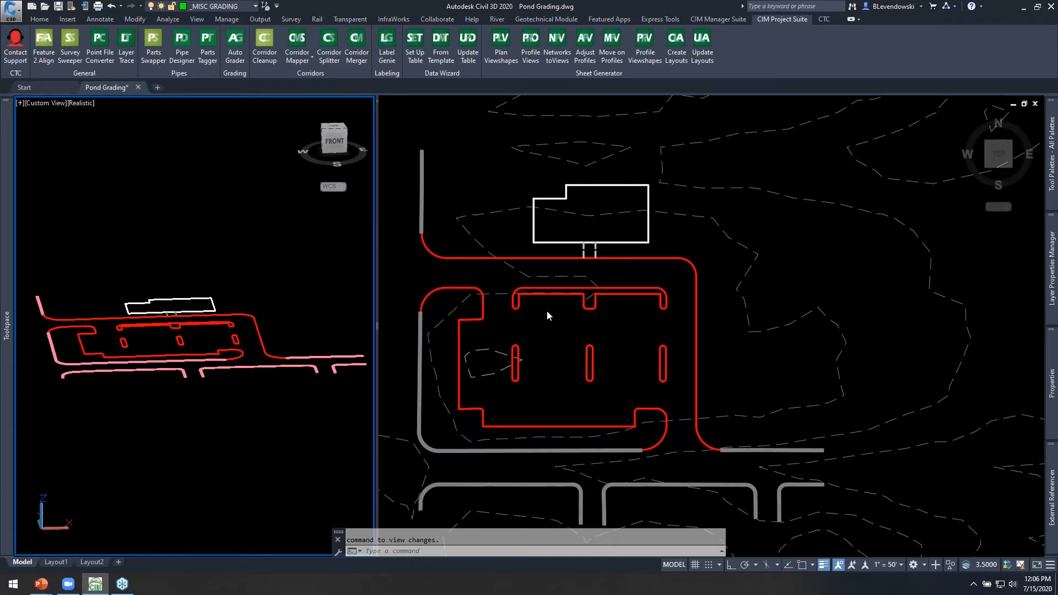
# - Examine the existing ground contours and surface elevations in the open area east of the parking lot
pyautogui.click(789, 266)
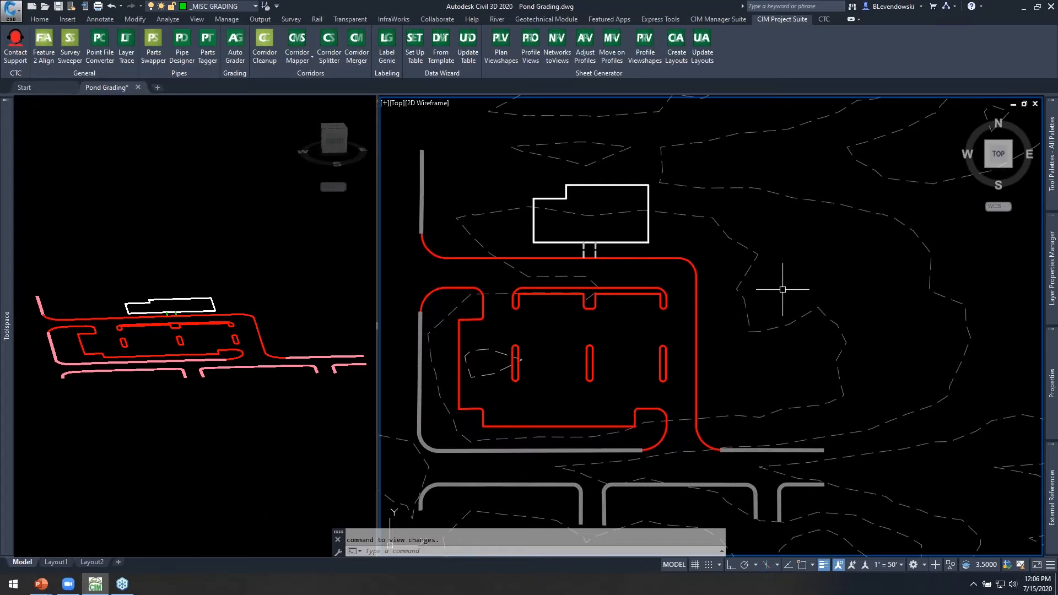
pyautogui.scroll(2, 777, 293)
pyautogui.moveTo(774, 292)
pyautogui.mouseDown(button='middle')
pyautogui.moveTo(716, 239)
pyautogui.moveTo(650, 226)
pyautogui.mouseUp(button='middle')
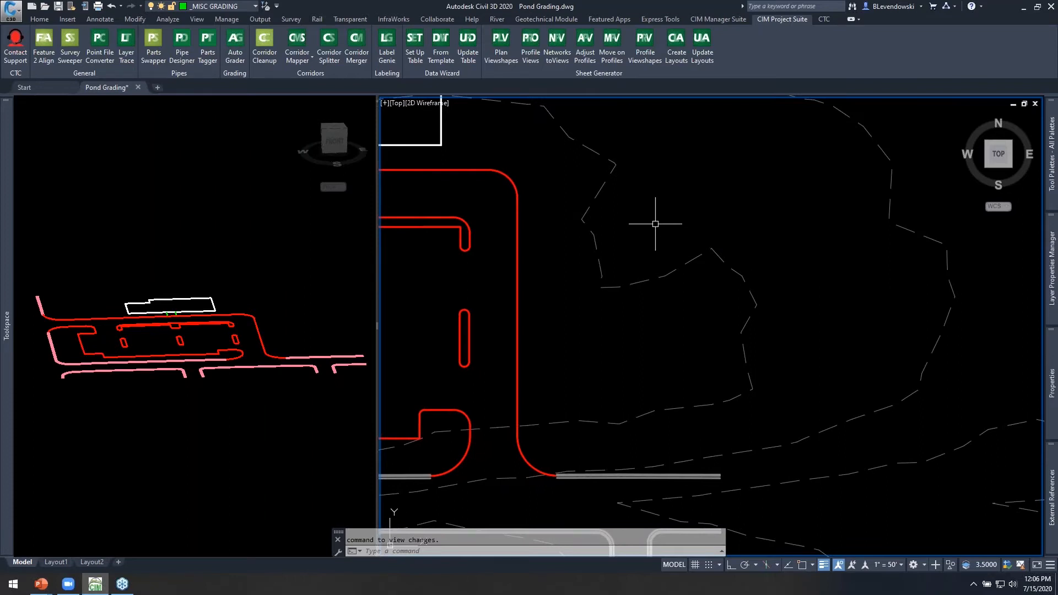
pyautogui.moveTo(656, 307)
pyautogui.mouseDown(button='middle')
pyautogui.moveTo(708, 345)
pyautogui.moveTo(838, 342)
pyautogui.mouseUp(button='middle')
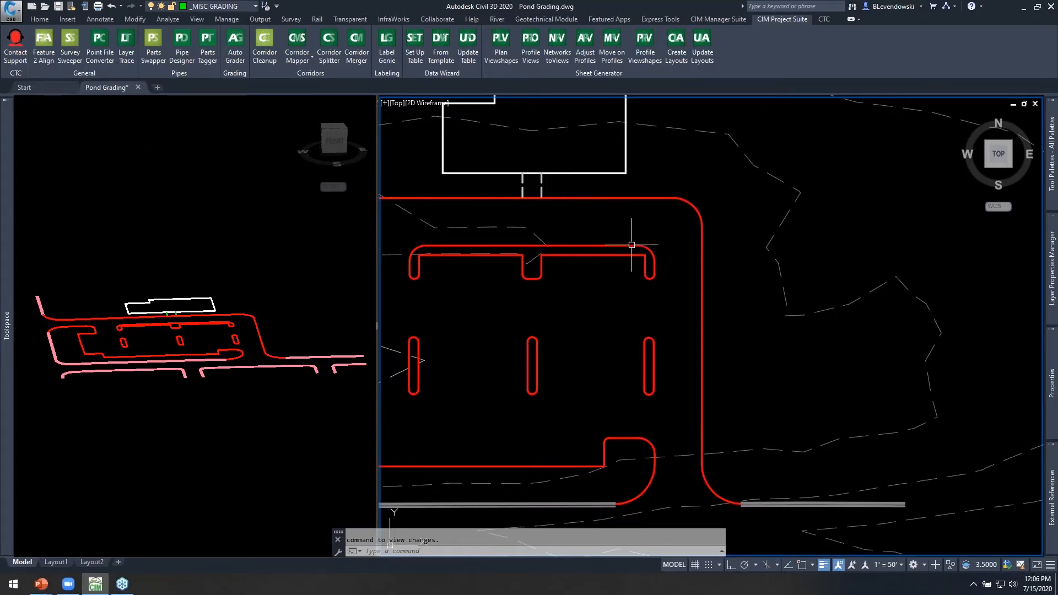
pyautogui.moveTo(718, 240)
pyautogui.moveTo(848, 238); pyautogui.dragTo(711, 251, button='middle')
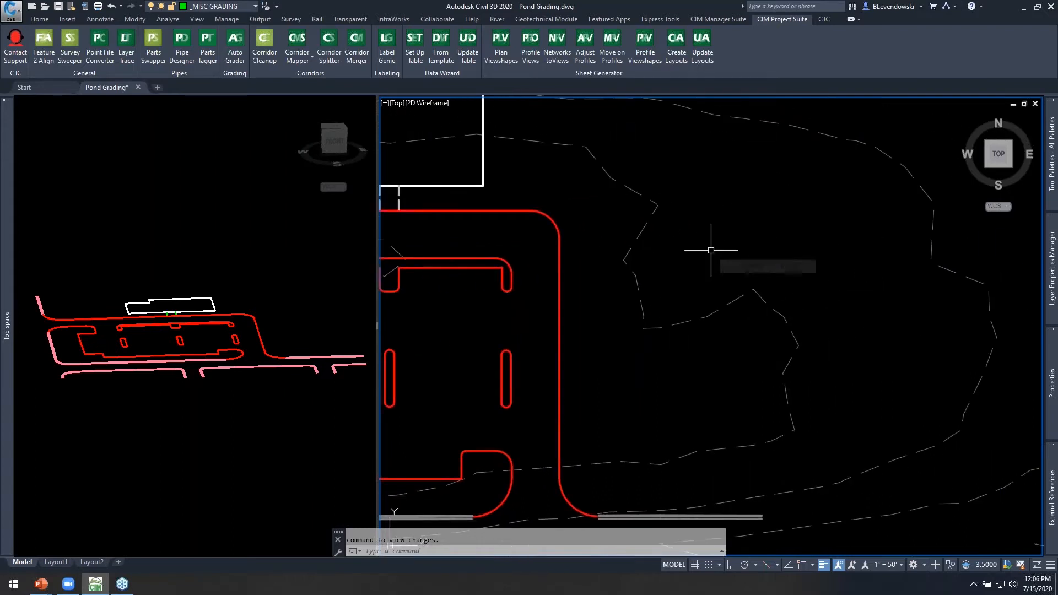
pyautogui.moveTo(710, 251)
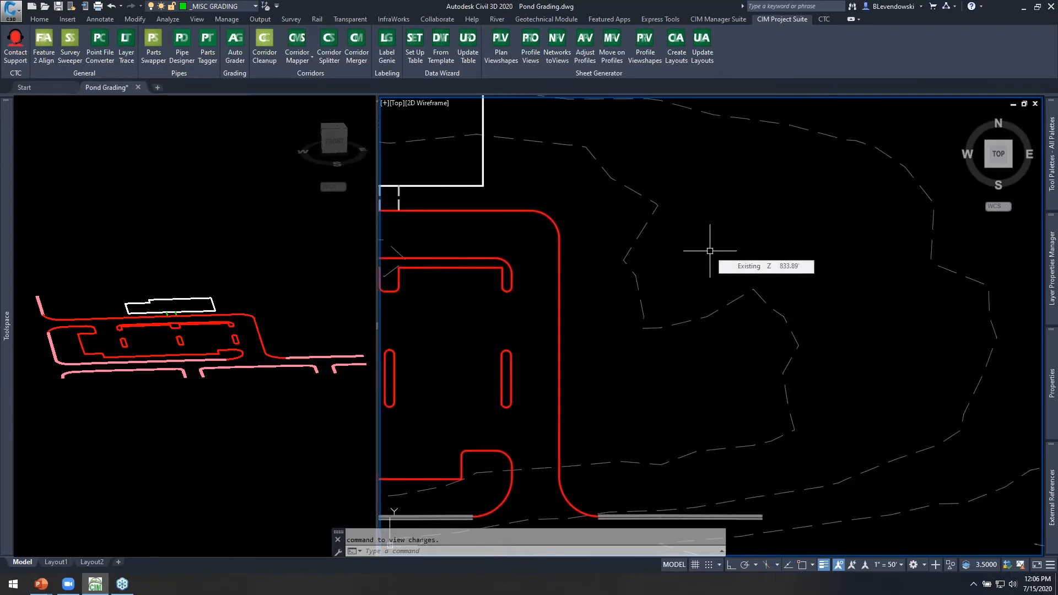
pyautogui.moveTo(710, 250); pyautogui.dragTo(694, 244, button='middle')
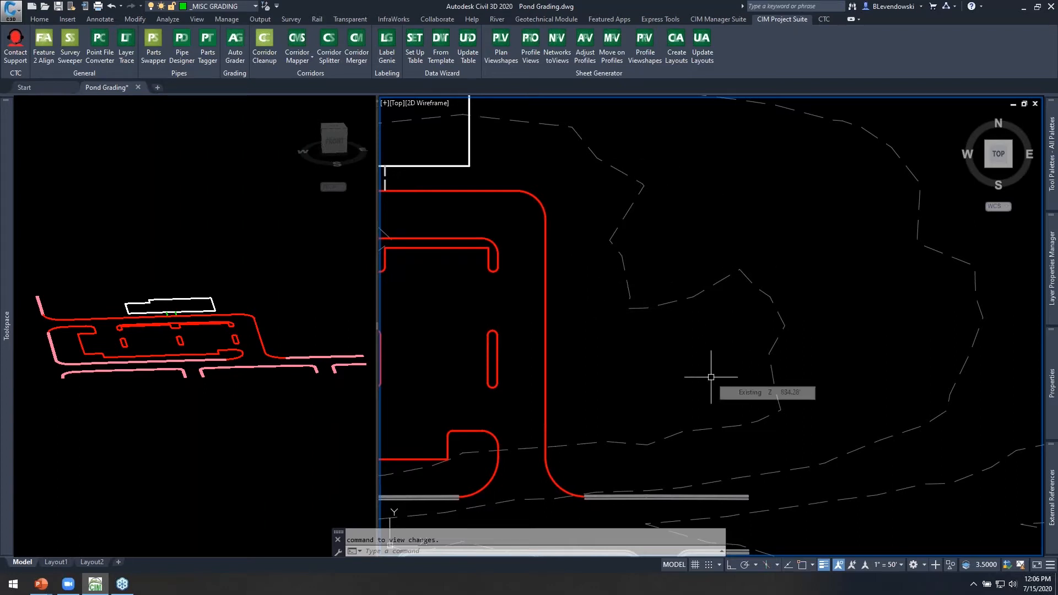
pyautogui.moveTo(739, 236); pyautogui.dragTo(680, 229, button='middle')
pyautogui.write('pl')
pyautogui.press('Return')
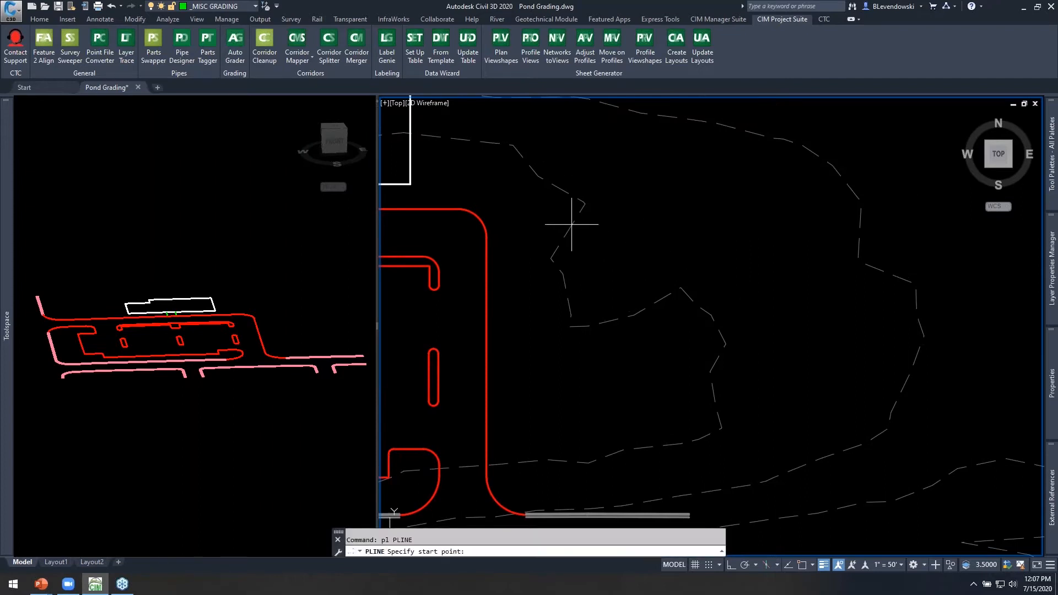
pyautogui.click(538, 199)
pyautogui.write('a')
pyautogui.press('Return')
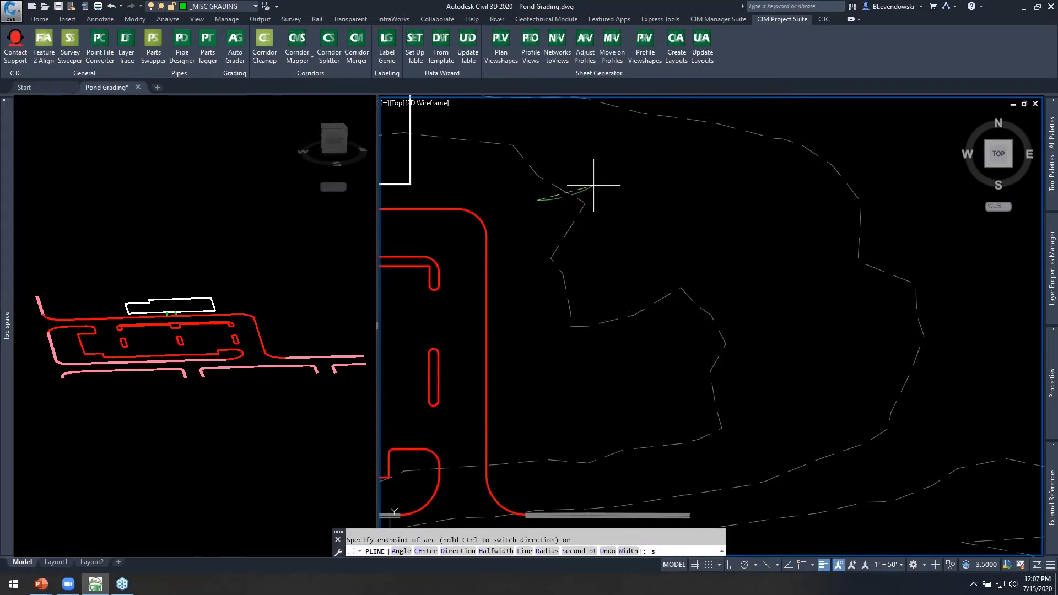
pyautogui.write('s')
pyautogui.press('BackSpace')
pyautogui.press('Escape')
# - Start a polyline in the open area east of the parking lot with a second-point arc forming the pond's rounded north end
pyautogui.press('Return')
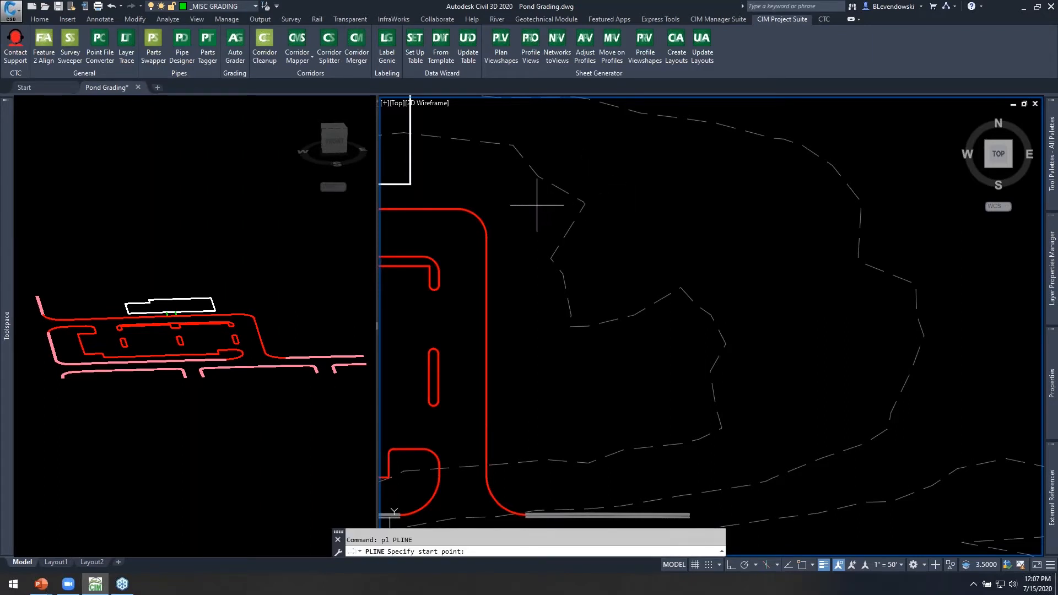
pyautogui.click(535, 207)
pyautogui.write('a')
pyautogui.press('Return')
pyautogui.write('s')
pyautogui.press('Return')
pyautogui.click(581, 177)
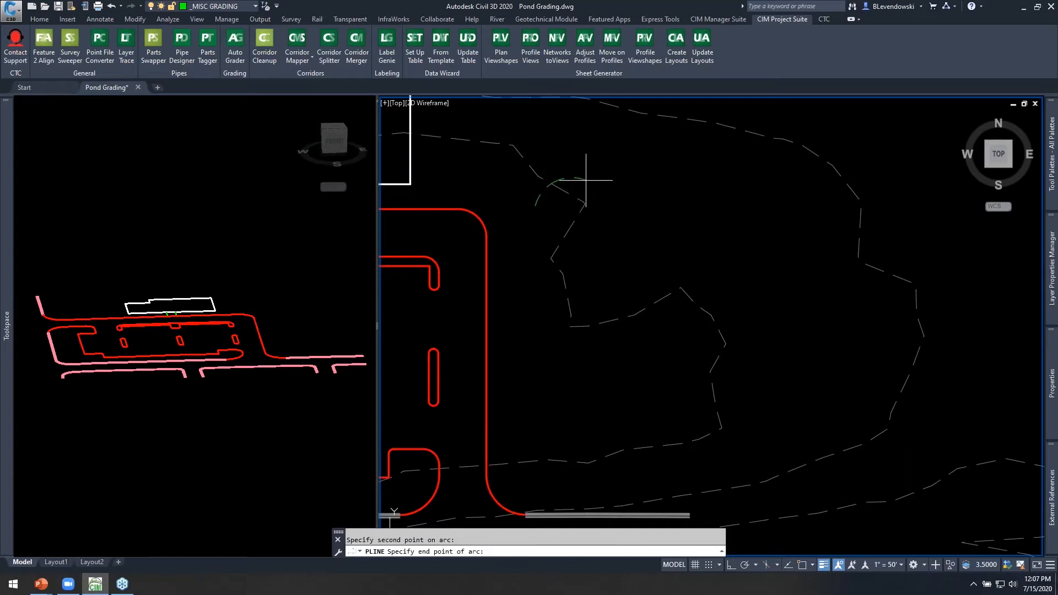
pyautogui.click(630, 186)
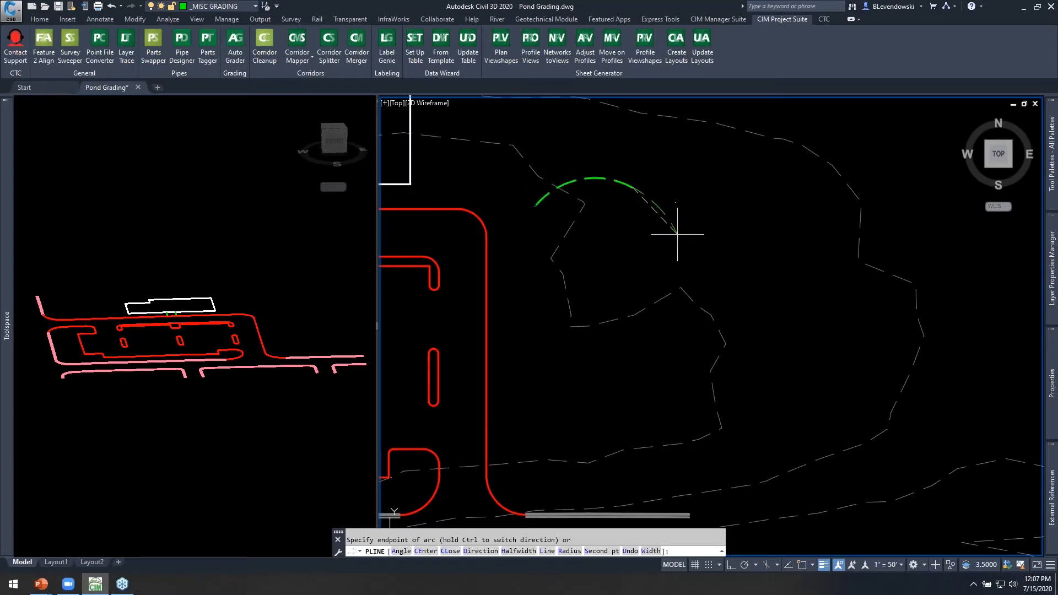
# - Continue the pond outline with arc segments along its east, south and west sides, and close the polyline
pyautogui.click(691, 248)
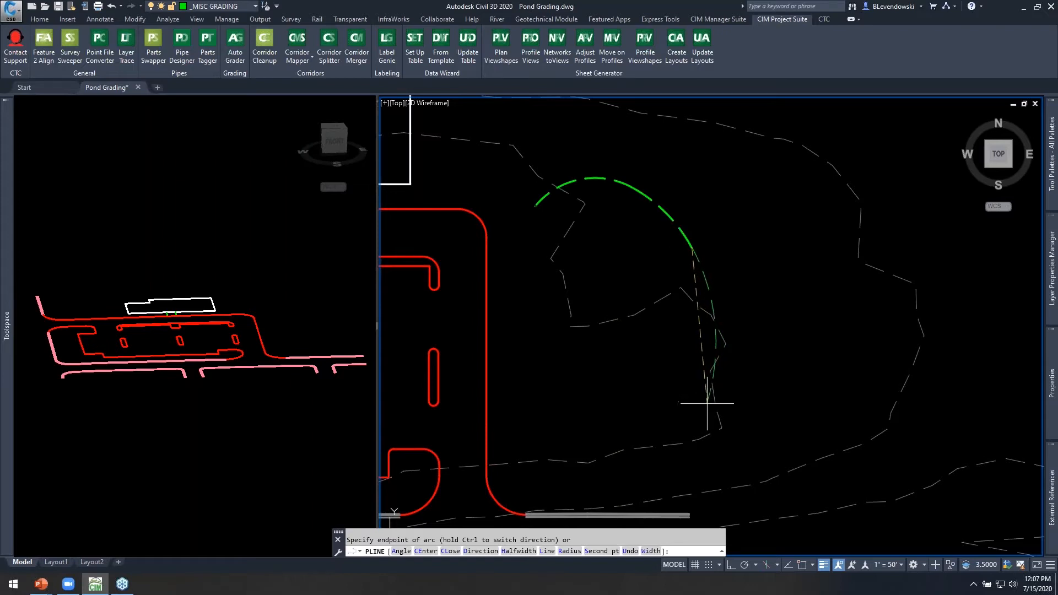
pyautogui.click(728, 401)
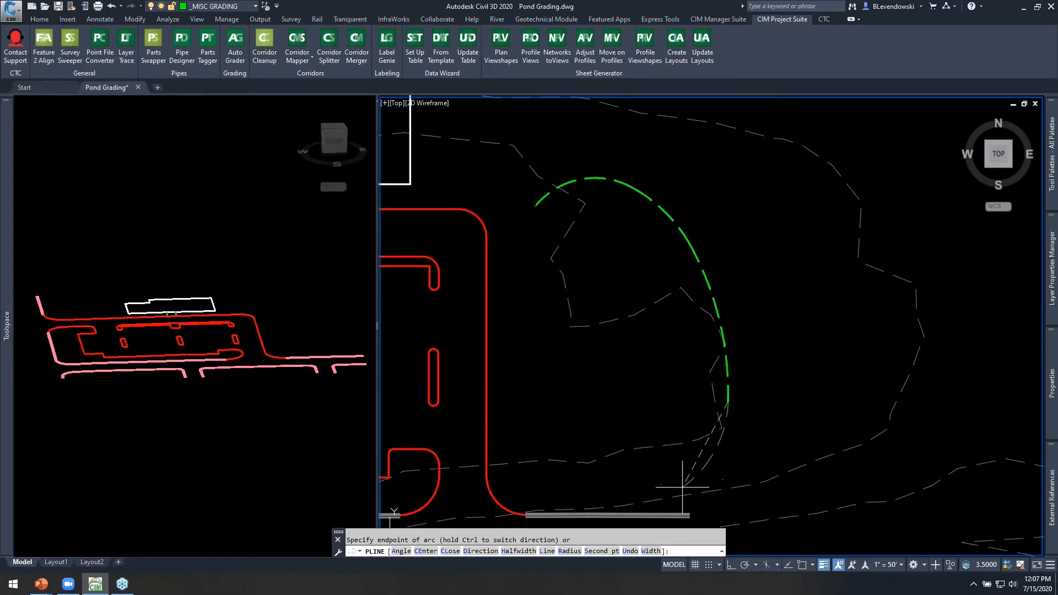
pyautogui.click(711, 478)
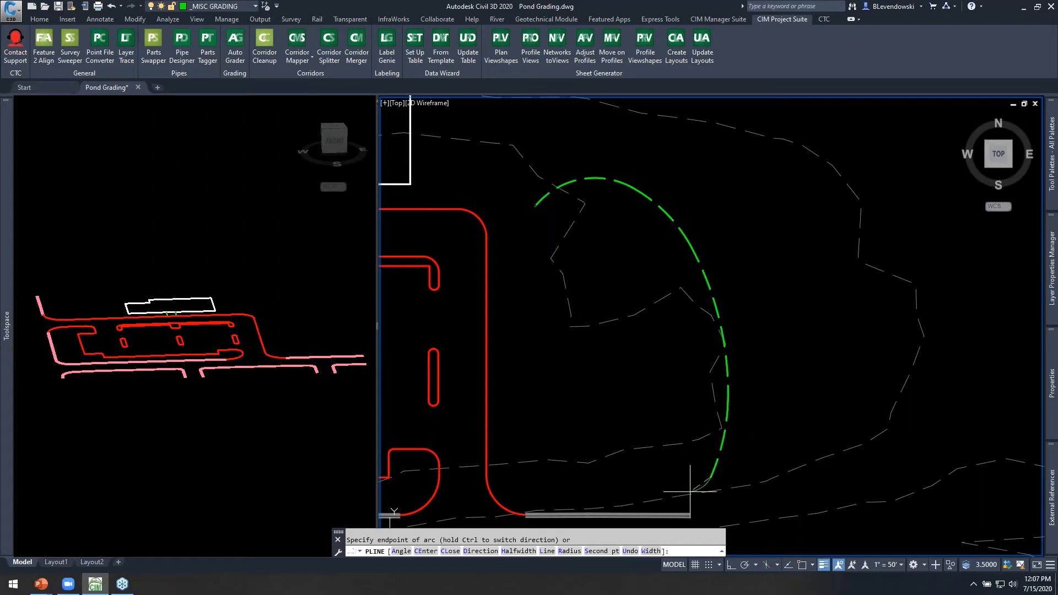
pyautogui.click(689, 491)
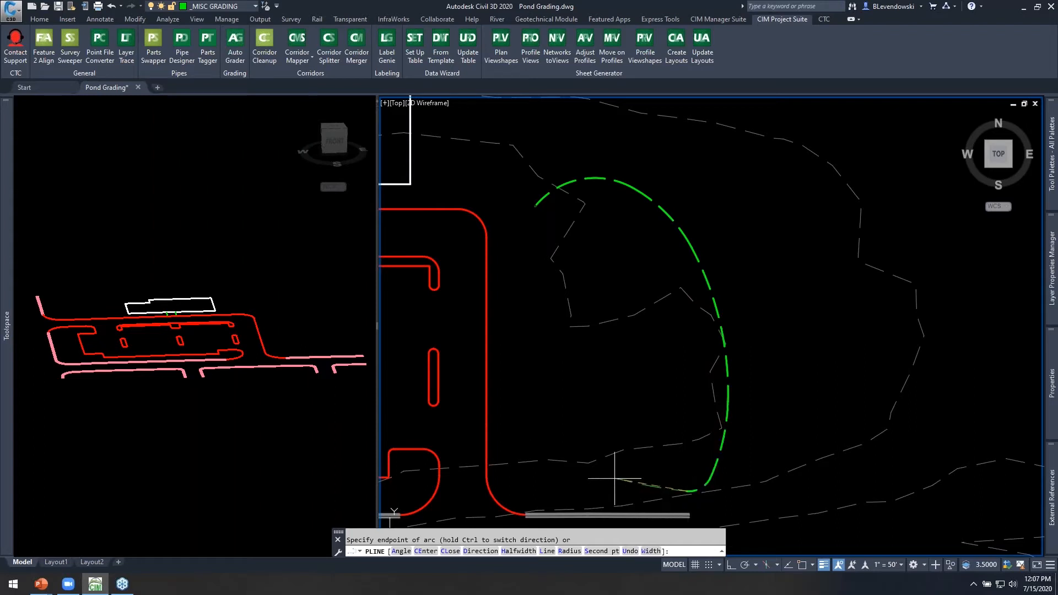
pyautogui.click(590, 483)
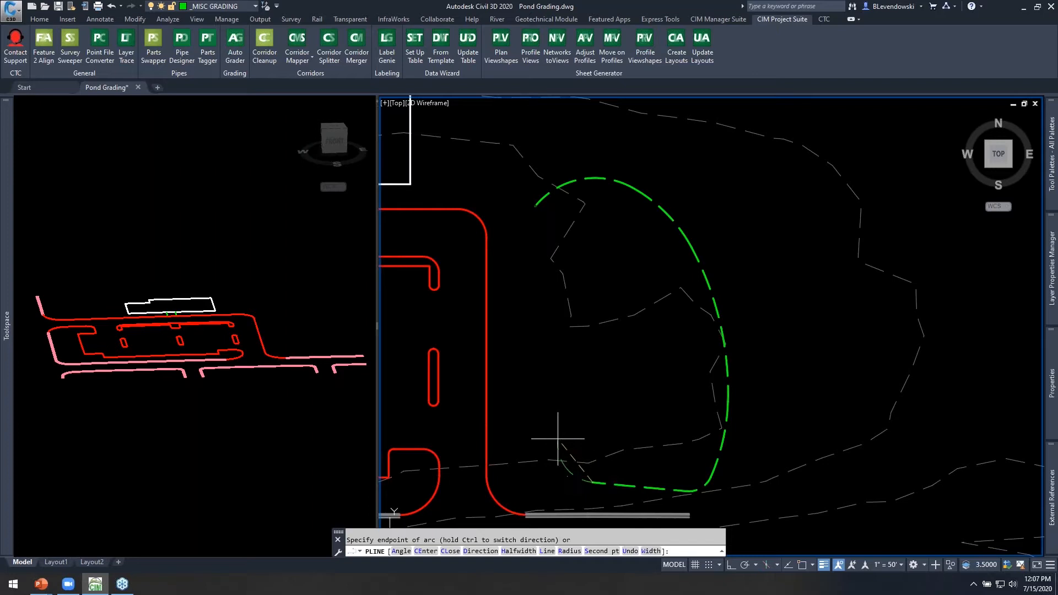
pyautogui.click(534, 421)
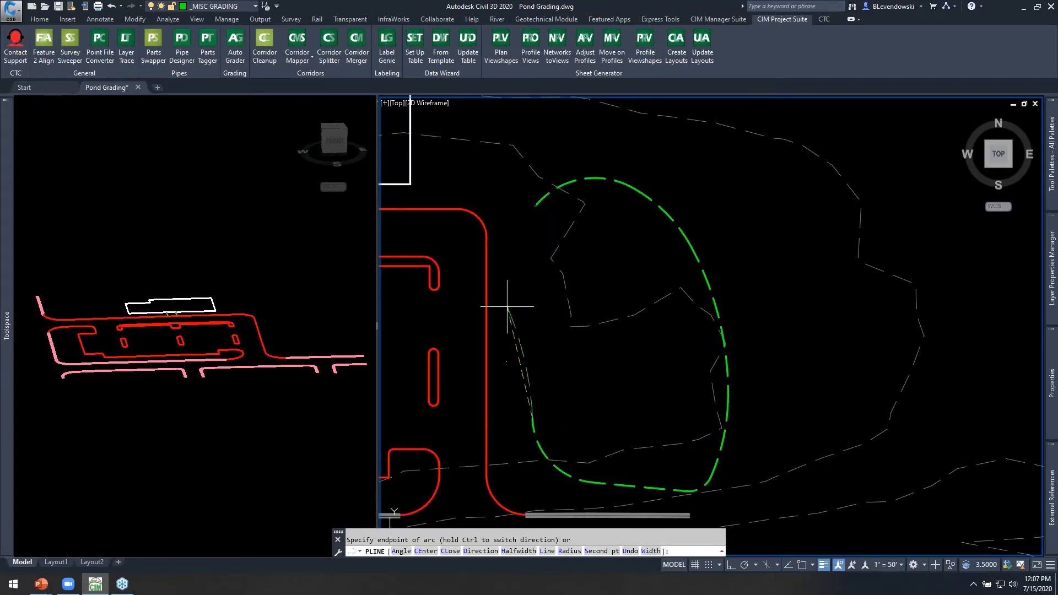
pyautogui.click(523, 287)
pyautogui.scroll(3, 537, 222)
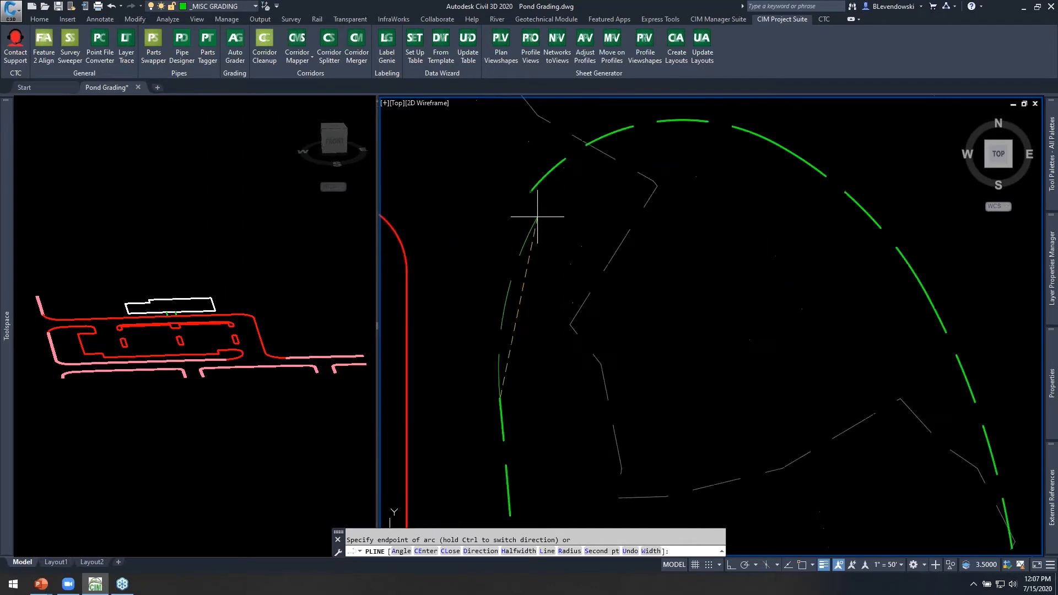
pyautogui.write('cl')
pyautogui.press('Return')
# - Stretch the pond outline's northwest start vertex slightly to smooth the corner where the polyline closes
pyautogui.click(567, 214)
pyautogui.click(518, 171)
pyautogui.click(531, 191)
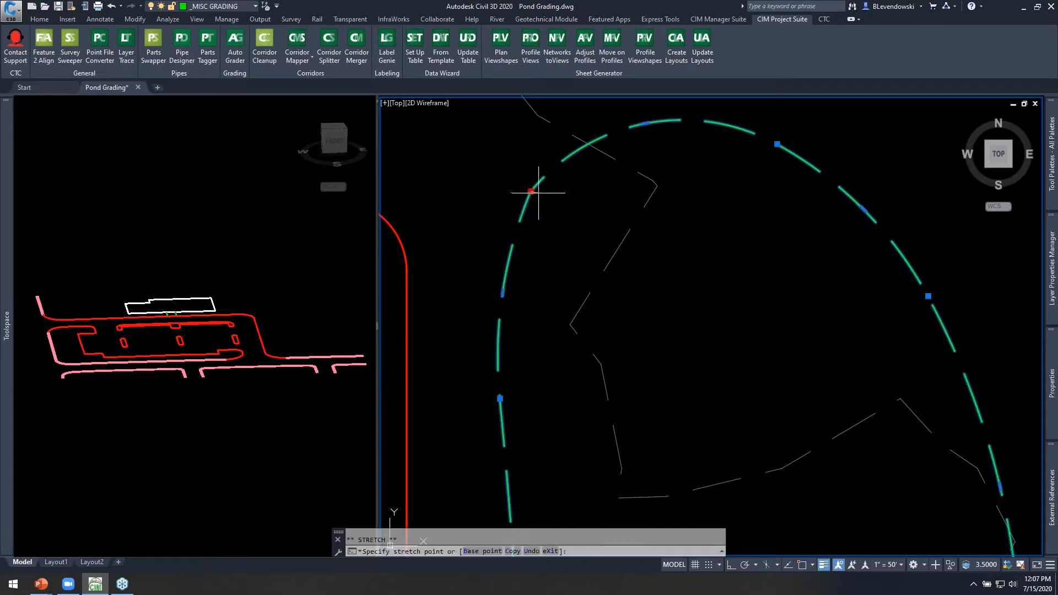
pyautogui.scroll(-2, 544, 172)
pyautogui.scroll(-2, 544, 172)
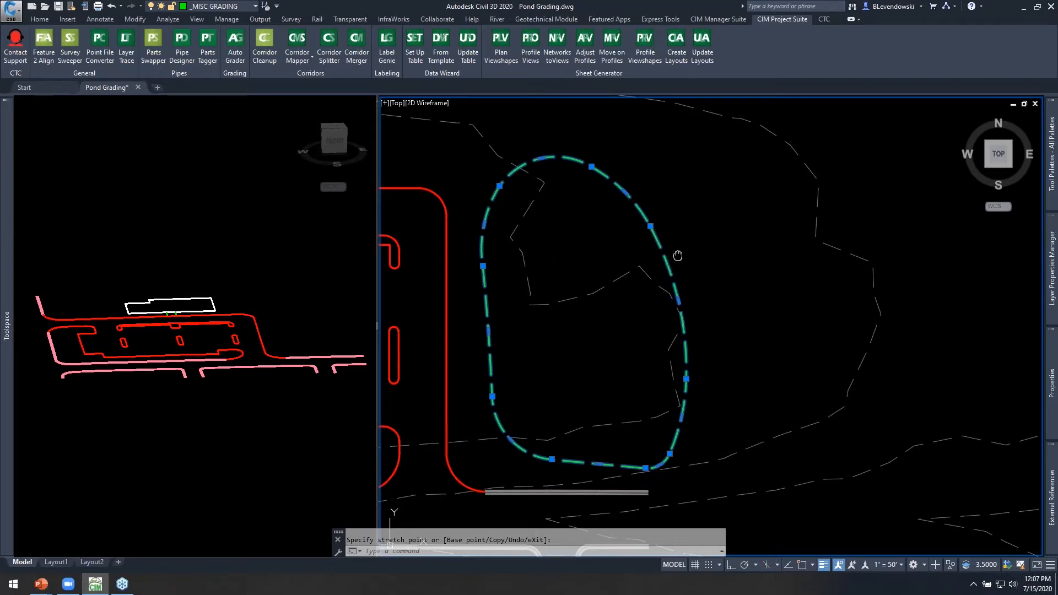
# - Move the whole pond outline slightly north and west, away from the road along the south side
pyautogui.moveTo(678, 255); pyautogui.dragTo(668, 247, button='middle')
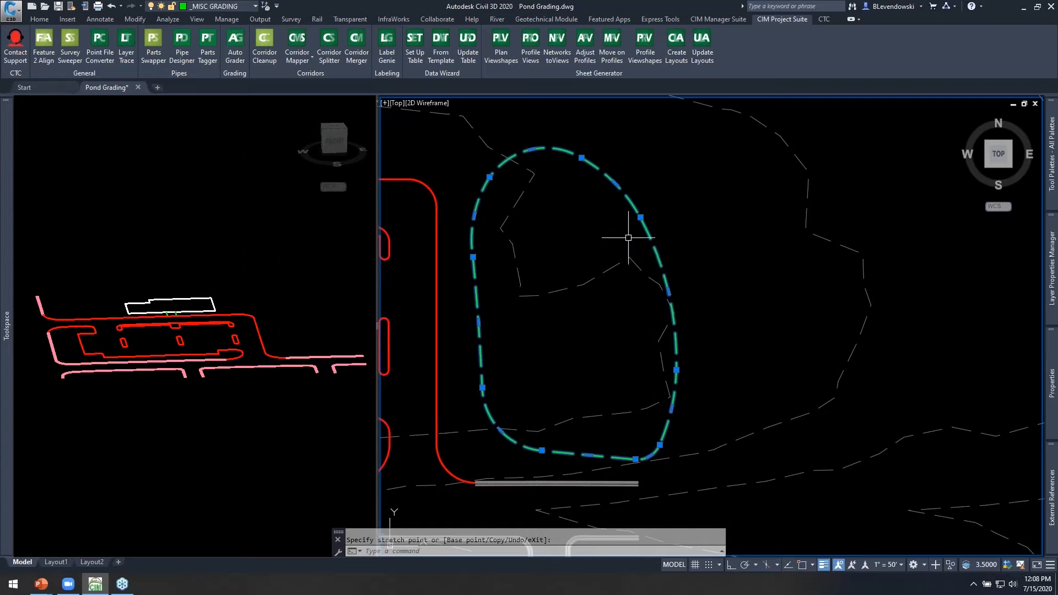
pyautogui.moveTo(689, 300); pyautogui.dragTo(676, 304, button='middle')
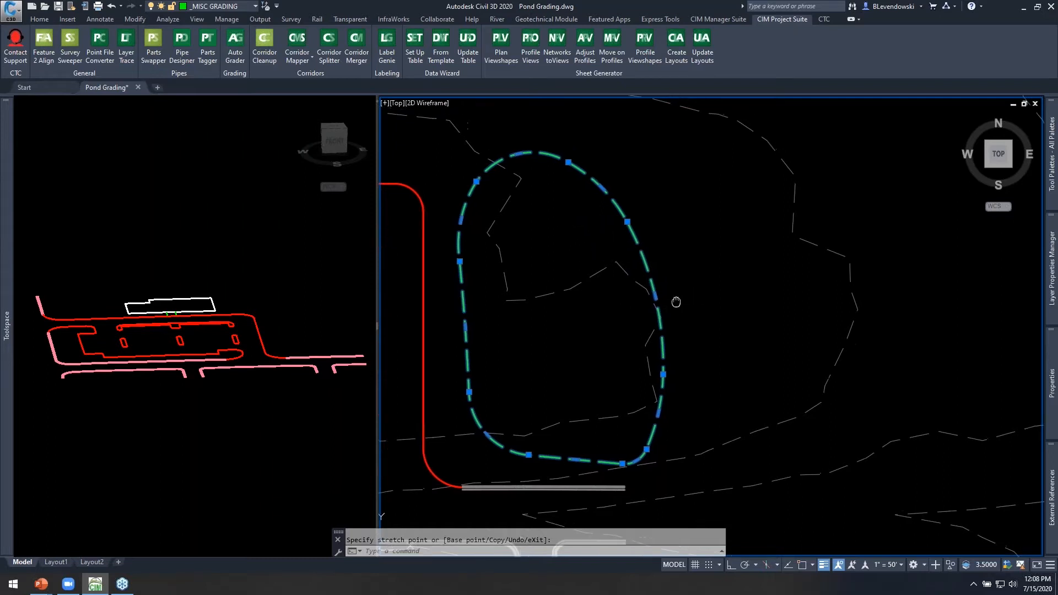
pyautogui.write('m')
pyautogui.press('Return')
pyautogui.click(721, 299)
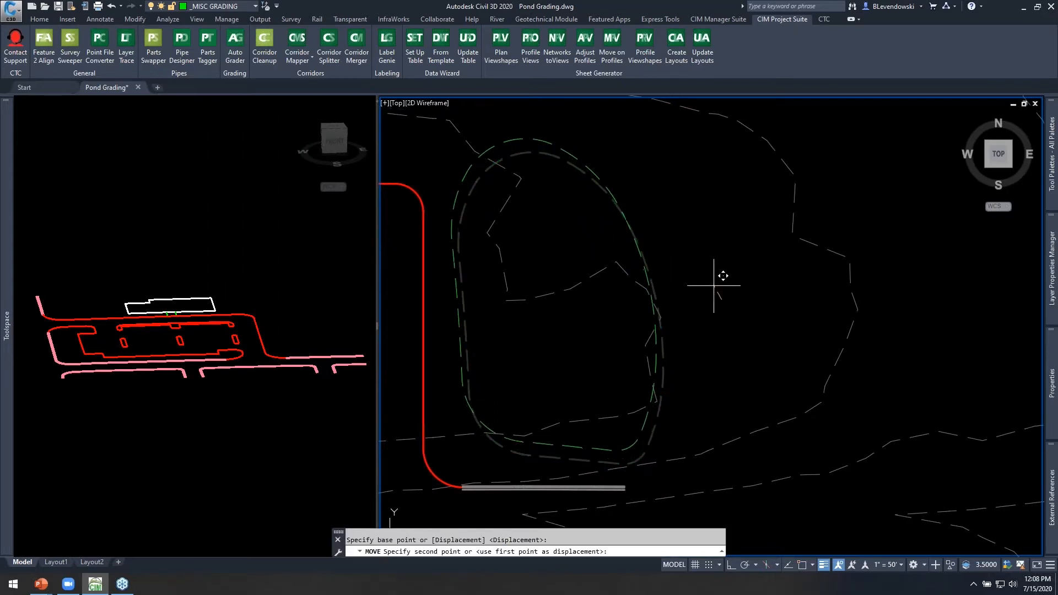
pyautogui.click(713, 286)
pyautogui.moveTo(541, 270); pyautogui.dragTo(547, 306, button='middle')
pyautogui.press('Escape')
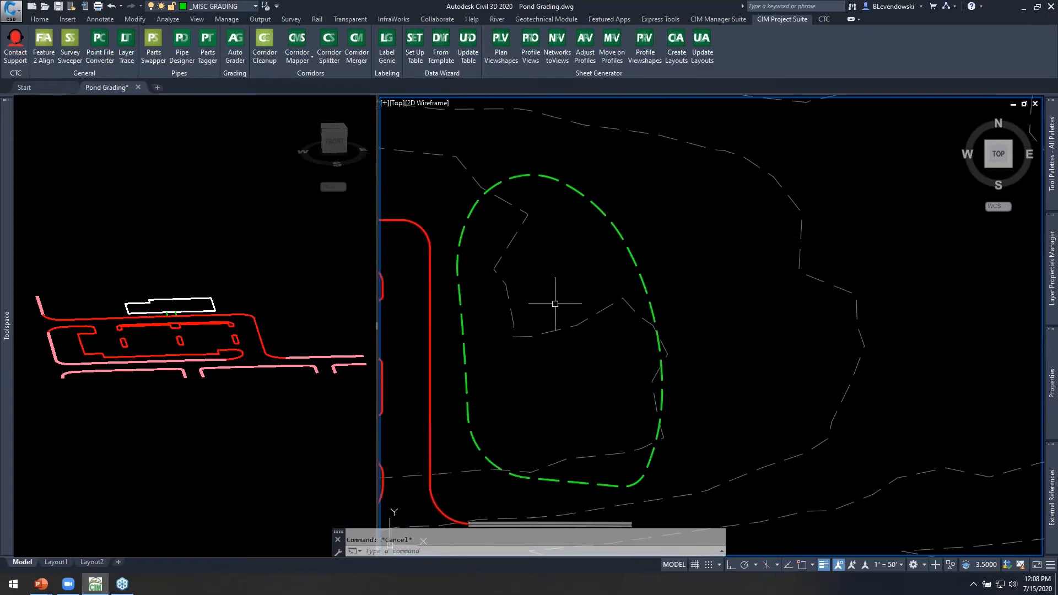
# - Start creating a feature line from the pond polyline and assign it the Parent style
pyautogui.moveTo(567, 243); pyautogui.dragTo(583, 249, button='middle')
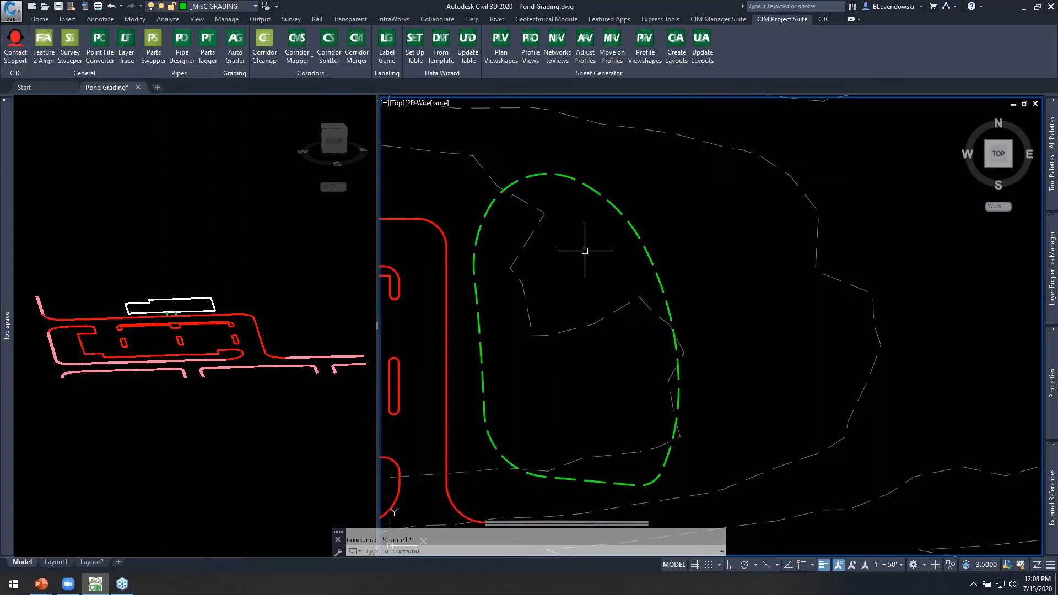
pyautogui.click(39, 19)
pyautogui.click(165, 47)
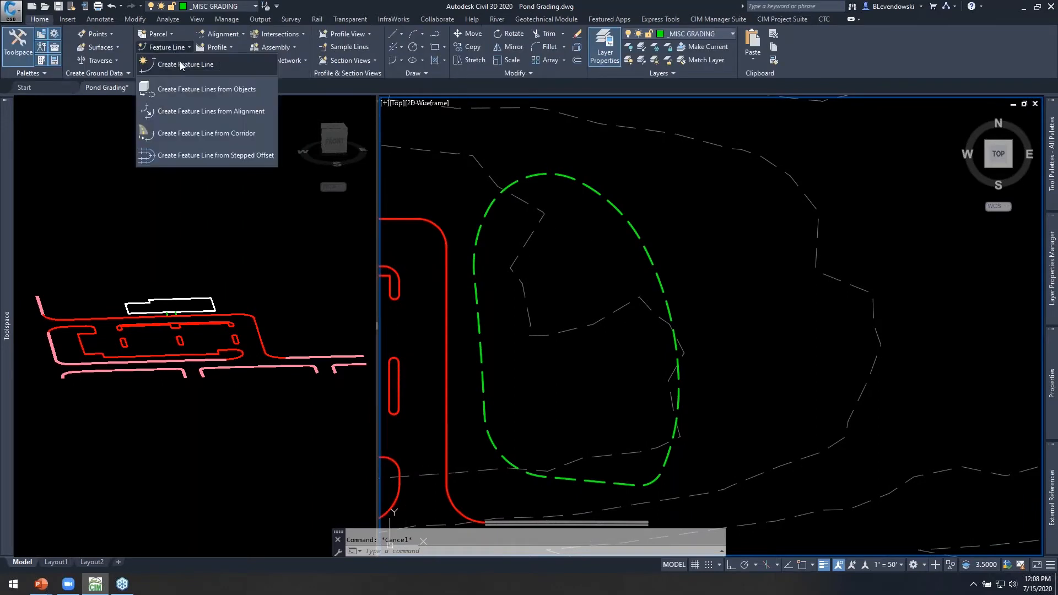
pyautogui.click(191, 92)
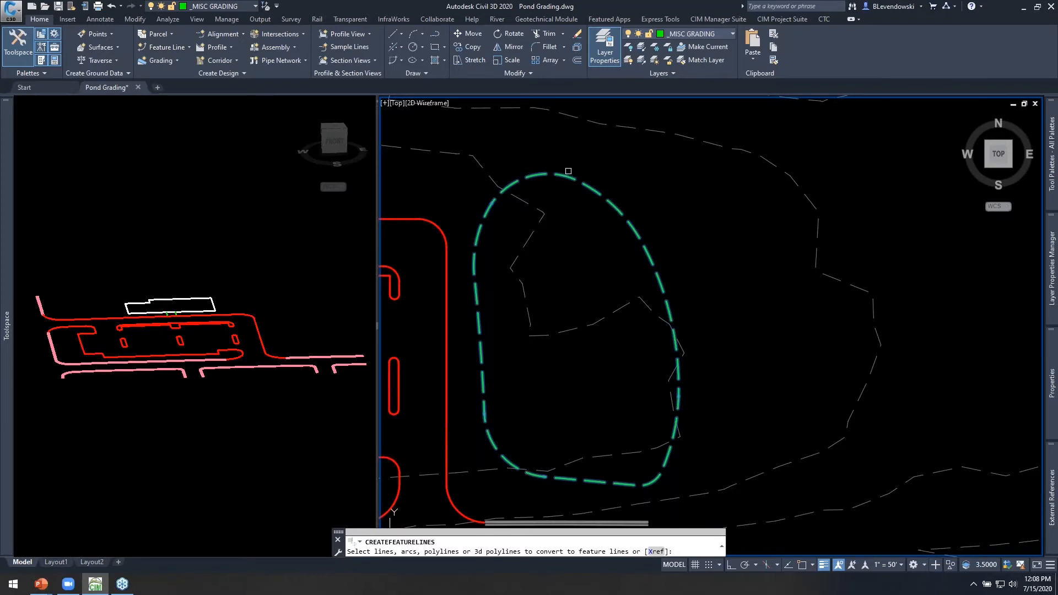
pyautogui.click(568, 171)
pyautogui.press('Return')
pyautogui.moveTo(538, 140); pyautogui.dragTo(596, 136)
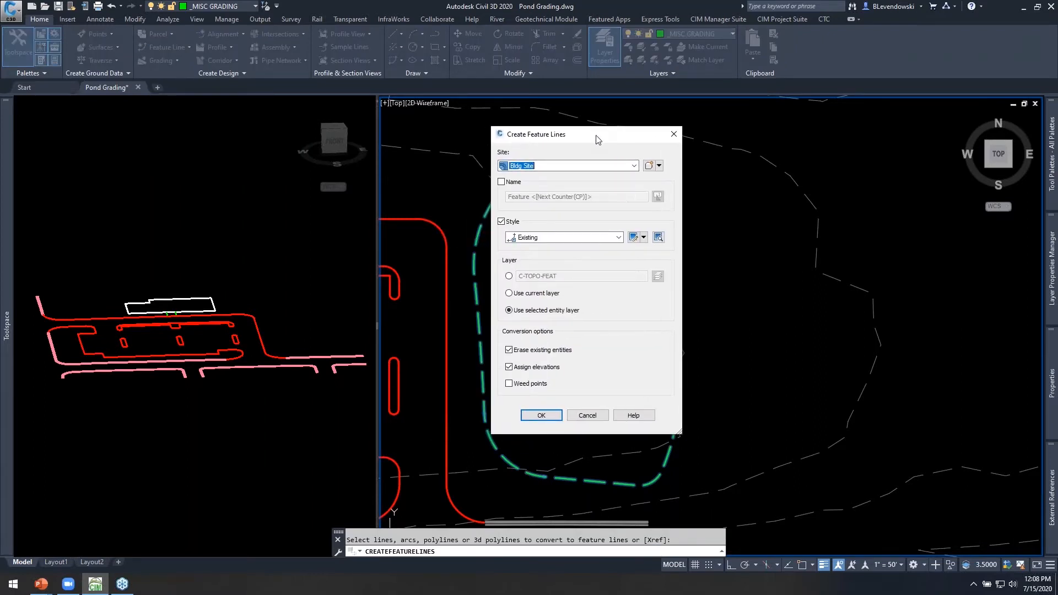
pyautogui.click(544, 238)
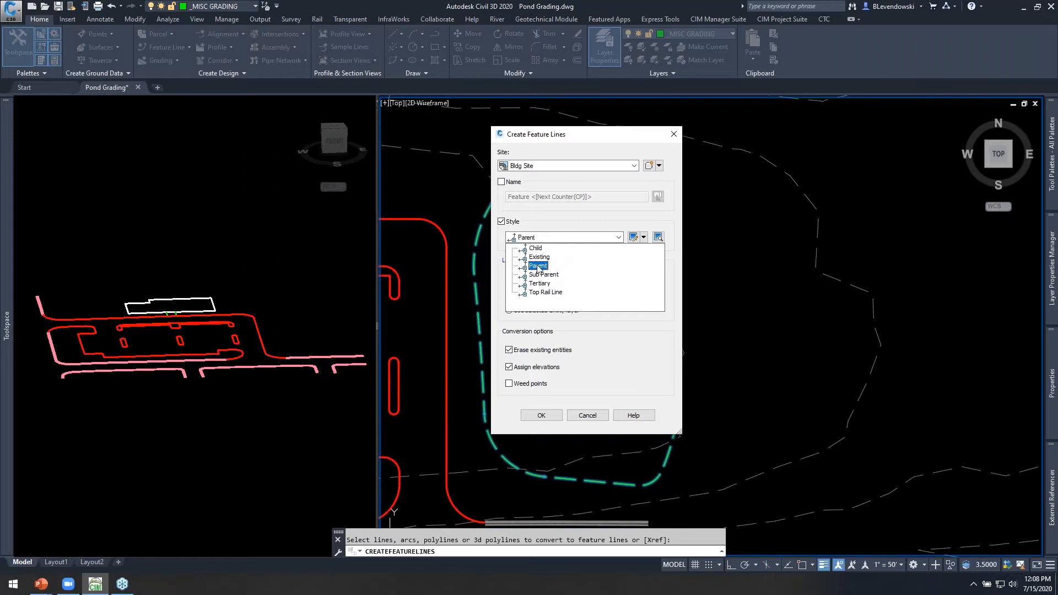
pyautogui.click(538, 269)
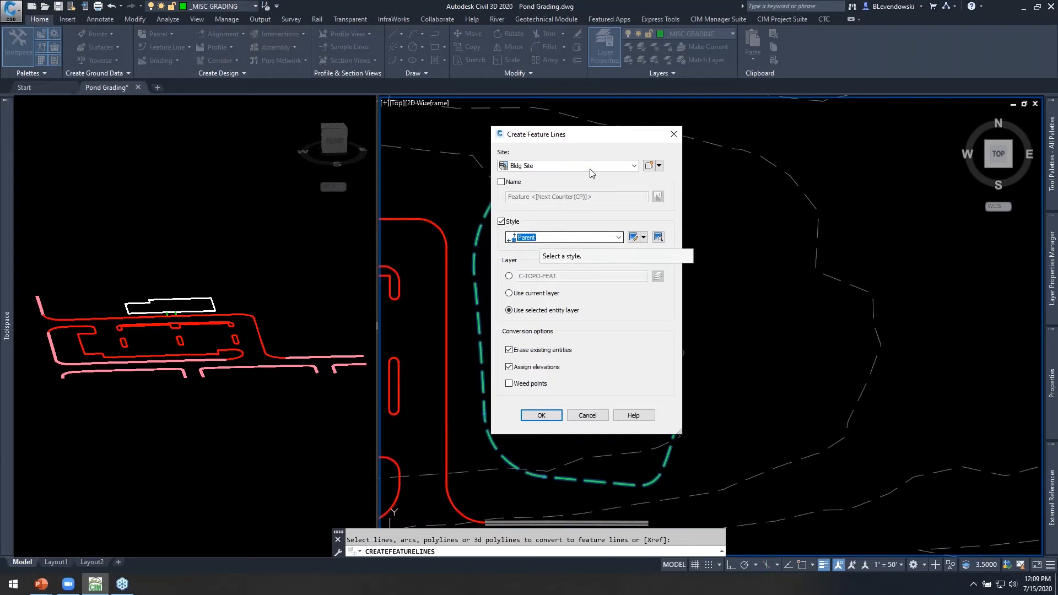
pyautogui.moveTo(592, 134); pyautogui.dragTo(568, 142)
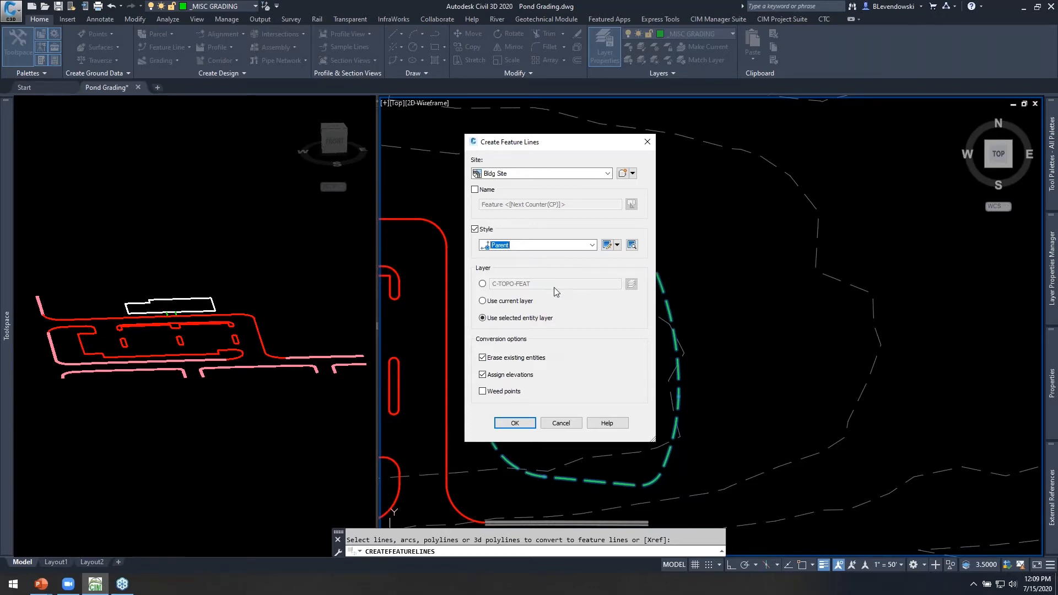
# - Assign the new feature line to the _POND layer instead of the selected entity's layer
pyautogui.click(482, 284)
pyautogui.click(631, 284)
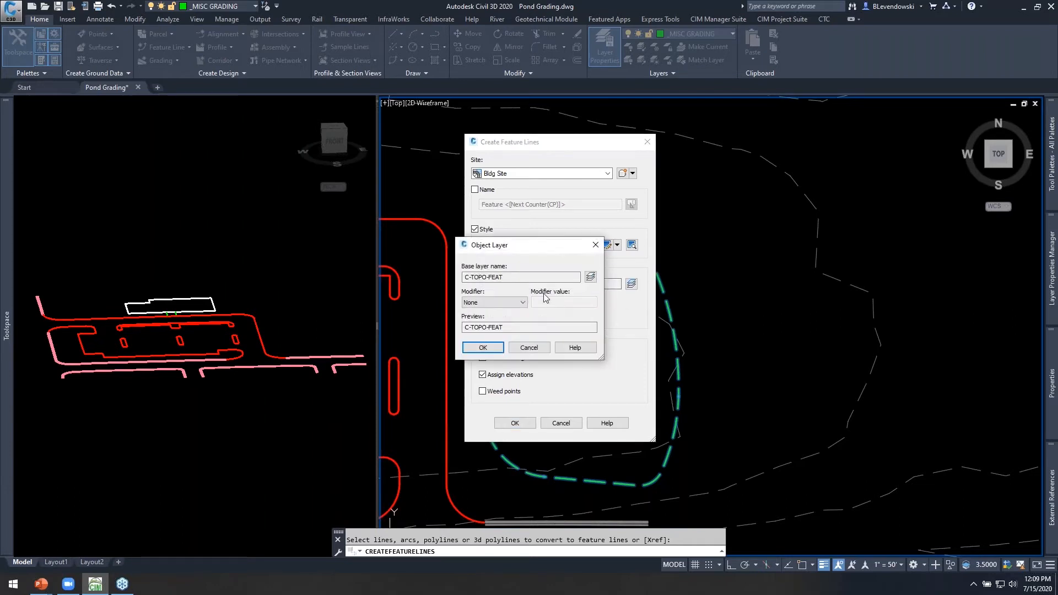
pyautogui.click(590, 277)
pyautogui.scroll(3, 410, 281)
pyautogui.scroll(15, 411, 281)
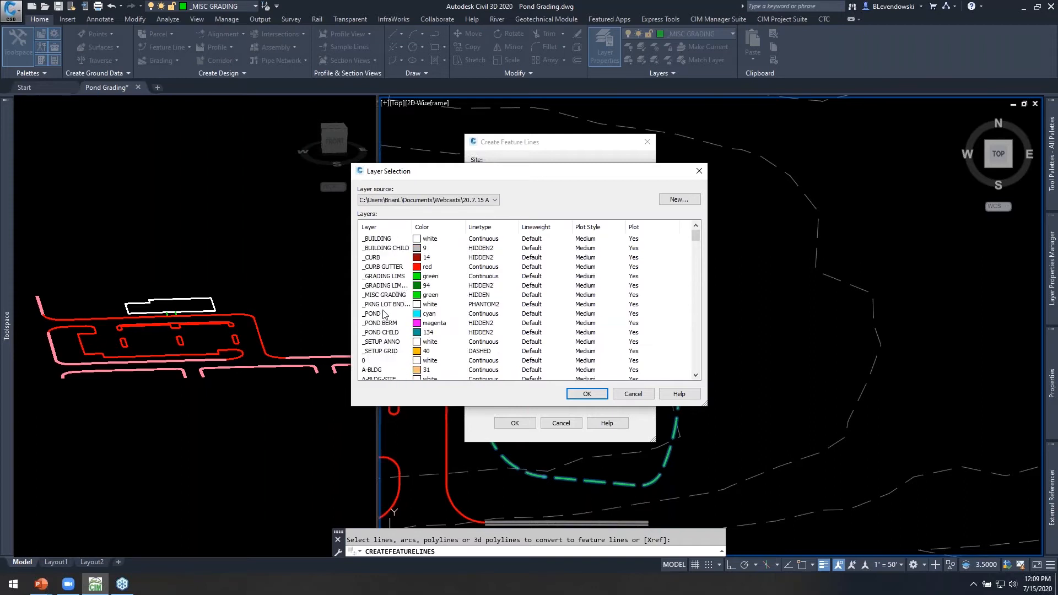
pyautogui.click(384, 314)
pyautogui.click(587, 394)
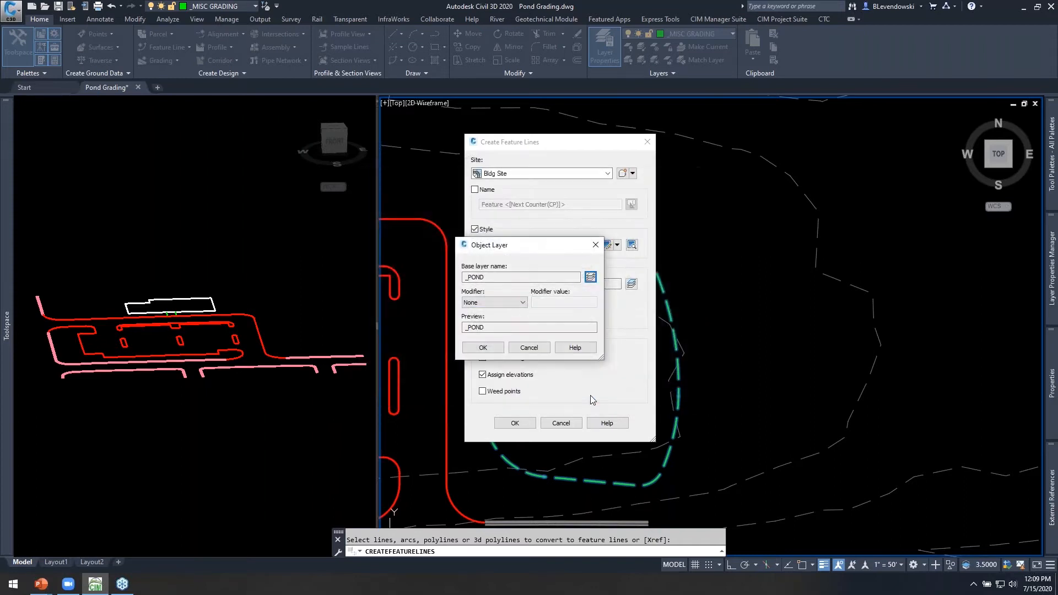
pyautogui.click(482, 347)
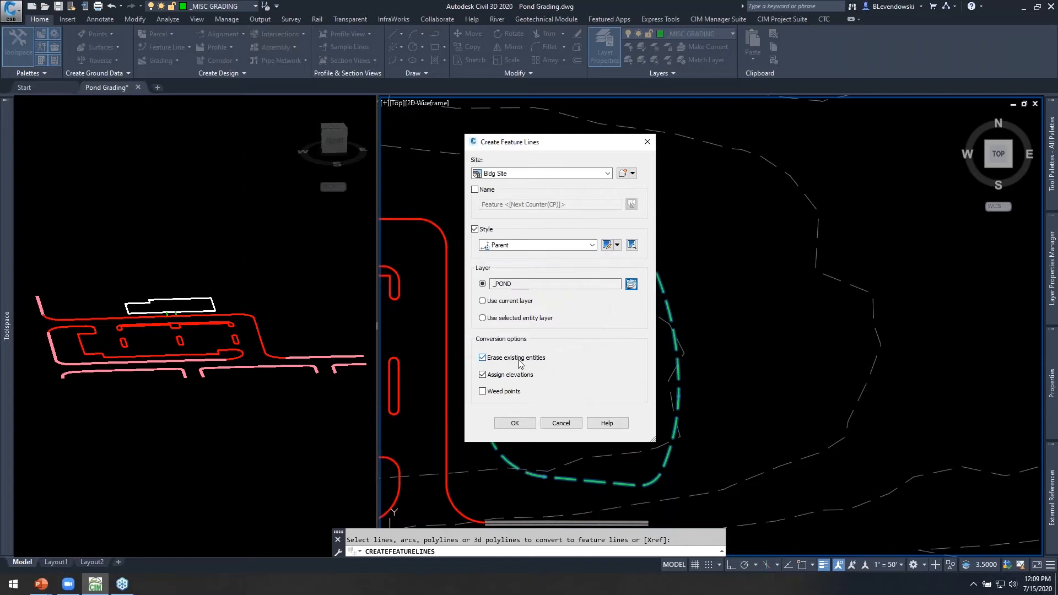
# - Create the pond feature line with a constant elevation of 832.50' instead of taking elevations from a surface
pyautogui.click(507, 424)
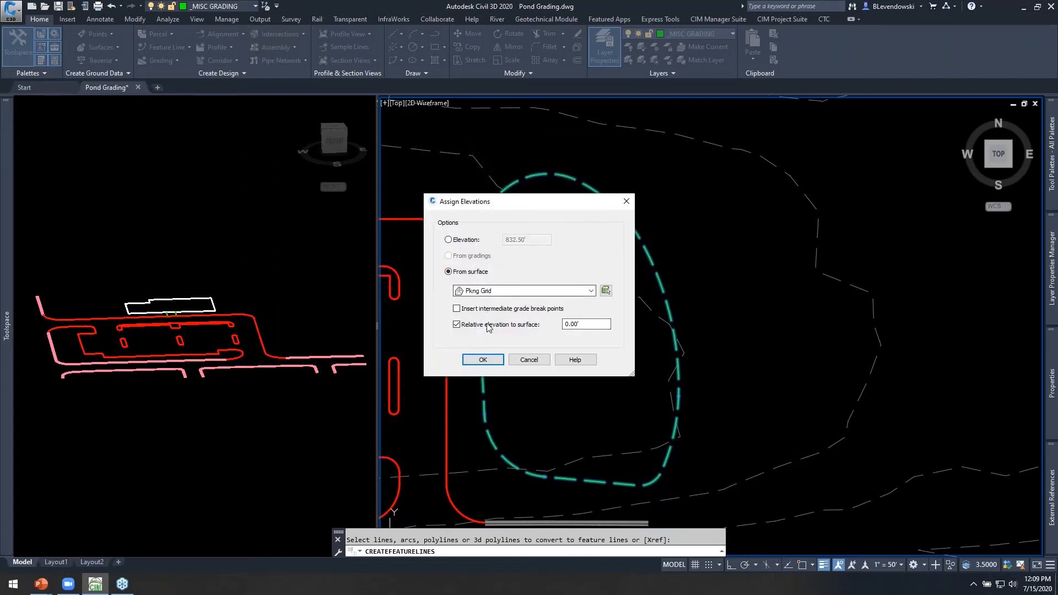
pyautogui.click(467, 241)
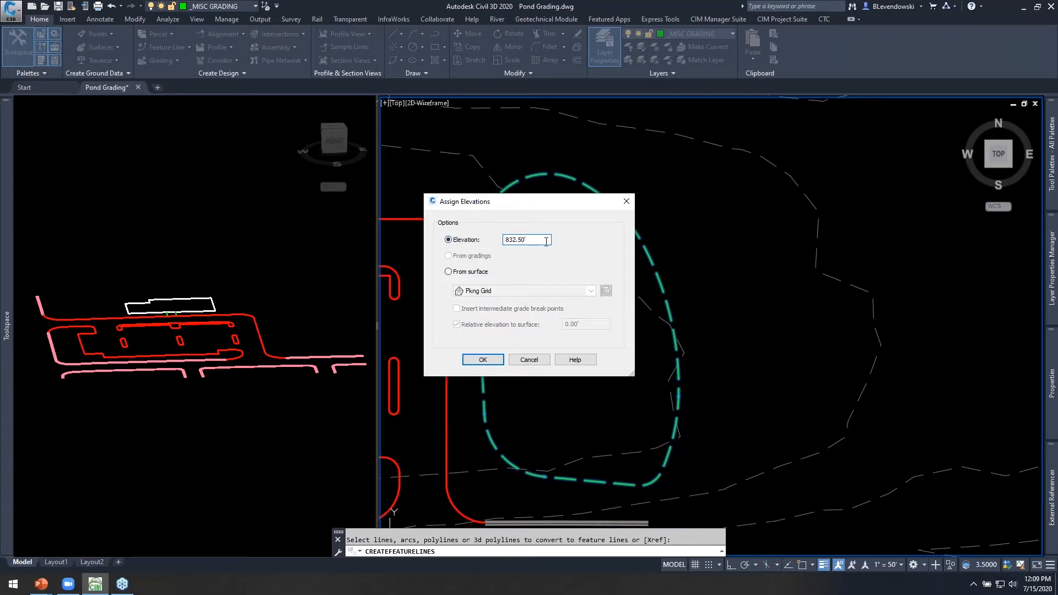
pyautogui.click(483, 359)
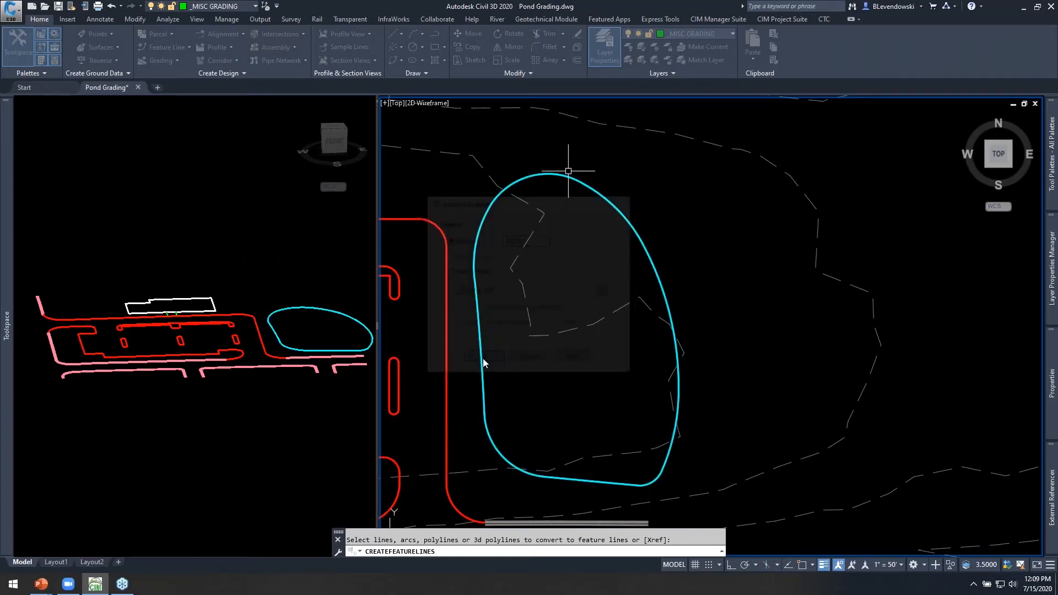
# - Examine the new pond feature line beside the parking lot in the 3D view
pyautogui.moveTo(539, 267); pyautogui.dragTo(542, 264, button='middle')
pyautogui.click(344, 285)
pyautogui.moveTo(318, 300); pyautogui.dragTo(239, 304, button='middle')
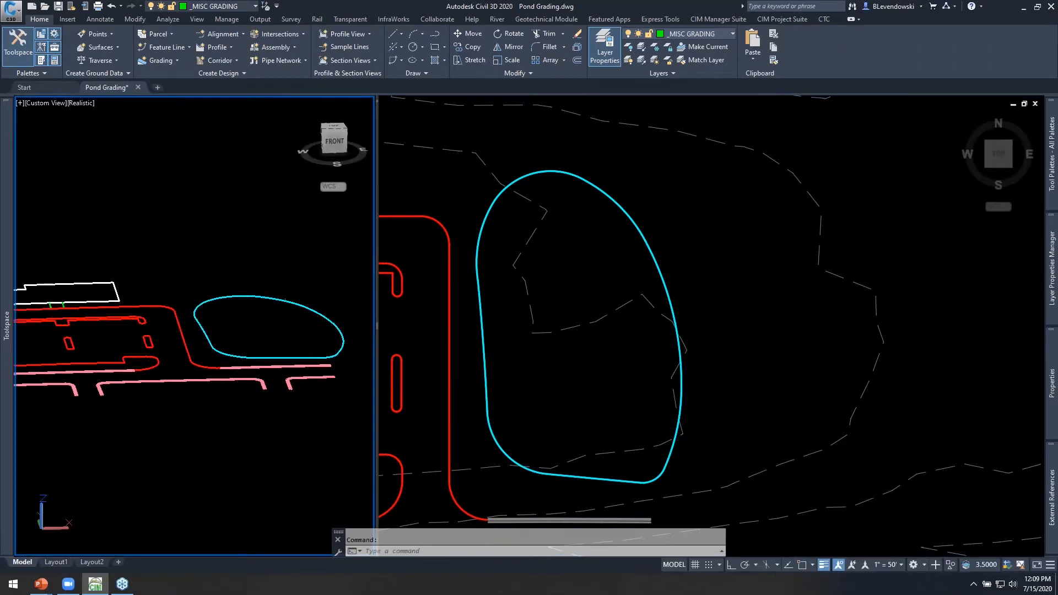
pyautogui.scroll(2, 252, 339)
pyautogui.scroll(2, 266, 324)
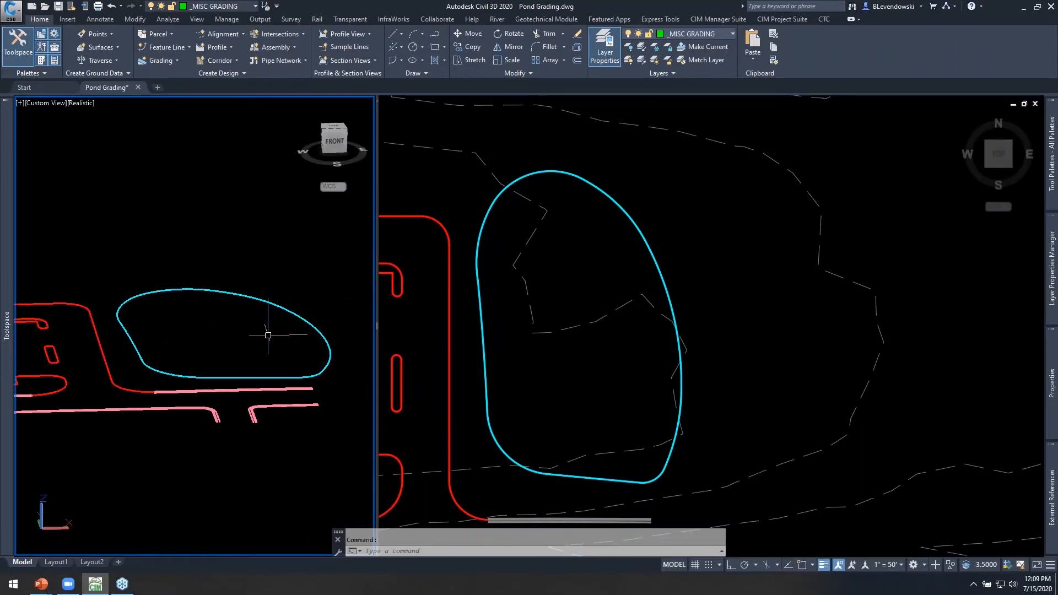
pyautogui.scroll(2, 259, 349)
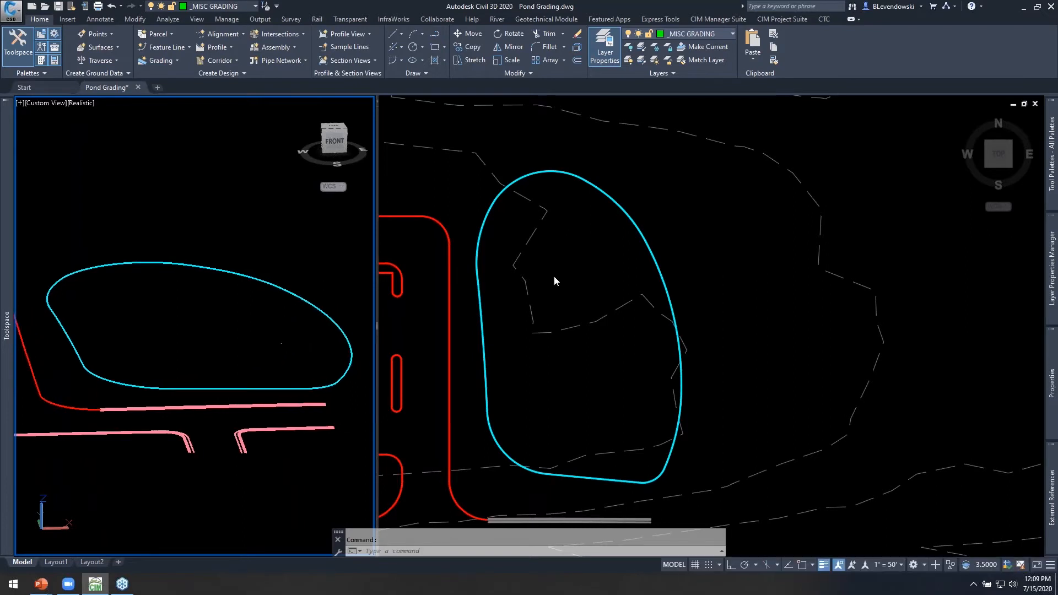
pyautogui.click(581, 220)
pyautogui.moveTo(610, 240); pyautogui.dragTo(608, 250, button='middle')
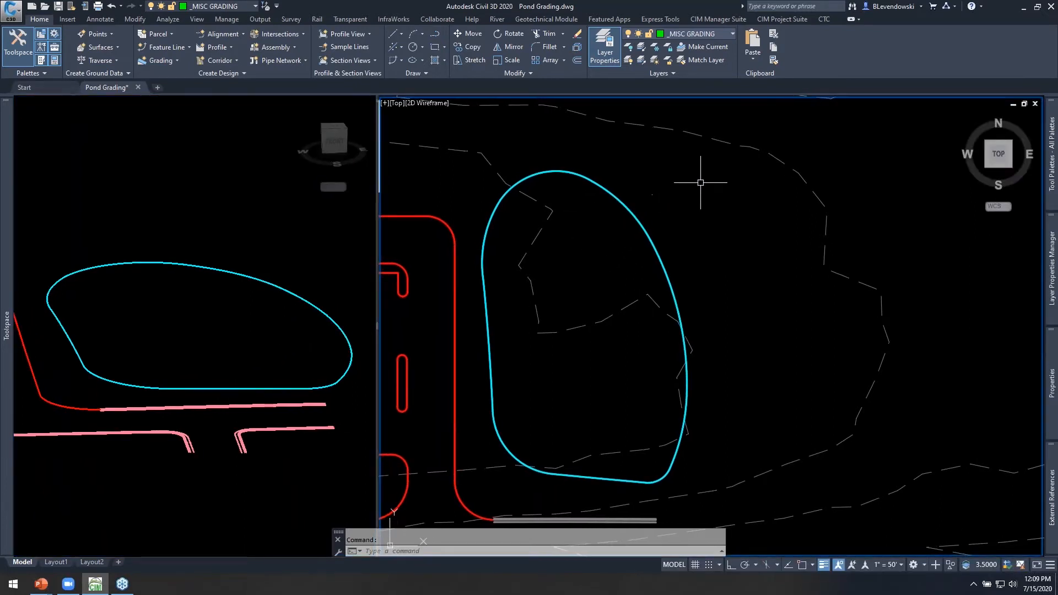
# - Start the Auto Grader tool and place its window clear of the pond outline
pyautogui.moveTo(673, 193)
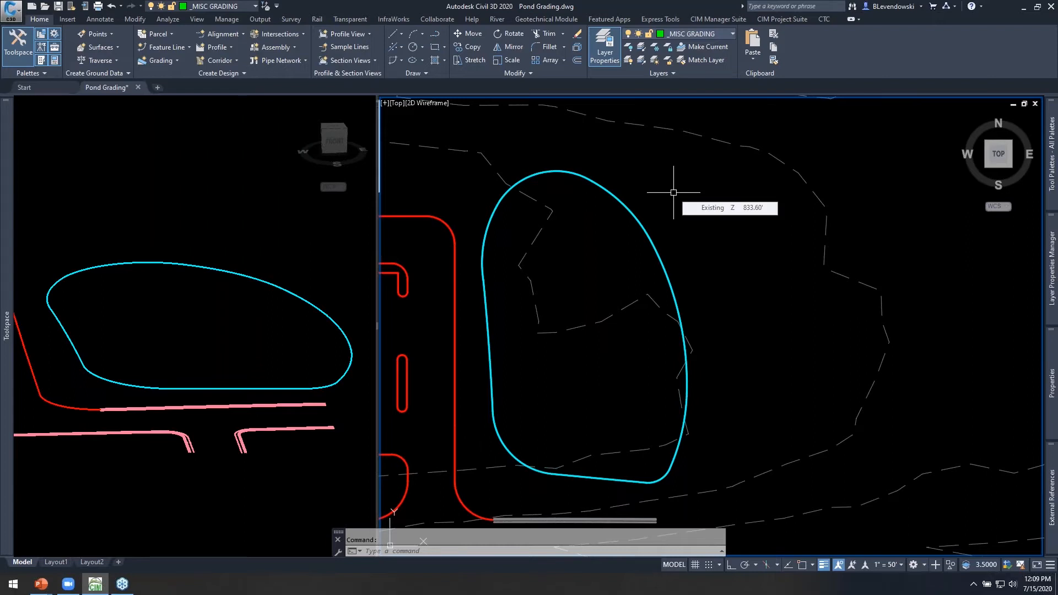
pyautogui.click(782, 19)
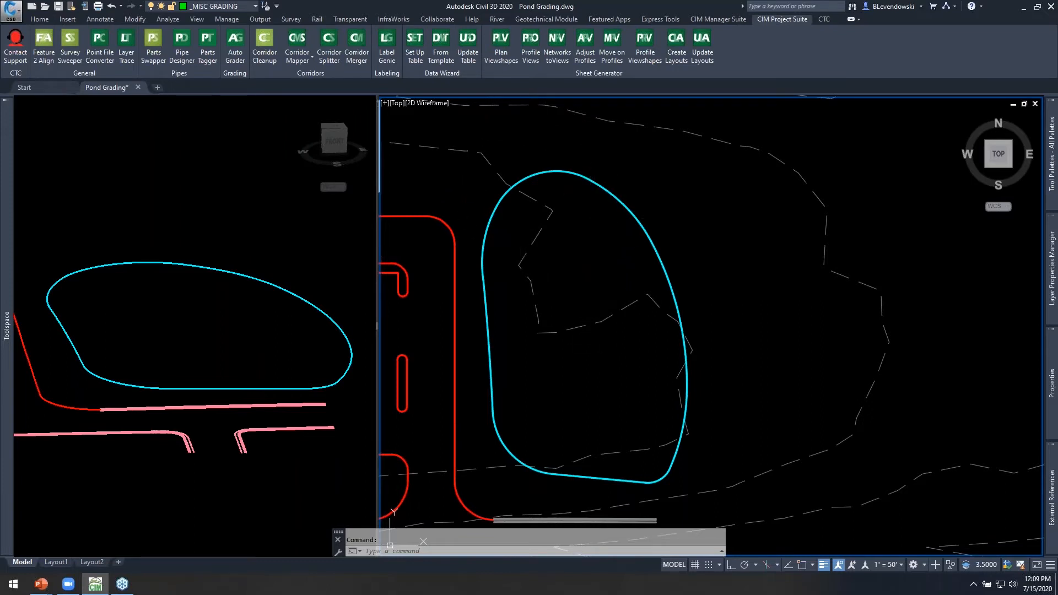
pyautogui.moveTo(632, 216)
pyautogui.scroll(2, 595, 270)
pyautogui.scroll(-2, 601, 275)
pyautogui.moveTo(602, 275); pyautogui.dragTo(562, 258, button='middle')
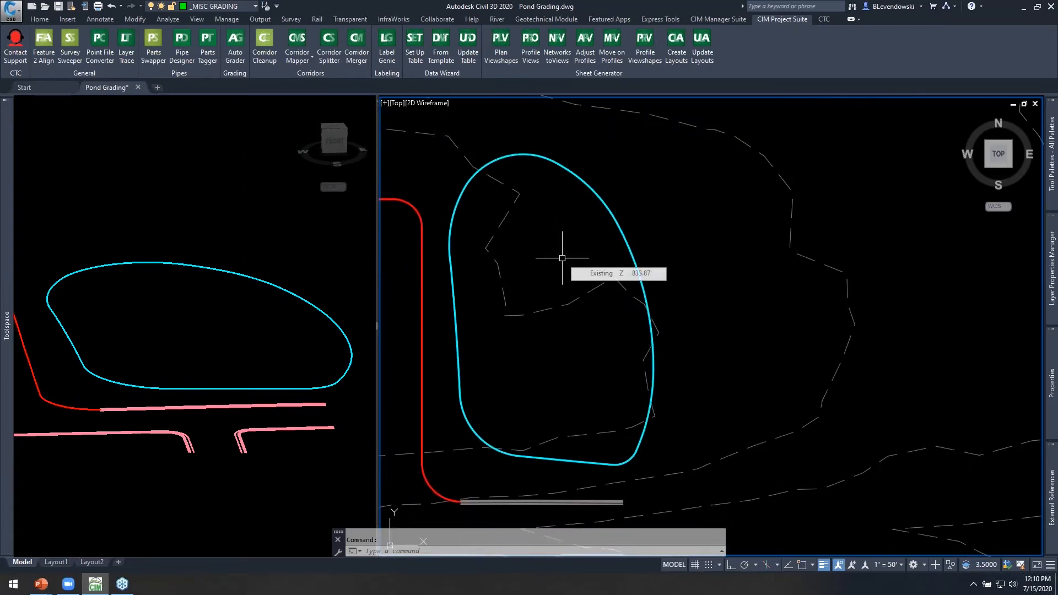
pyautogui.click(226, 120)
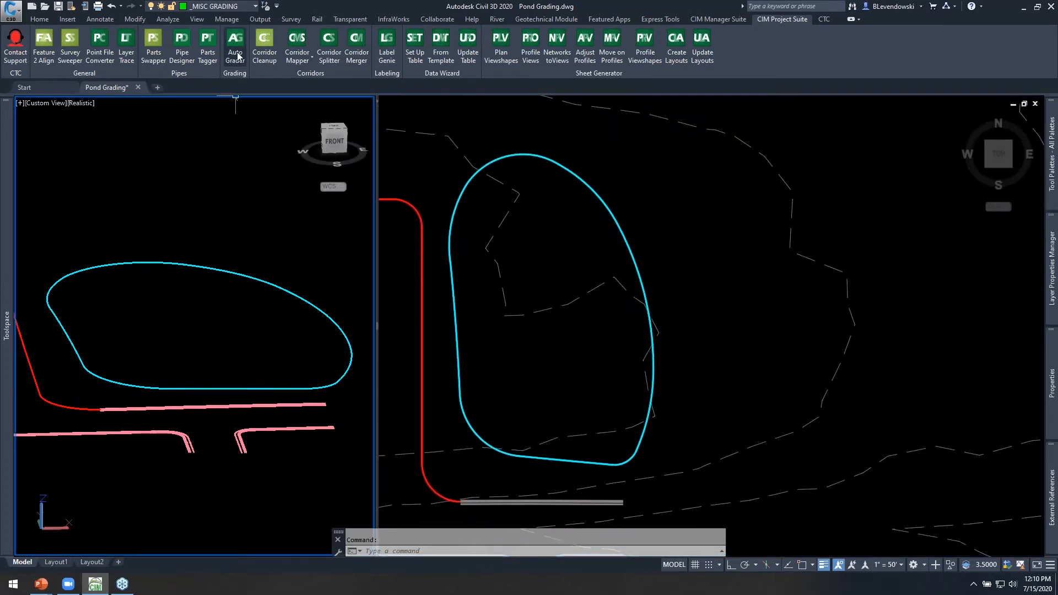
pyautogui.click(236, 39)
pyautogui.moveTo(847, 107); pyautogui.dragTo(808, 92)
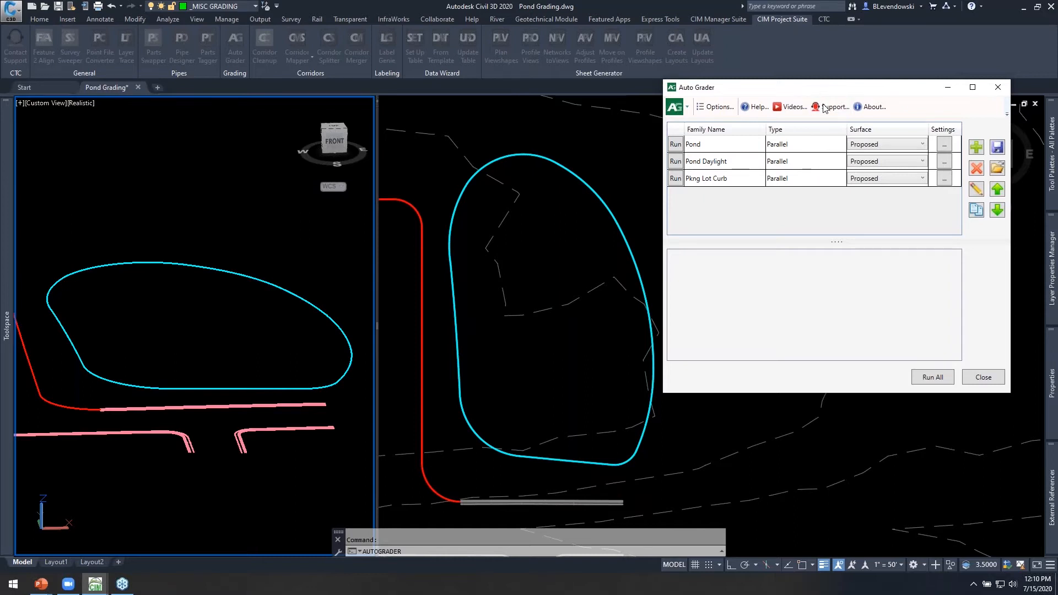
# - Delete the existing grading families Pkng Lot Curb, Pond Daylight and Pond without saving them to a template
pyautogui.click(743, 182)
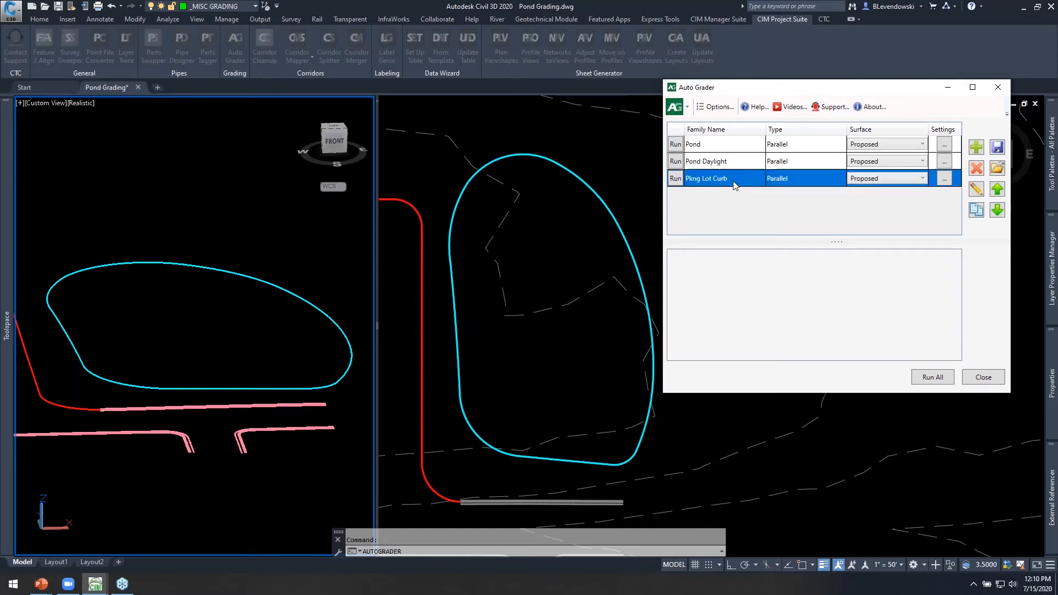
pyautogui.click(976, 168)
pyautogui.click(570, 303)
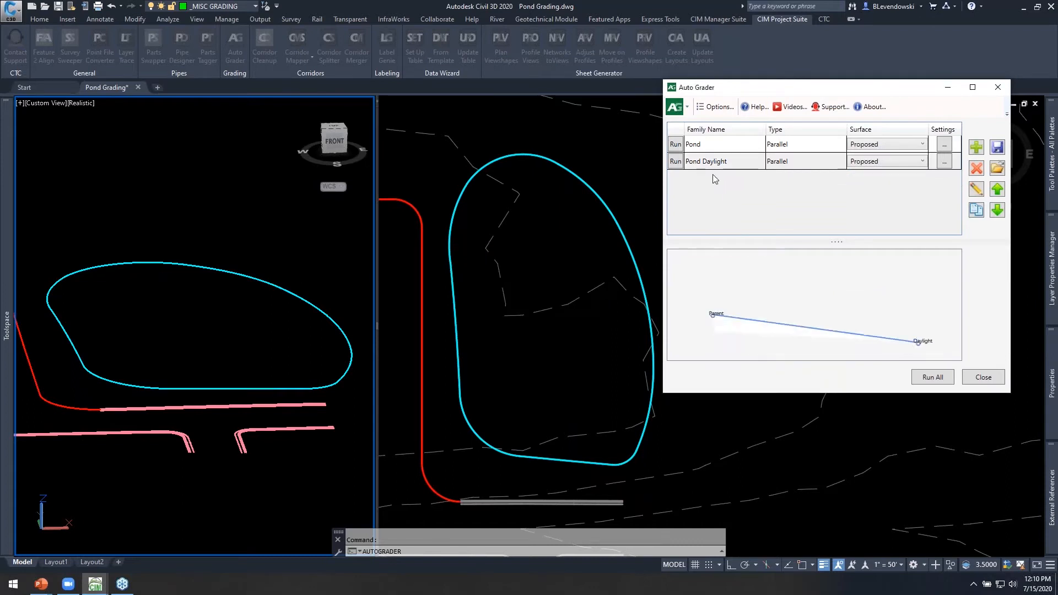
pyautogui.click(733, 162)
pyautogui.click(976, 168)
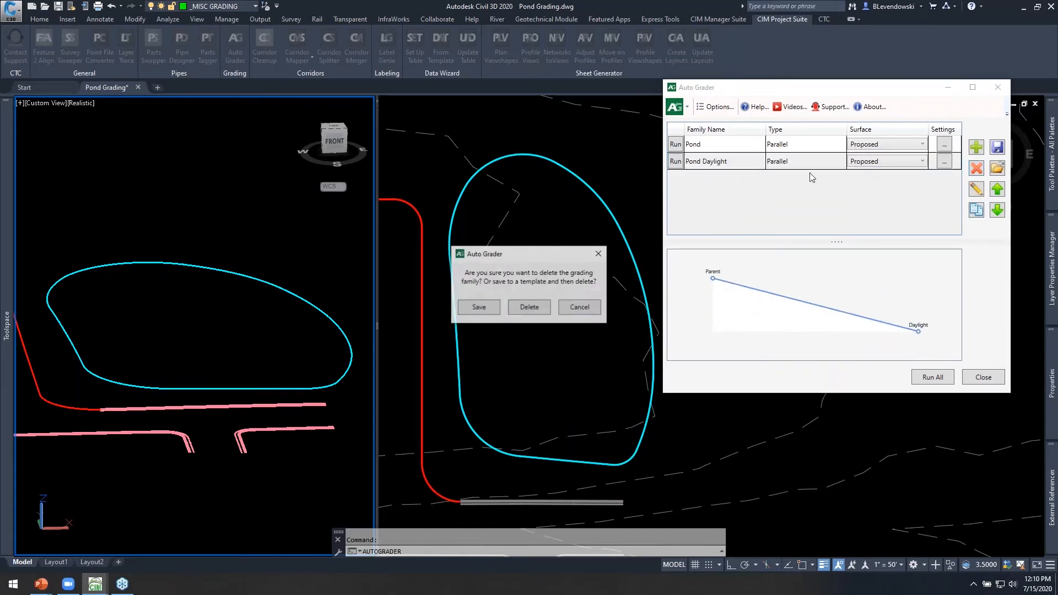
pyautogui.click(528, 307)
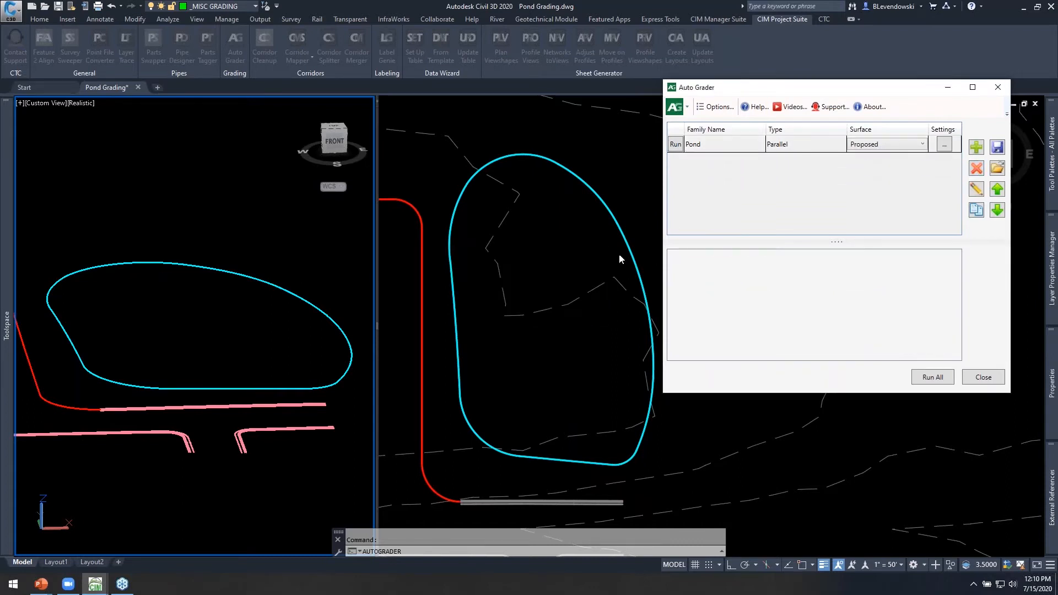
pyautogui.click(975, 169)
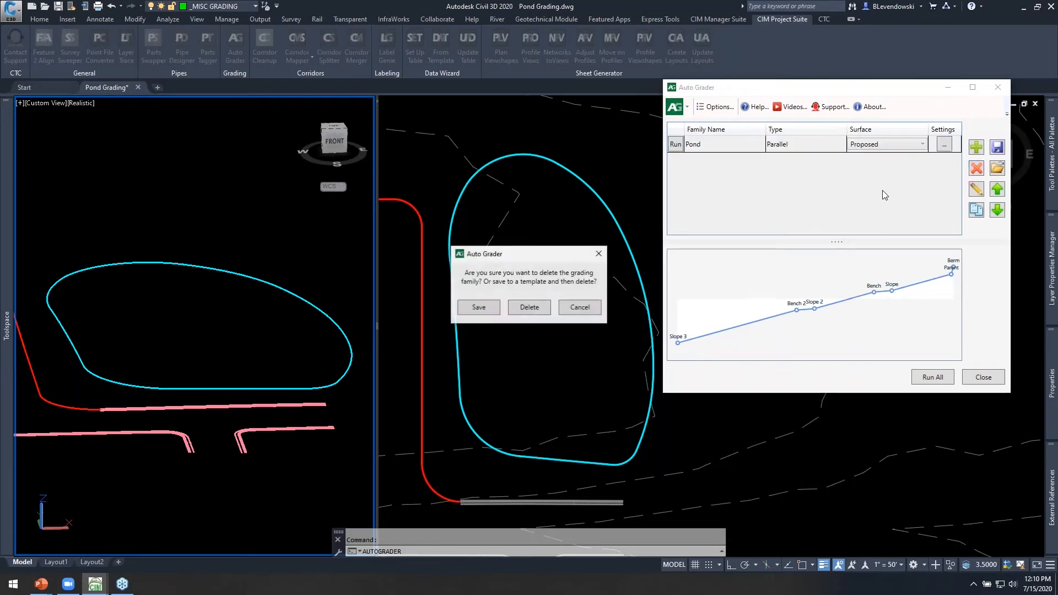
pyautogui.click(529, 307)
pyautogui.moveTo(815, 90); pyautogui.dragTo(829, 105)
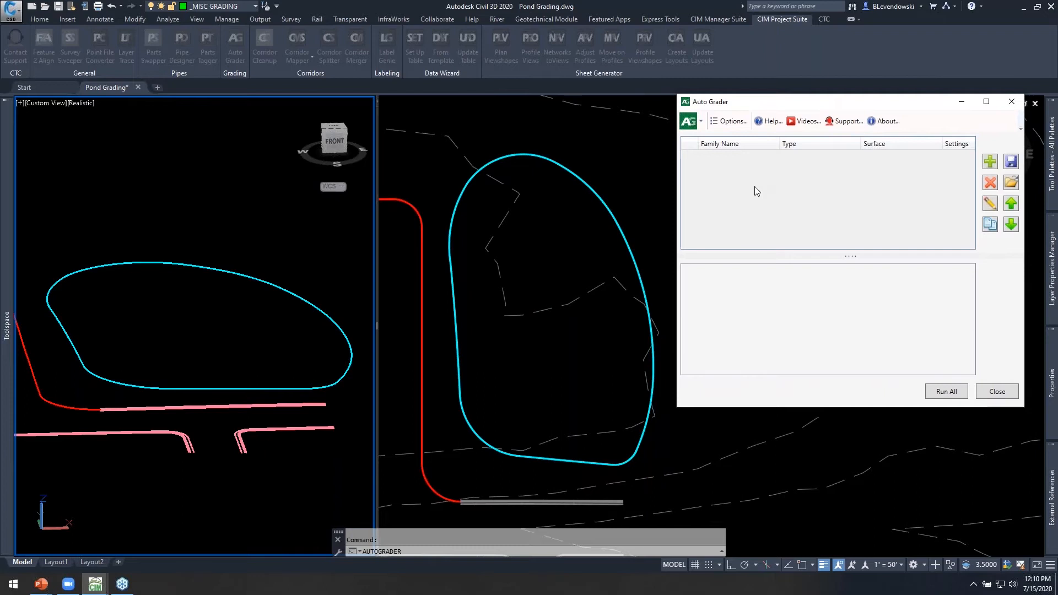
# - Create a new grading family of the Parallel type, comparing it with the Perpendicular type before accepting
pyautogui.click(990, 161)
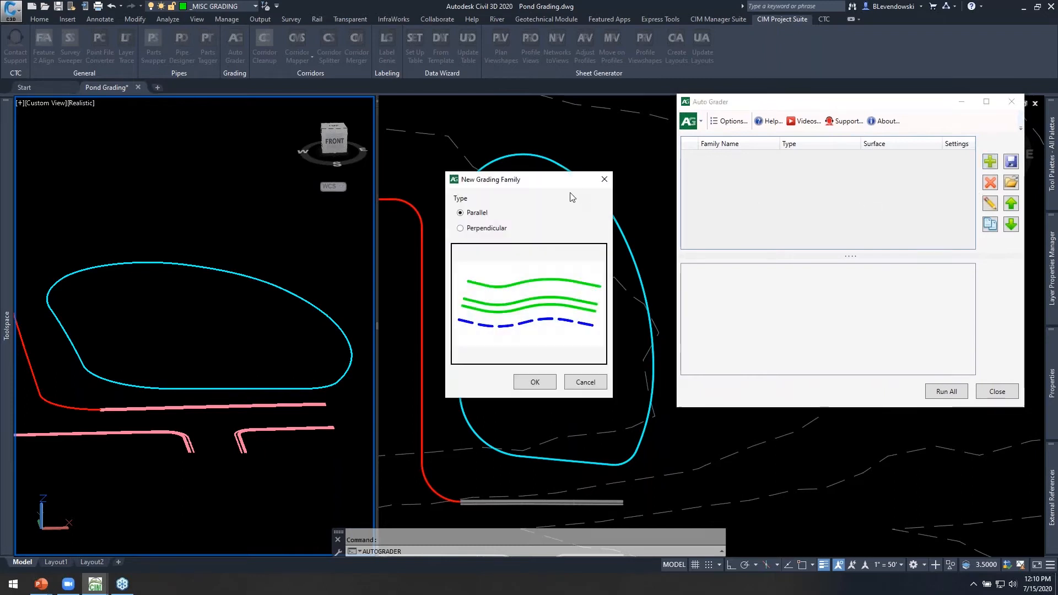
pyautogui.click(483, 229)
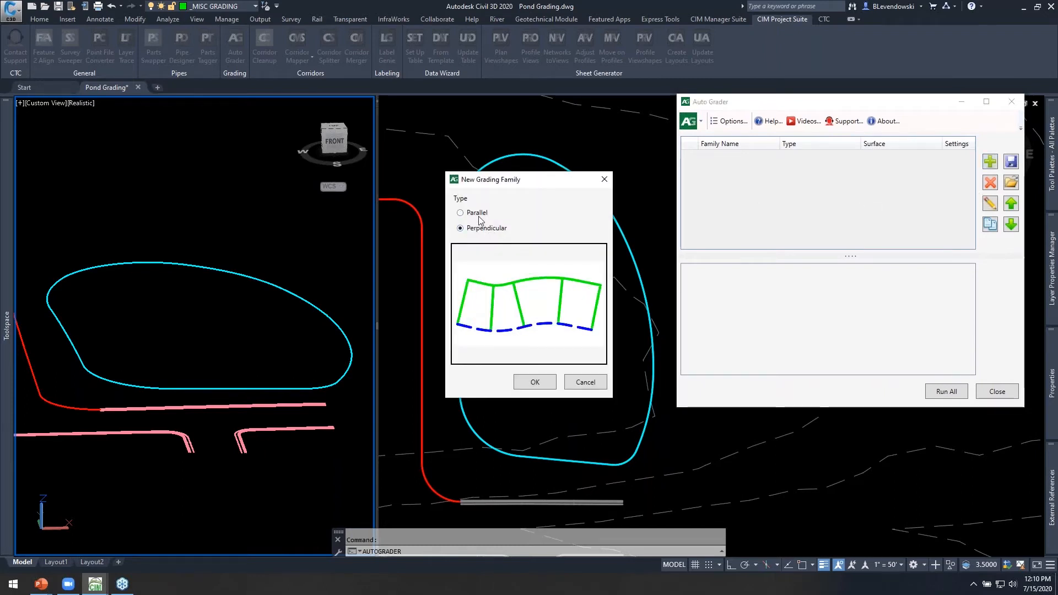
pyautogui.click(477, 218)
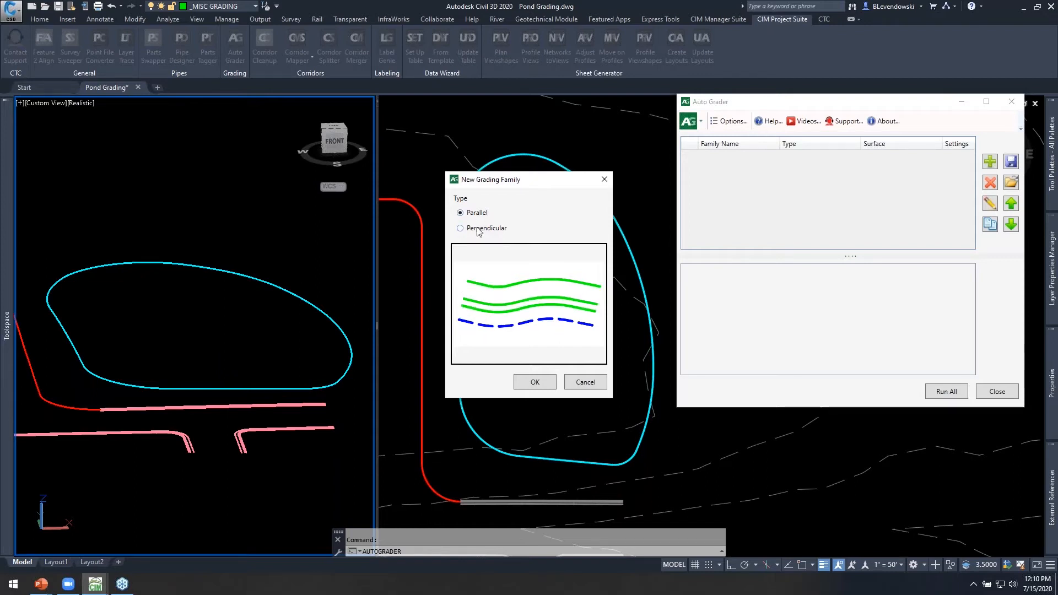
pyautogui.click(479, 231)
pyautogui.click(476, 215)
pyautogui.click(536, 384)
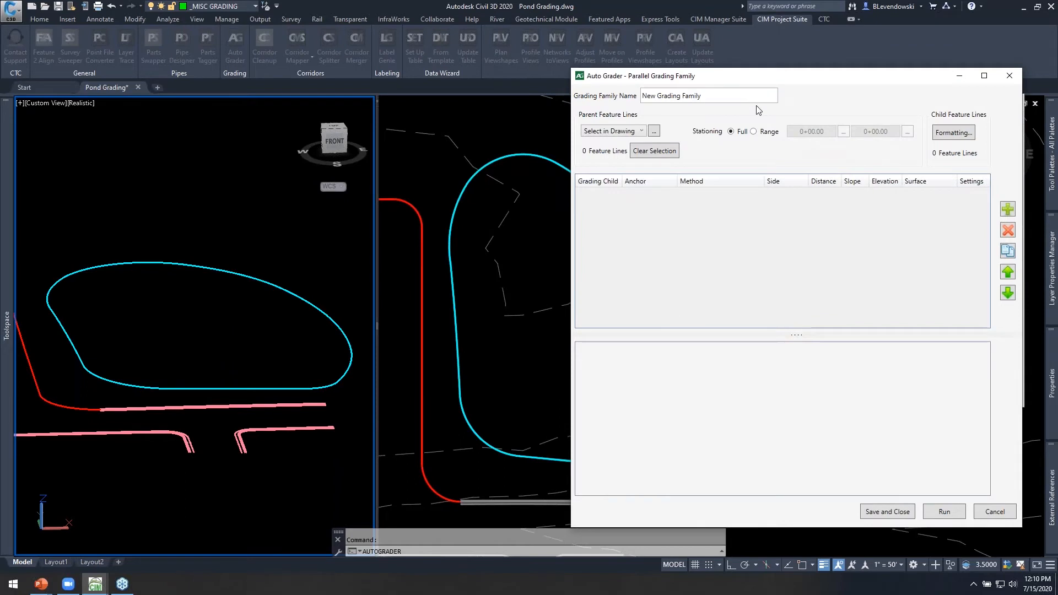
# - Name the grading family Pond and select the pond outline in the drawing as its parent feature line
pyautogui.moveTo(573, 527); pyautogui.dragTo(577, 460)
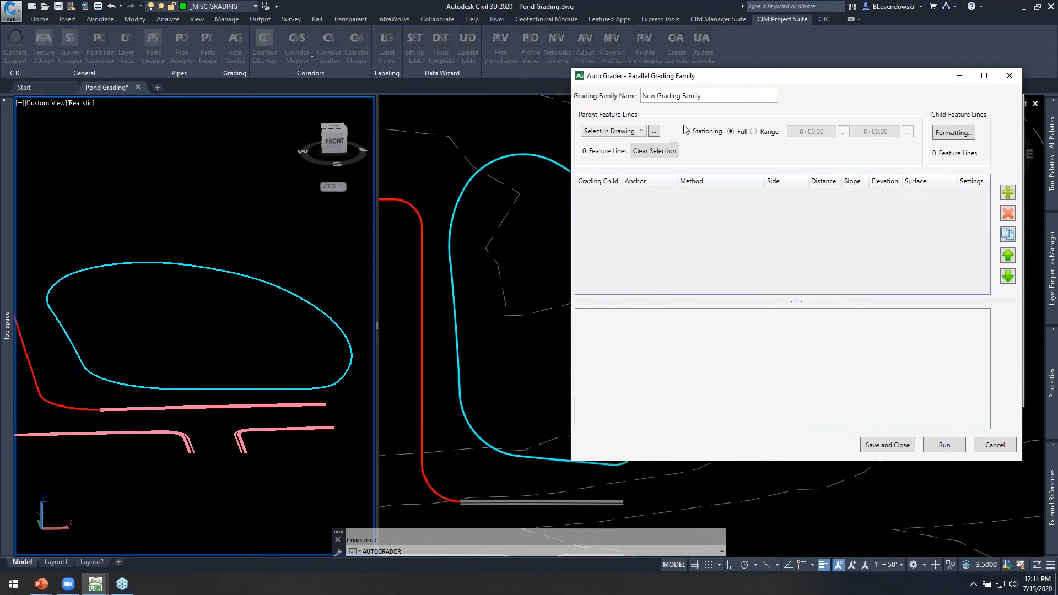
pyautogui.moveTo(714, 81); pyautogui.dragTo(518, 90)
pyautogui.write('Pond')
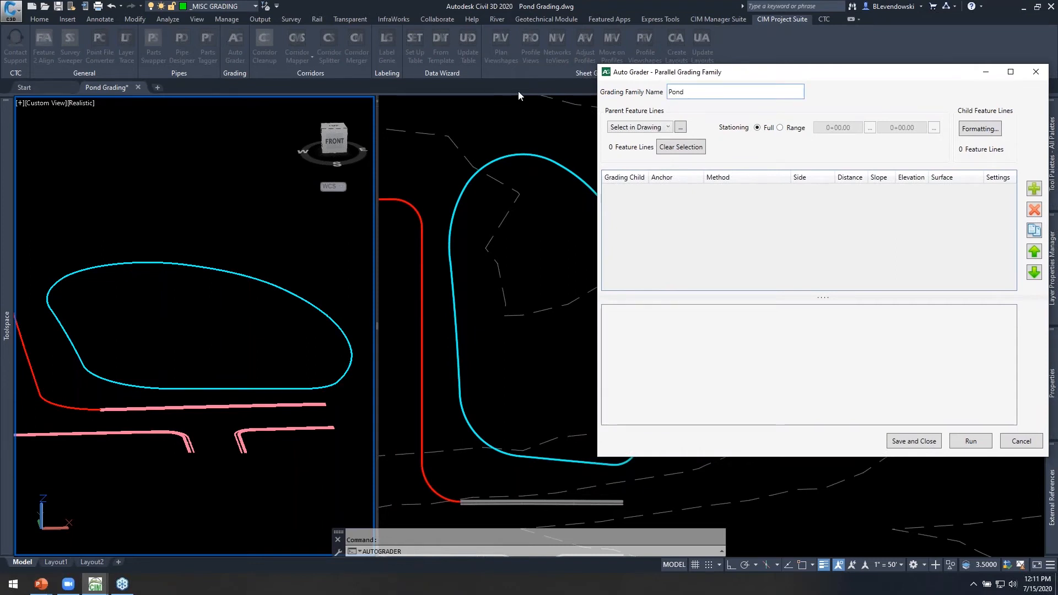
pyautogui.click(680, 128)
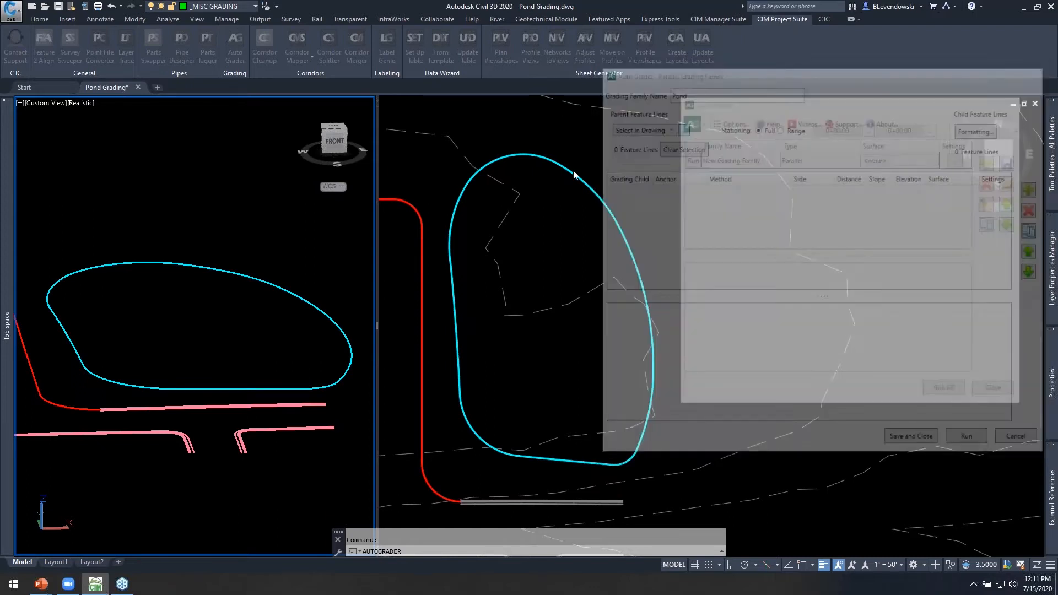
pyautogui.click(554, 163)
pyautogui.click(553, 162)
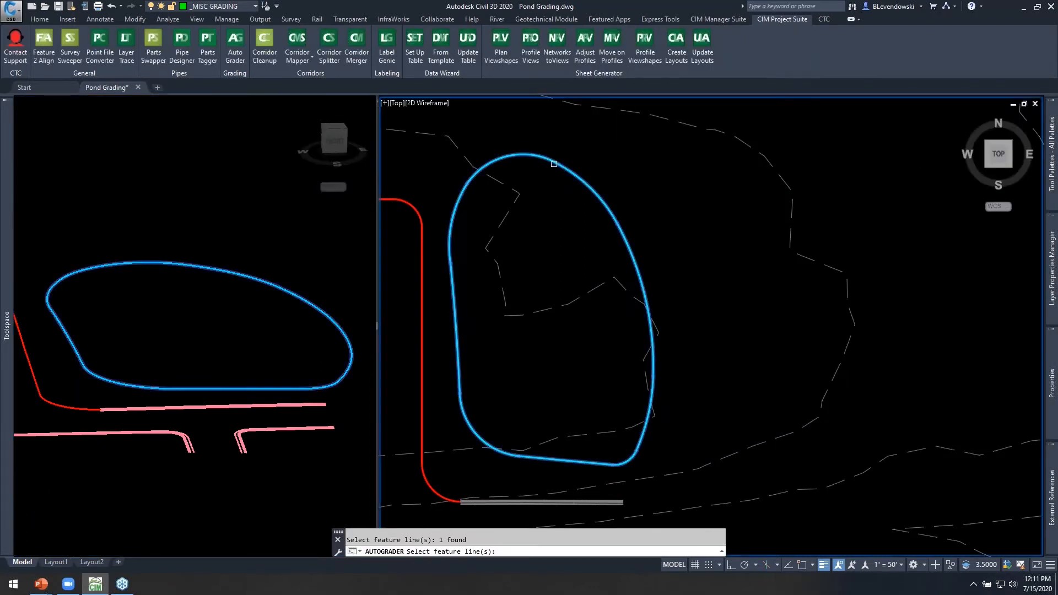
pyautogui.press('Return')
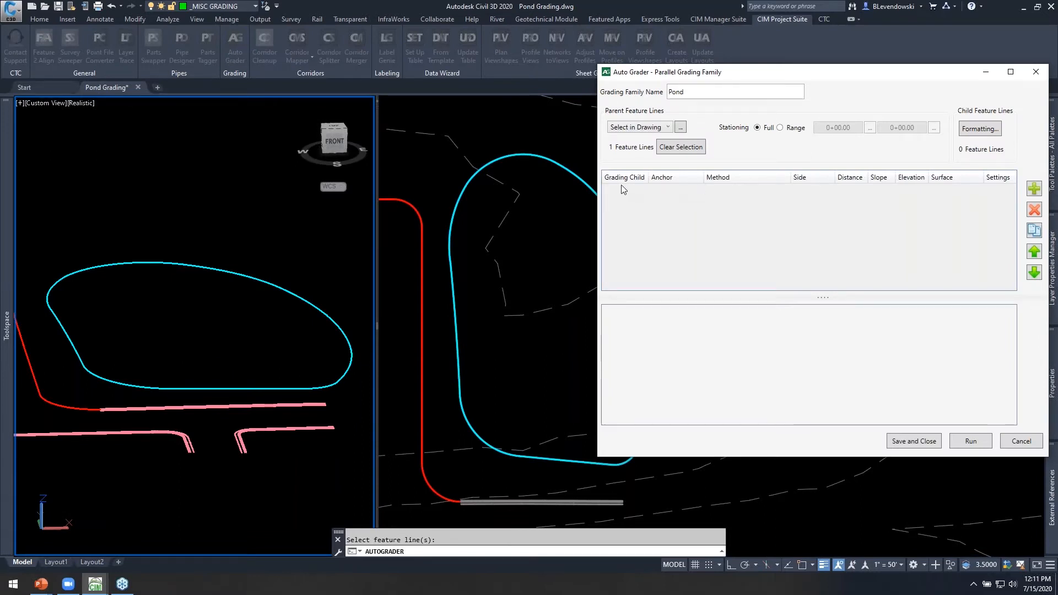
# - Add a grading child to the Pond family and name it Slope
pyautogui.click(1034, 189)
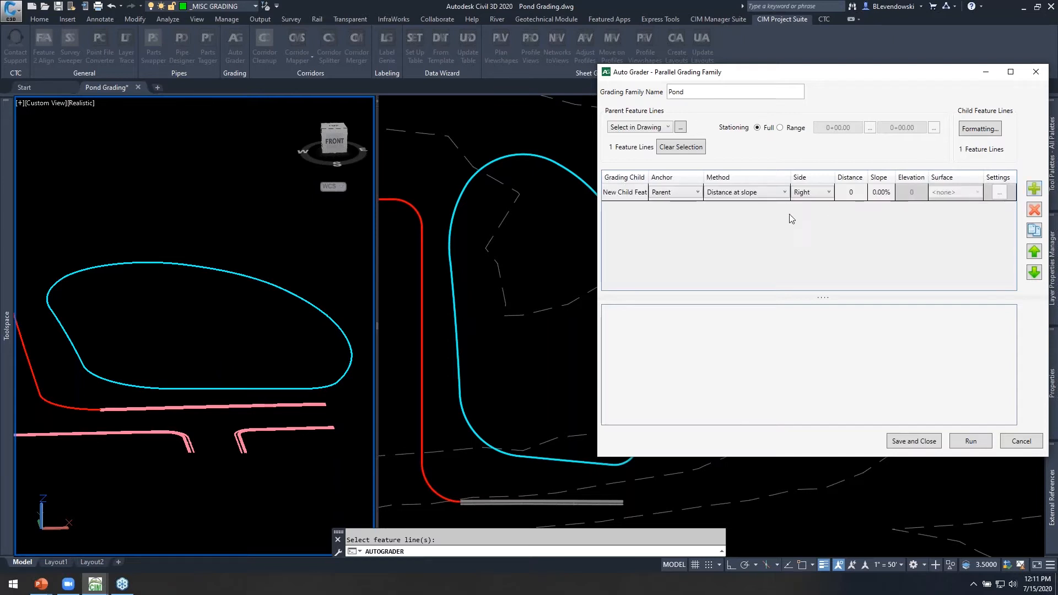
pyautogui.click(634, 198)
pyautogui.click(632, 197)
pyautogui.write('Slope')
pyautogui.press('Return')
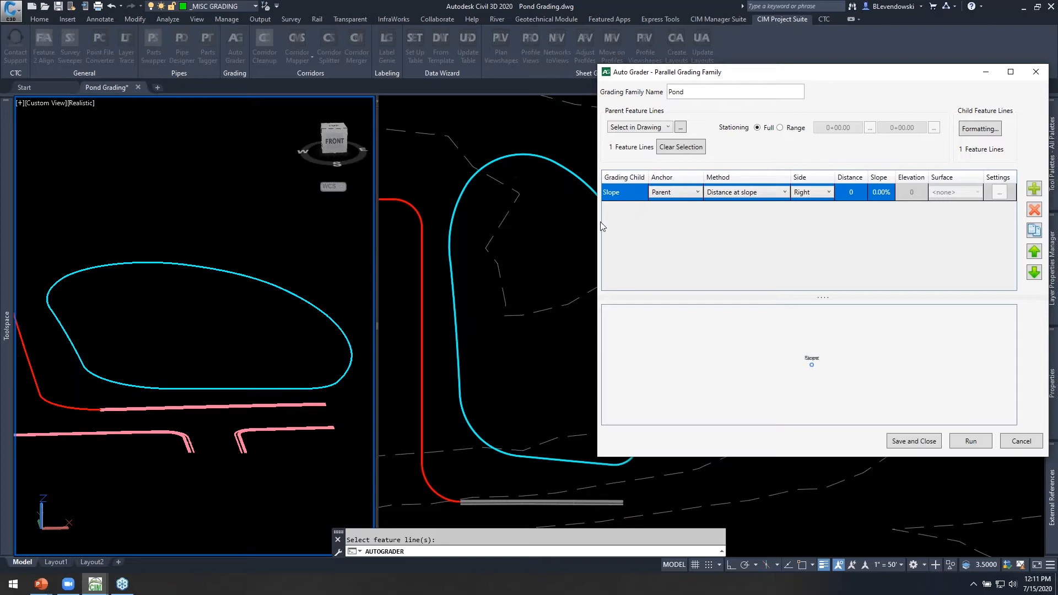
# - Keep the Slope child anchored to Parent and set its method to Slope to surface and its side to Inwards
pyautogui.click(681, 196)
pyautogui.click(668, 205)
pyautogui.click(756, 195)
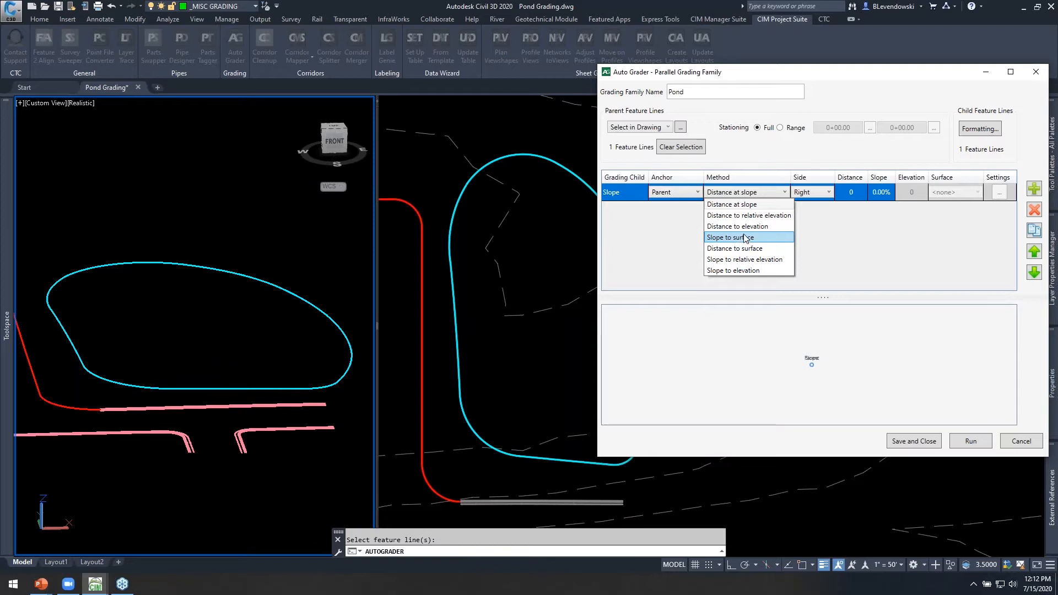
pyautogui.click(735, 238)
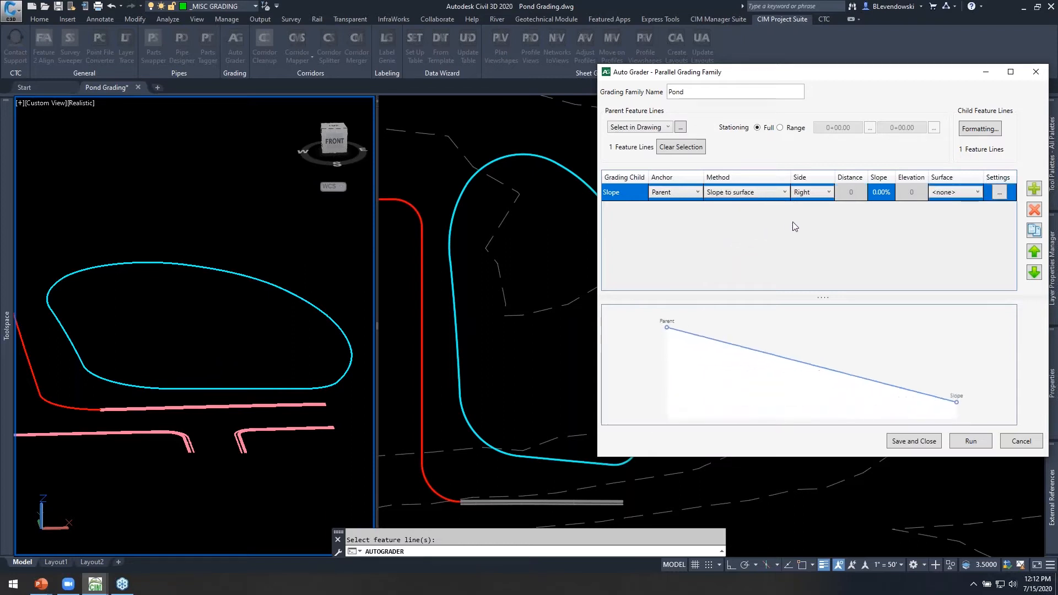
pyautogui.click(808, 194)
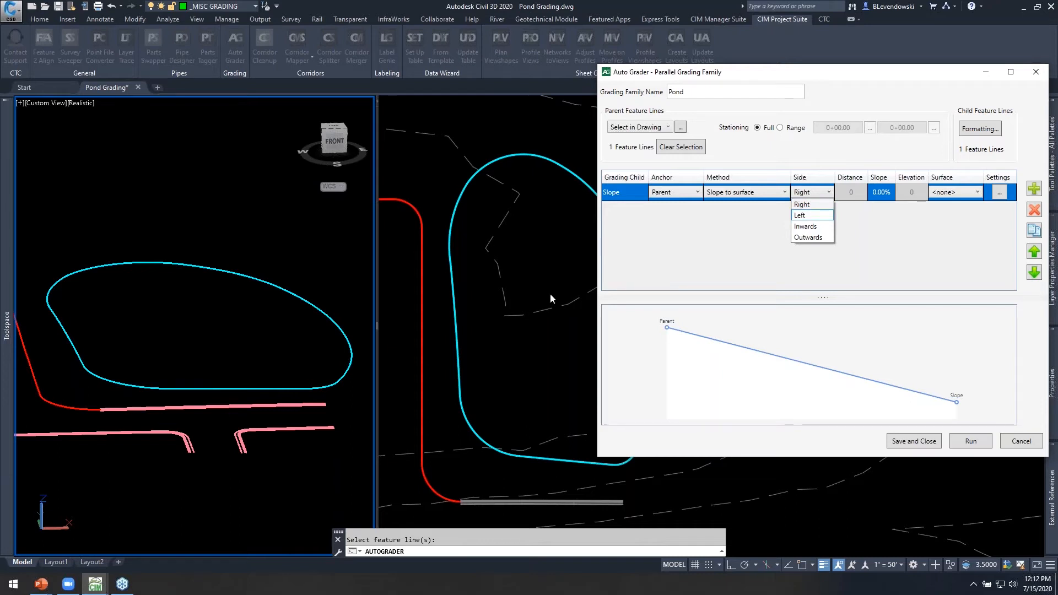
pyautogui.click(810, 231)
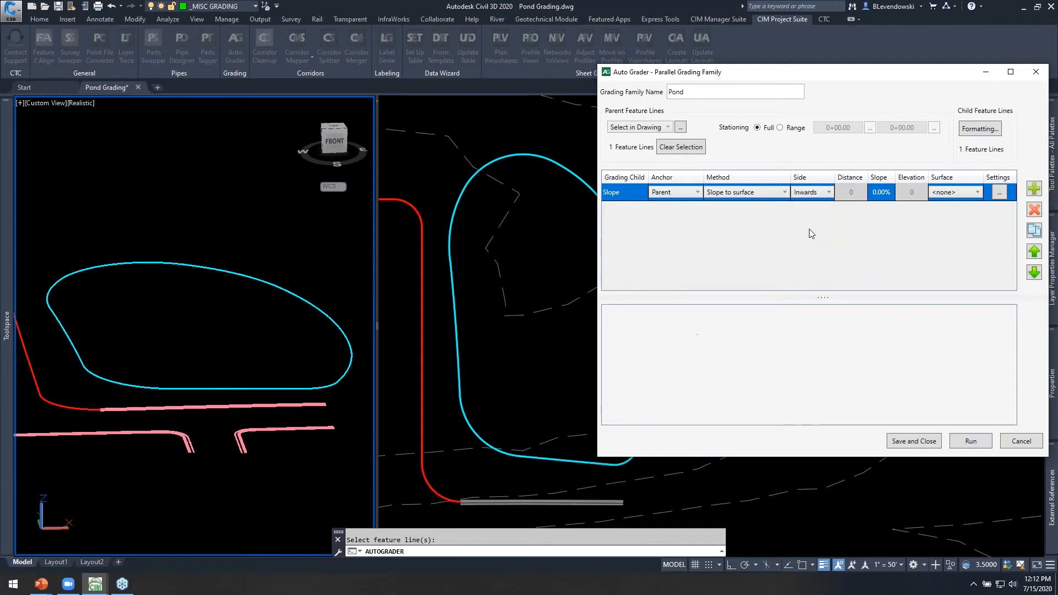
# - Change the Slope child's method to Distance at slope, with a distance of 10 and a slope of -3:1
pyautogui.click(884, 193)
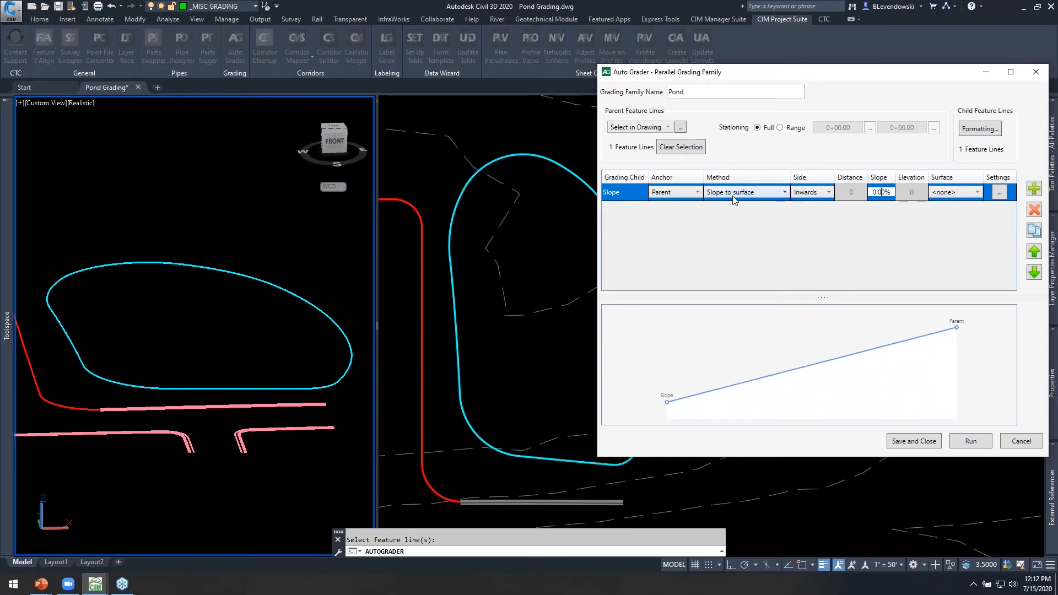
pyautogui.click(773, 197)
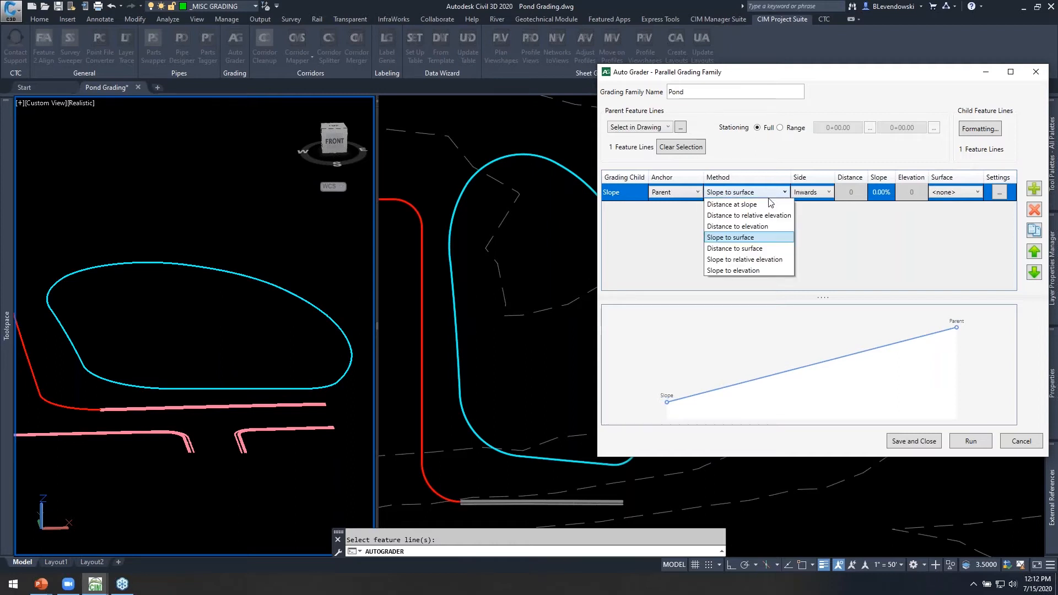
pyautogui.click(733, 205)
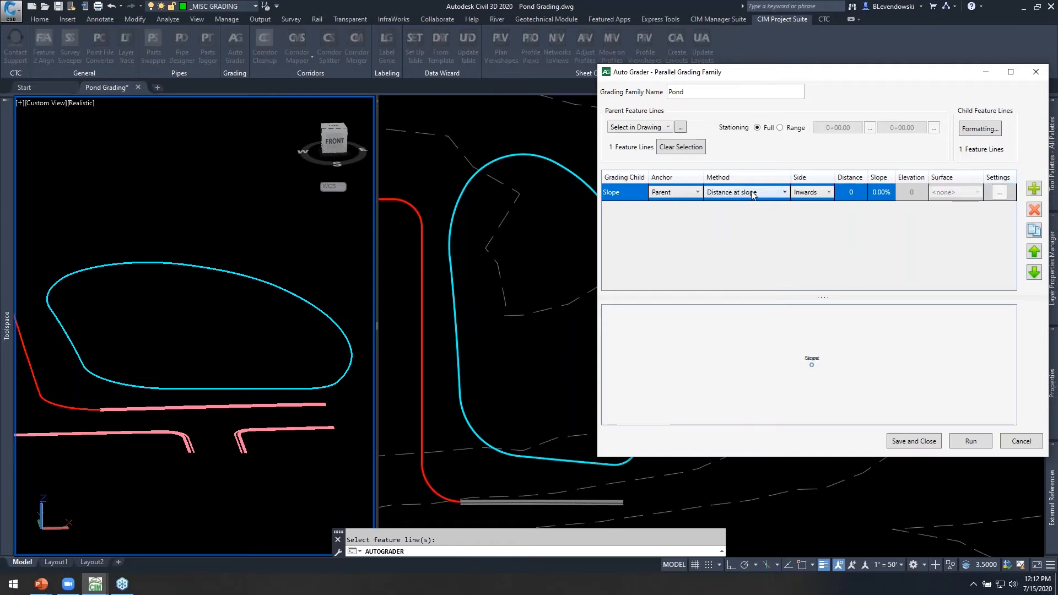
pyautogui.click(854, 197)
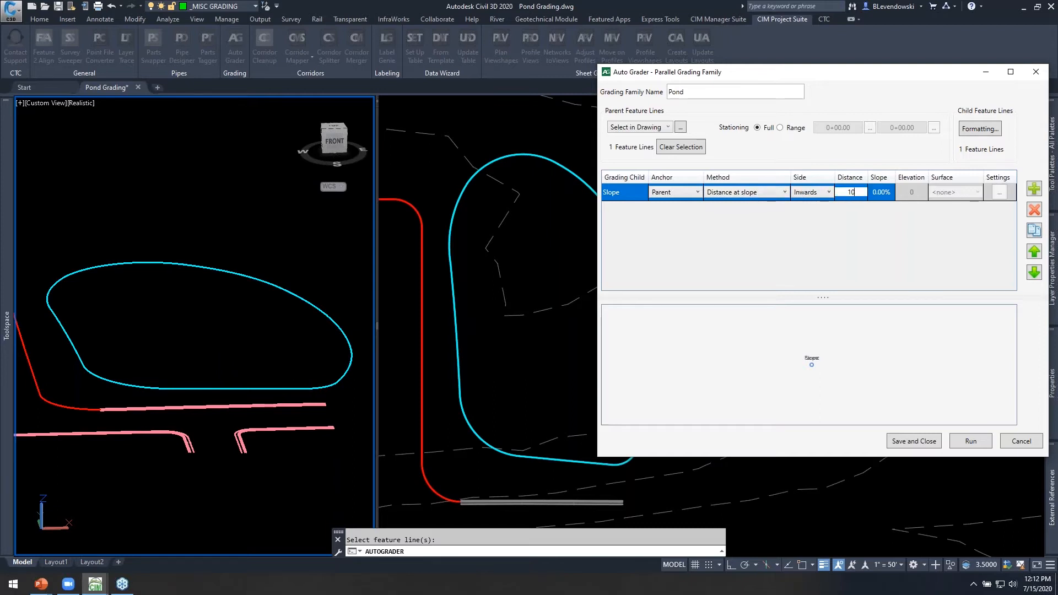
pyautogui.press('Tab')
pyautogui.write('-3')
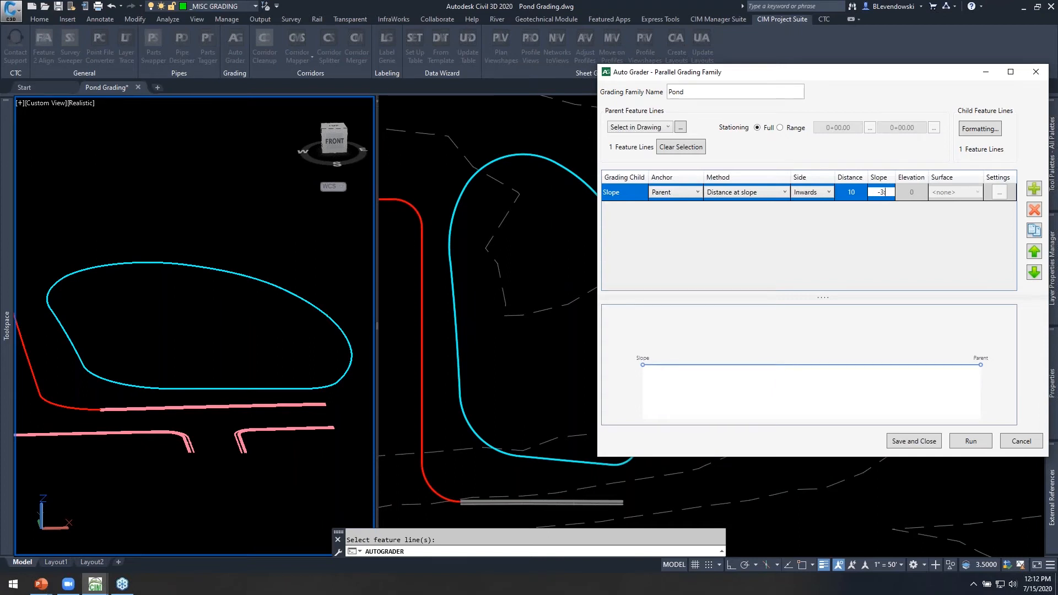
pyautogui.write(':1')
pyautogui.press('Return')
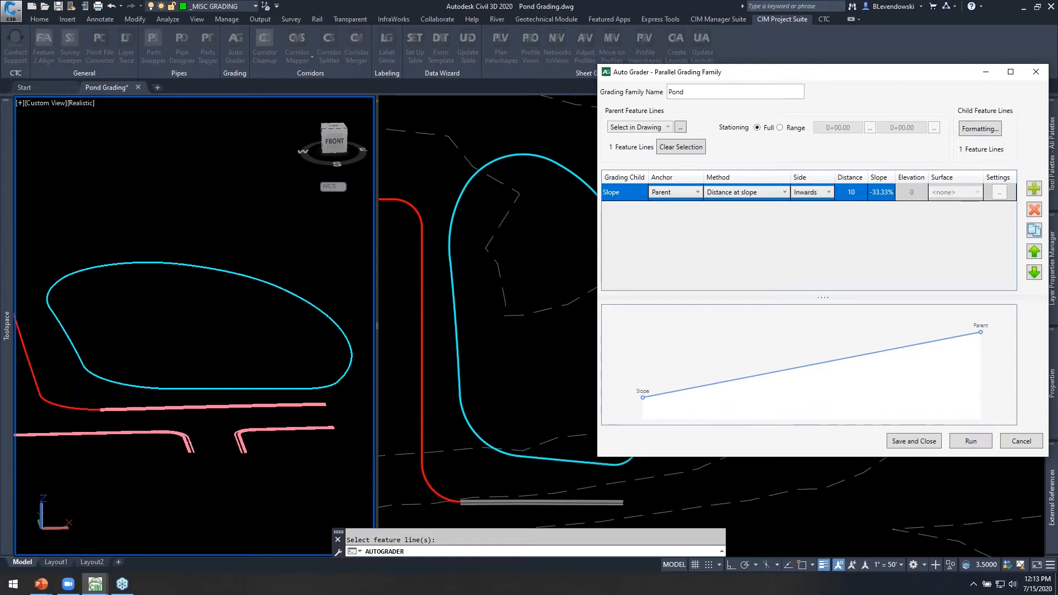
pyautogui.moveTo(850, 76); pyautogui.dragTo(856, 66)
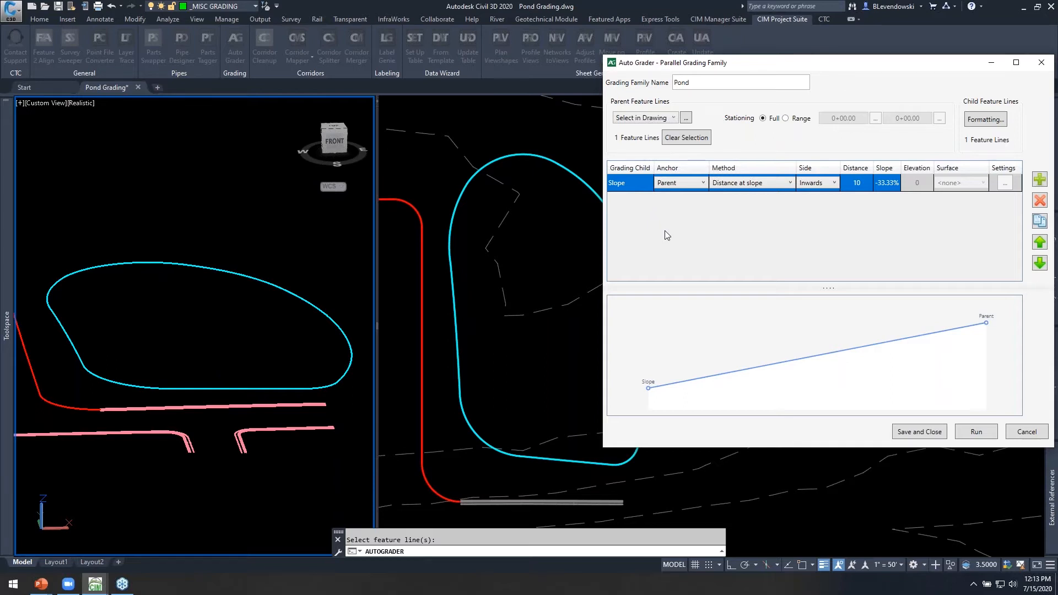
# - Review the child formatting of the Slope child, including its available styles, layer and site, and accept it as it is
pyautogui.click(990, 121)
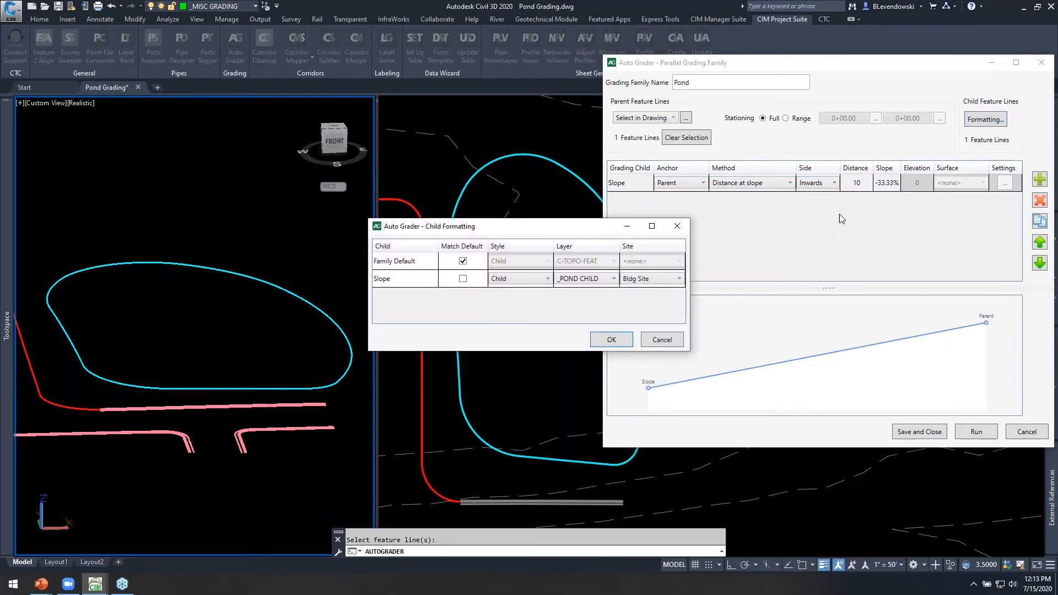
pyautogui.moveTo(528, 232); pyautogui.dragTo(507, 111)
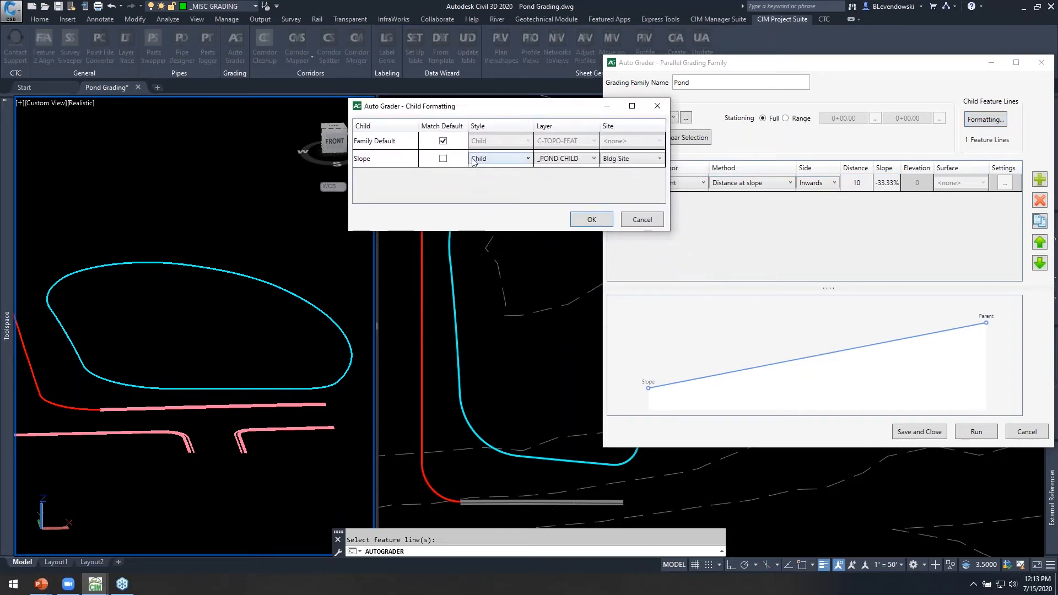
pyautogui.click(395, 167)
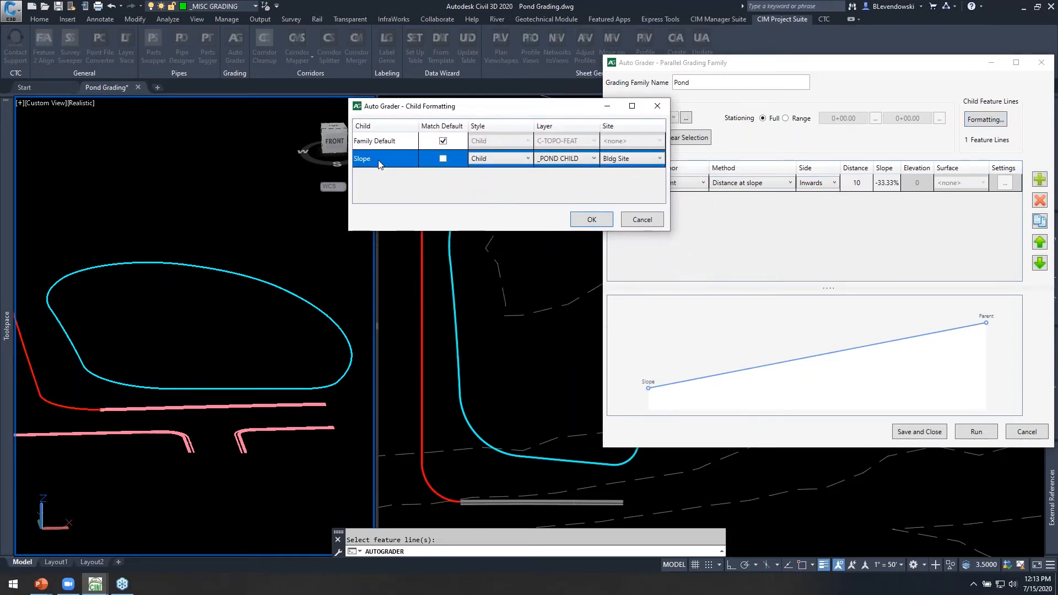
pyautogui.moveTo(508, 108); pyautogui.dragTo(467, 104)
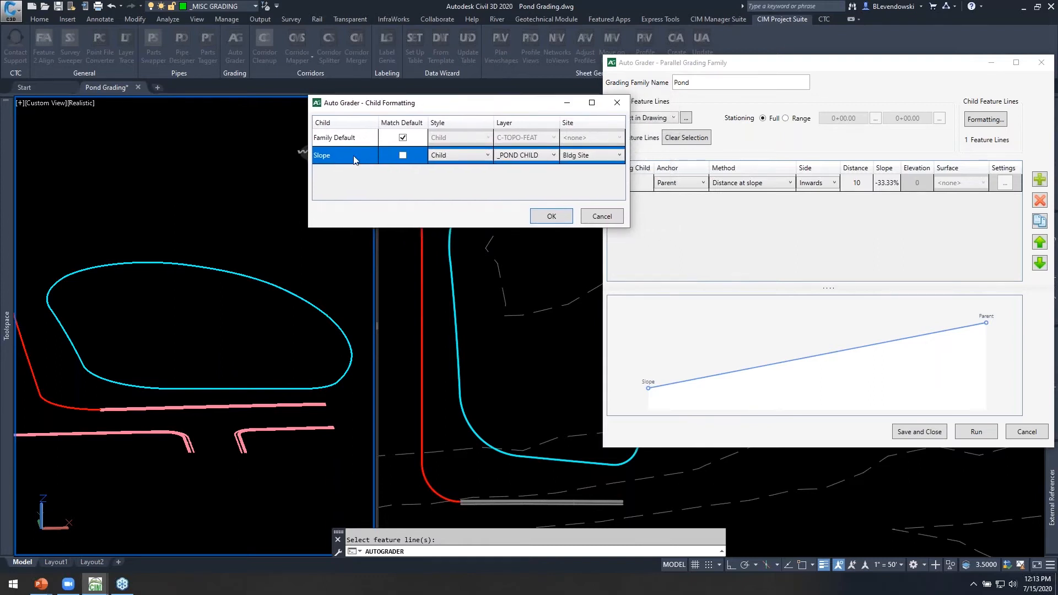
pyautogui.click(466, 159)
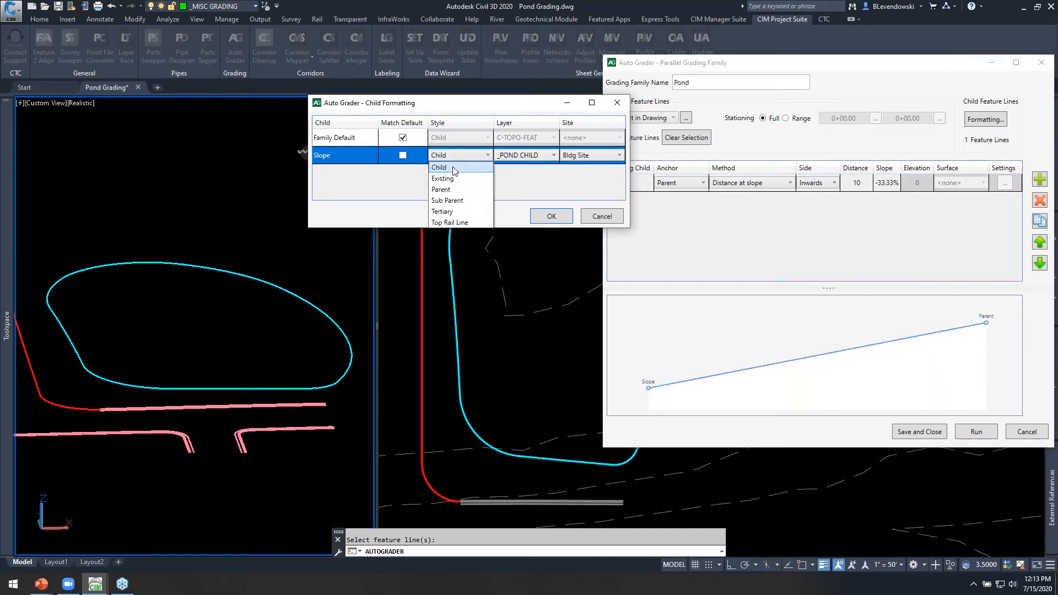
pyautogui.click(508, 184)
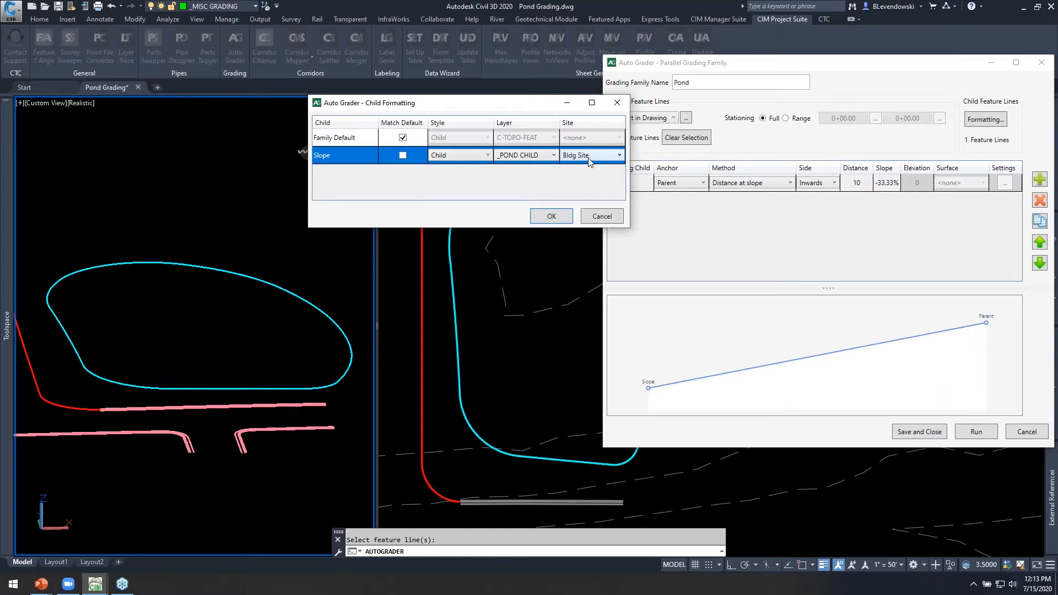
pyautogui.click(551, 216)
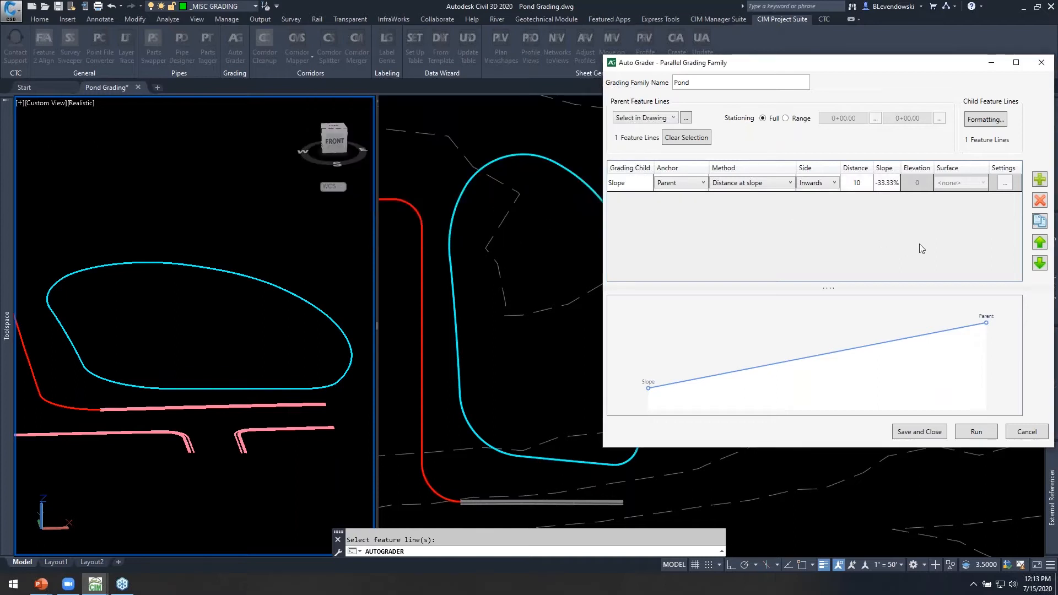
# - Toggle the Slope child's default-formatting match on and off, and reassign its layer to _POND CHILD along with its site
pyautogui.click(984, 120)
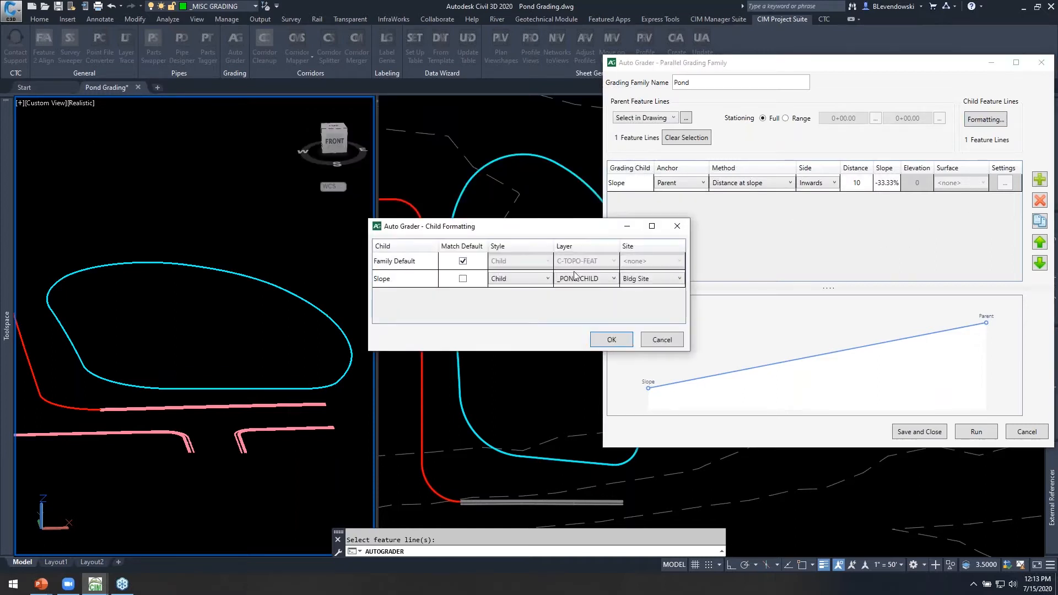
pyautogui.click(438, 243)
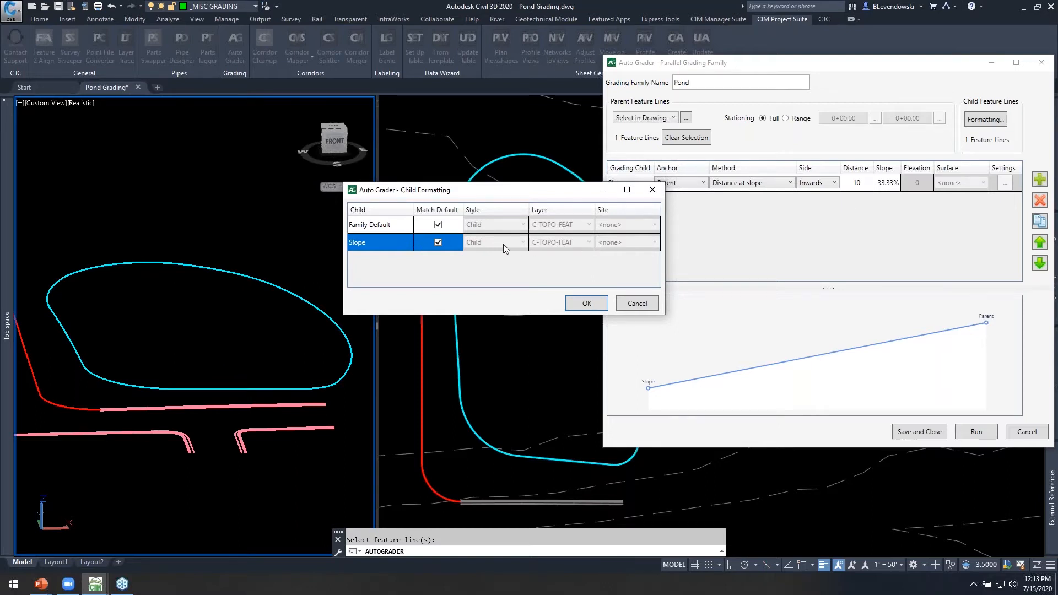
pyautogui.click(438, 242)
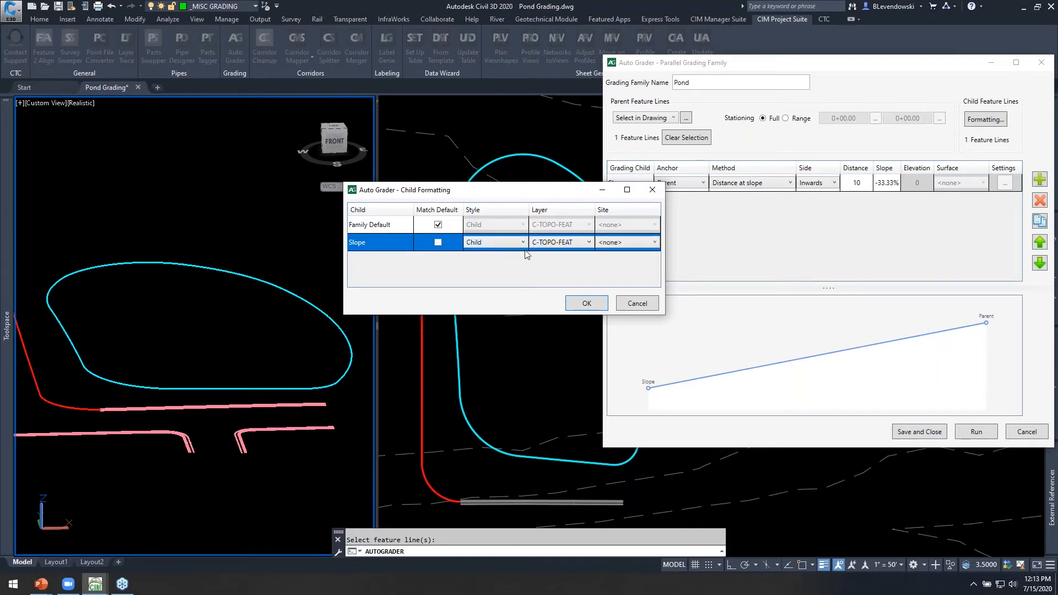
pyautogui.click(571, 245)
pyautogui.moveTo(639, 416); pyautogui.dragTo(633, 266)
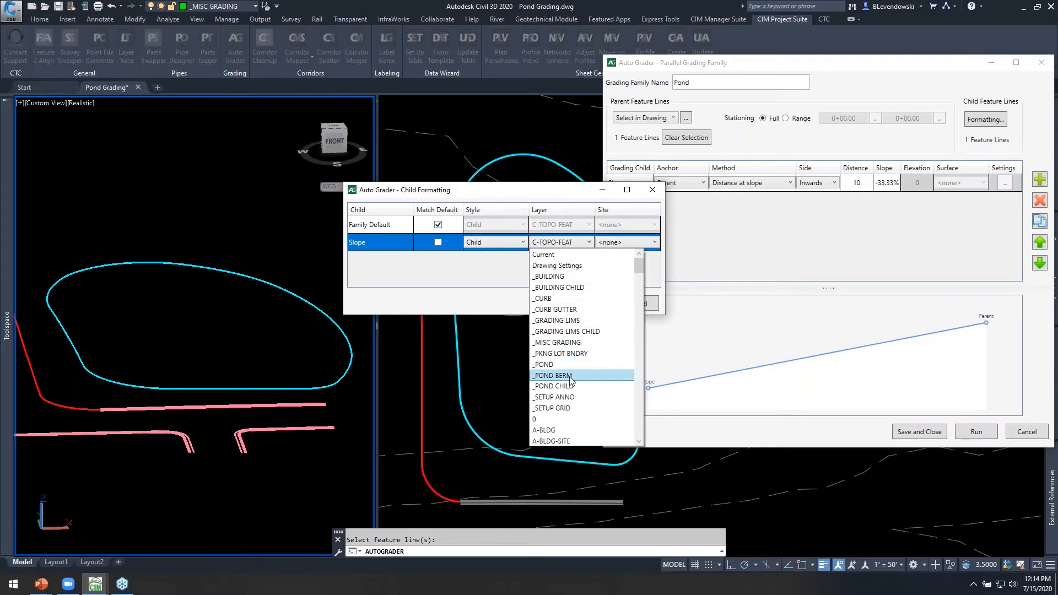
pyautogui.click(562, 386)
pyautogui.click(624, 244)
pyautogui.click(613, 263)
pyautogui.click(585, 304)
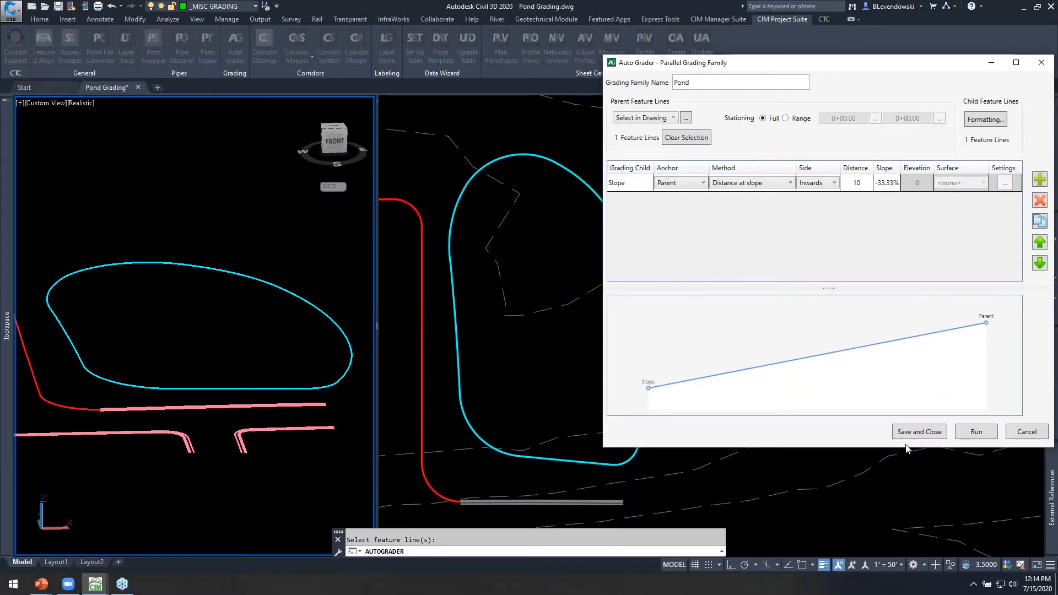
# - Run and save the Pond grading family, and set its target surface to Proposed
pyautogui.click(974, 431)
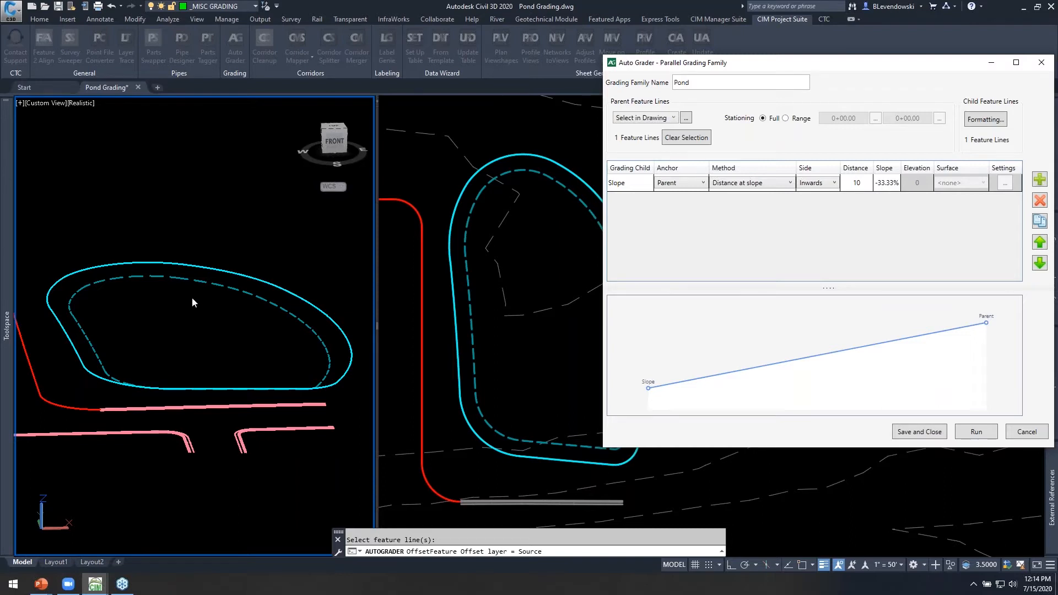
pyautogui.click(912, 432)
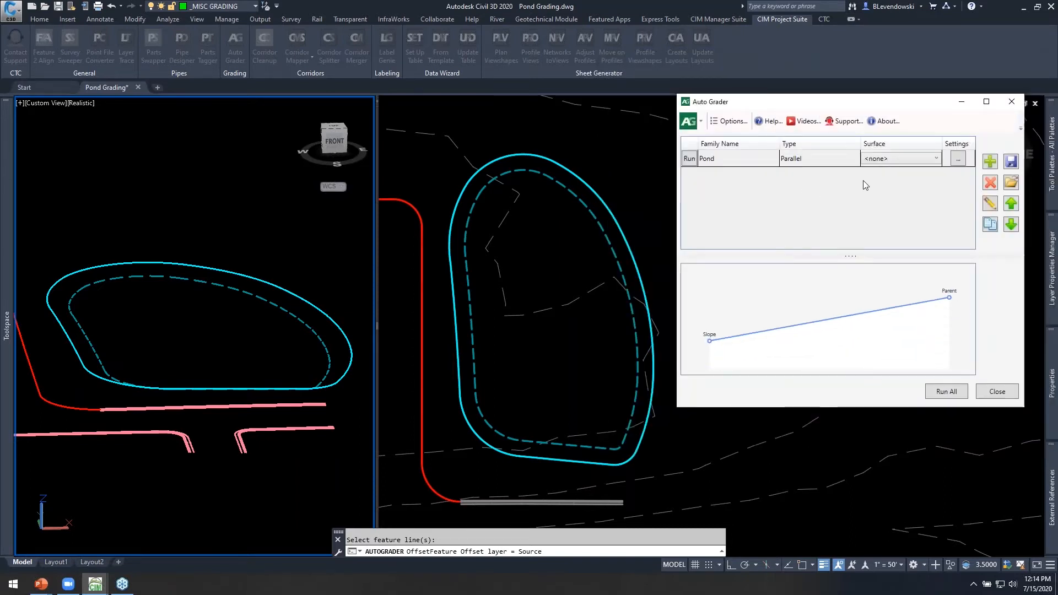
pyautogui.click(902, 160)
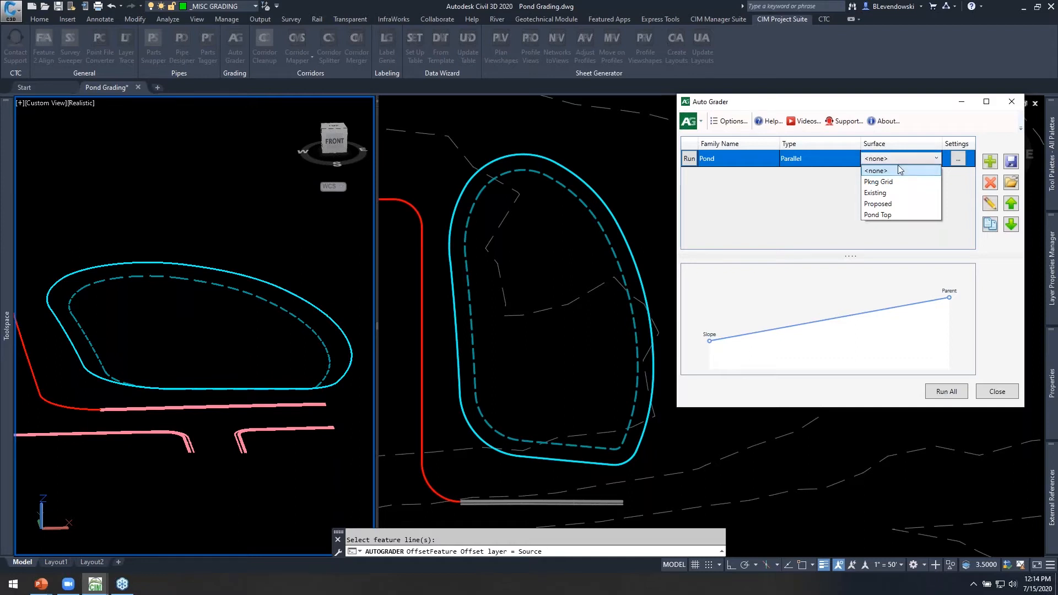
pyautogui.click(886, 204)
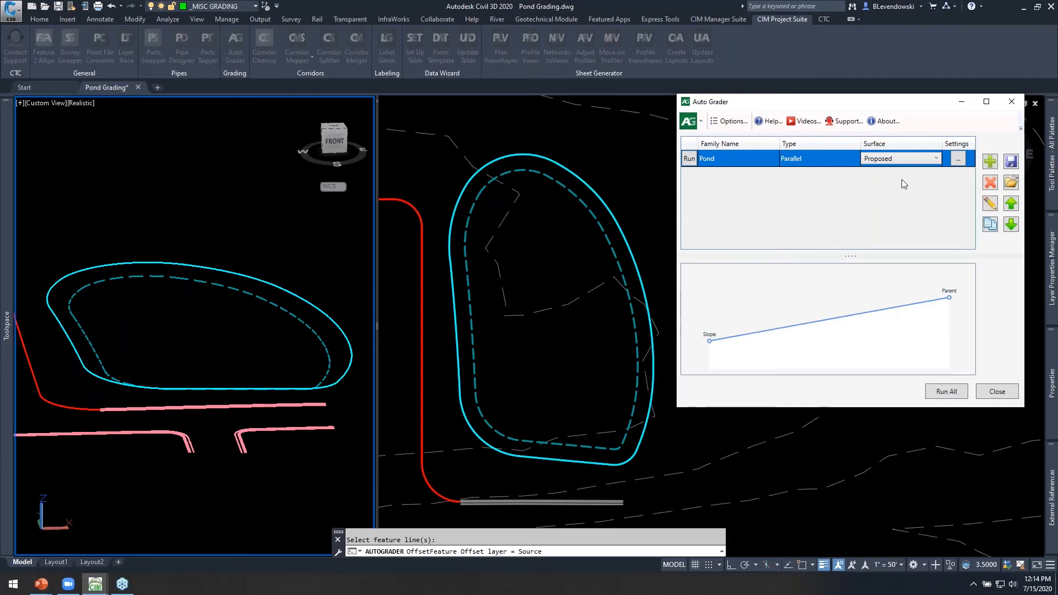
# - Enable a supplementing distance of 25 with a mid-ordinate distance of 0.5 in Pond's breakline settings, and run the family
pyautogui.click(957, 160)
pyautogui.moveTo(543, 180); pyautogui.dragTo(750, 160)
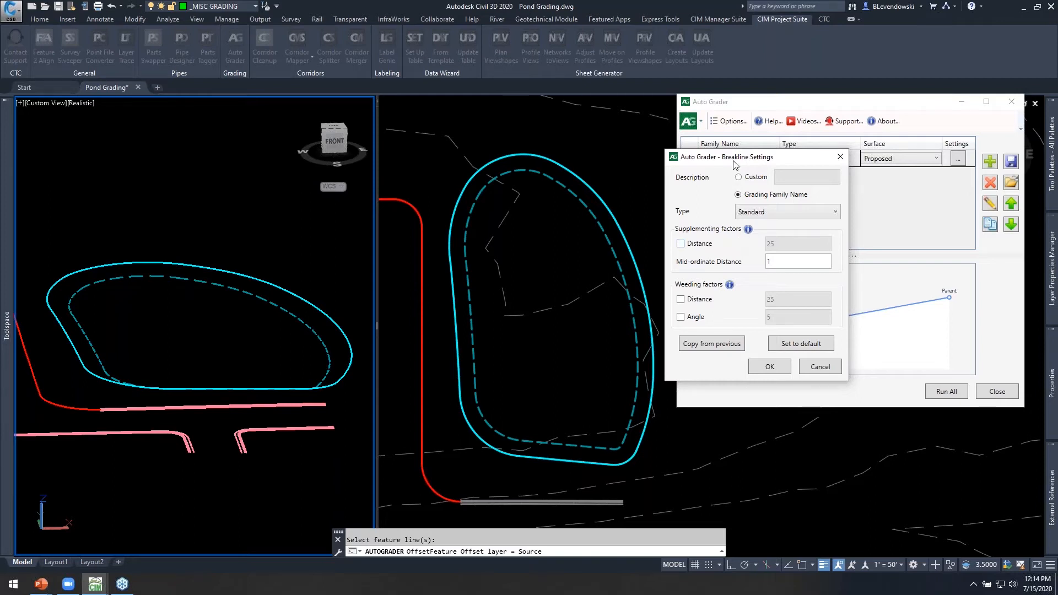
pyautogui.moveTo(737, 164); pyautogui.dragTo(728, 152)
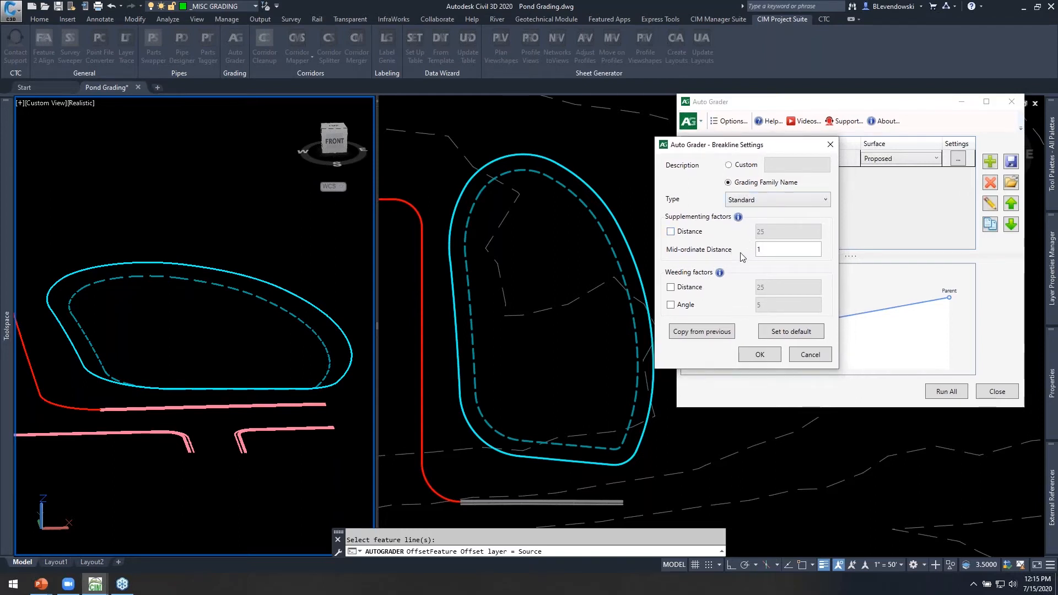
pyautogui.click(686, 234)
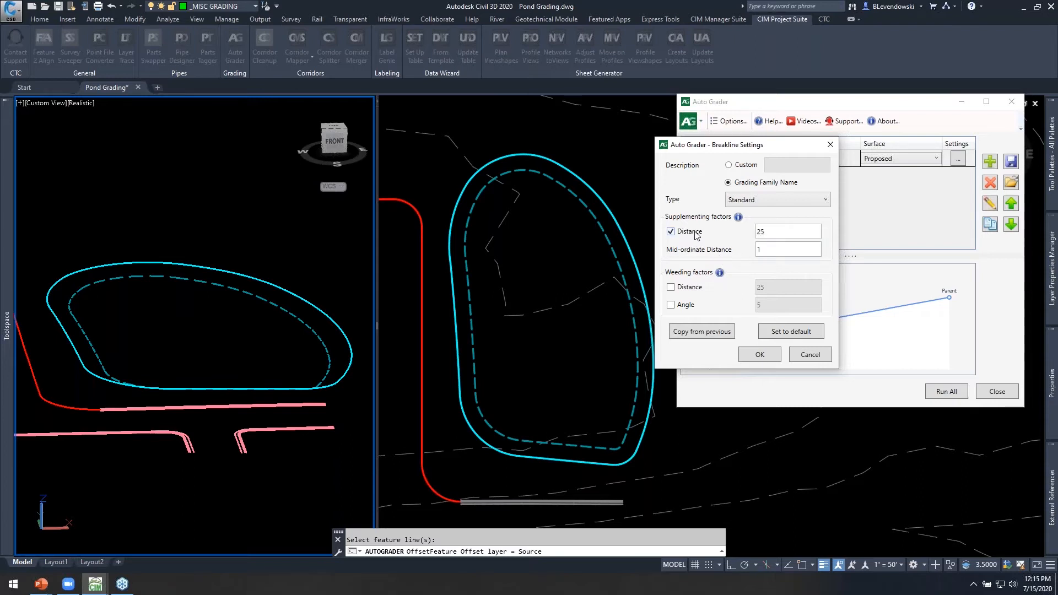
pyautogui.press('Tab')
pyautogui.click(778, 233)
pyautogui.click(774, 252)
pyautogui.press('Tab')
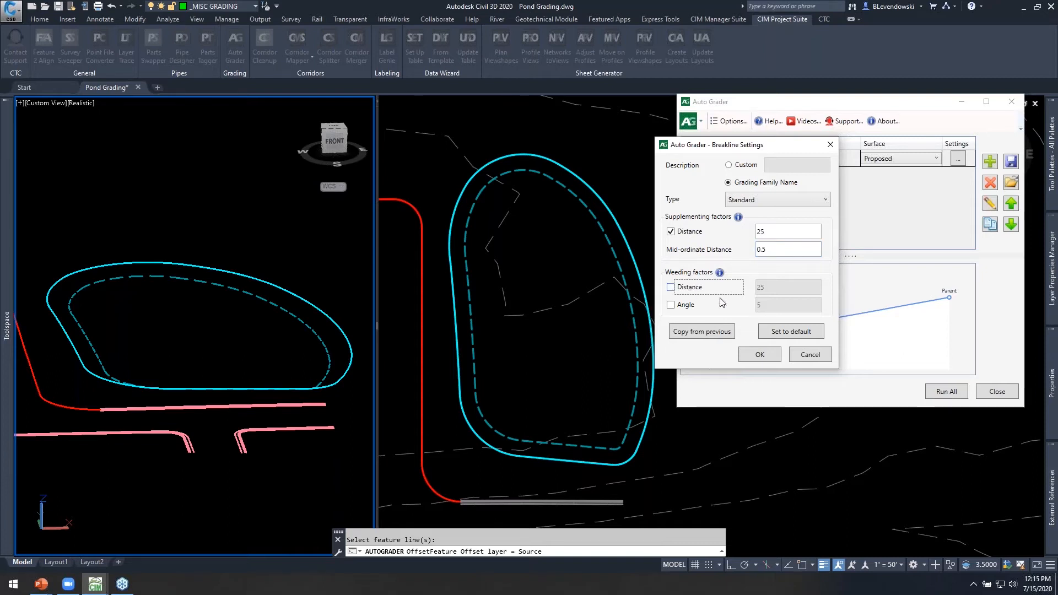
pyautogui.click(756, 356)
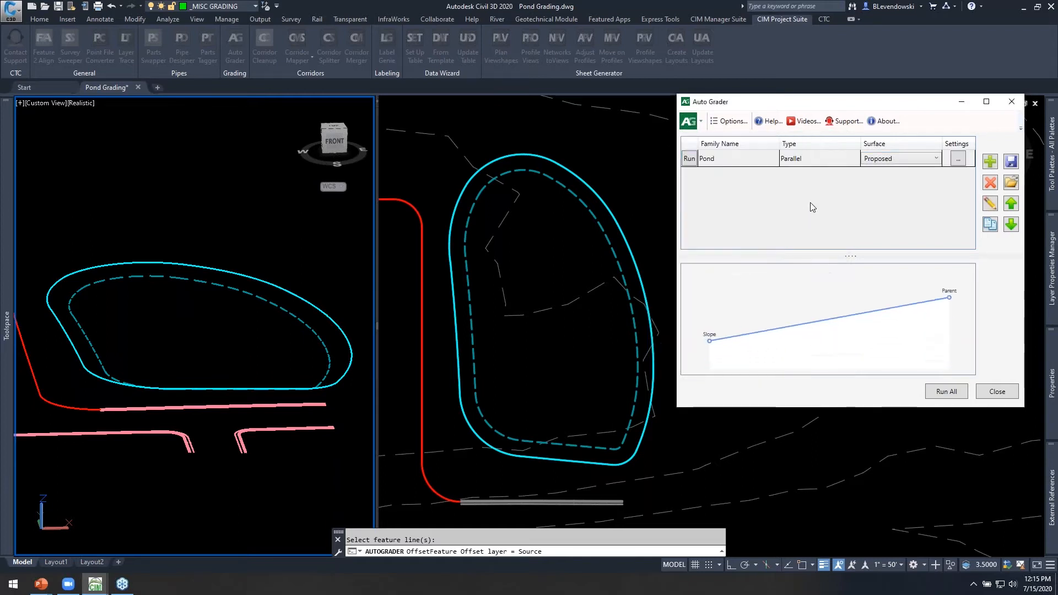
pyautogui.click(689, 158)
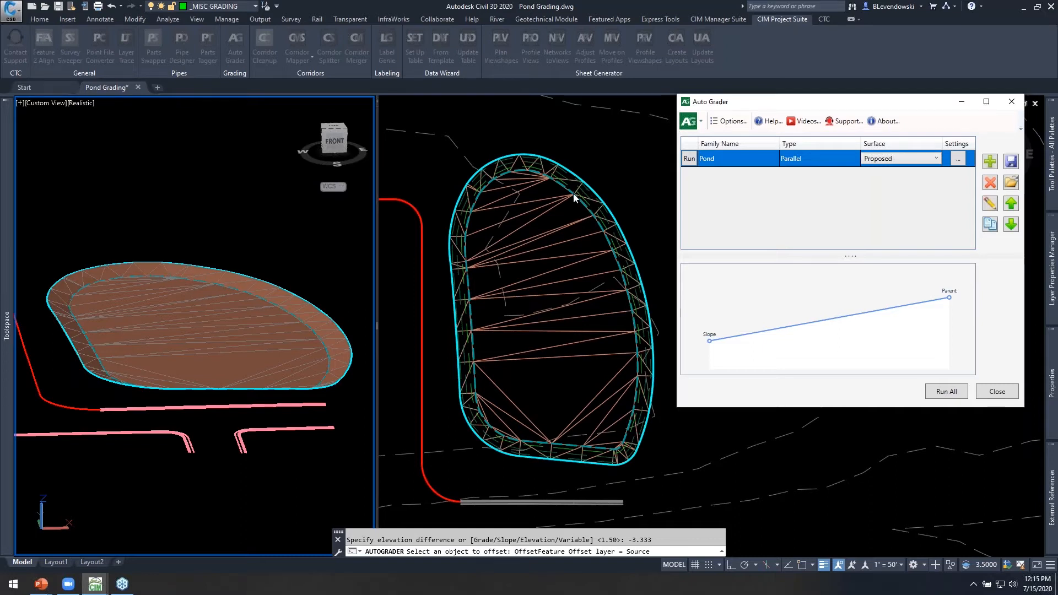
# - Set the Pond breaklines' supplementing distance to 10 and rerun the family to update the surface
pyautogui.click(959, 160)
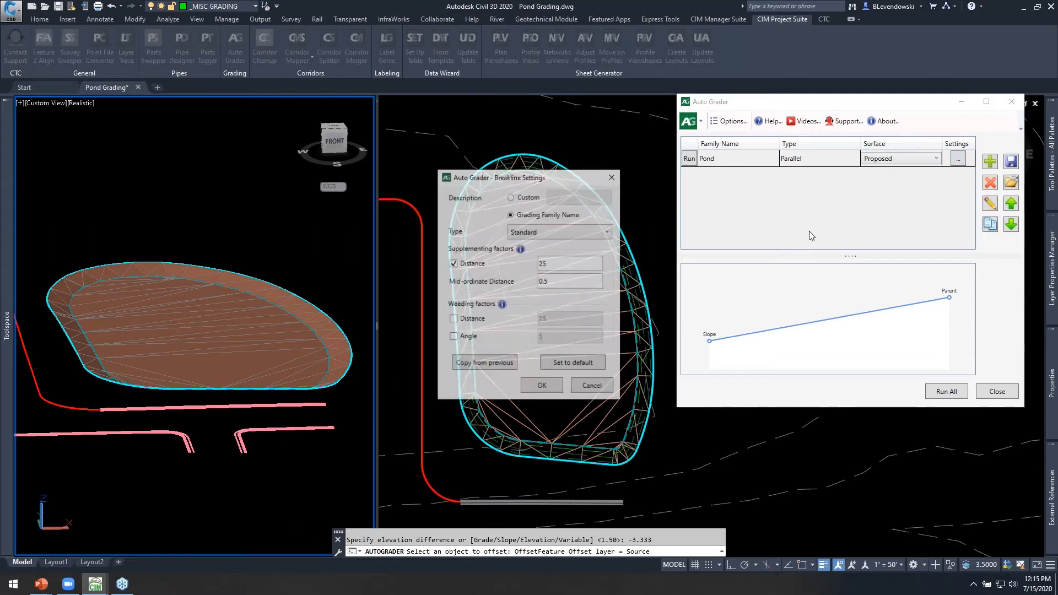
pyautogui.doubleClick(545, 266)
pyautogui.write('10')
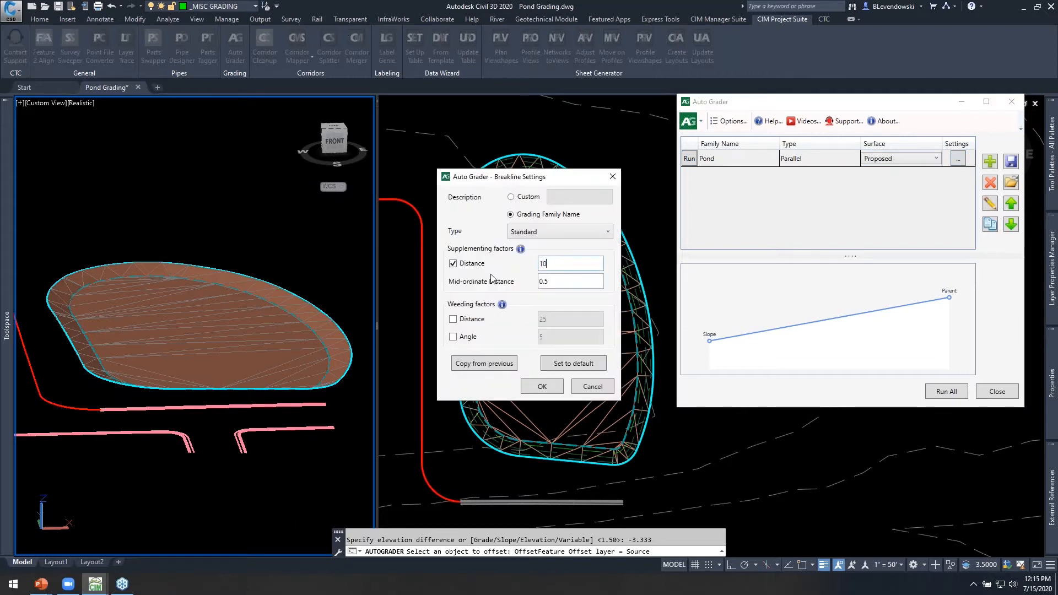
pyautogui.moveTo(515, 177); pyautogui.dragTo(732, 162)
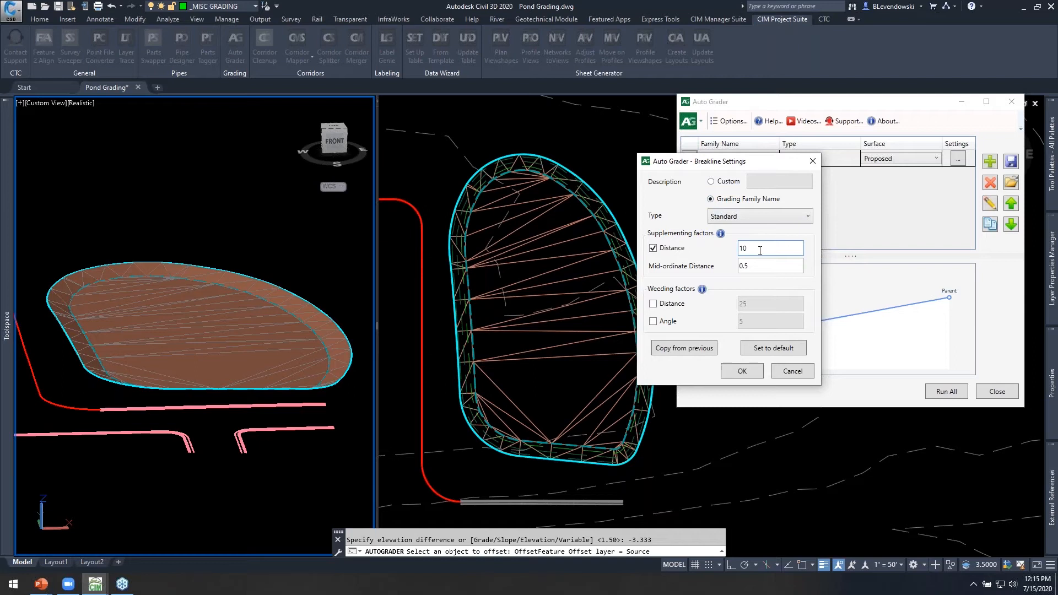
pyautogui.press('Tab')
pyautogui.click(742, 372)
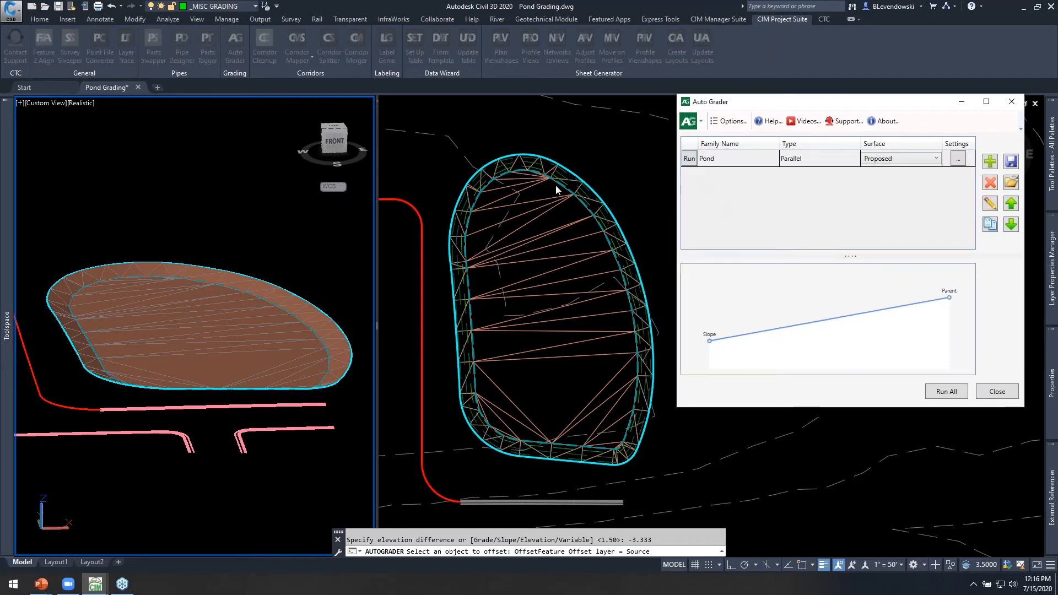
pyautogui.click(688, 159)
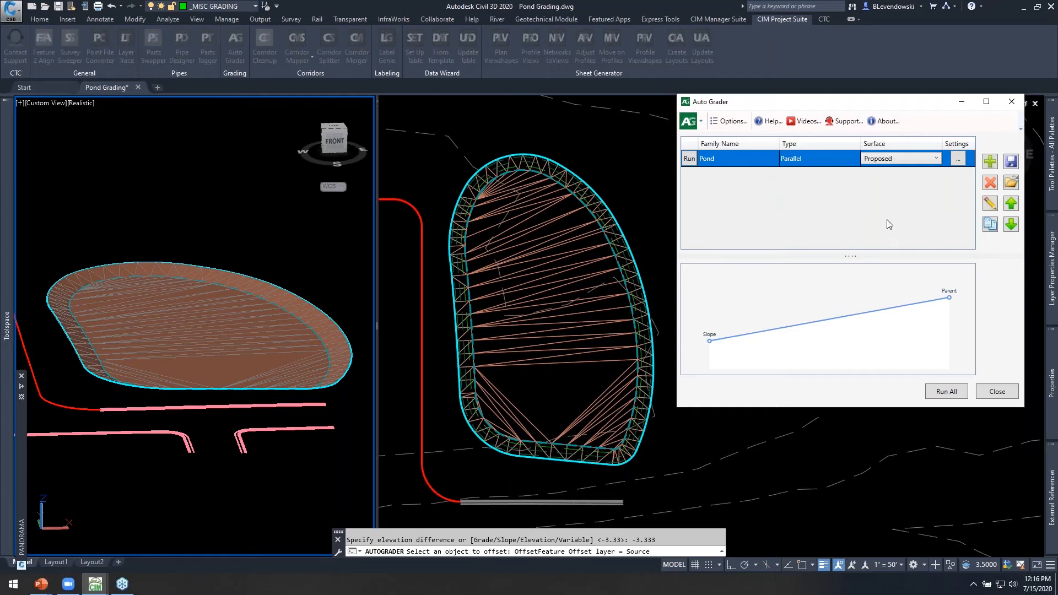
# - Open the Pond grading family for editing and add a child named Bench anchored to Slope
pyautogui.click(990, 207)
pyautogui.moveTo(825, 62)
pyautogui.mouseDown()
pyautogui.moveTo(818, 68)
pyautogui.moveTo(846, 47)
pyautogui.mouseUp()
pyautogui.click(661, 169)
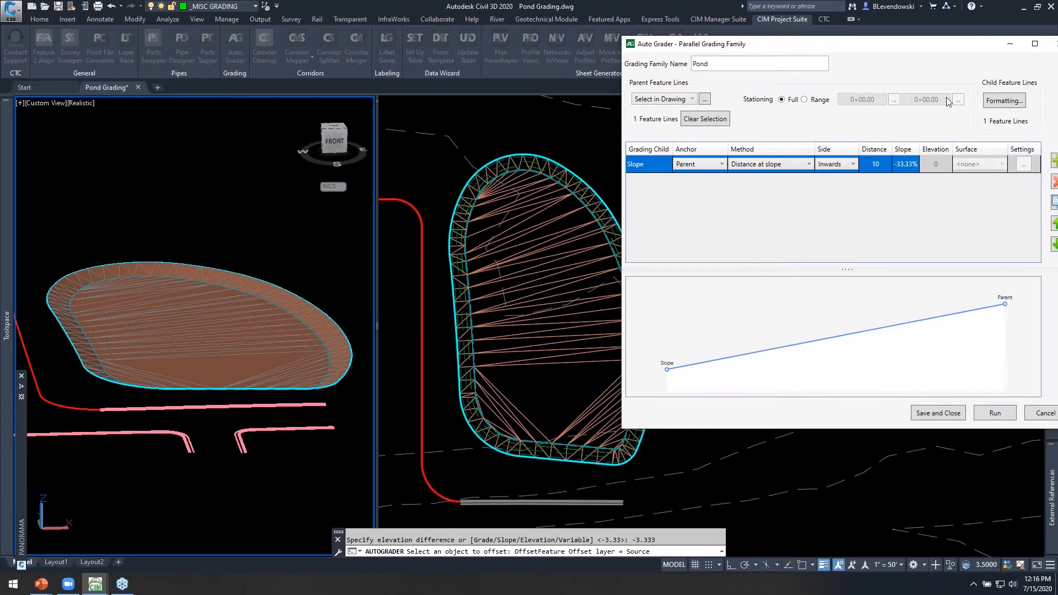
pyautogui.moveTo(929, 51); pyautogui.dragTo(893, 57)
pyautogui.click(1023, 166)
pyautogui.click(620, 187)
pyautogui.click(620, 188)
pyautogui.write('Bench')
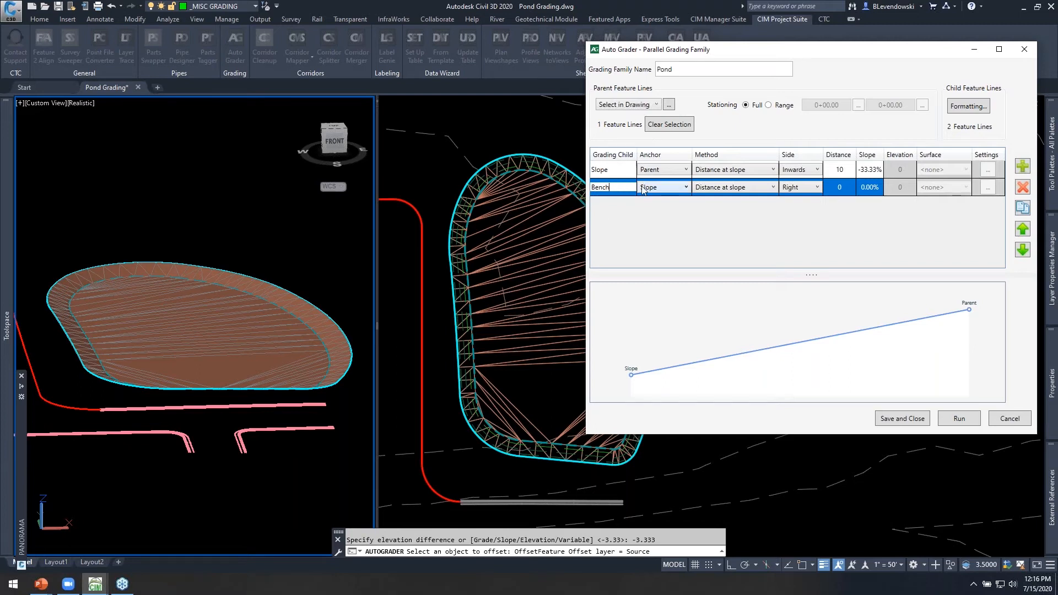
pyautogui.click(670, 187)
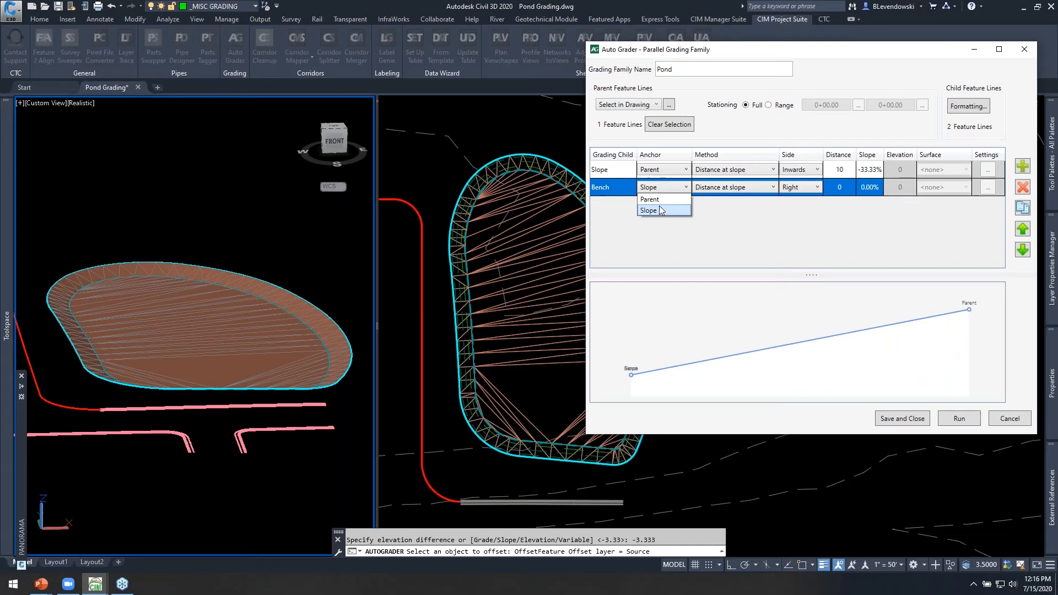
pyautogui.click(717, 219)
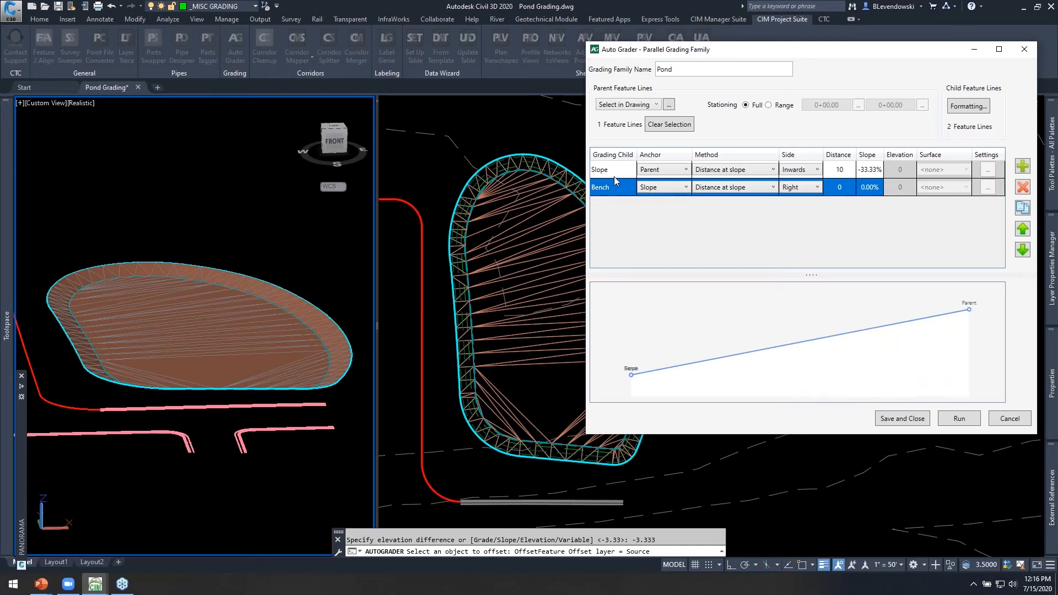
pyautogui.click(614, 173)
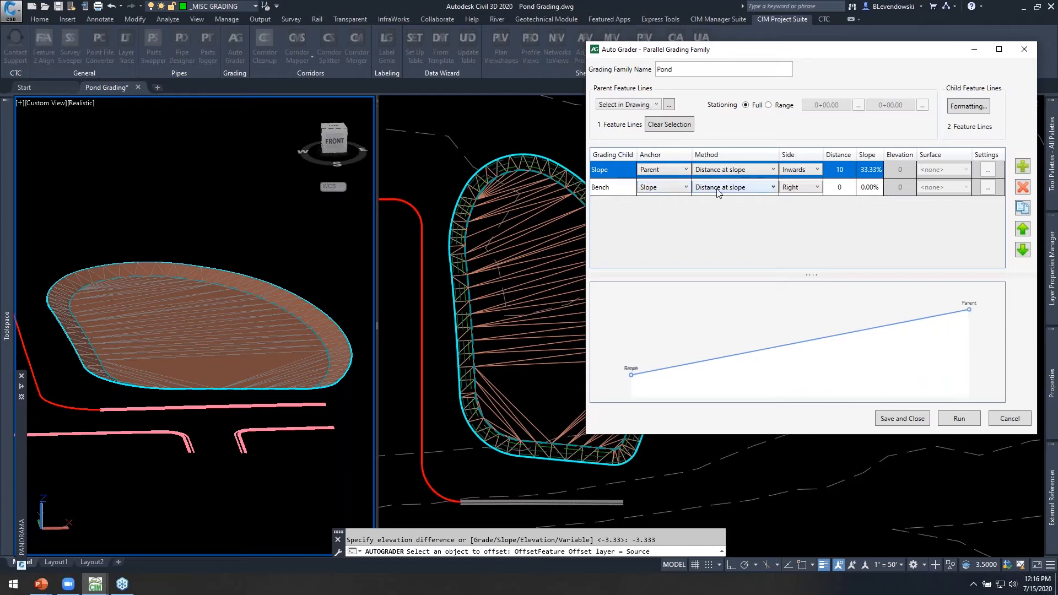
# - Set the Bench child's side to Inwards, its distance to 3 and its slope to -10%
pyautogui.click(818, 188)
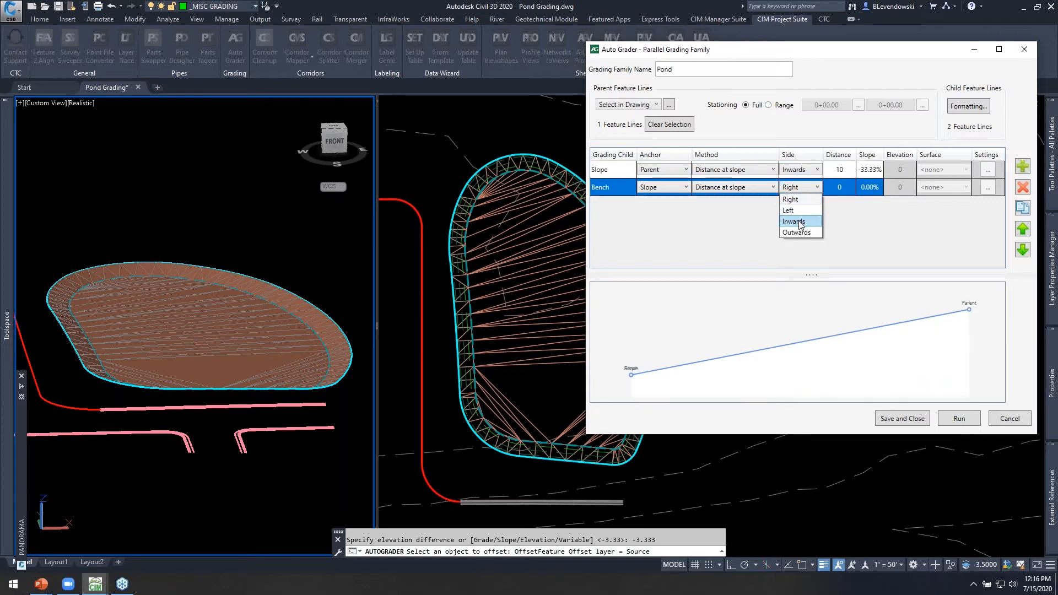
pyautogui.click(802, 222)
pyautogui.press('Tab')
pyautogui.write('3')
pyautogui.press('Tab')
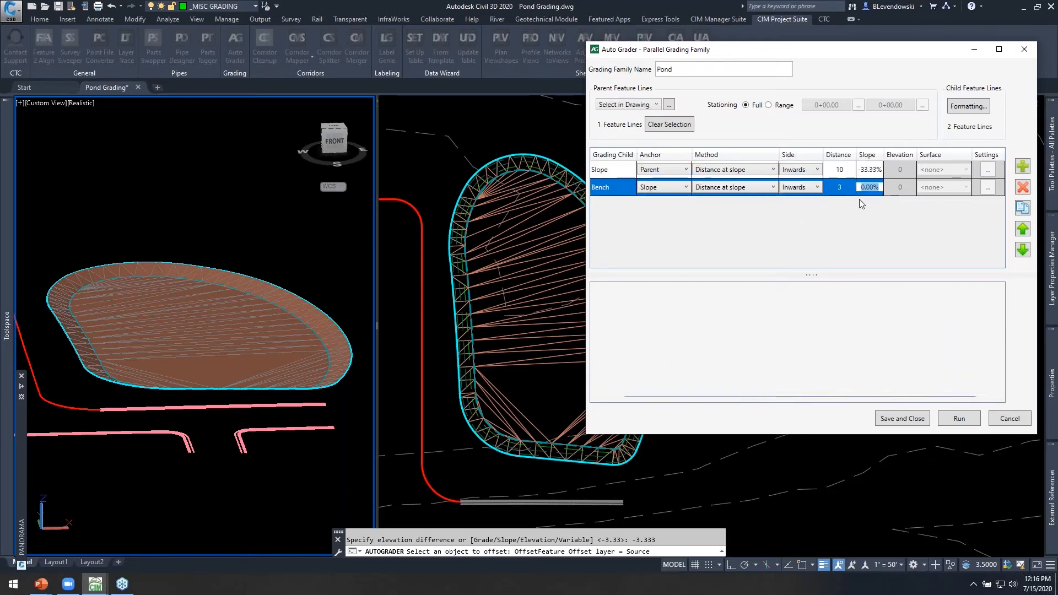
pyautogui.write('-10')
pyautogui.press('Return')
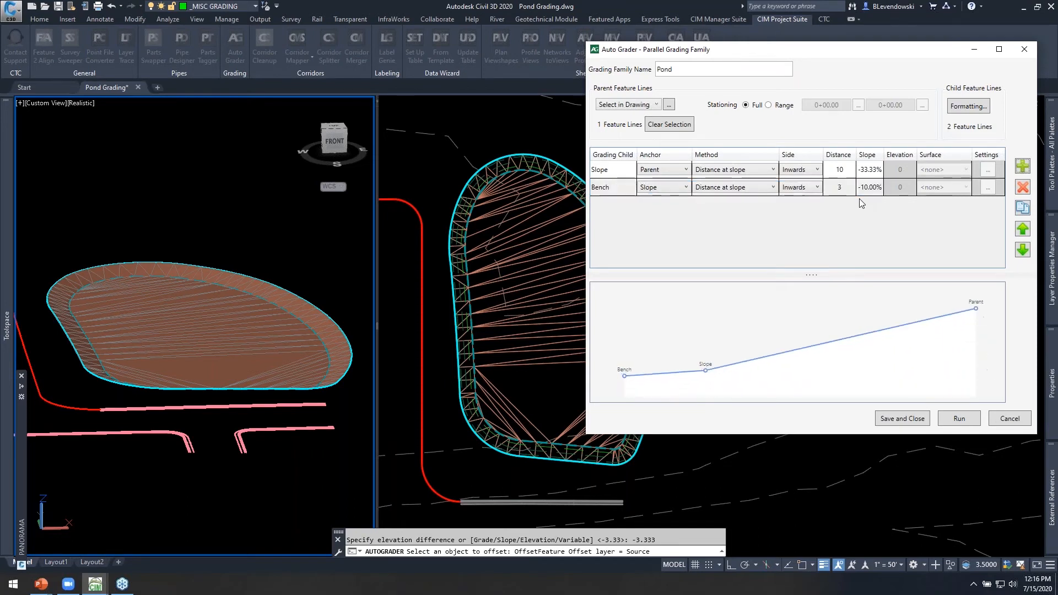
# - Check the child formatting of Slope and Bench, accept it, and run the Pond family
pyautogui.click(977, 108)
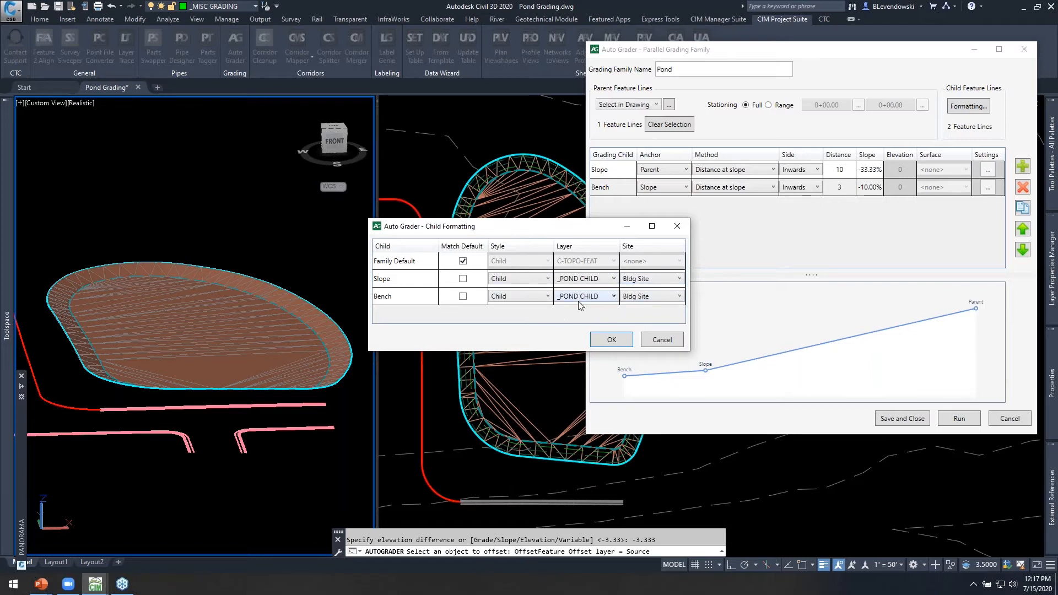
pyautogui.click(611, 339)
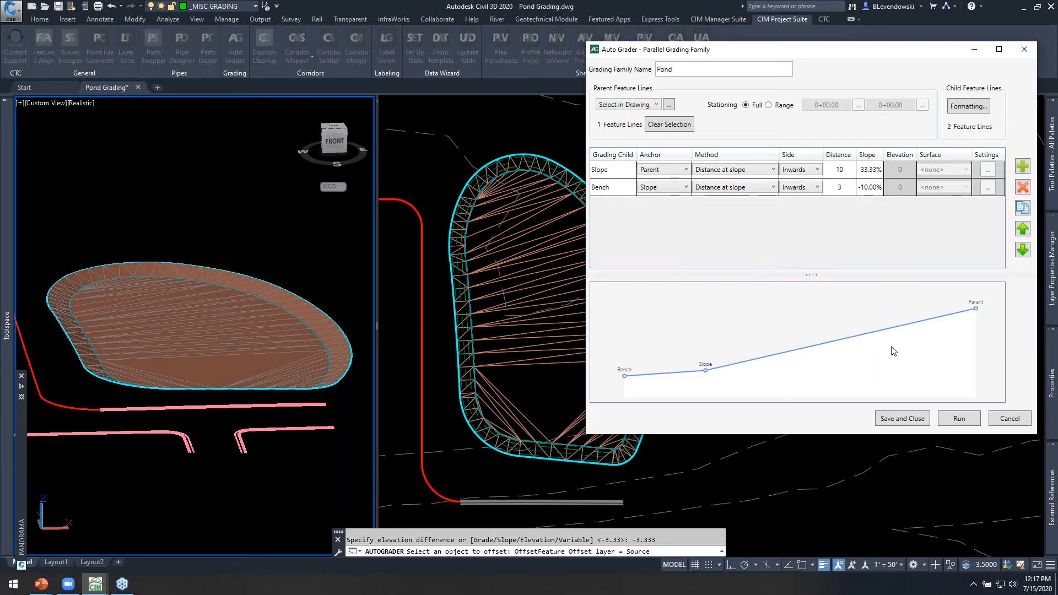
pyautogui.click(958, 421)
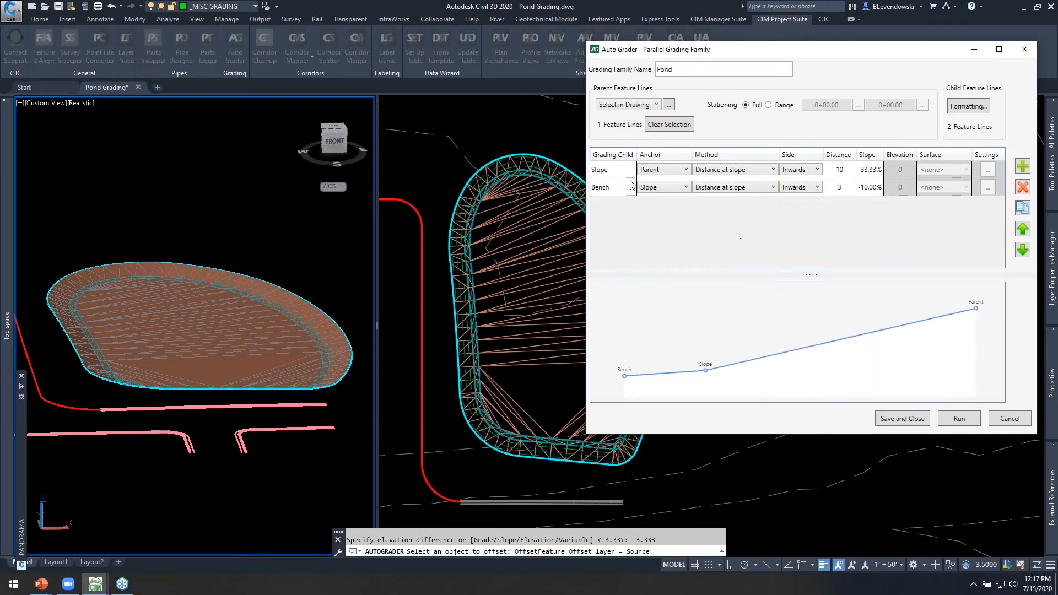
# - Duplicate the Slope child, rename the copy Slope 2, and anchor it to Bench
pyautogui.click(613, 174)
pyautogui.click(1023, 209)
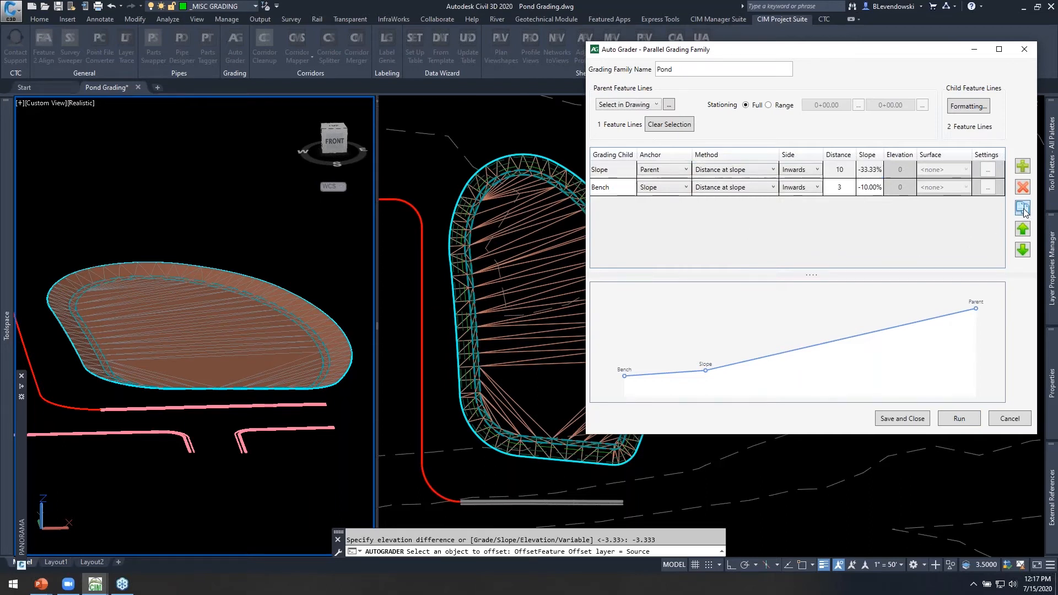
pyautogui.click(617, 205)
pyautogui.click(625, 205)
pyautogui.doubleClick(626, 205)
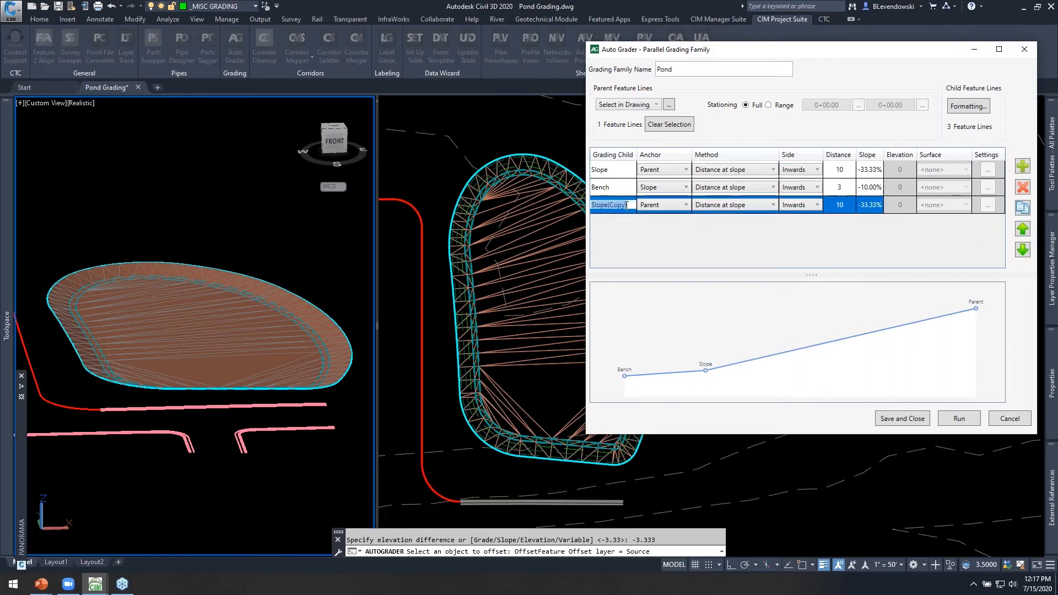
pyautogui.write('Slope 2')
pyautogui.click(664, 205)
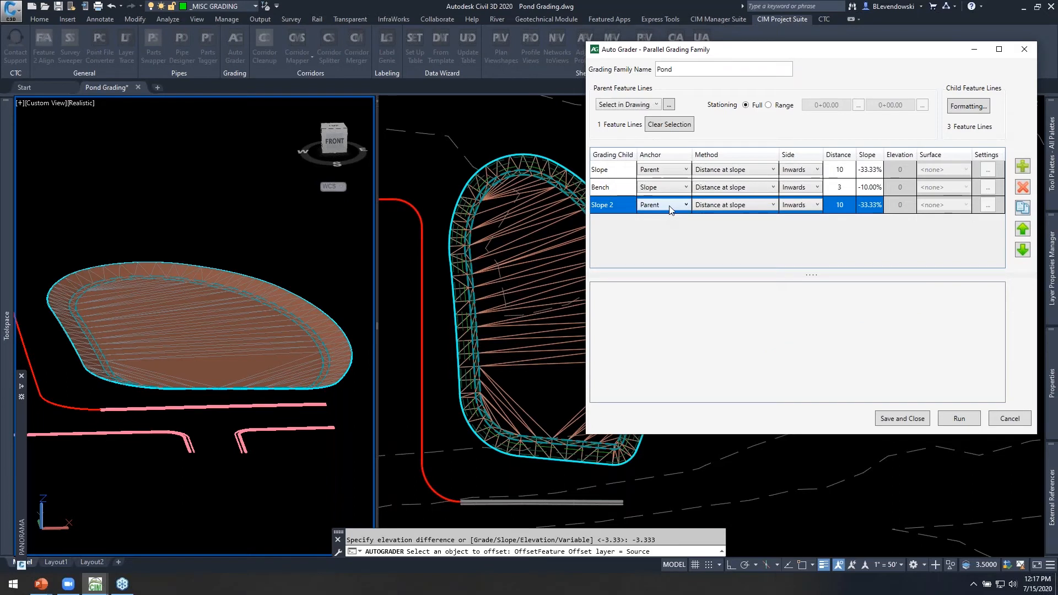
pyautogui.click(656, 237)
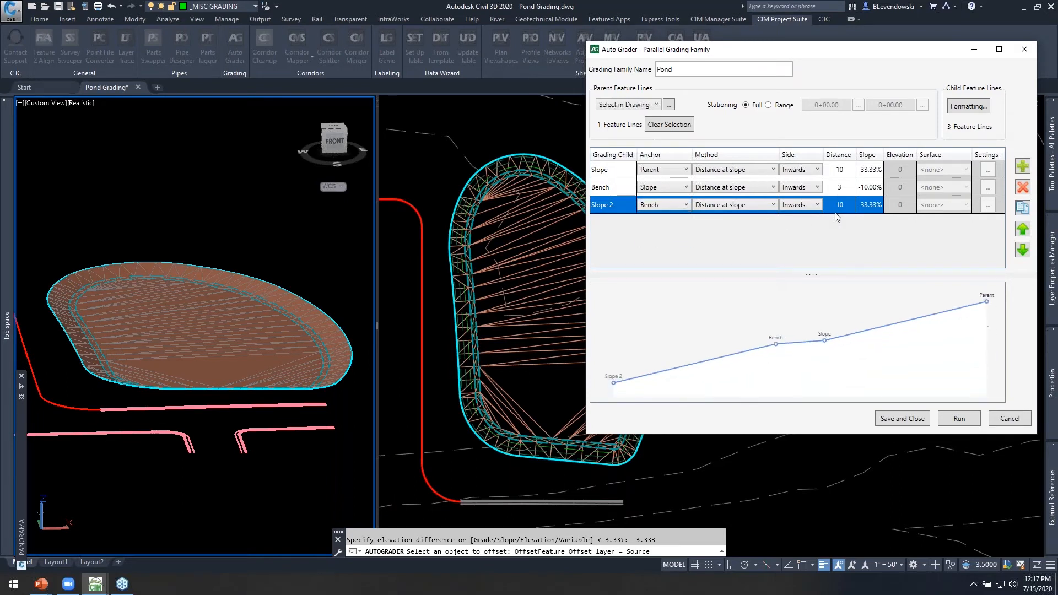
# - Duplicate the Bench child, rename the copy Bench 2, and anchor it to Slope 2
pyautogui.click(610, 187)
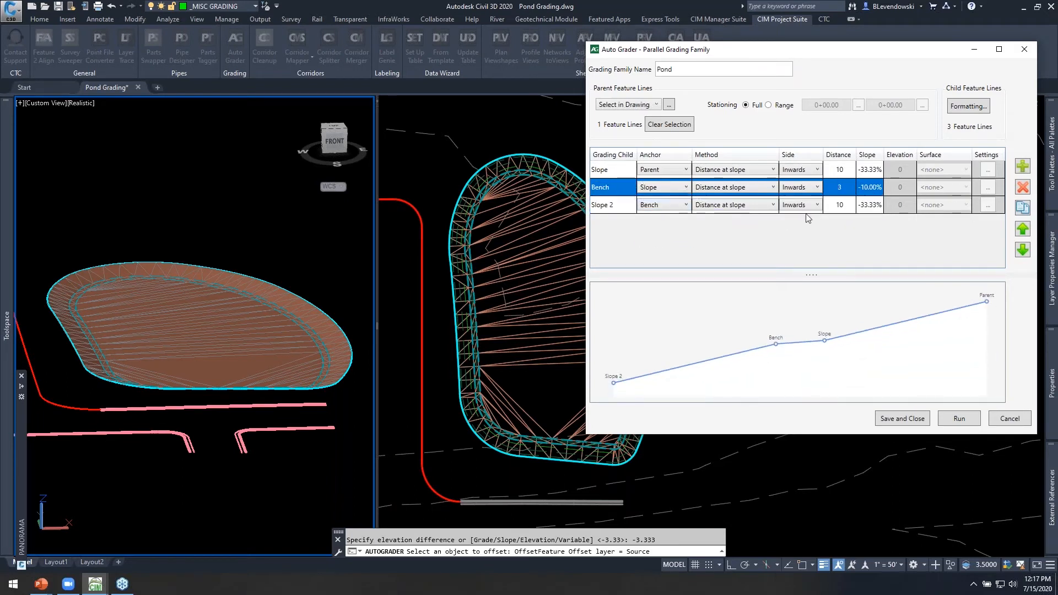
pyautogui.click(1023, 208)
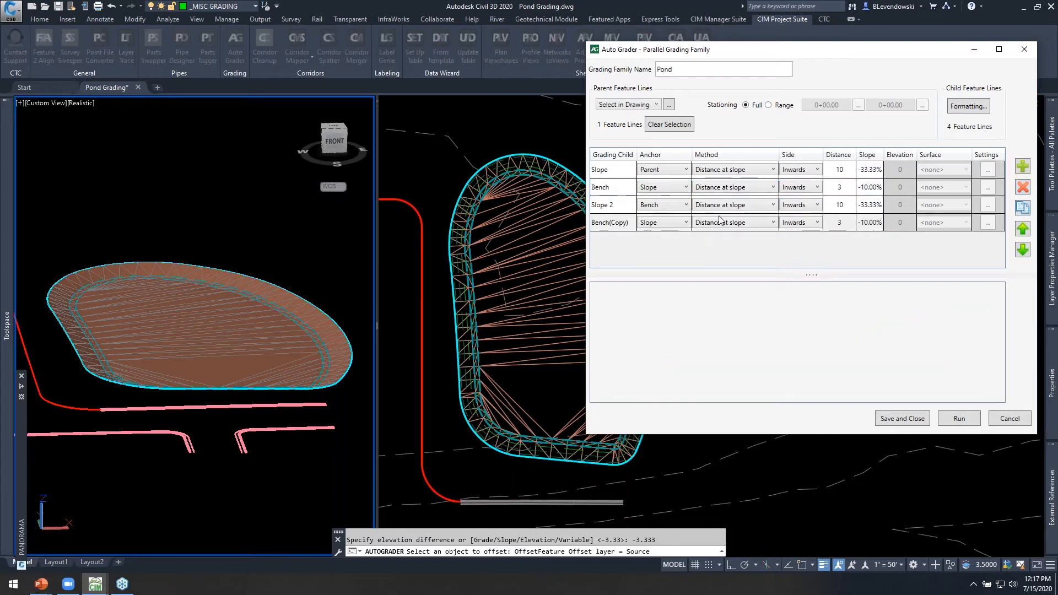
pyautogui.click(628, 223)
pyautogui.click(631, 223)
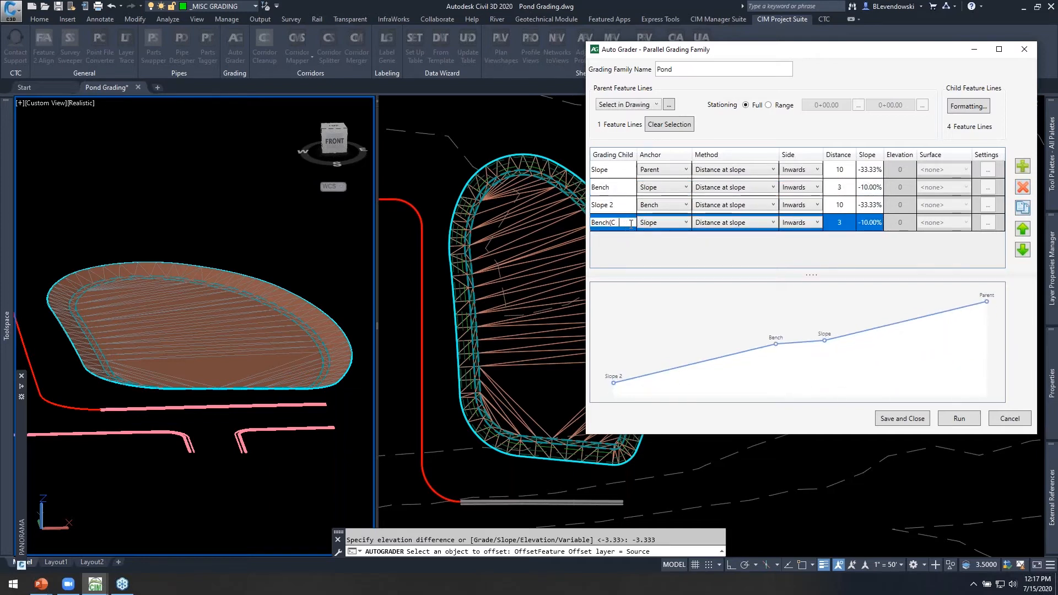
pyautogui.write('Bench 2')
pyautogui.press('Return')
pyautogui.click(663, 222)
pyautogui.click(656, 266)
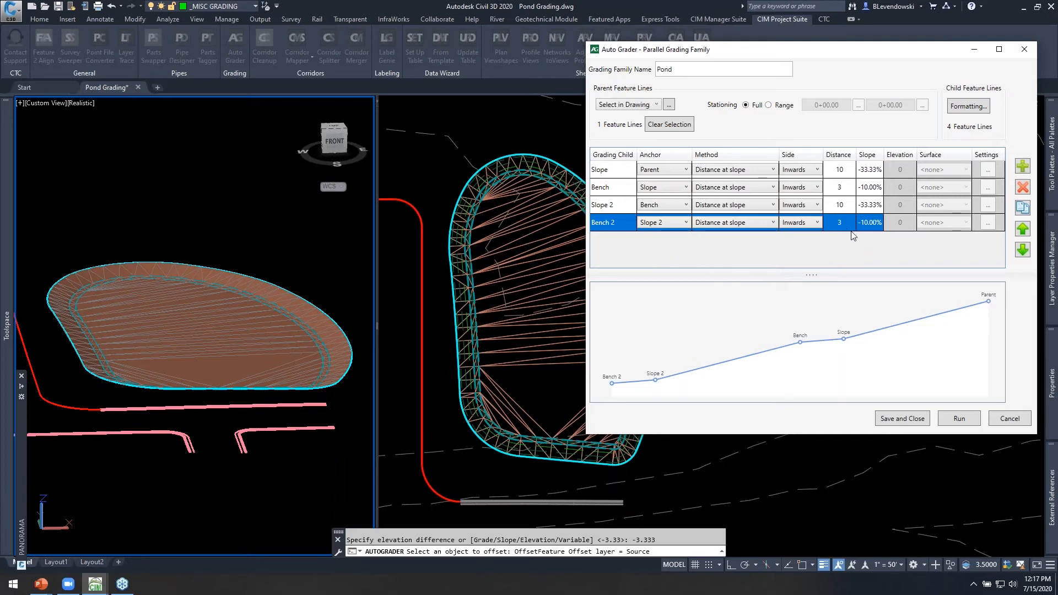
# - Try a distance of 5 for the Bench child and set it back to 3
pyautogui.click(843, 189)
pyautogui.write('5')
pyautogui.press('Tab')
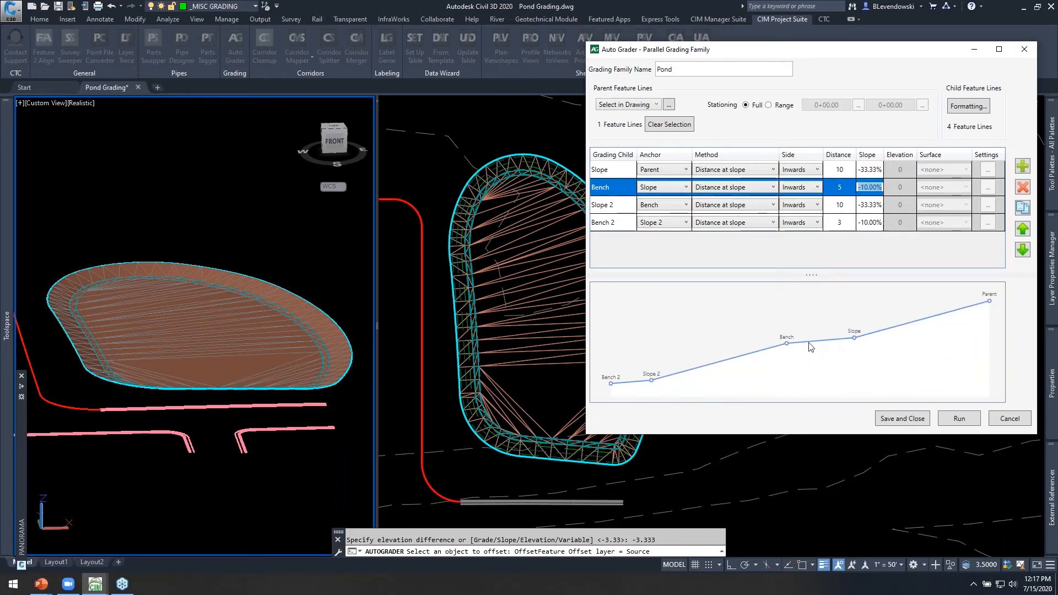
pyautogui.click(843, 189)
pyautogui.write('3')
pyautogui.press('Tab')
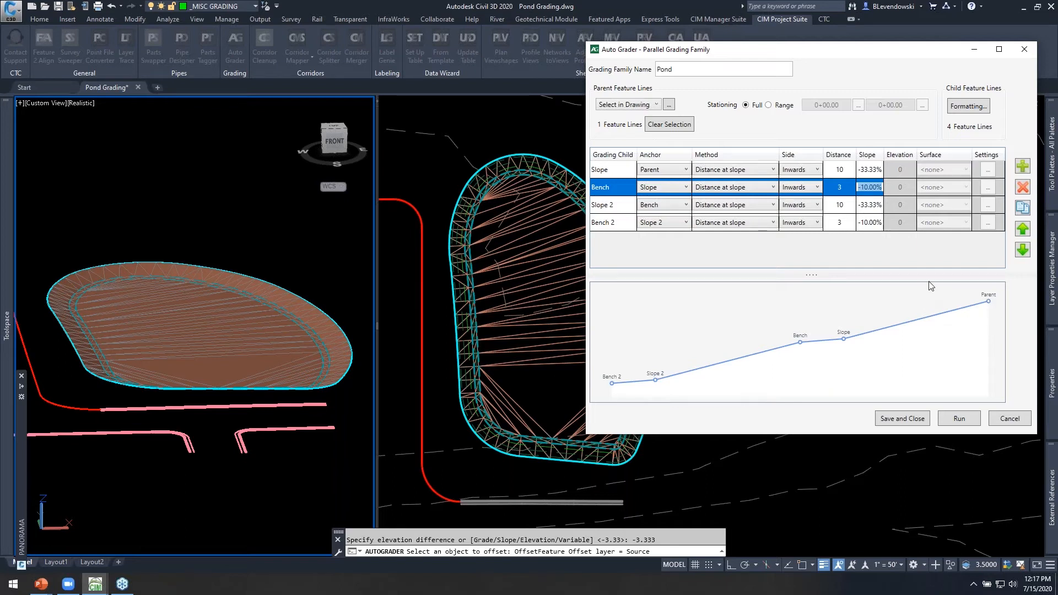
# - Run the Pond family to build the Slope 2 and Bench 2 feature lines
pyautogui.press('Down')
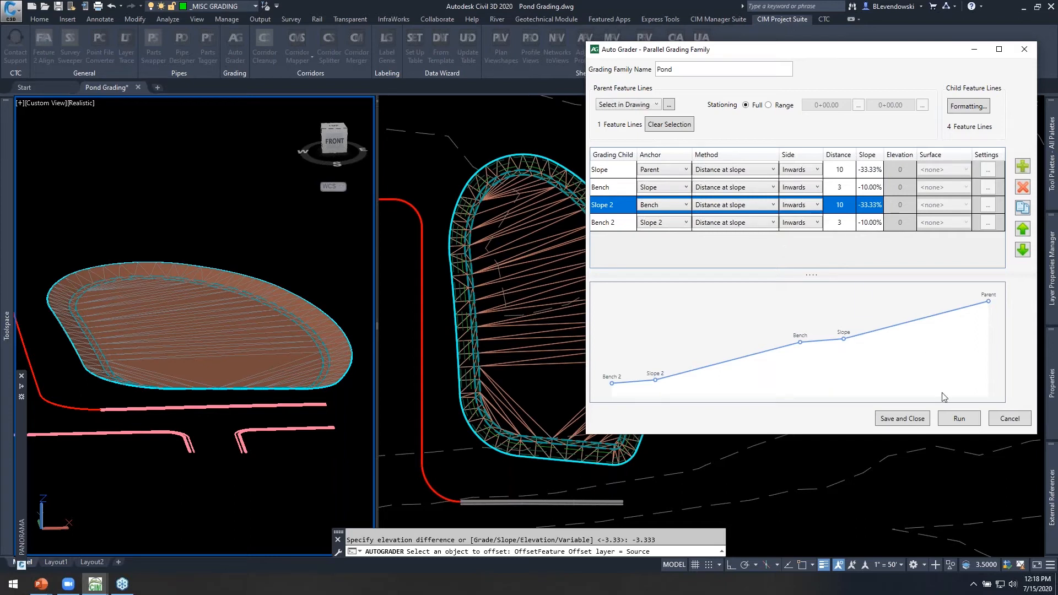
pyautogui.click(961, 421)
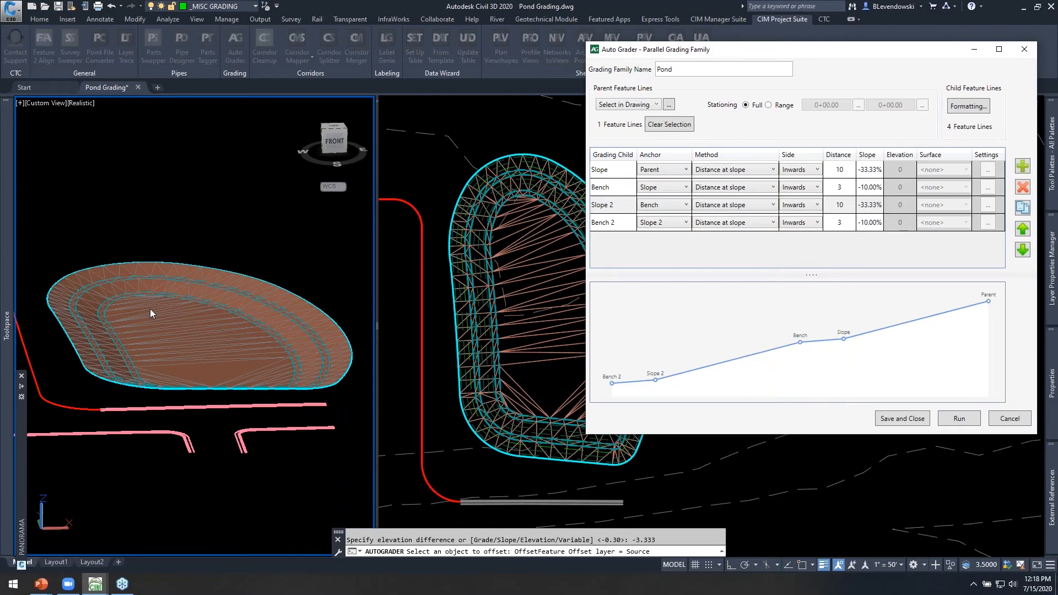
# - Add a grading child named Slope 3 after Bench 2 and anchor it to Bench 2
pyautogui.click(613, 222)
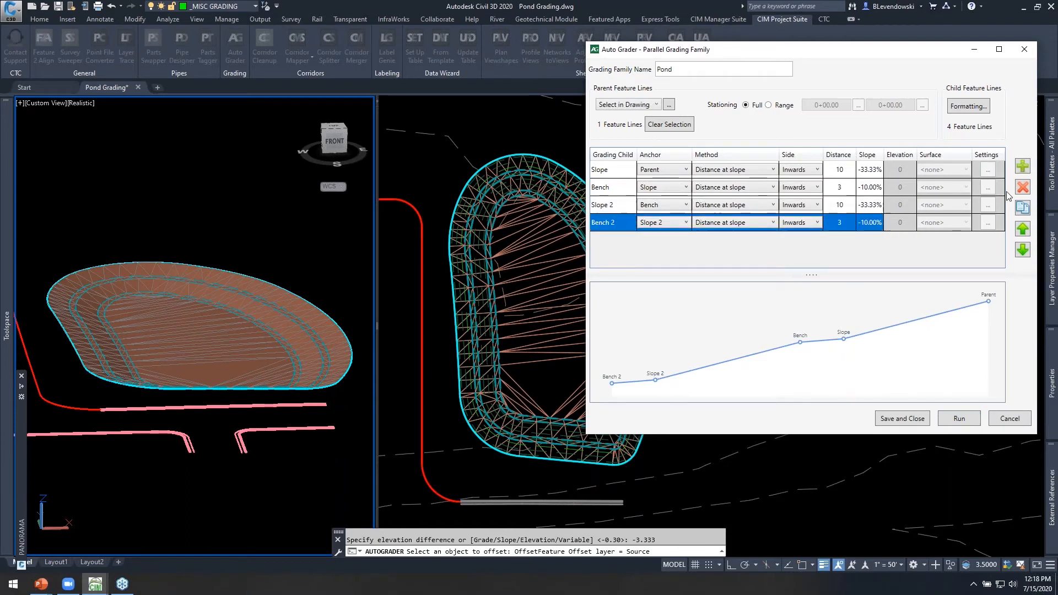
pyautogui.click(1023, 166)
pyautogui.click(619, 241)
pyautogui.hotkey('ctrl', 'a')
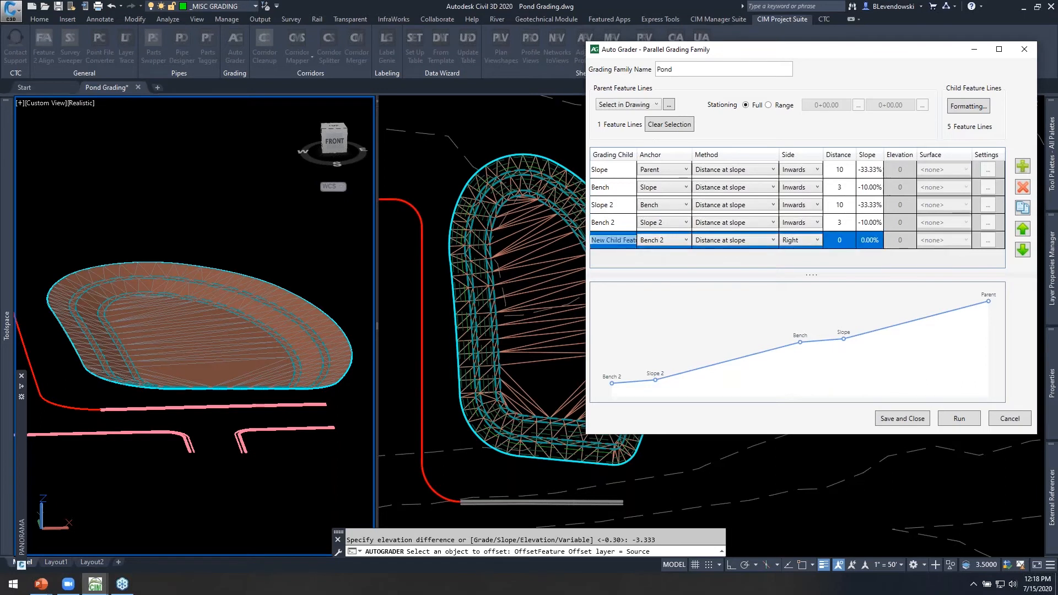
pyautogui.write('Slope 3')
pyautogui.press('Return')
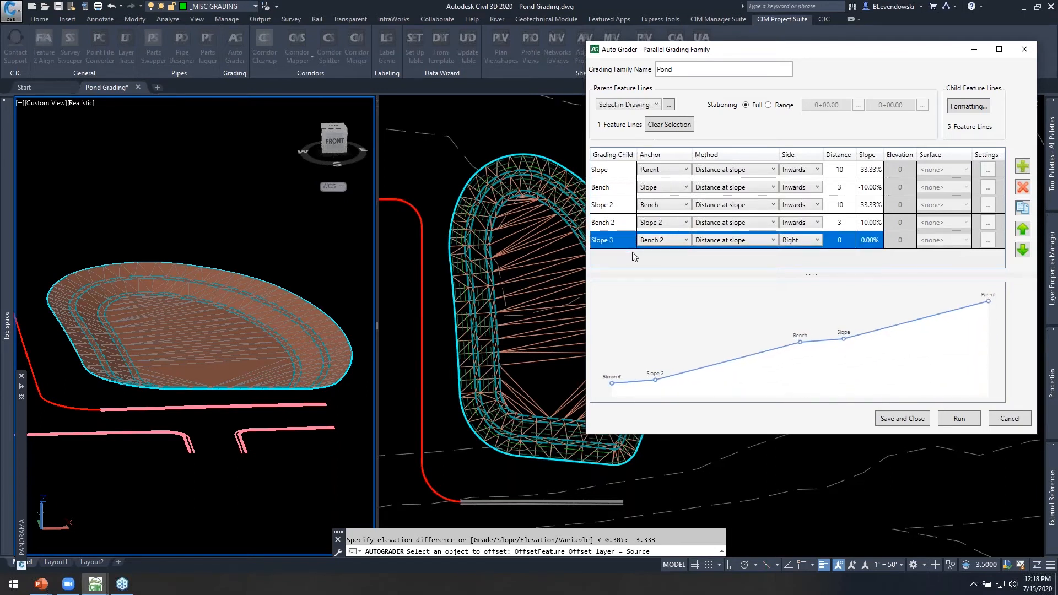
pyautogui.click(682, 240)
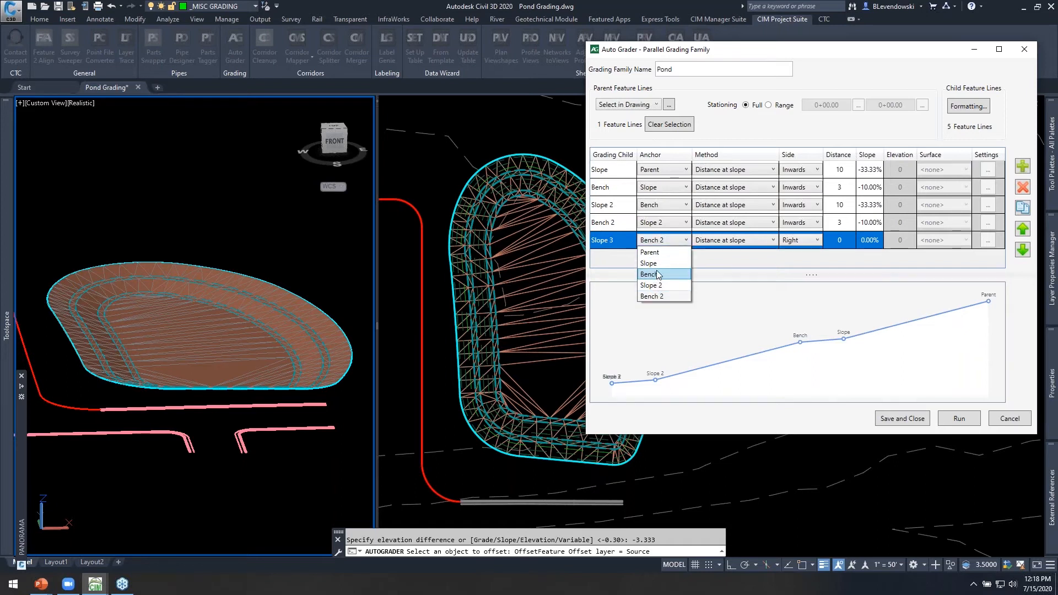
pyautogui.click(658, 296)
# - Set the Slope 3 child's side to Inwards, its distance to 15 and its slope to -25%
pyautogui.click(810, 241)
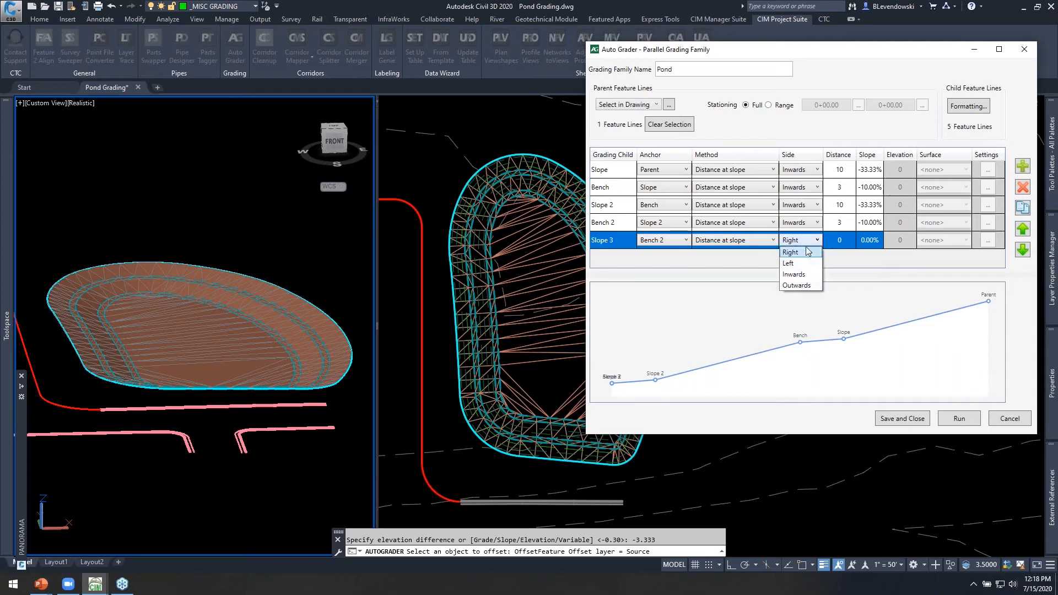
pyautogui.click(797, 275)
pyautogui.click(845, 241)
pyautogui.write('15')
pyautogui.press('Tab')
pyautogui.write('-25')
pyautogui.press('Return')
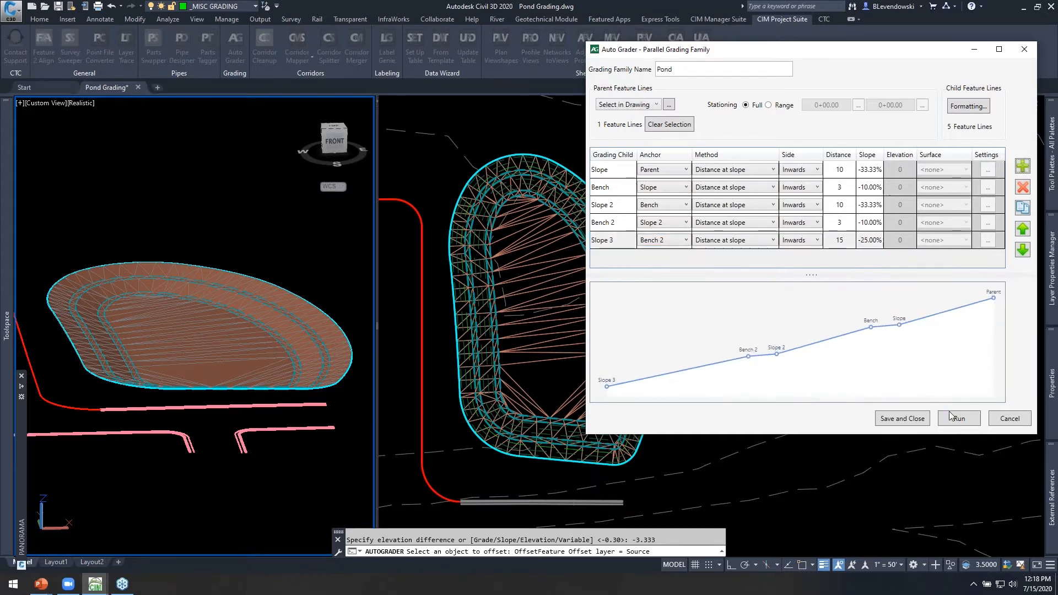
# - Run and save the five-child Pond family, and close Auto Grader
pyautogui.click(959, 419)
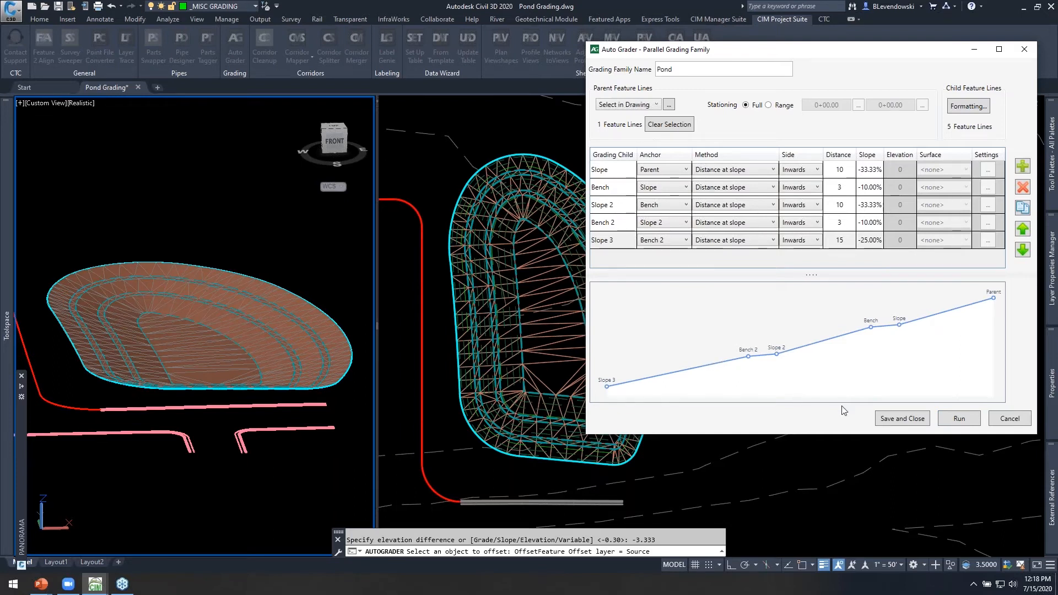
pyautogui.click(902, 418)
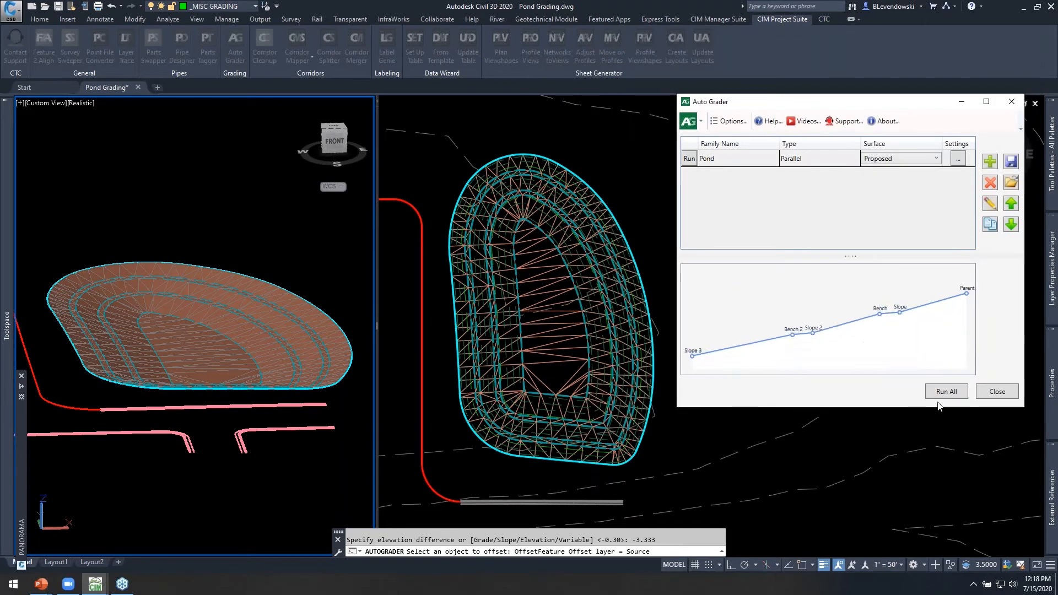
pyautogui.click(996, 392)
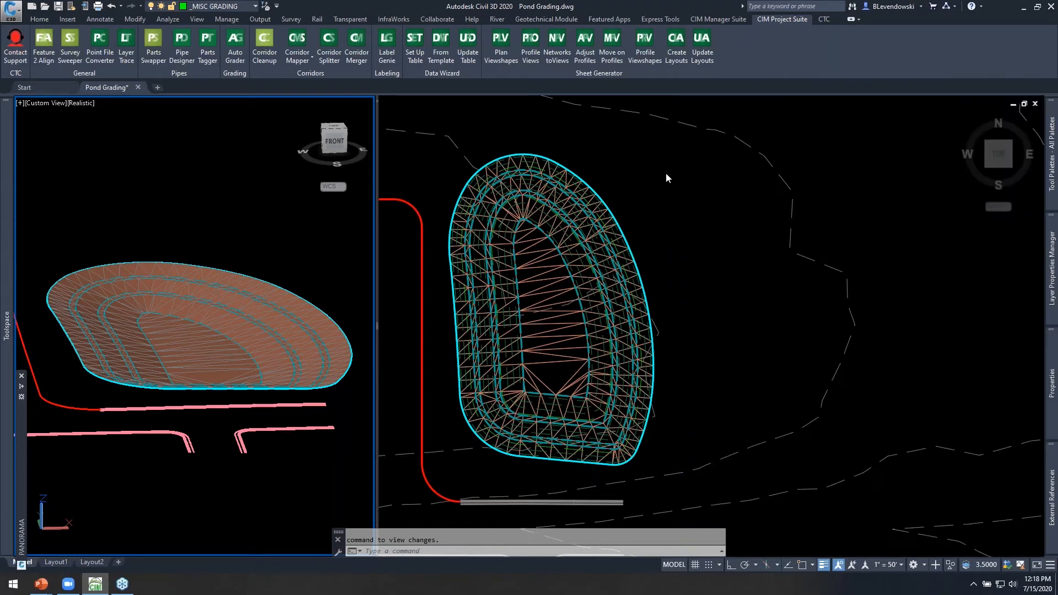
# - Examine the surface triangulation at the pond's southern end in plan view
pyautogui.click(654, 196)
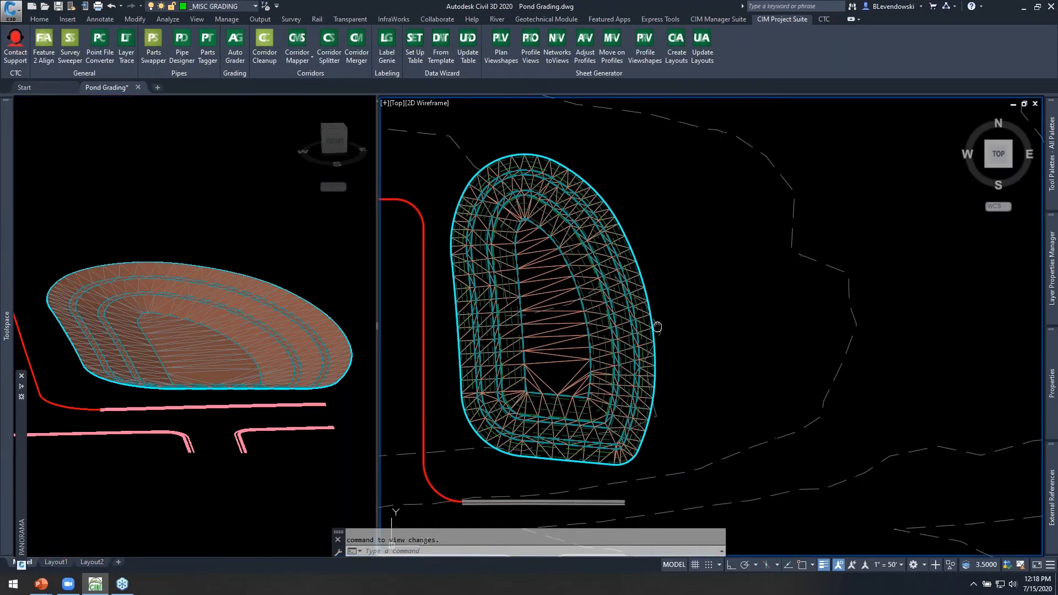
pyautogui.scroll(5, 617, 432)
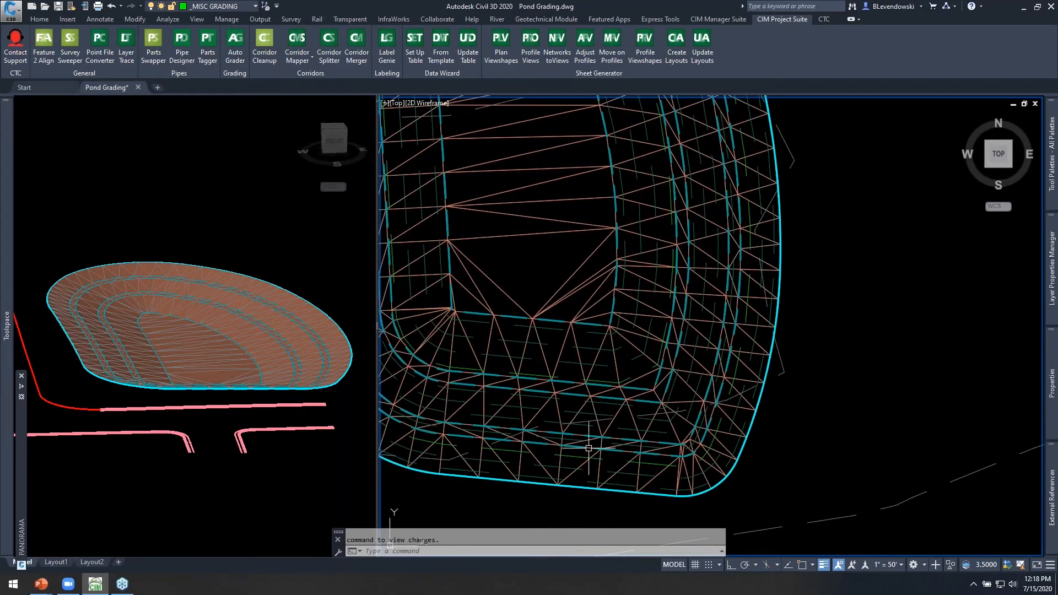
pyautogui.scroll(-5, 575, 323)
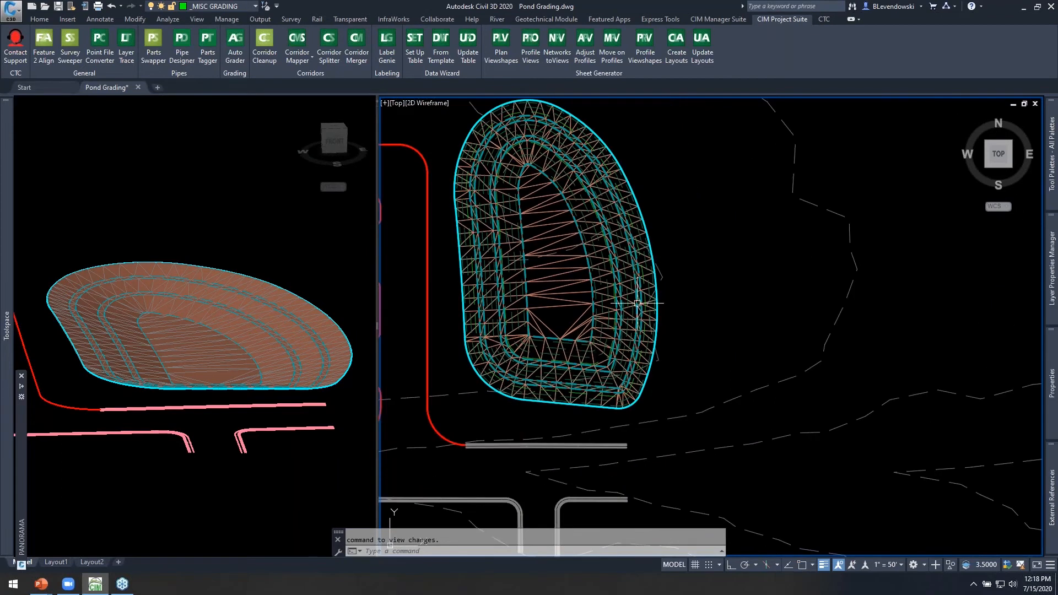
pyautogui.moveTo(682, 228); pyautogui.dragTo(682, 258, button='middle')
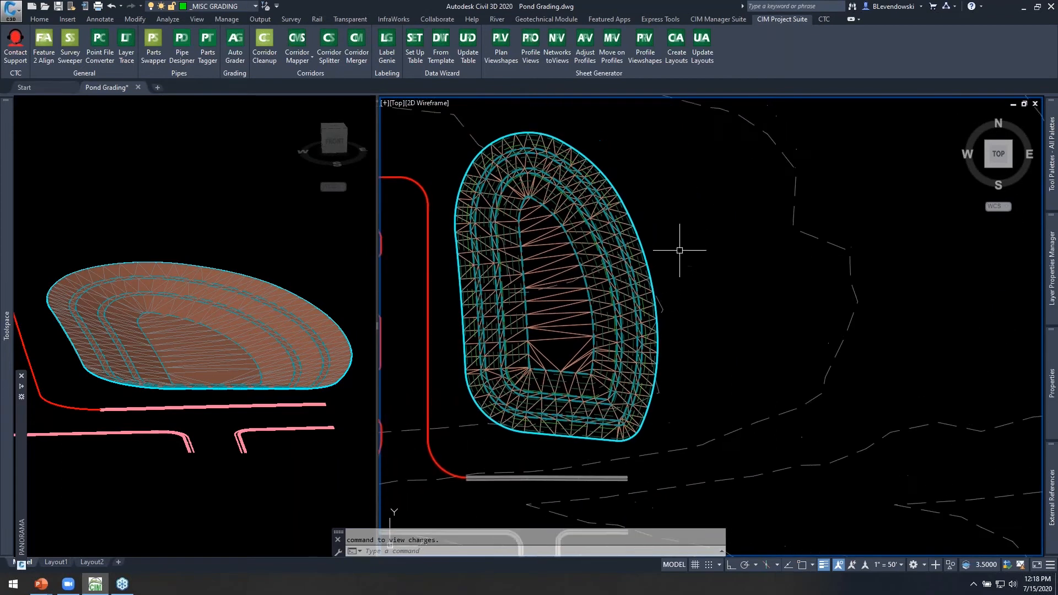
pyautogui.click(637, 230)
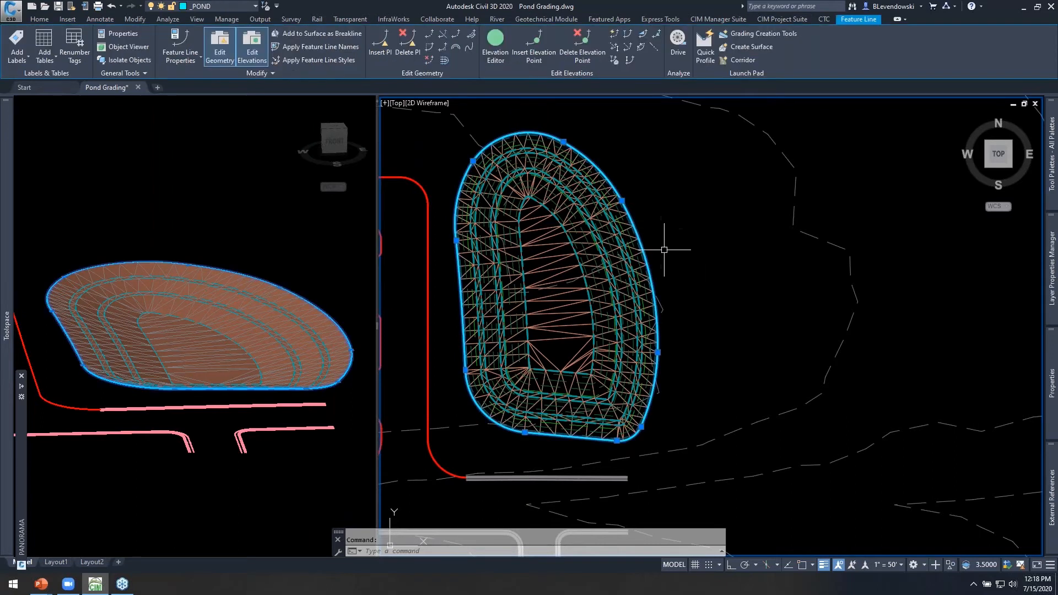
pyautogui.moveTo(675, 269); pyautogui.dragTo(677, 274, button='middle')
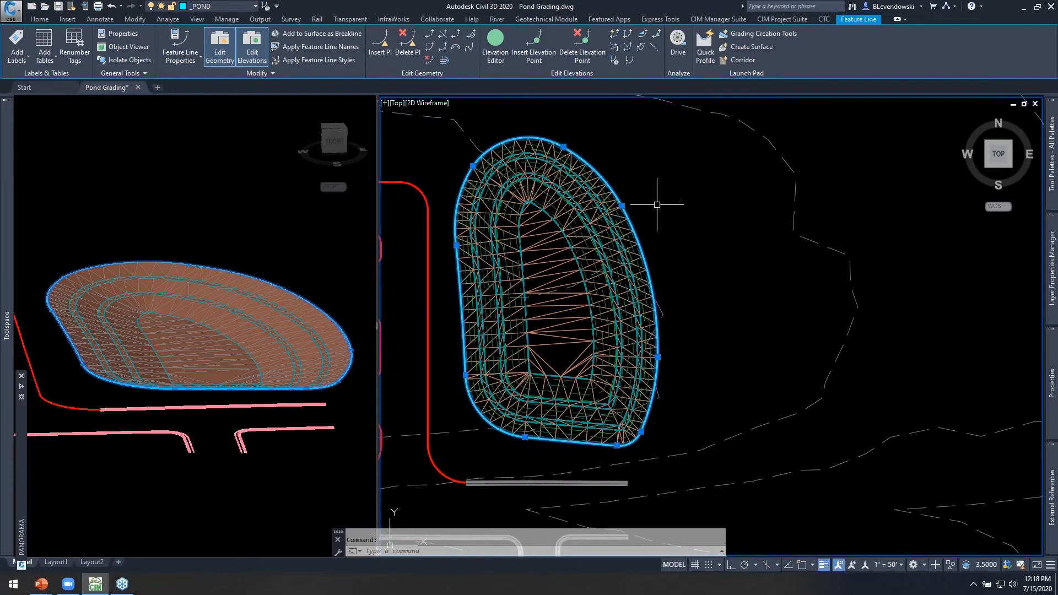
pyautogui.click(563, 147)
pyautogui.press('Escape')
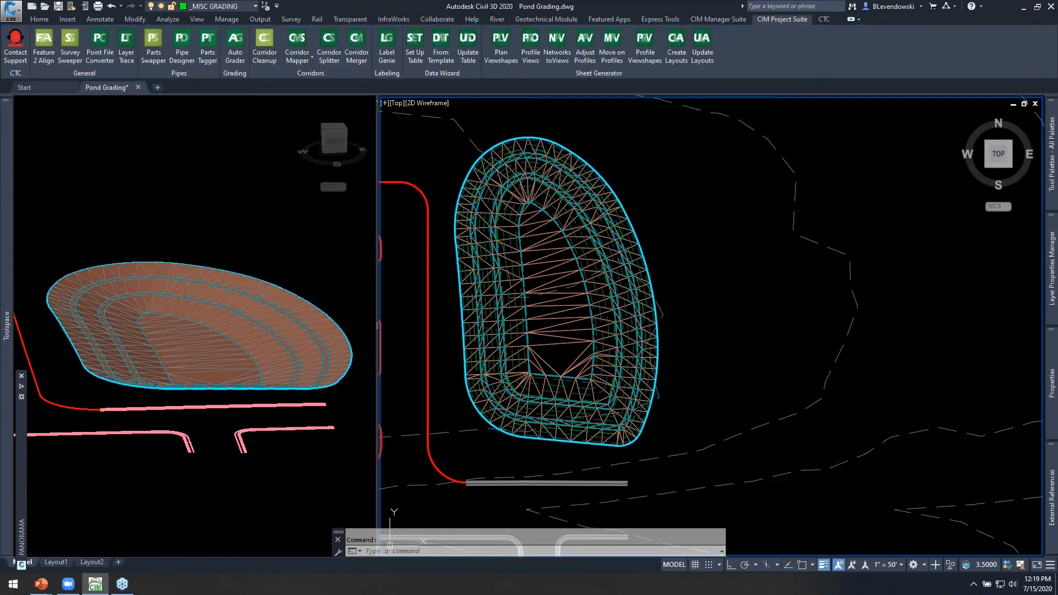
# - Stretch the five eastern and southeastern vertices of the pond's outer feature line eastward together to widen the pond
pyautogui.click(622, 209)
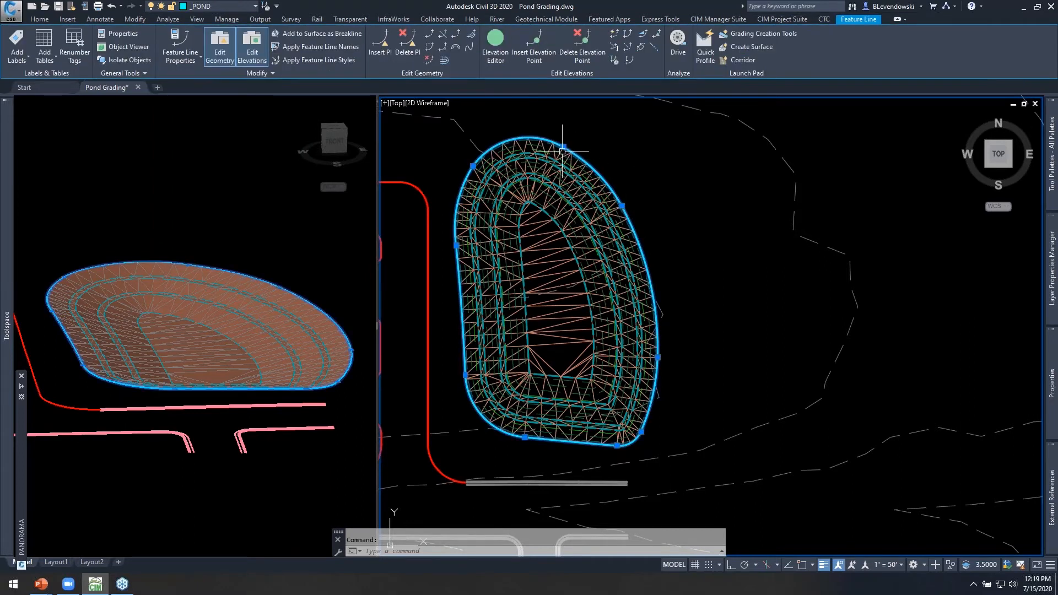
pyautogui.keyDown('shift'); pyautogui.click(658, 358); pyautogui.keyUp('shift')
pyautogui.keyDown('shift'); pyautogui.click(640, 432); pyautogui.keyUp('shift')
pyautogui.keyDown('shift'); pyautogui.click(616, 445); pyautogui.keyUp('shift')
pyautogui.click(657, 358)
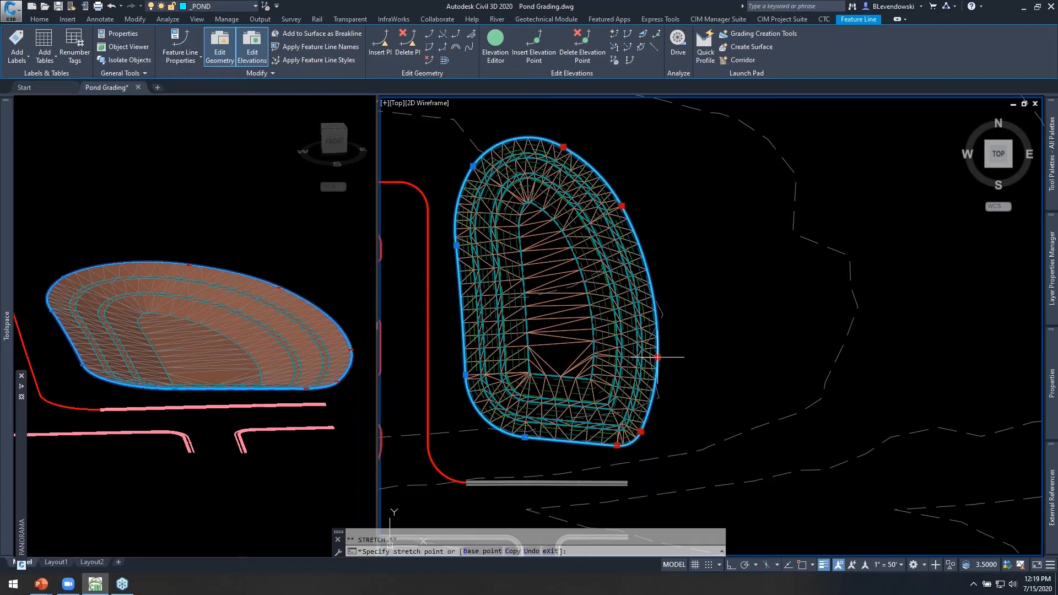
pyautogui.click(686, 359)
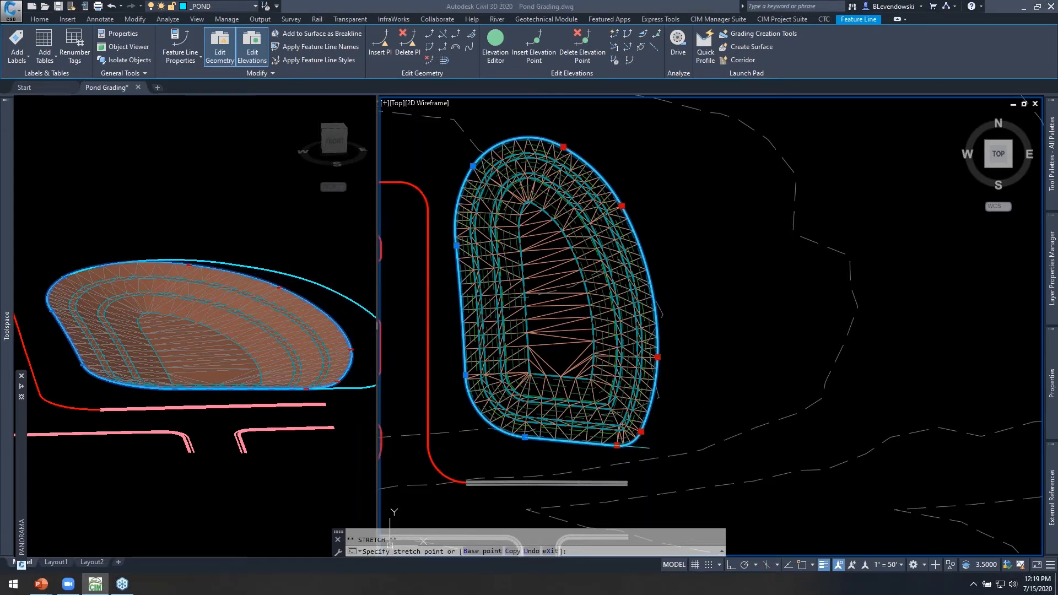
pyautogui.press('Escape')
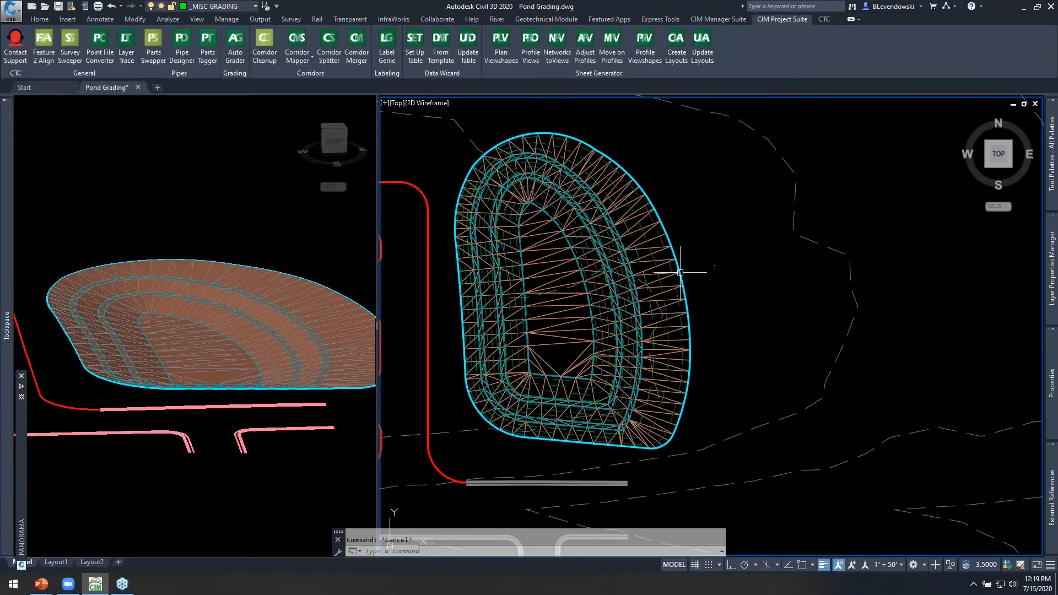
# - Rerun the Pond grading family in Auto Grader so its slopes and benches follow the stretched outer feature line
pyautogui.scroll(1, 656, 280)
pyautogui.scroll(2, 660, 273)
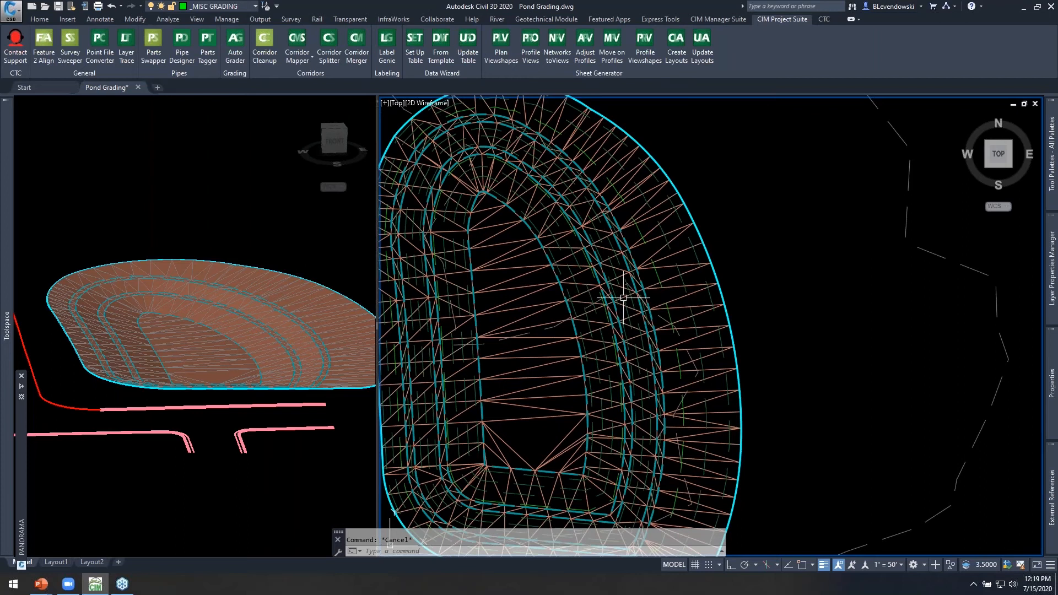
pyautogui.moveTo(561, 309)
pyautogui.scroll(-4, 611, 277)
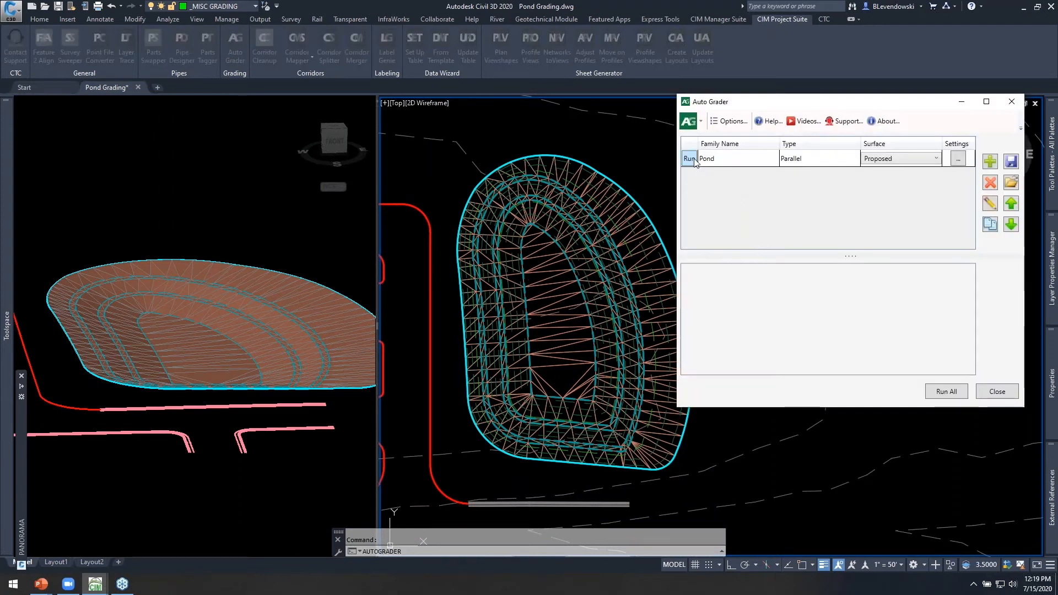
pyautogui.click(690, 159)
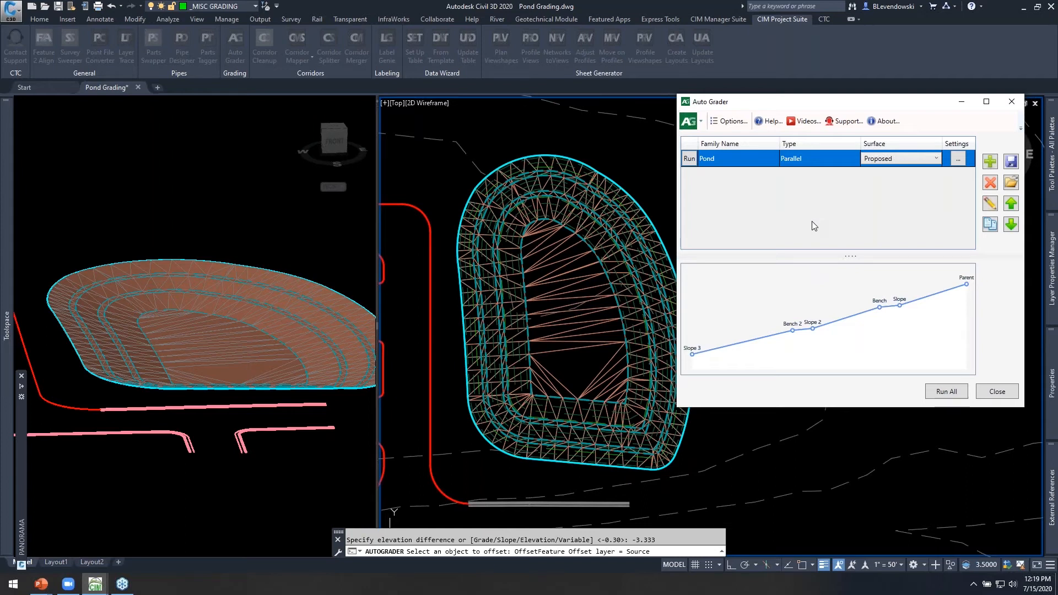
# - Review the Pond family's five grading children, save and close the family, and close Auto Grader
pyautogui.click(989, 203)
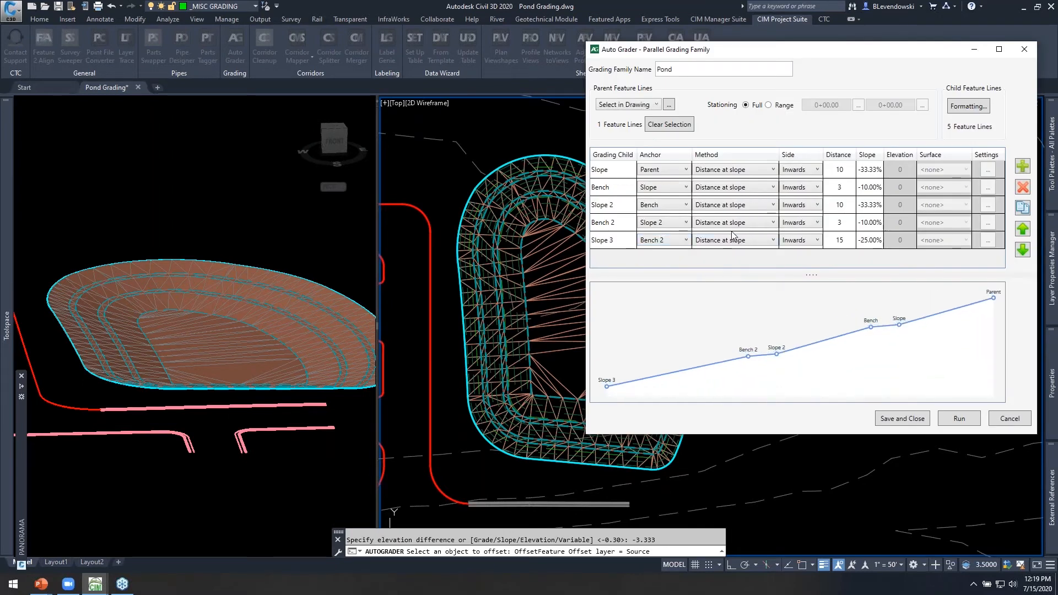
pyautogui.click(904, 421)
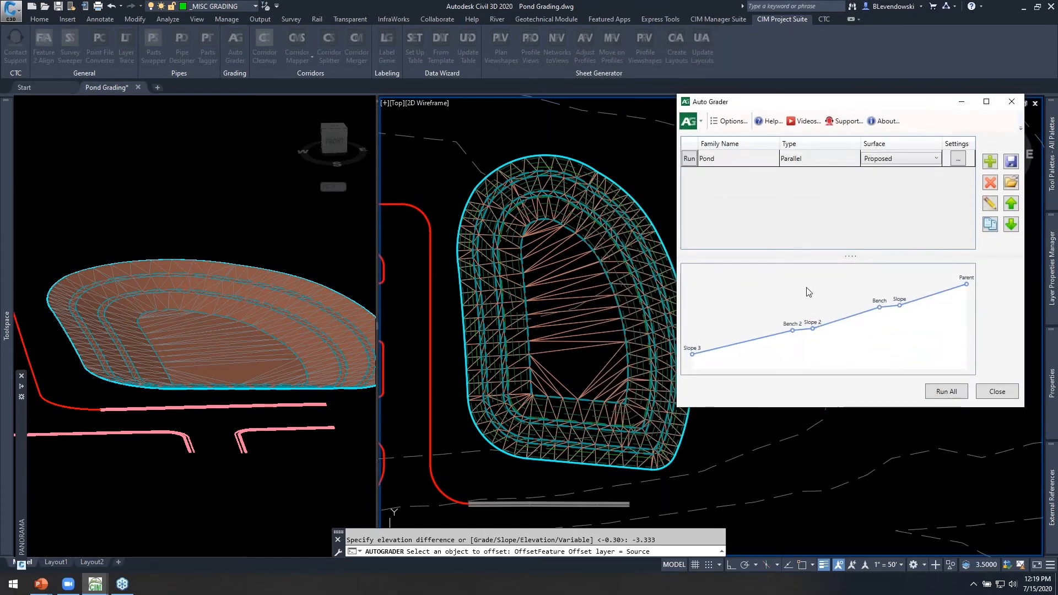
pyautogui.click(1004, 395)
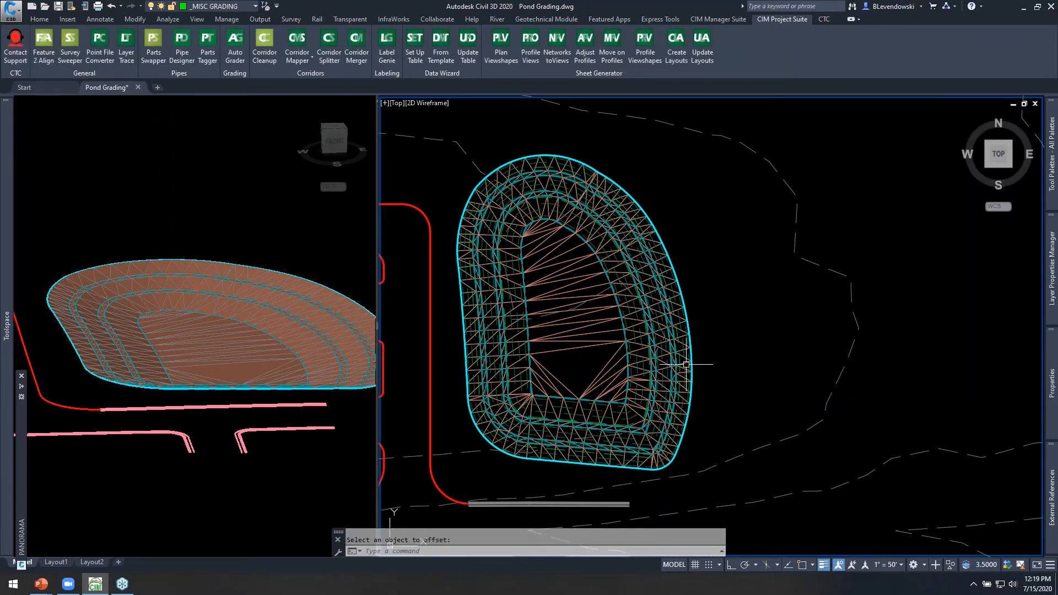
# - Examine the regraded Proposed surface triangulation along the pond's southern end and into its southeast corner
pyautogui.scroll(5, 686, 365)
pyautogui.moveTo(715, 334); pyautogui.dragTo(832, 347, button='middle')
pyautogui.moveTo(705, 311); pyautogui.dragTo(732, 348, button='middle')
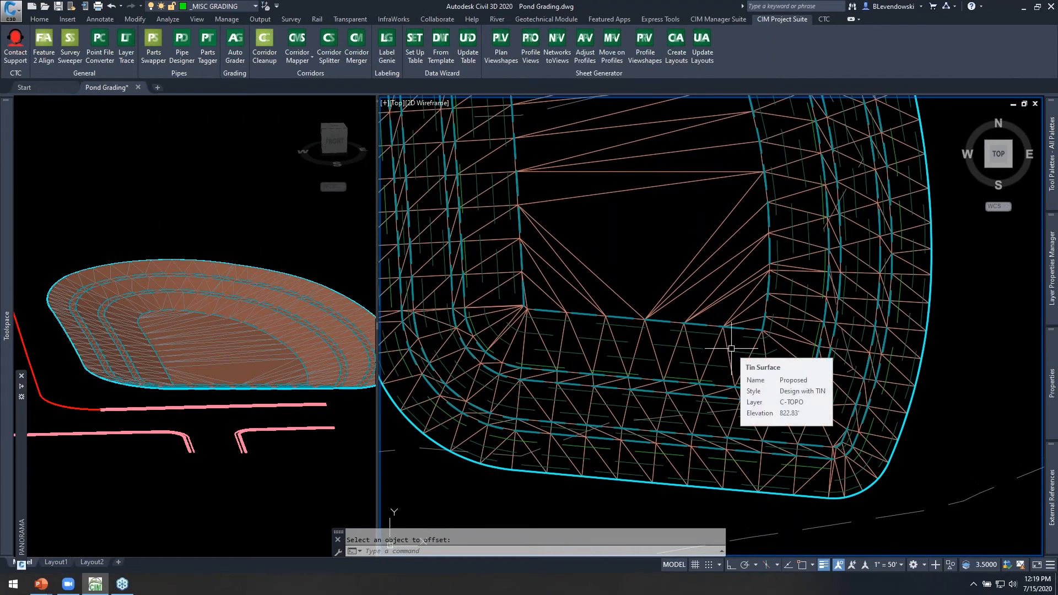
pyautogui.moveTo(770, 354); pyautogui.dragTo(721, 341, button='middle')
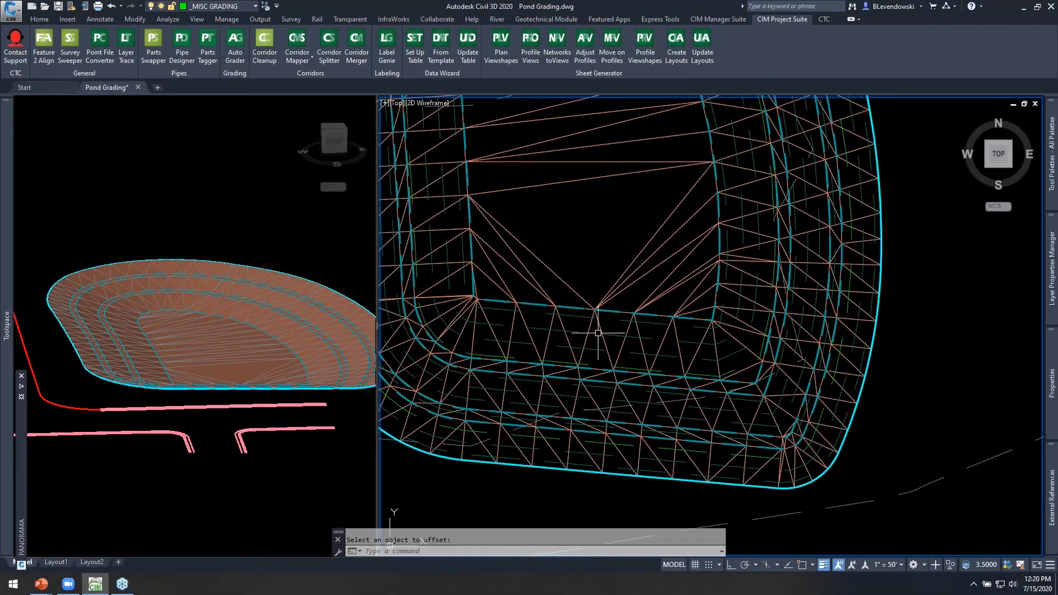
pyautogui.moveTo(886, 348); pyautogui.dragTo(816, 347, button='middle')
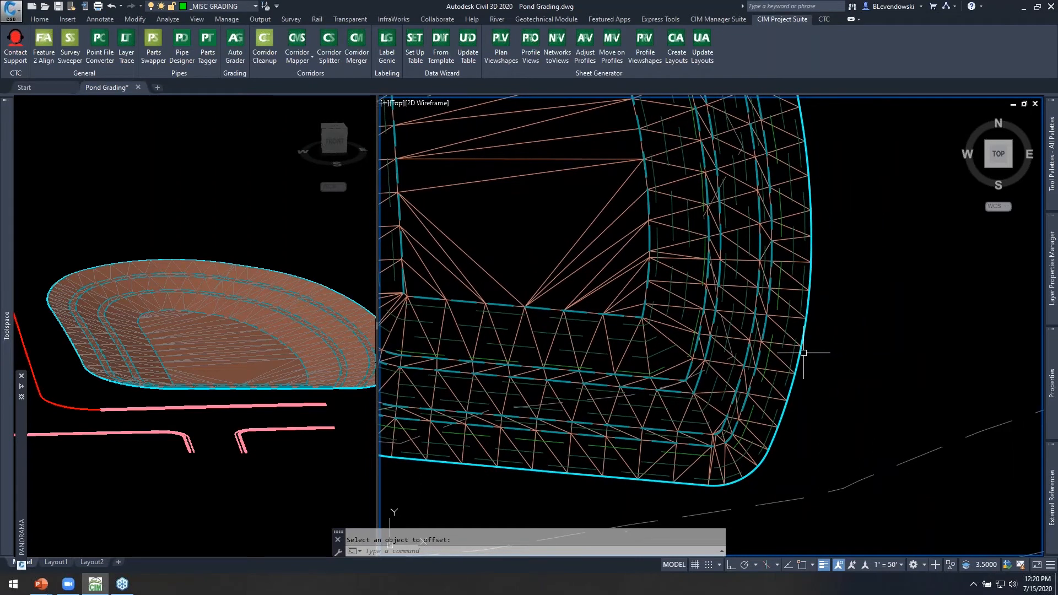
pyautogui.scroll(2, 705, 348)
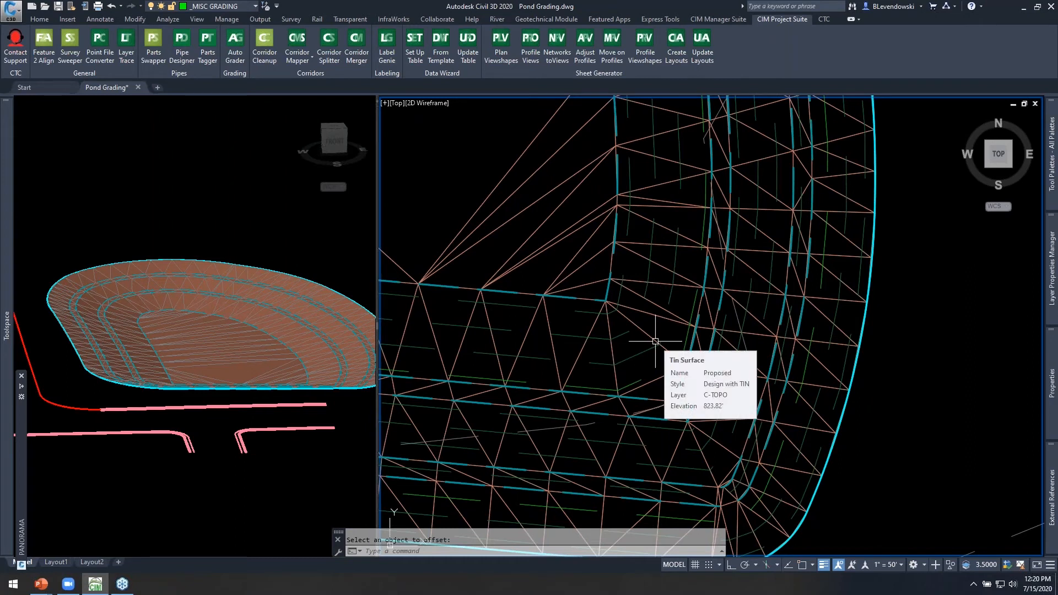
pyautogui.moveTo(651, 309); pyautogui.dragTo(772, 288, button='middle')
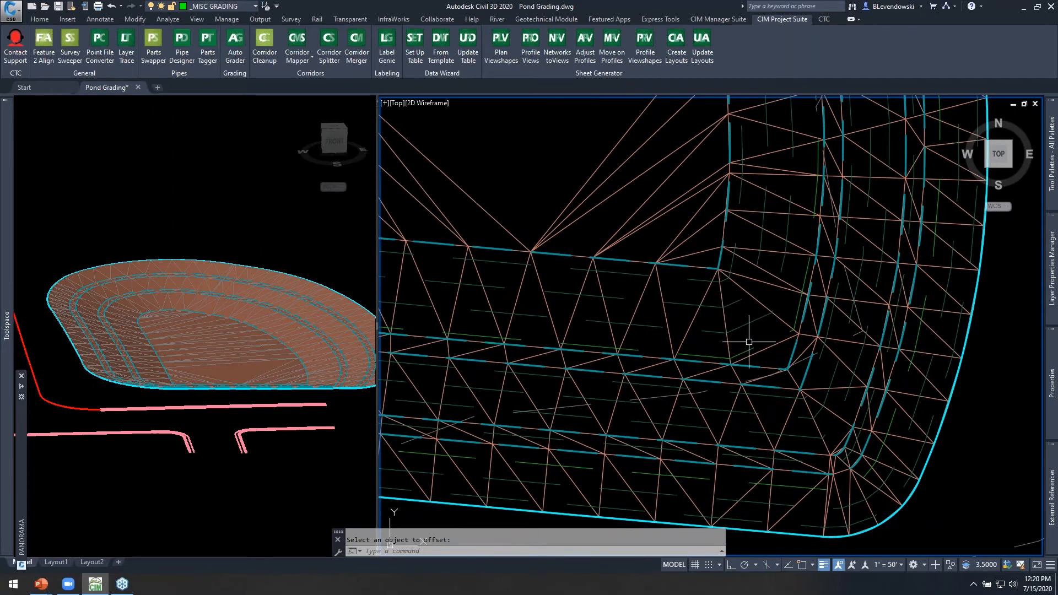
pyautogui.scroll(2, 747, 338)
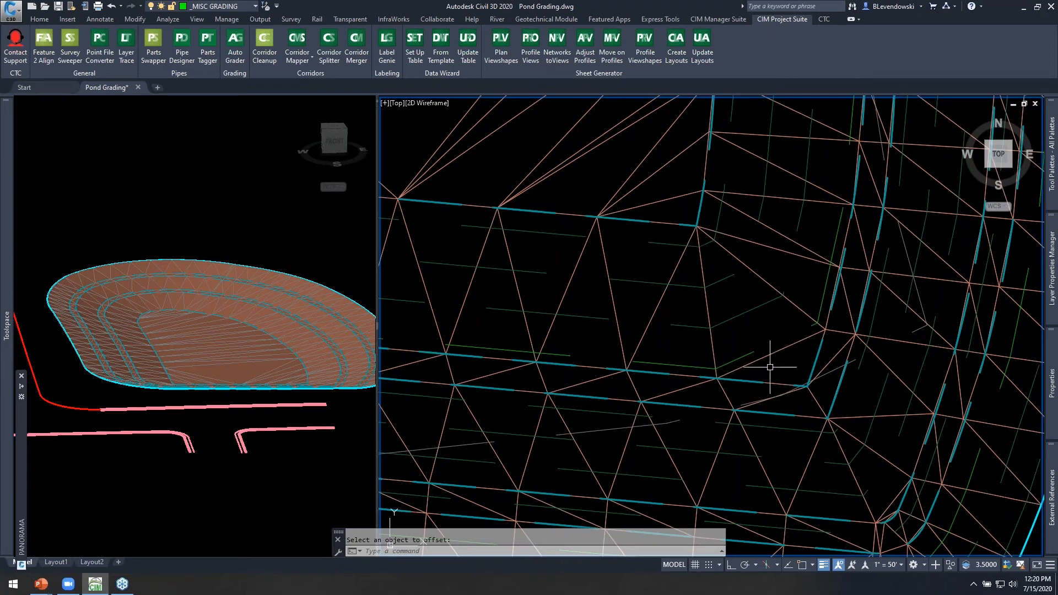
# - Examine how the contours and triangles turn the southeast corner between the pond bottom and the lower bench
pyautogui.press('Escape')
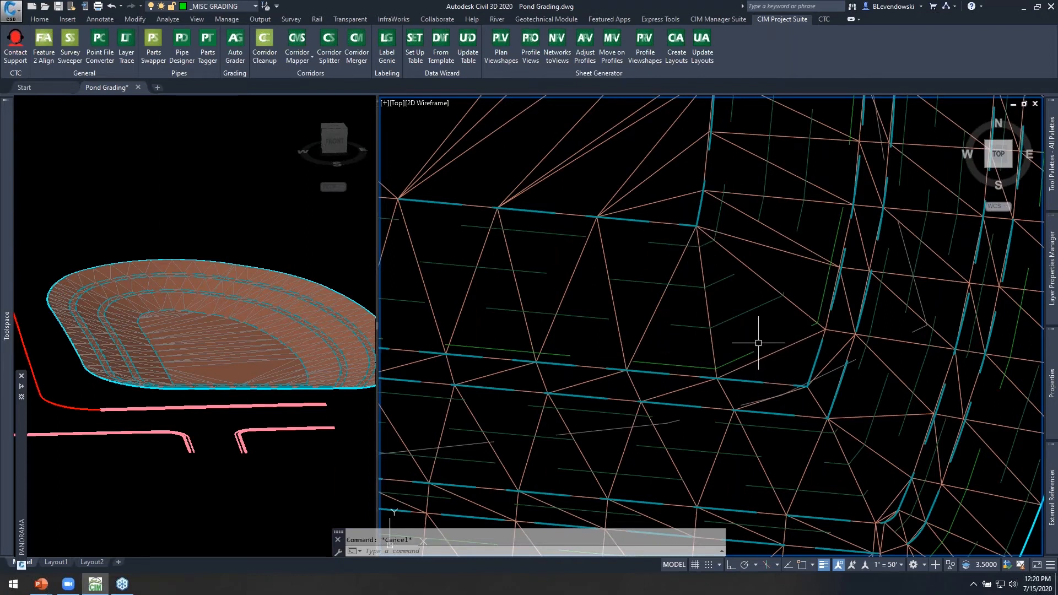
pyautogui.scroll(-1, 761, 342)
pyautogui.scroll(1, 762, 340)
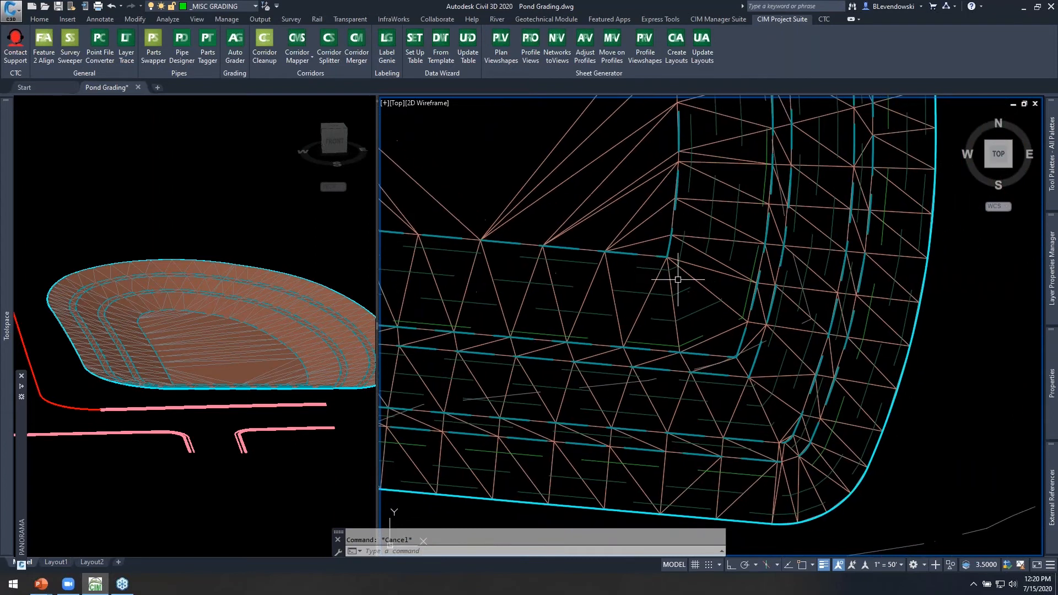
pyautogui.scroll(1, 683, 308)
pyautogui.scroll(-2, 735, 281)
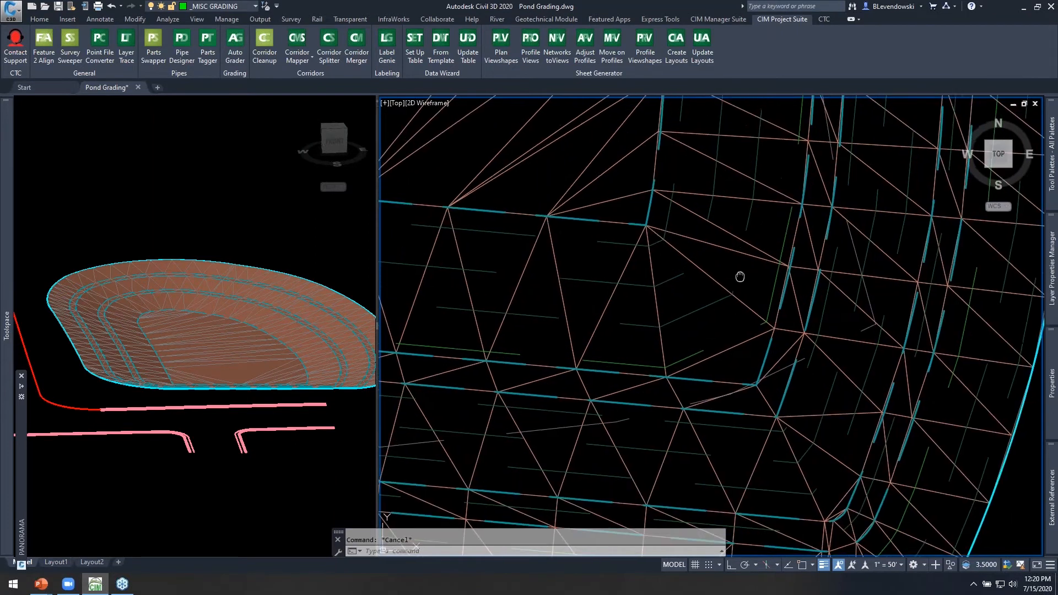
pyautogui.scroll(-1, 680, 325)
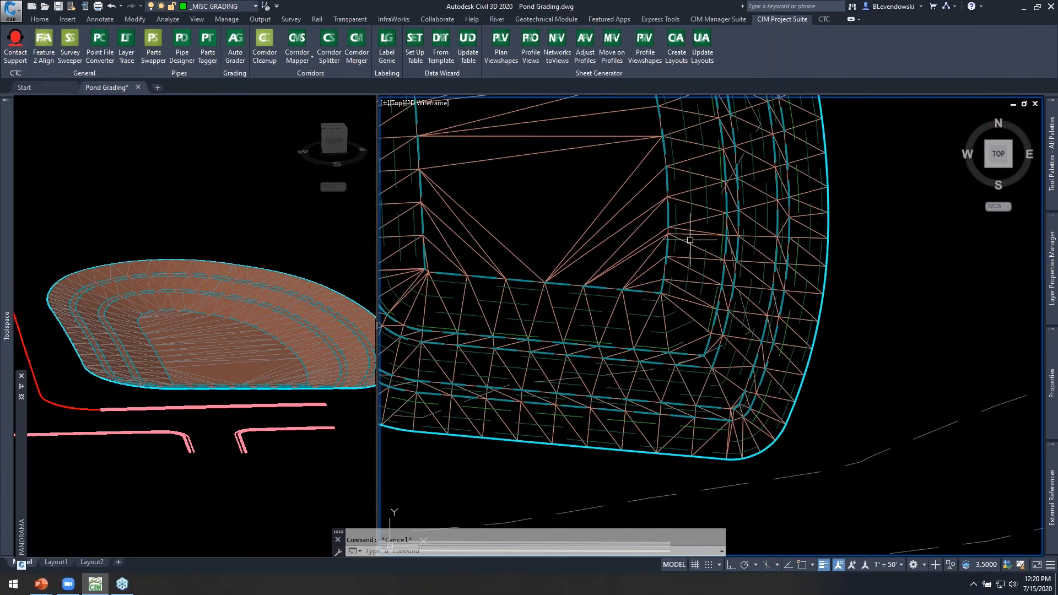
pyautogui.scroll(1, 692, 331)
pyautogui.scroll(1, 689, 308)
pyautogui.moveTo(684, 308); pyautogui.dragTo(730, 490, button='middle')
pyautogui.moveTo(699, 365); pyautogui.dragTo(644, 214, button='middle')
pyautogui.moveTo(733, 361); pyautogui.dragTo(687, 186, button='middle')
pyautogui.scroll(2, 719, 354)
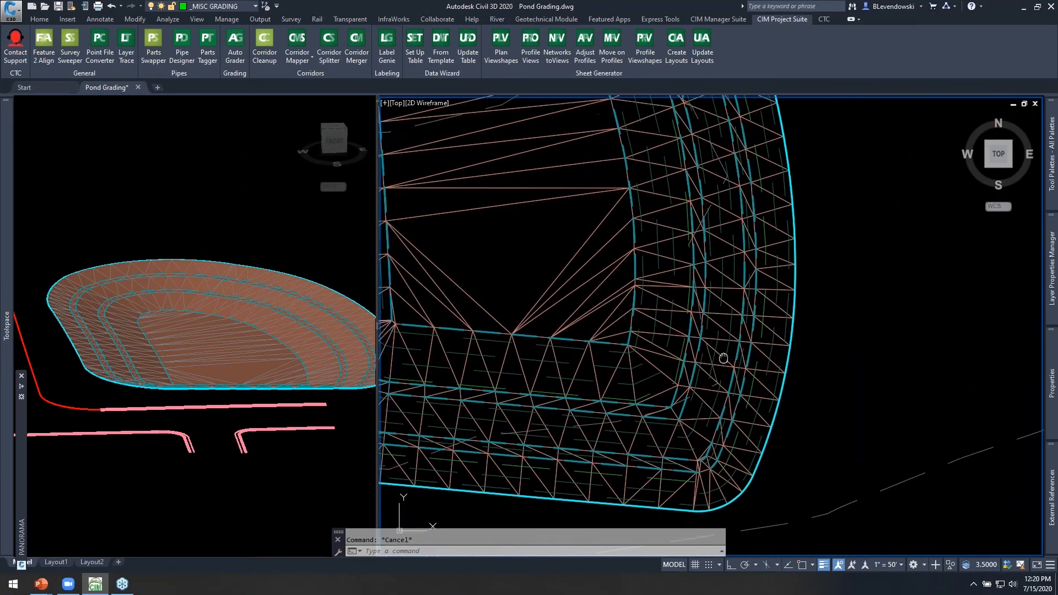
pyautogui.scroll(3, 650, 374)
pyautogui.scroll(-2, 651, 375)
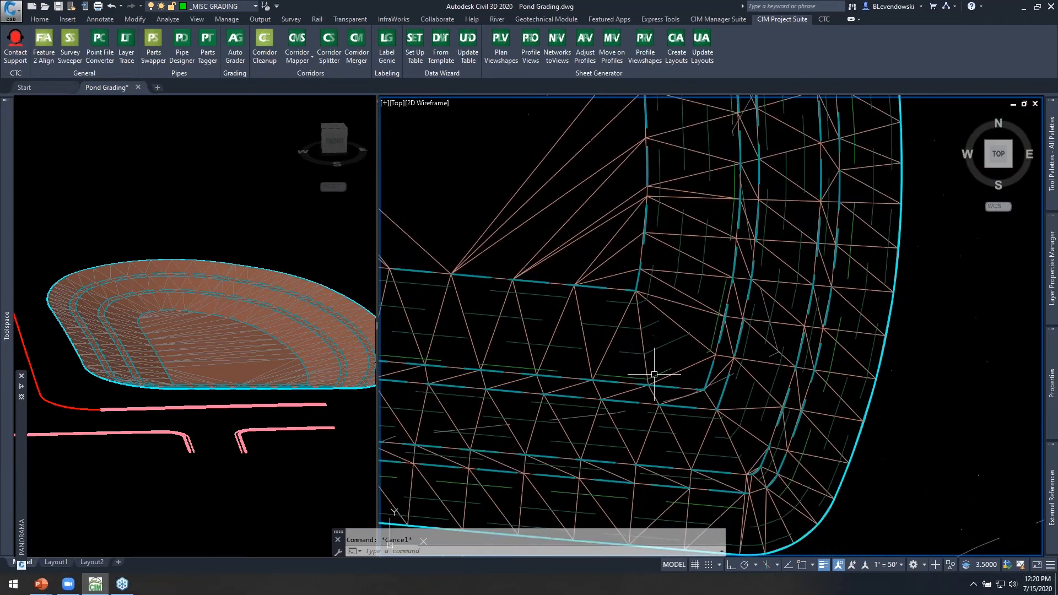
pyautogui.moveTo(654, 374)
pyautogui.moveTo(669, 323); pyautogui.dragTo(646, 331, button='middle')
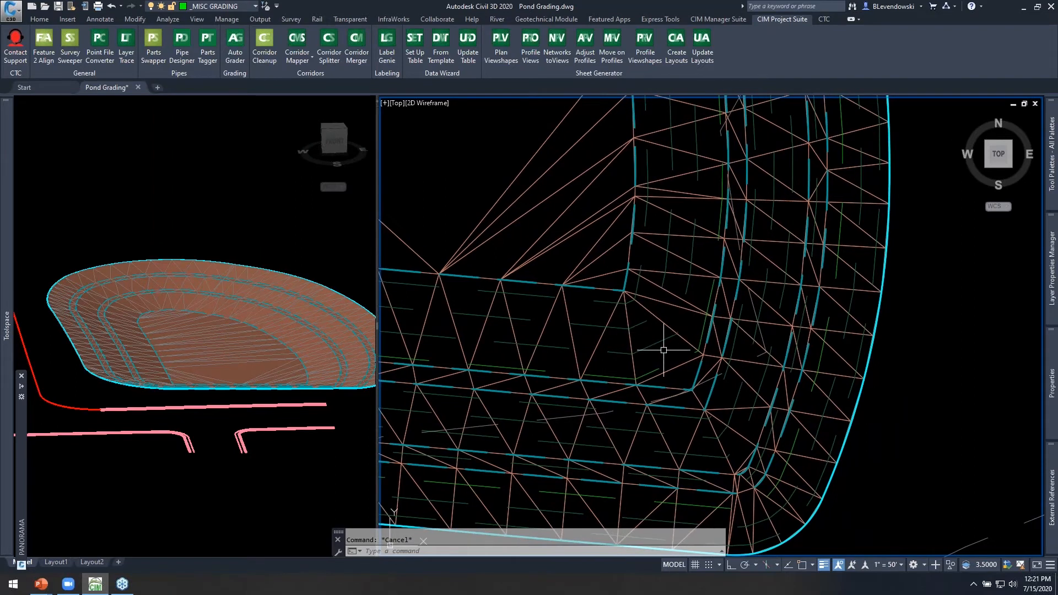
pyautogui.scroll(1, 660, 348)
pyautogui.scroll(1, 612, 271)
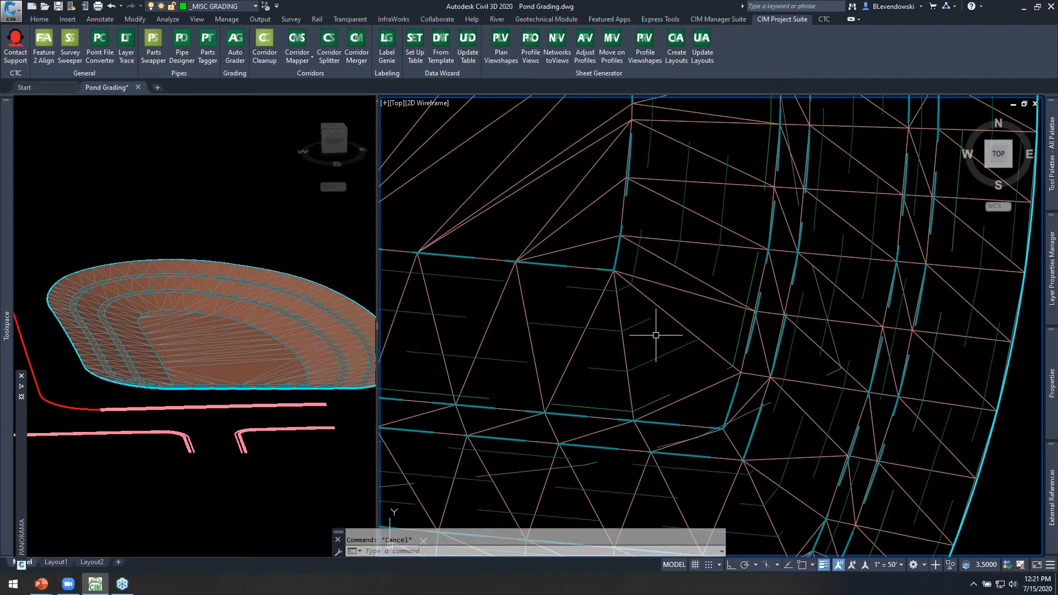
pyautogui.moveTo(697, 394); pyautogui.dragTo(679, 375, button='middle')
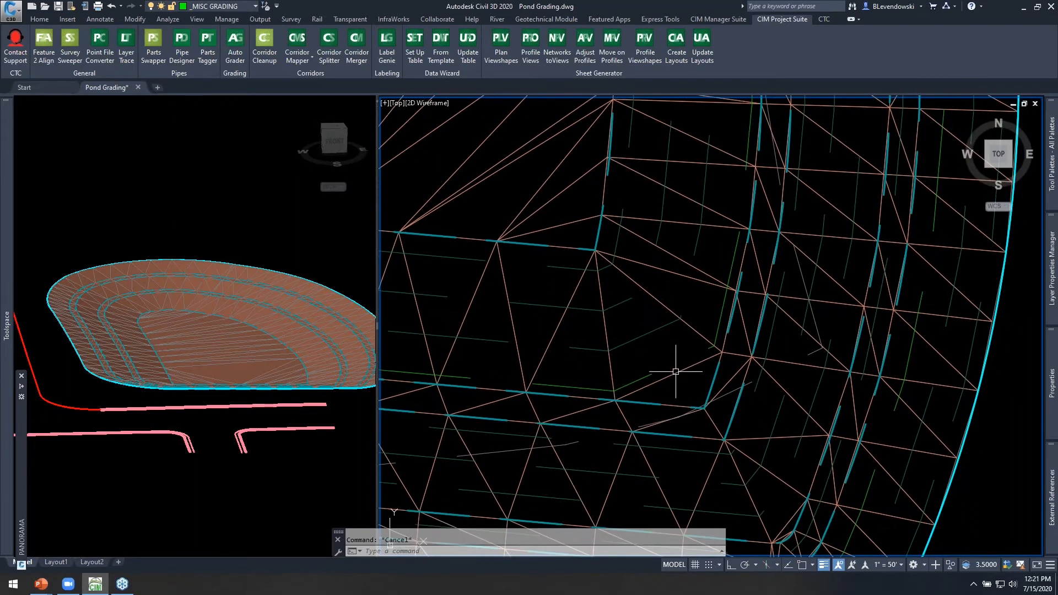
pyautogui.moveTo(654, 330); pyautogui.dragTo(670, 350, button='middle')
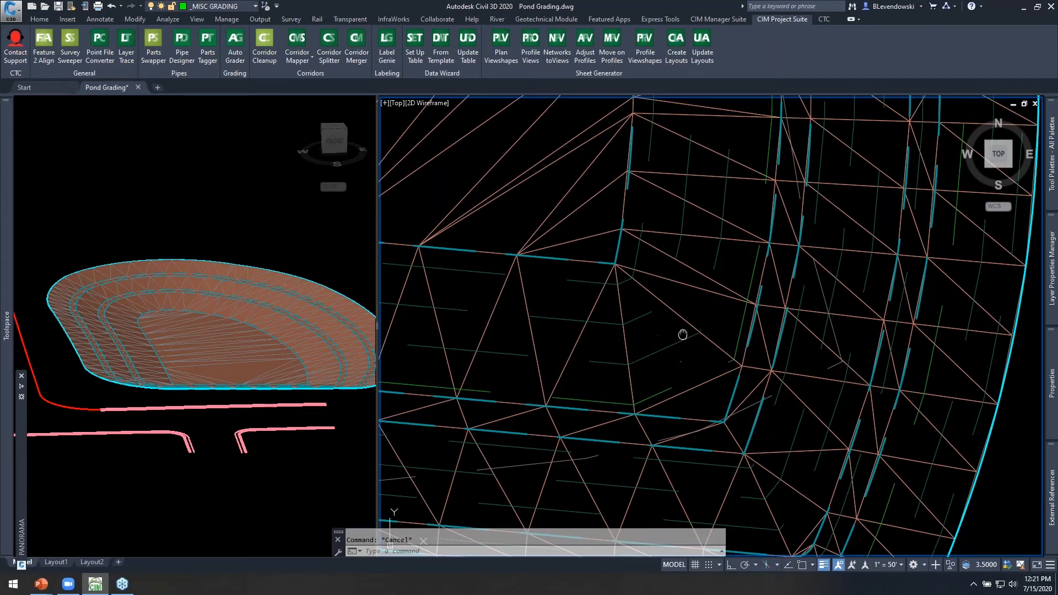
pyautogui.moveTo(682, 333); pyautogui.dragTo(670, 341, button='middle')
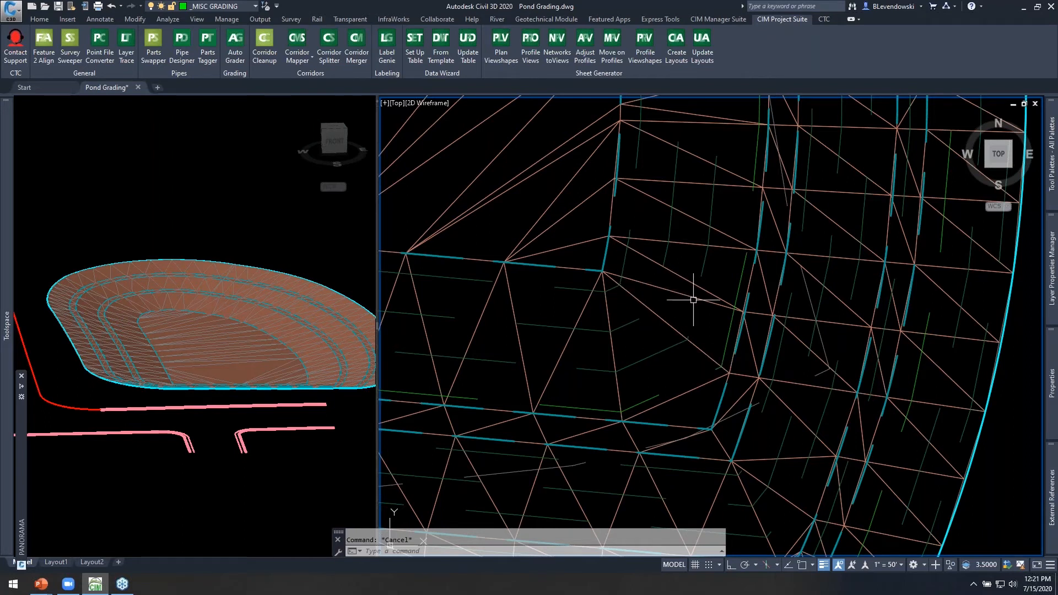
pyautogui.scroll(-2, 692, 297)
pyautogui.click(892, 300)
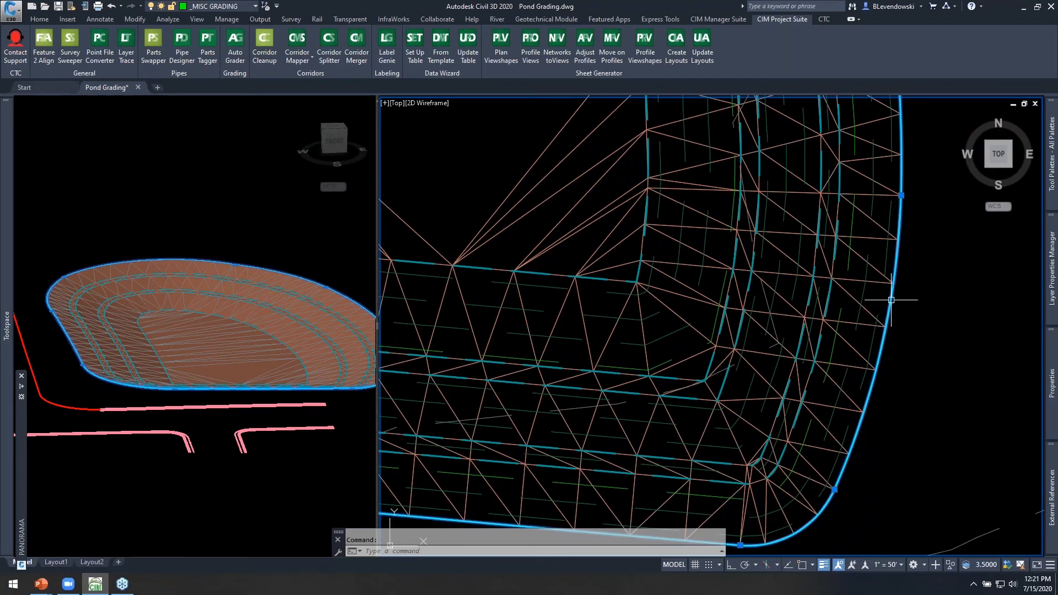
pyautogui.press('Escape')
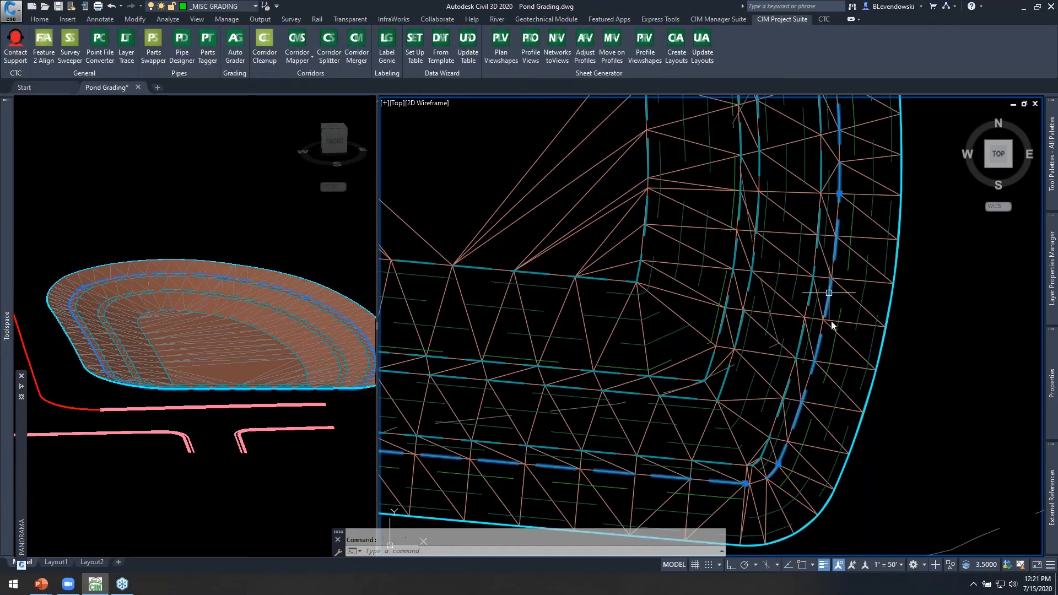
# - Review the Child, Parent and Tertiary feature line styles in the drawing settings
pyautogui.click(210, 240)
pyautogui.moveTo(8, 210)
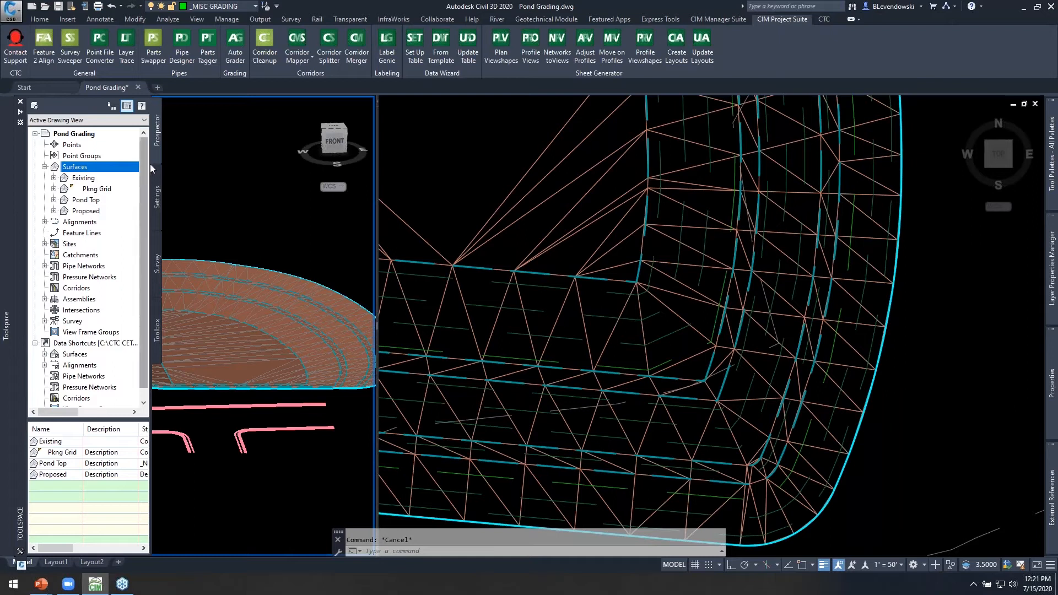
pyautogui.click(158, 197)
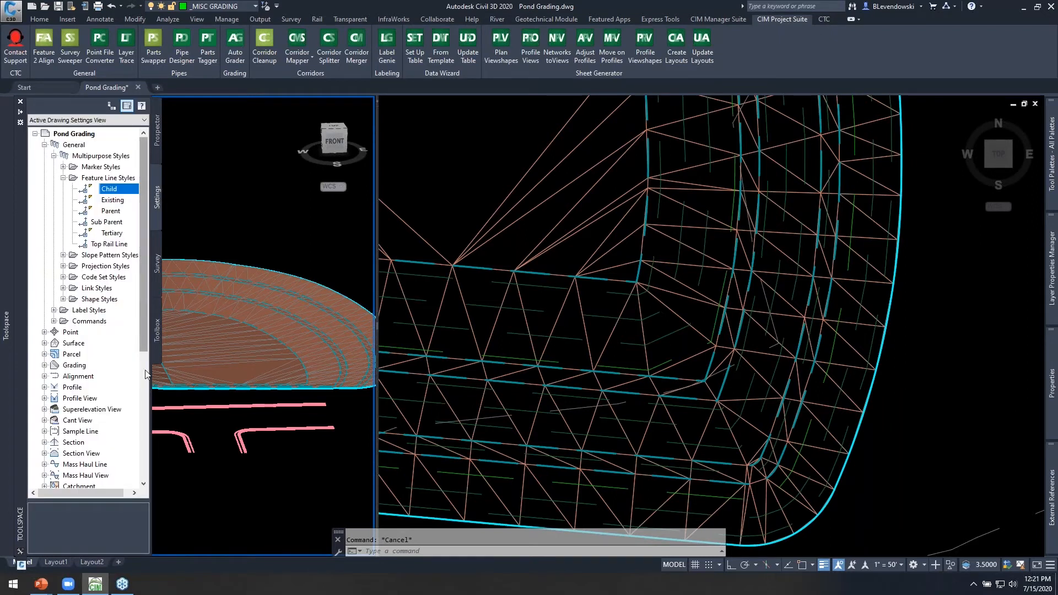
pyautogui.moveTo(150, 391); pyautogui.dragTo(222, 391)
pyautogui.click(118, 212)
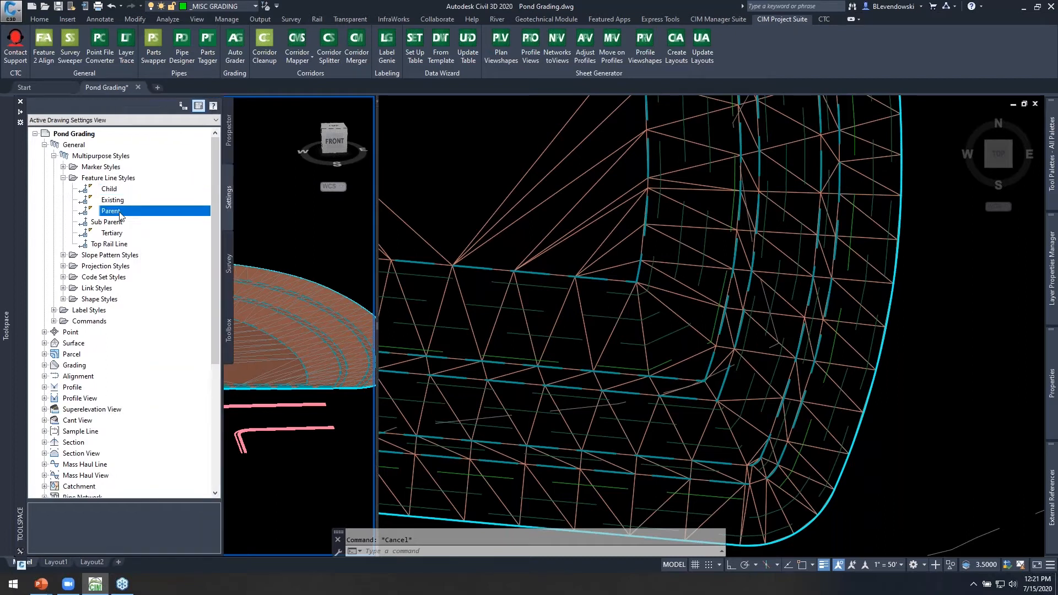
pyautogui.click(110, 191)
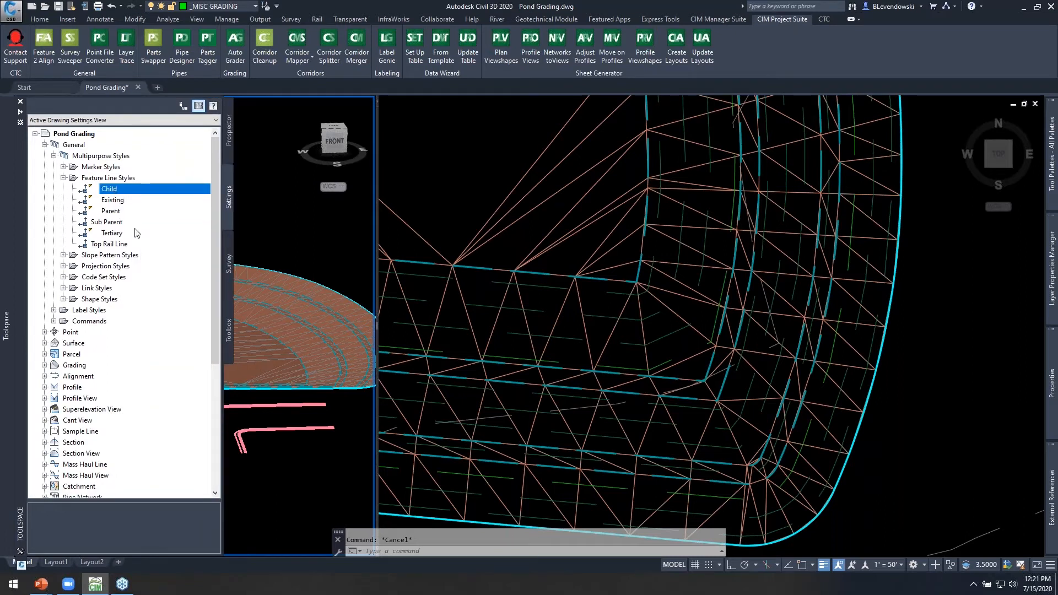
pyautogui.click(111, 235)
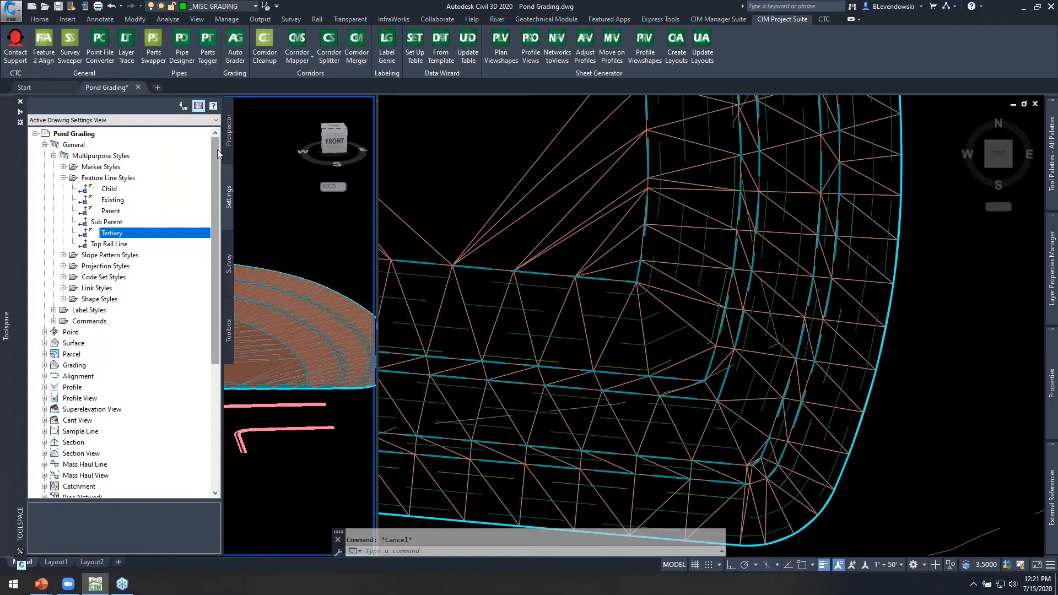
# - Examine the split point resolution order of styles in the Bldg Site's feature line properties
pyautogui.click(228, 135)
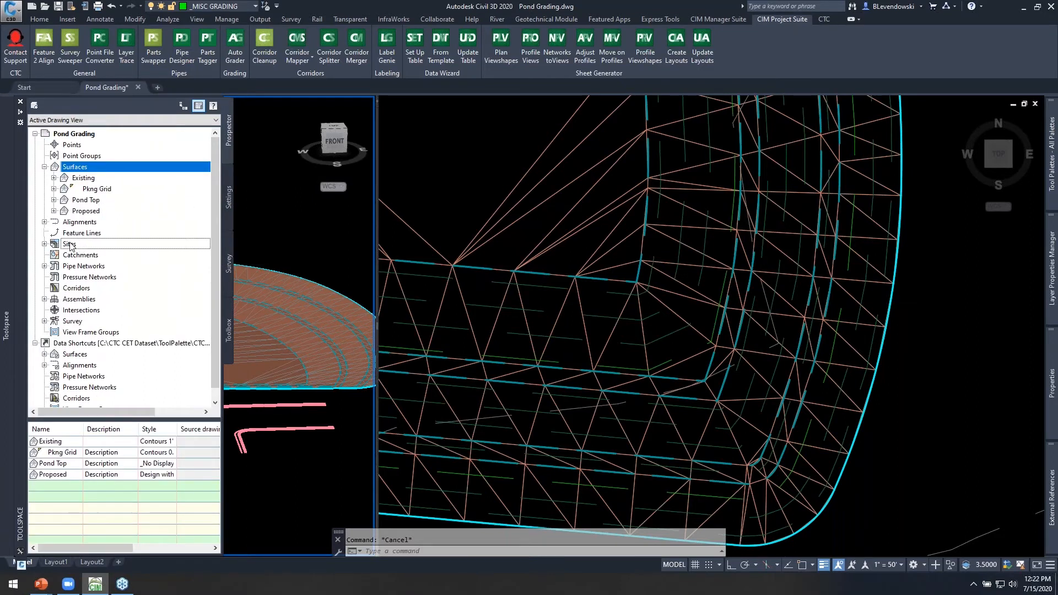
pyautogui.doubleClick(93, 245)
pyautogui.doubleClick(88, 257)
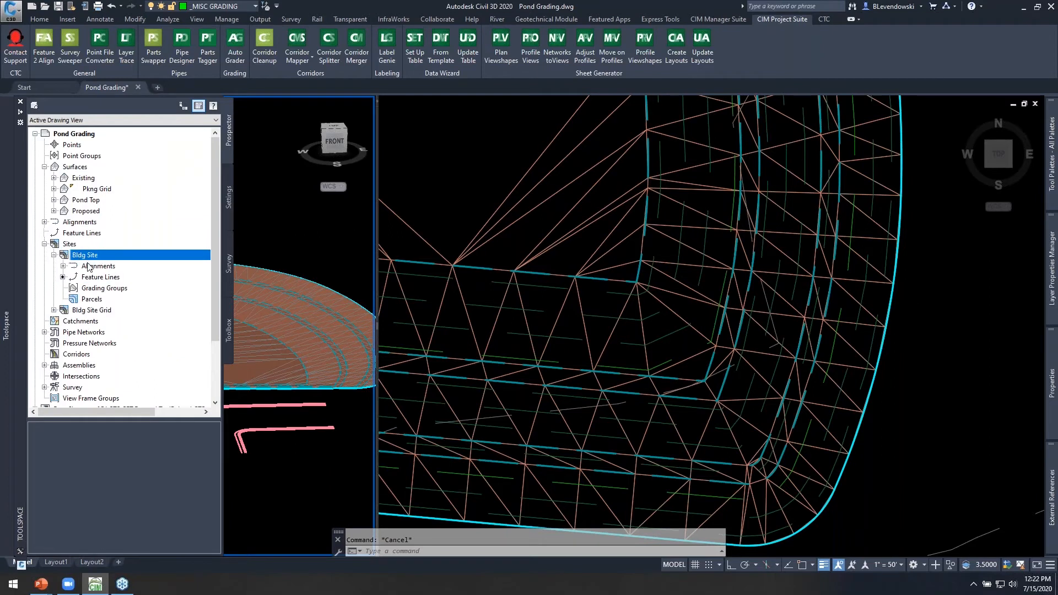
pyautogui.rightClick(97, 280)
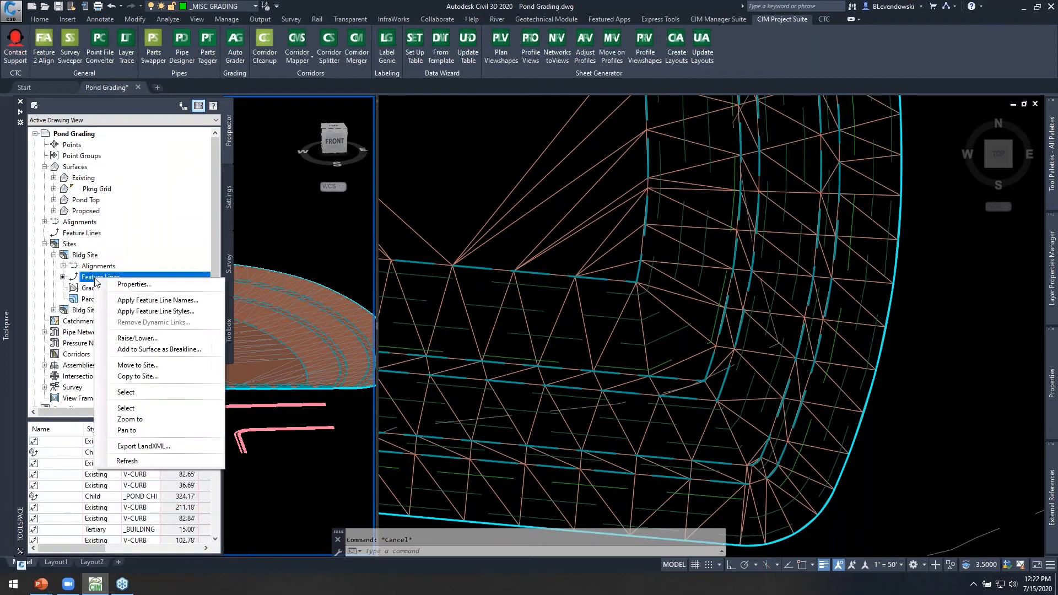
pyautogui.click(125, 284)
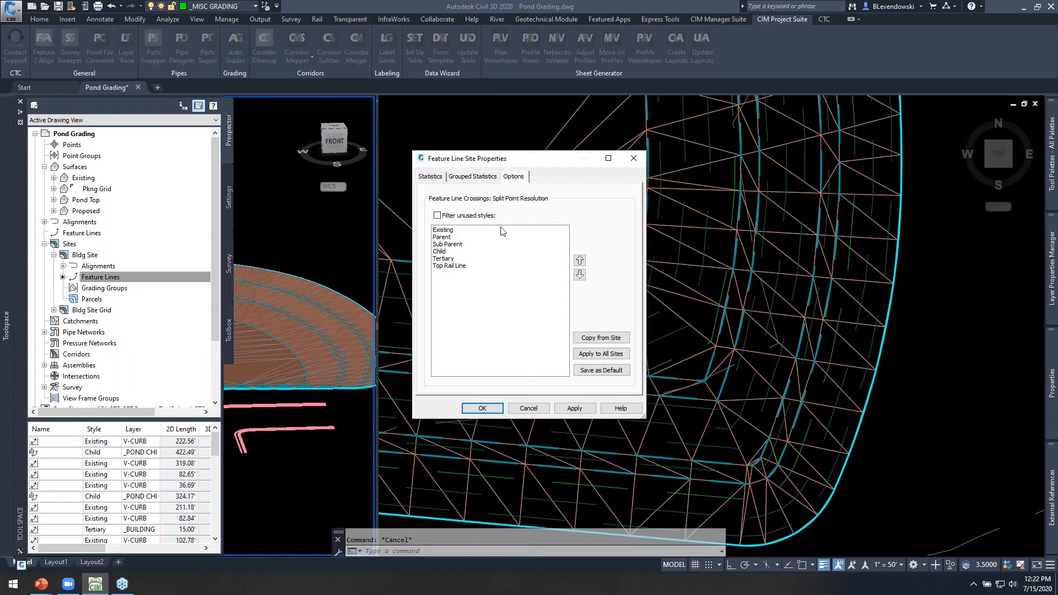
pyautogui.click(443, 230)
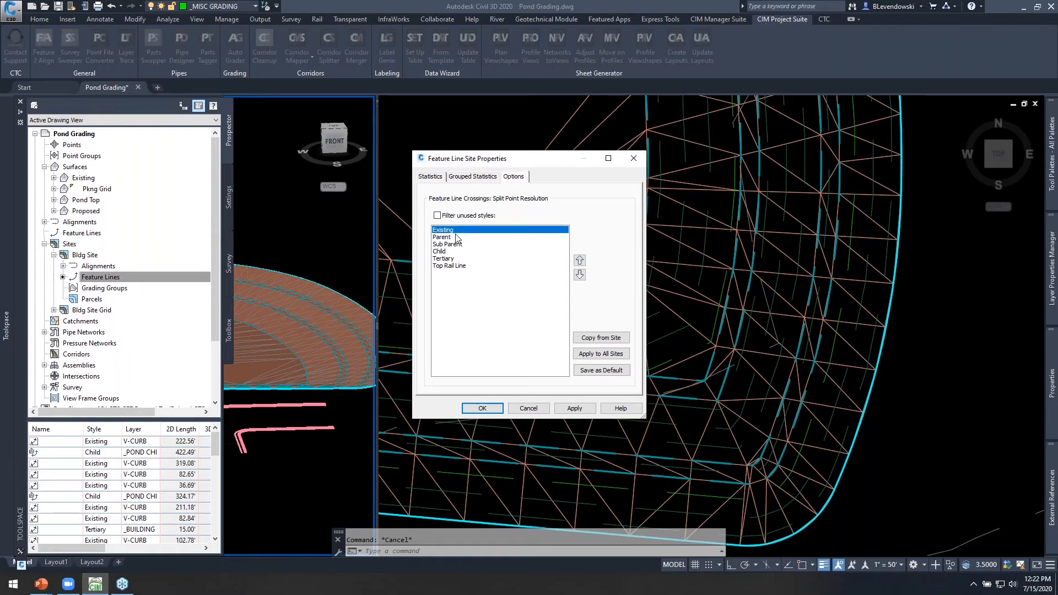
pyautogui.moveTo(533, 162); pyautogui.dragTo(438, 126)
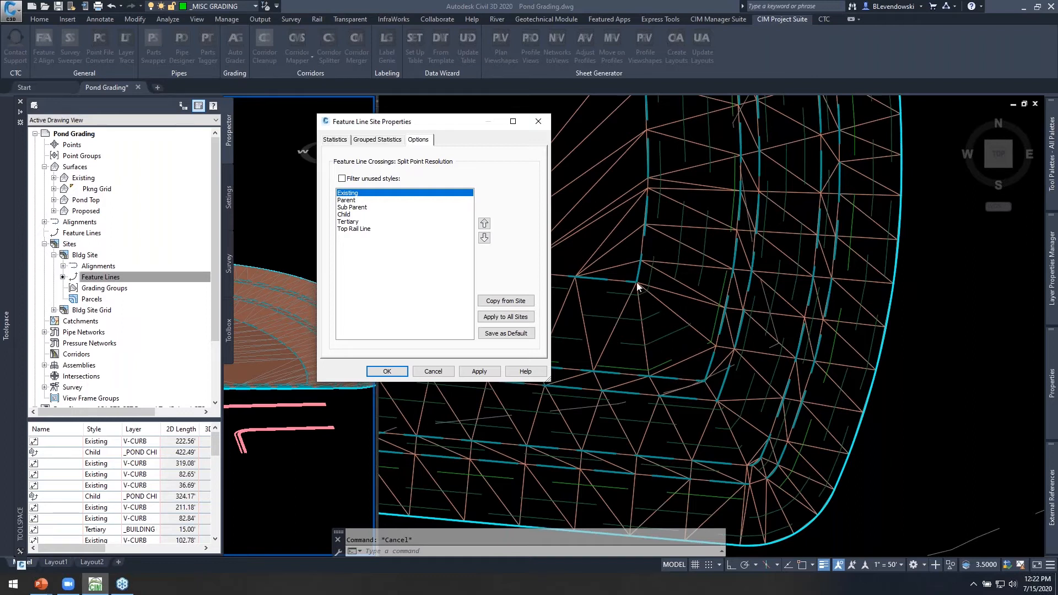
pyautogui.press('ctrl')
pyautogui.click(350, 223)
pyautogui.press('ctrl')
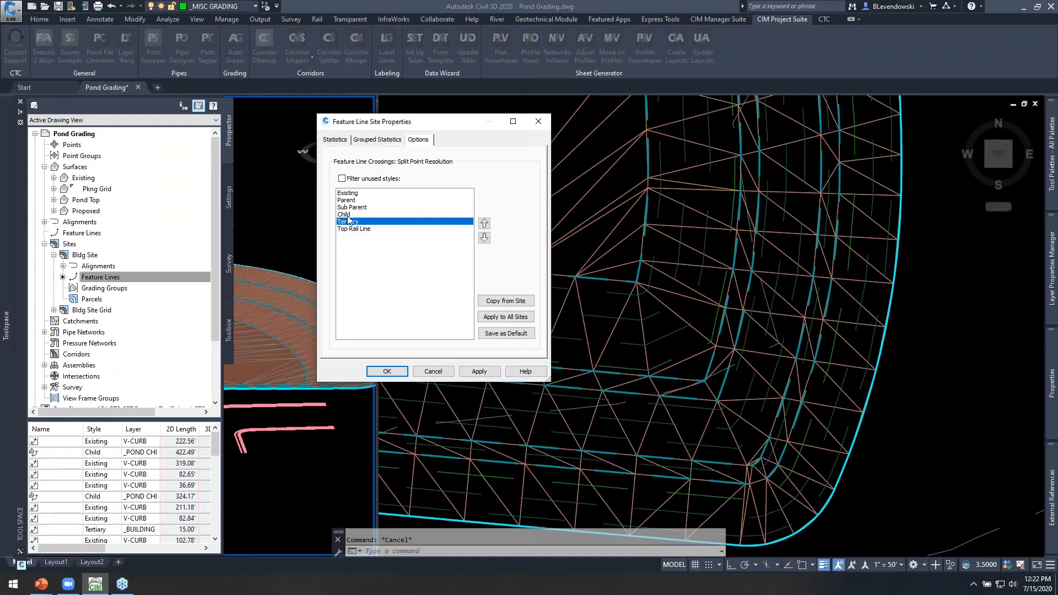
pyautogui.click(346, 215)
pyautogui.click(348, 221)
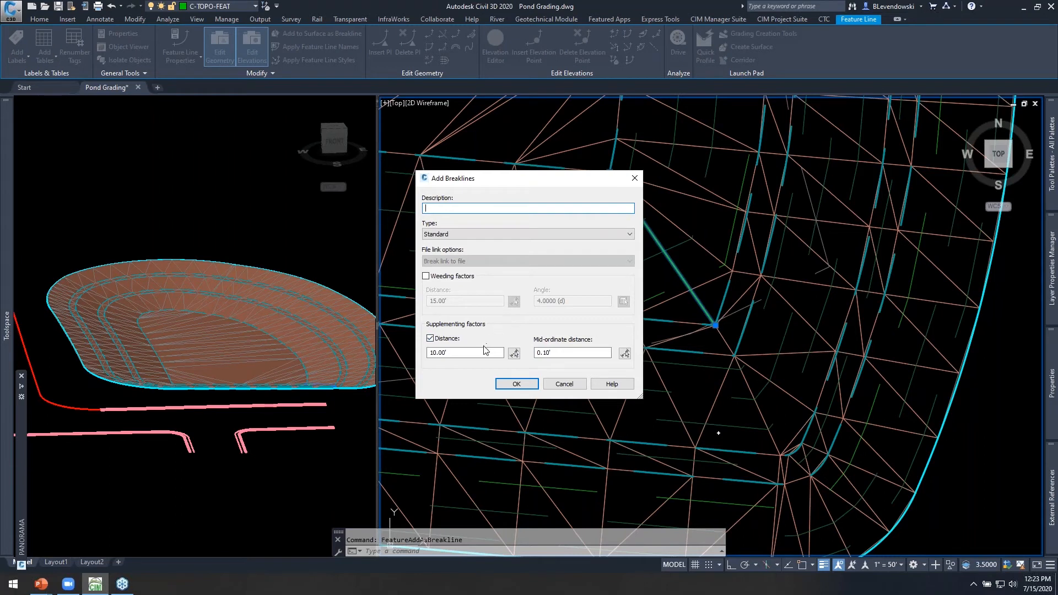
# - Add the diagonal feature line at the pond's southeast corner as a standard breakline with a 10' supplementing distance and 0.10' mid-ordinate
pyautogui.click(516, 384)
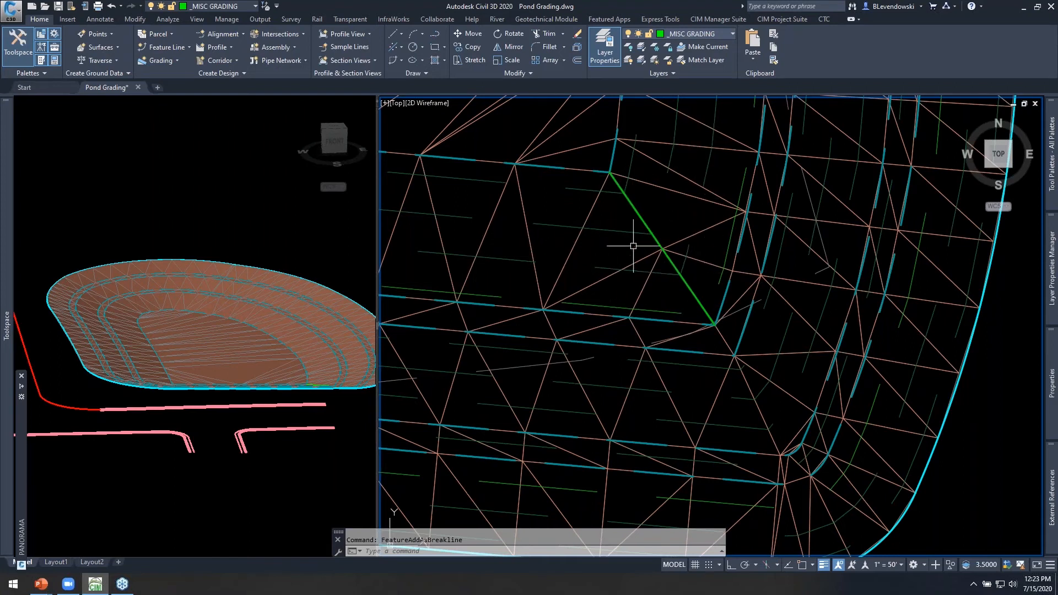
pyautogui.scroll(-2, 670, 257)
pyautogui.scroll(-3, 612, 265)
pyautogui.press('Escape')
pyautogui.scroll(3, 654, 259)
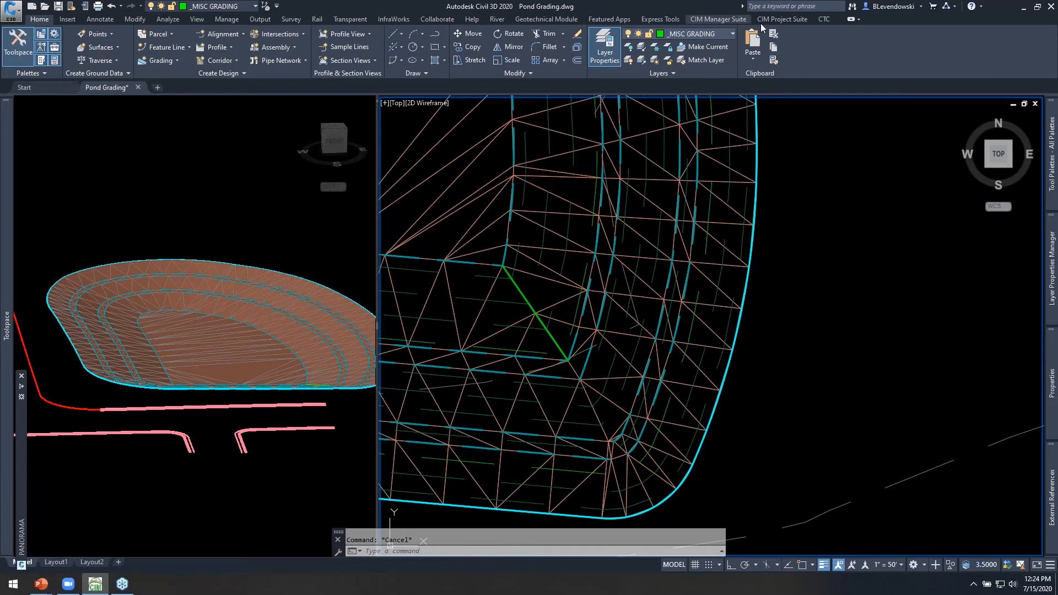
# - Set Slope 3 in the Pond grading family to a 3:1 downward slope (-33.33%) and run the family
pyautogui.click(782, 19)
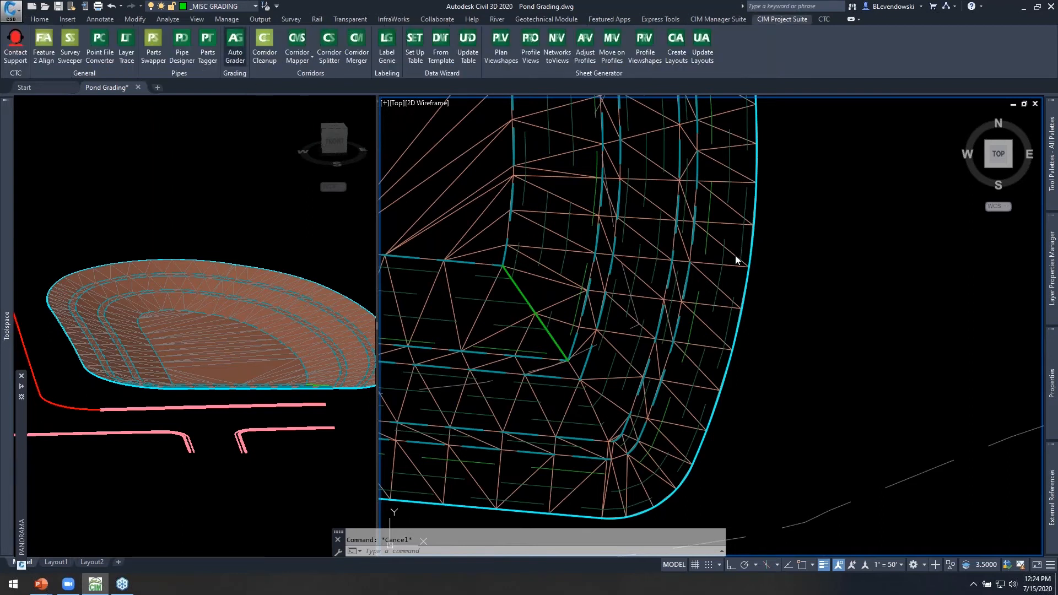
pyautogui.click(990, 204)
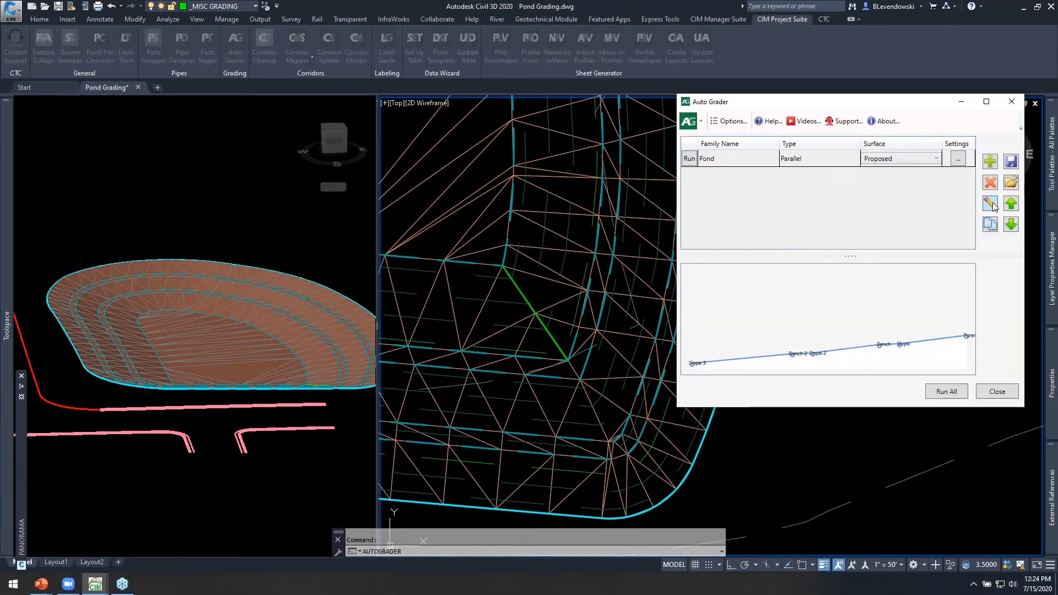
pyautogui.moveTo(744, 52); pyautogui.dragTo(767, 42)
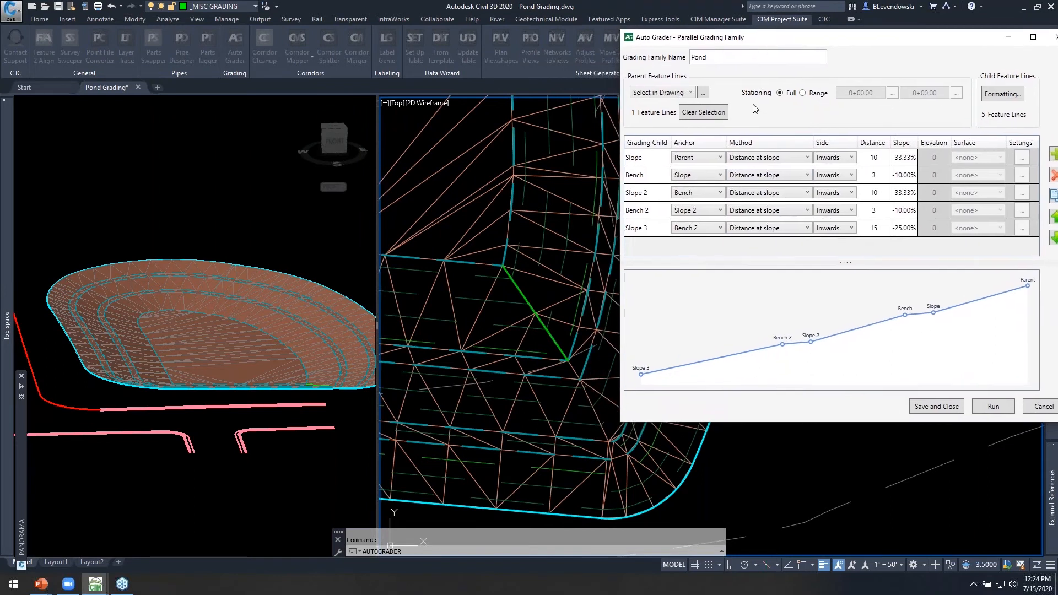
pyautogui.click(912, 228)
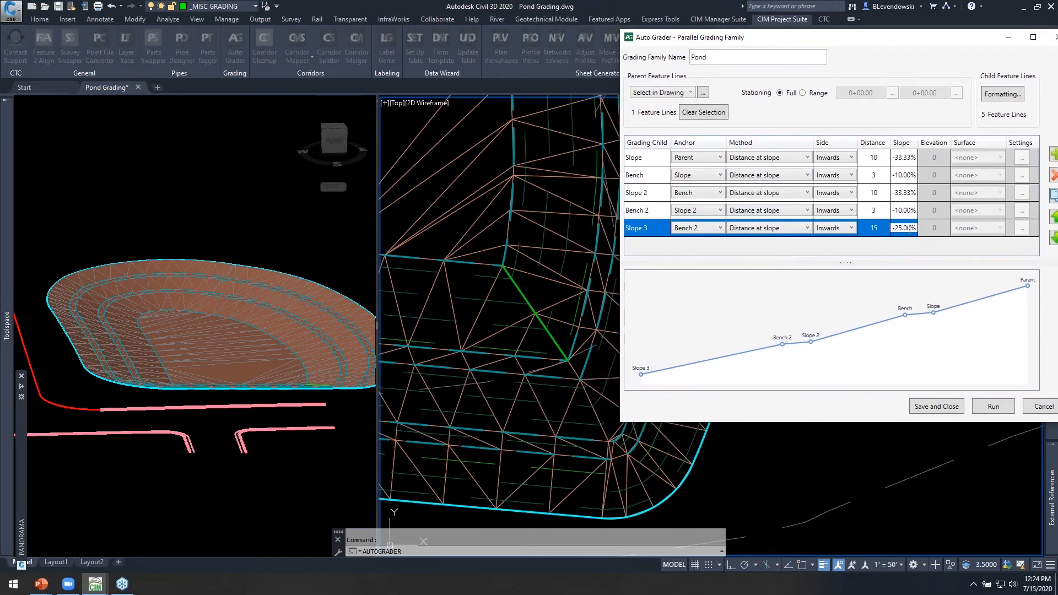
pyautogui.press('BackSpace')
pyautogui.press('BackSpace')
pyautogui.press('BackSpace')
pyautogui.press('BackSpace')
pyautogui.write('3:1')
pyautogui.press('Return')
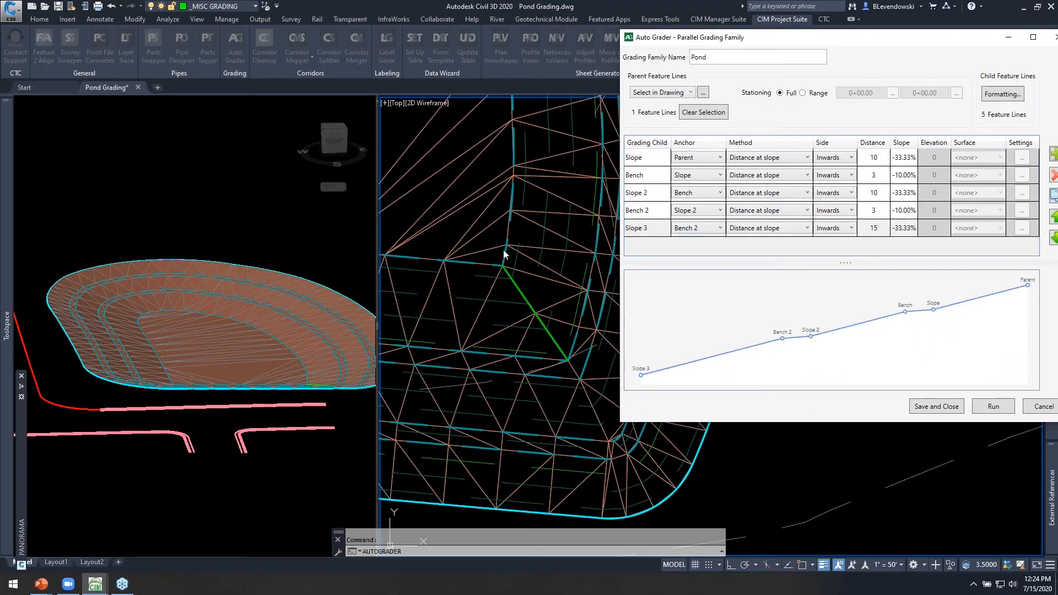
pyautogui.press('ctrl')
pyautogui.press('ctrl')
pyautogui.click(994, 408)
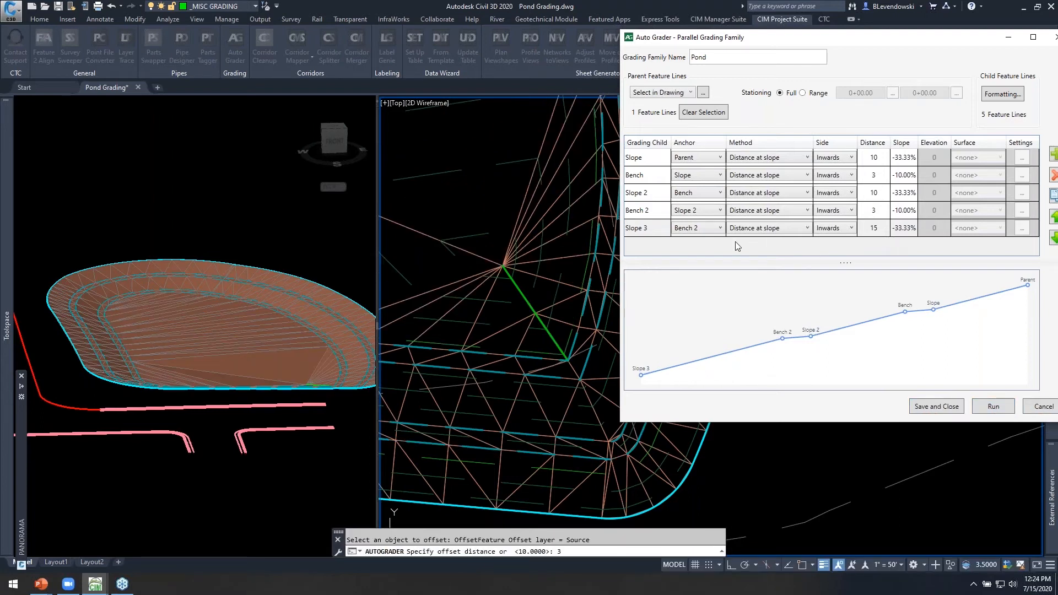
# - Save and close the Pond family, close Auto Grader, and inspect the regraded southeast corner
pyautogui.click(649, 231)
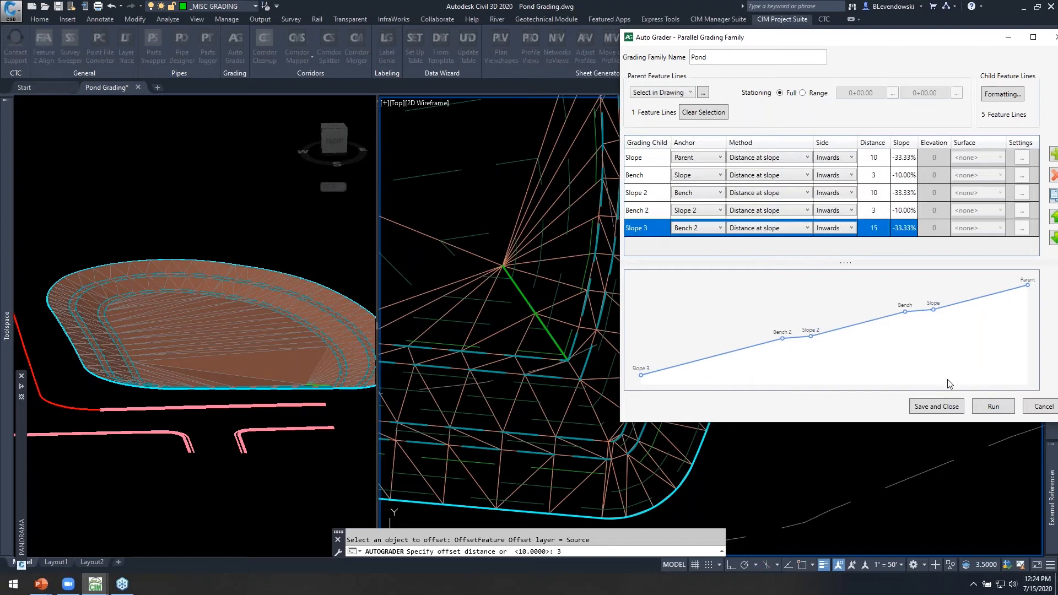
pyautogui.click(930, 410)
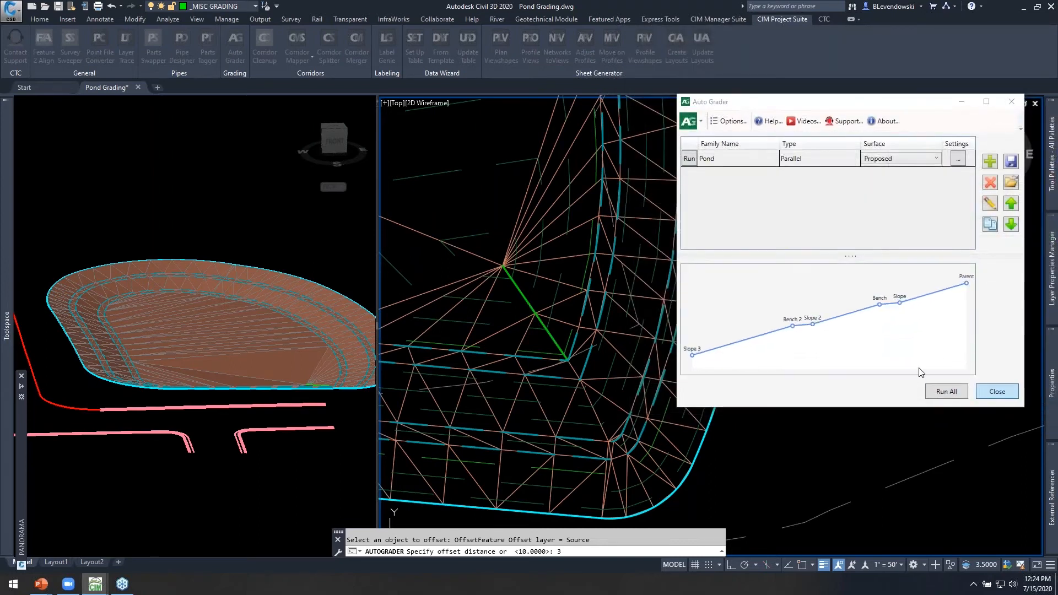
pyautogui.click(944, 390)
pyautogui.scroll(-5, 649, 254)
pyautogui.scroll(5, 645, 254)
pyautogui.press('Escape')
pyautogui.moveTo(590, 236); pyautogui.dragTo(546, 217, button='middle')
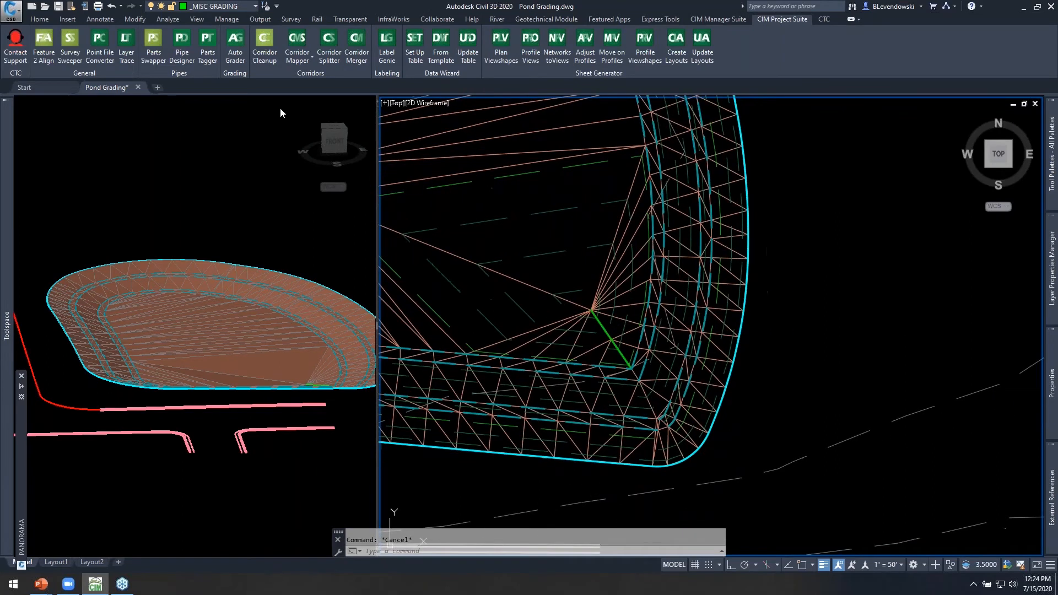
# - Reopen the Pond family in Auto Grader, set Slope 3's slope to -25%, and run the grading
pyautogui.click(237, 39)
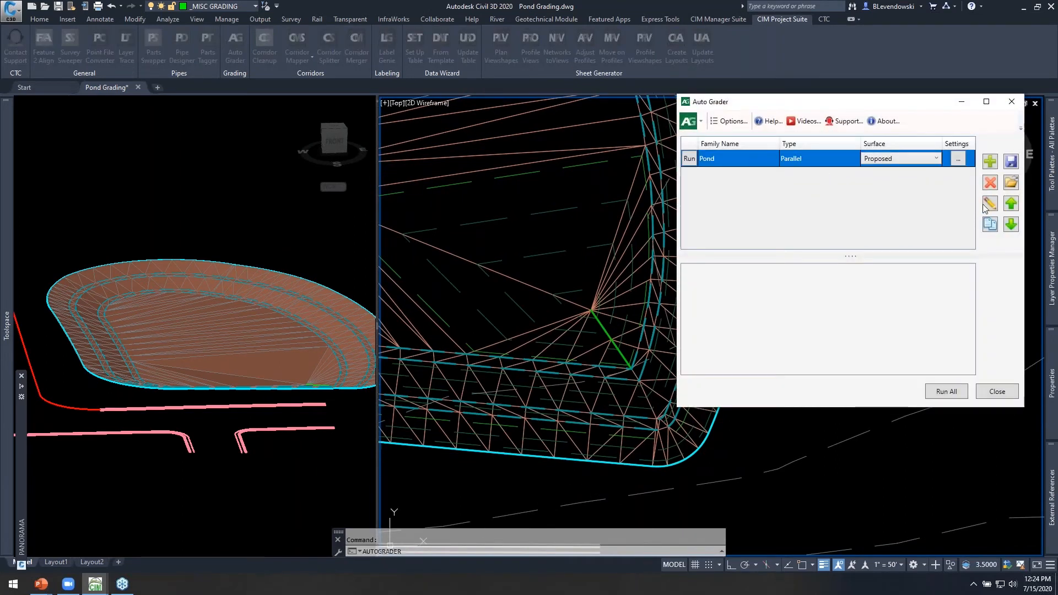
pyautogui.click(643, 233)
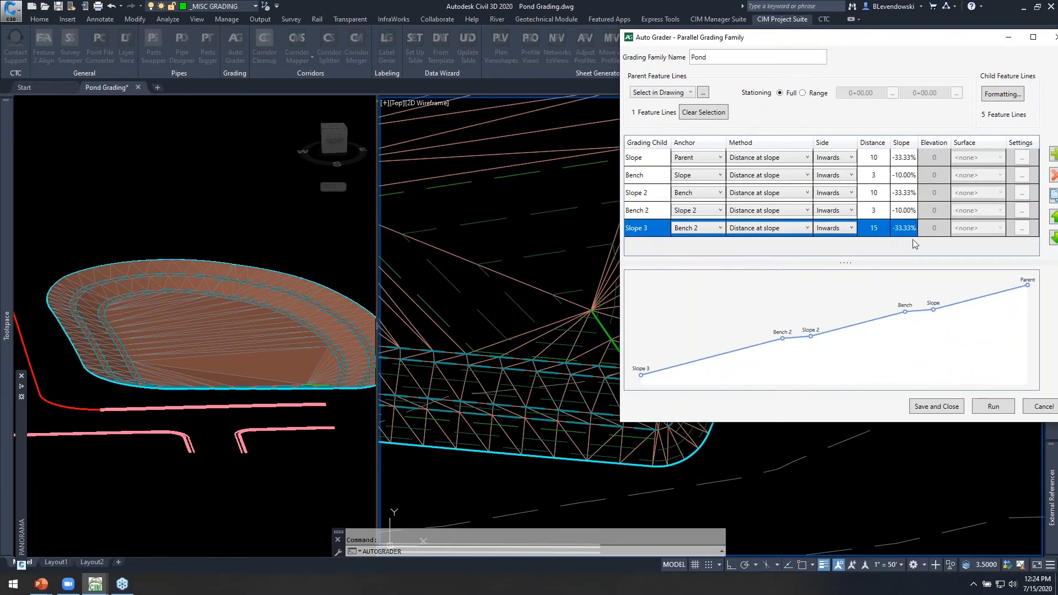
pyautogui.click(1005, 408)
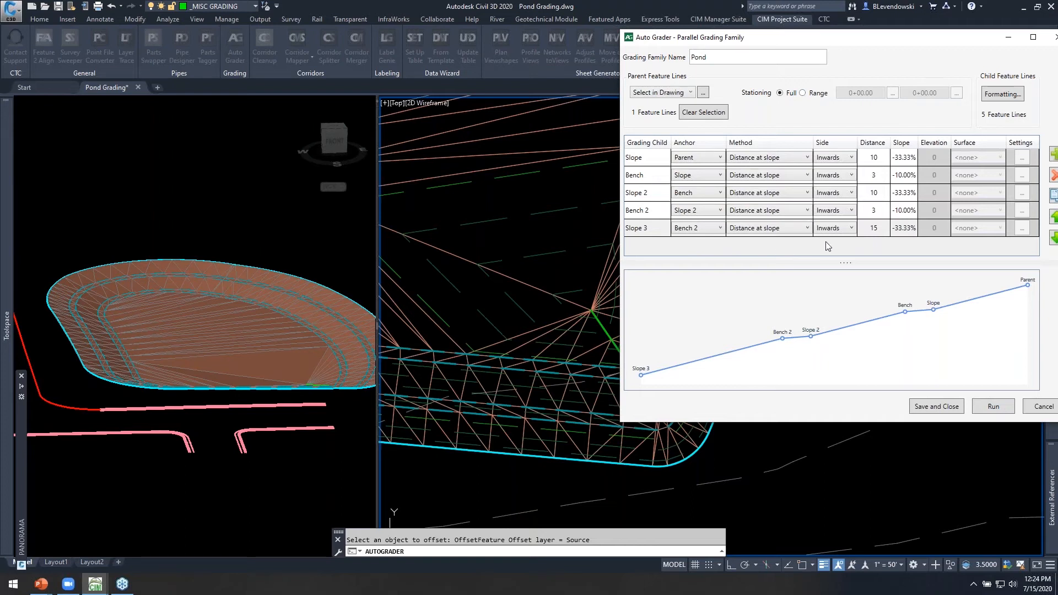
pyautogui.click(899, 228)
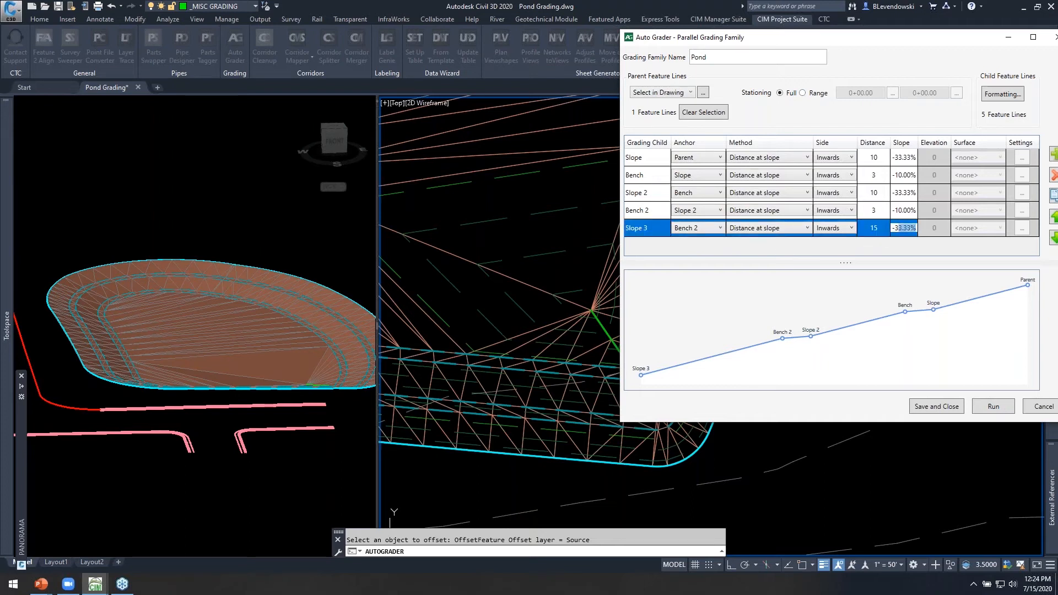
pyautogui.write('-25')
pyautogui.press('Return')
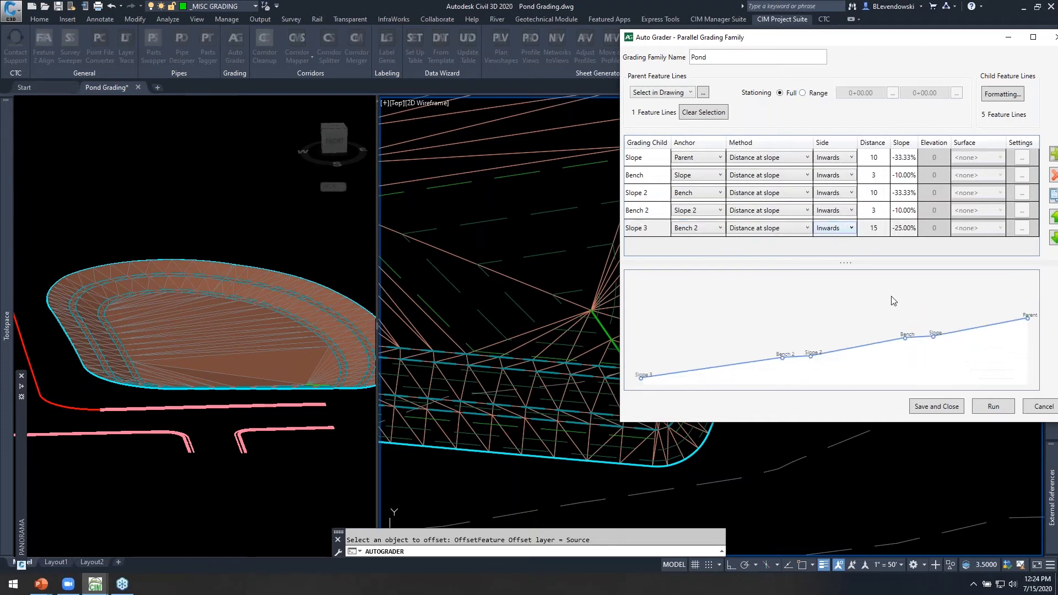
pyautogui.click(990, 407)
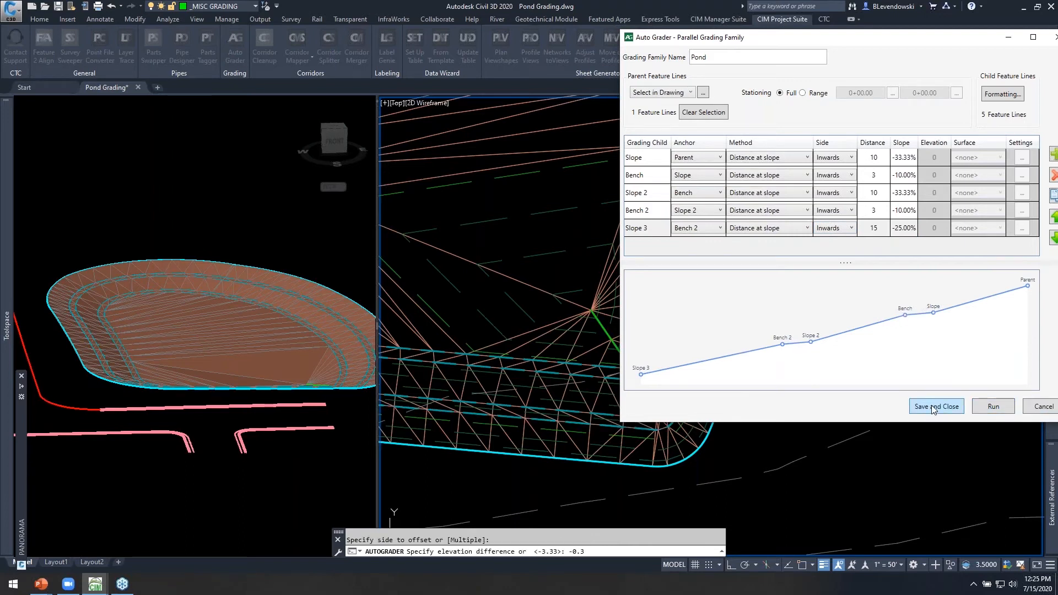
# - Rerun the Pond family with Slope 3 anchored to Bench 2, save it, and close Auto Grader
pyautogui.click(700, 229)
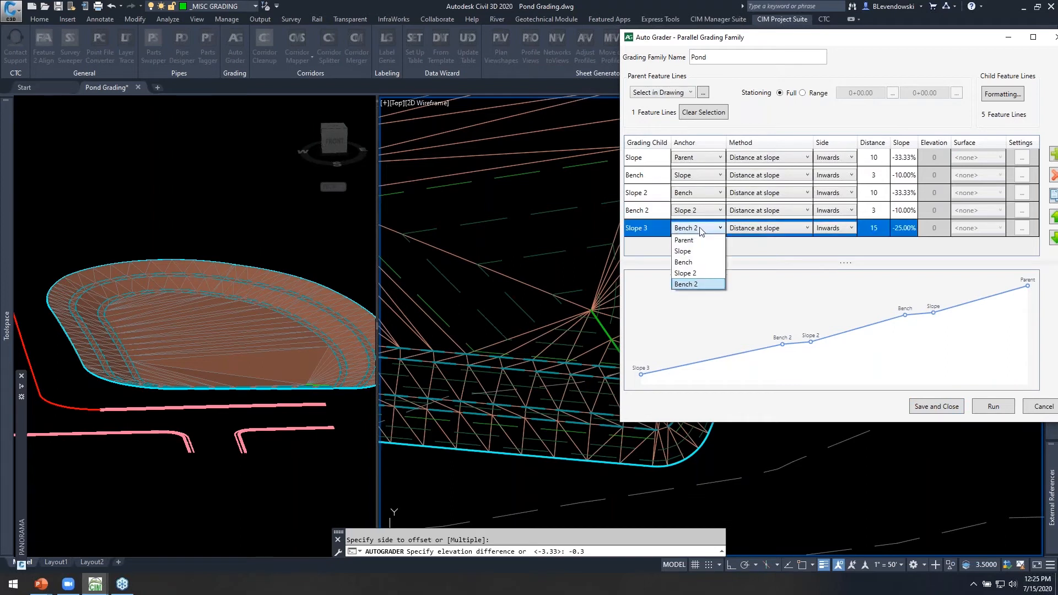
pyautogui.click(698, 281)
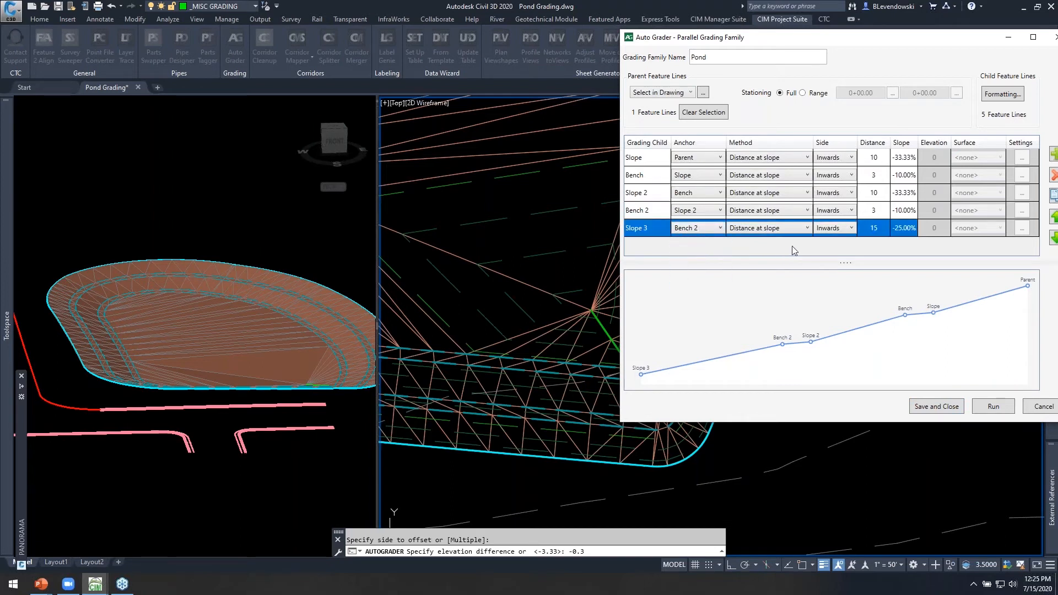
pyautogui.click(881, 229)
pyautogui.click(993, 406)
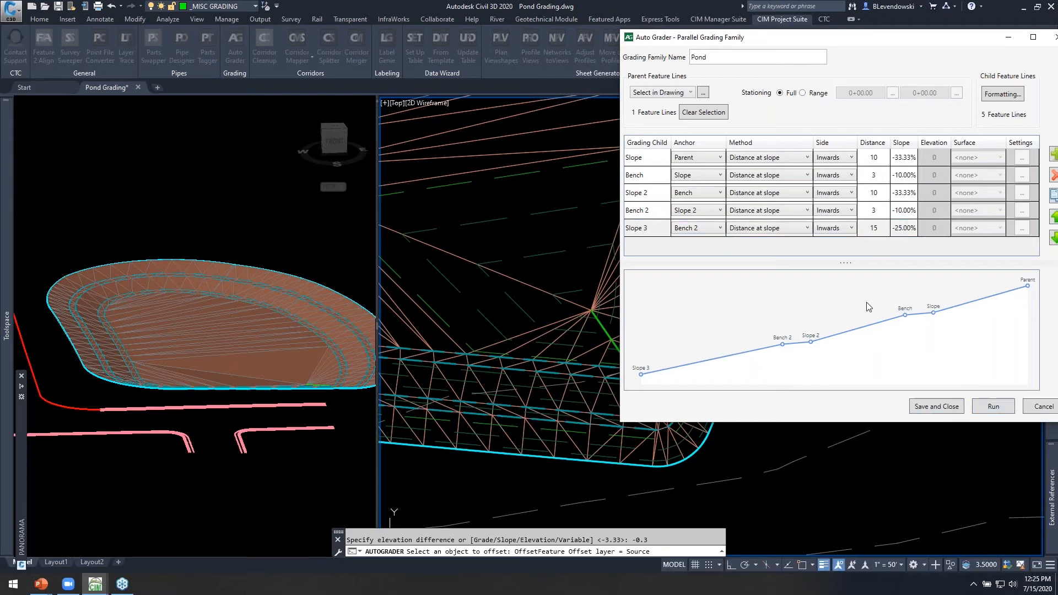
pyautogui.click(942, 406)
pyautogui.click(993, 393)
# - Erase the diagonal feature line at the pond's southeast corner
pyautogui.scroll(-5, 579, 259)
pyautogui.press('Escape')
pyautogui.scroll(6, 702, 308)
pyautogui.scroll(2, 704, 309)
pyautogui.click(728, 286)
pyautogui.scroll(-6, 627, 299)
pyautogui.scroll(-5, 626, 299)
pyautogui.write('e ERASE 1 found')
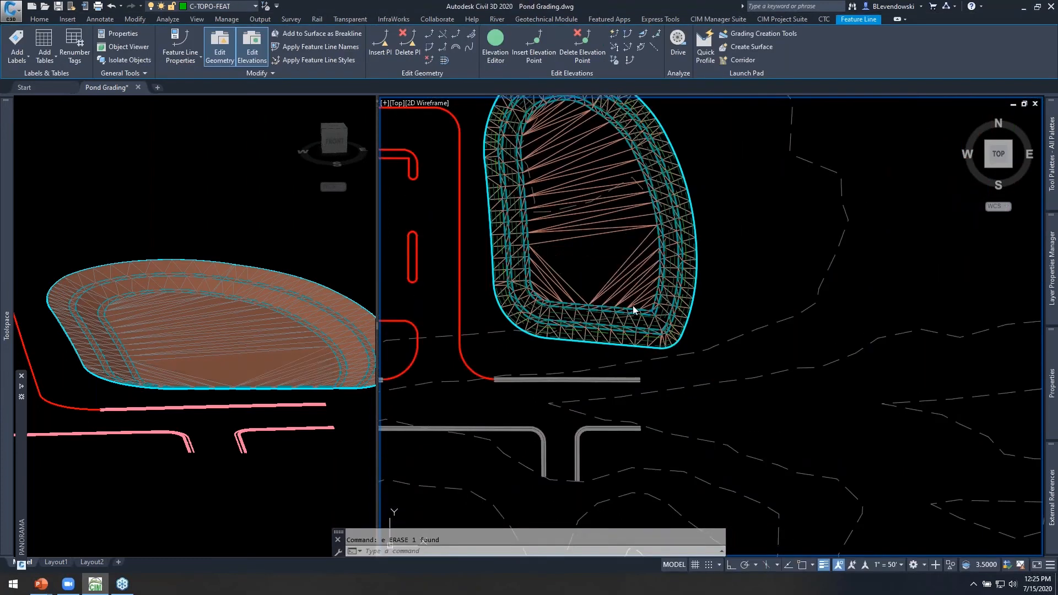
pyautogui.press('Return')
# - Reopen the Pond family in Auto Grader and rerun its grading with the current child feature lines
pyautogui.scroll(6, 661, 270)
pyautogui.click(236, 46)
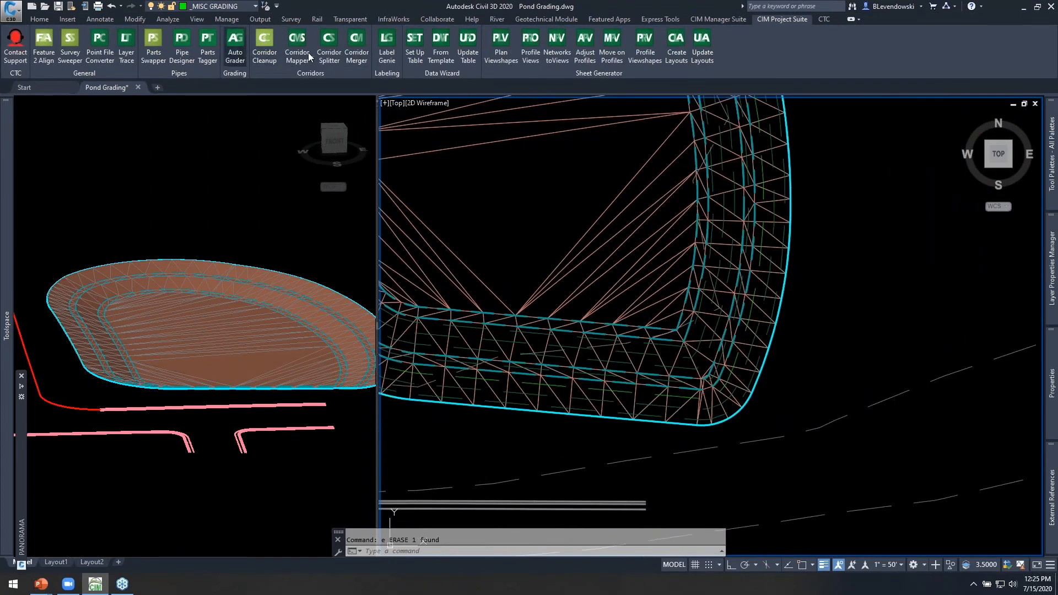
pyautogui.moveTo(791, 107); pyautogui.dragTo(778, 108)
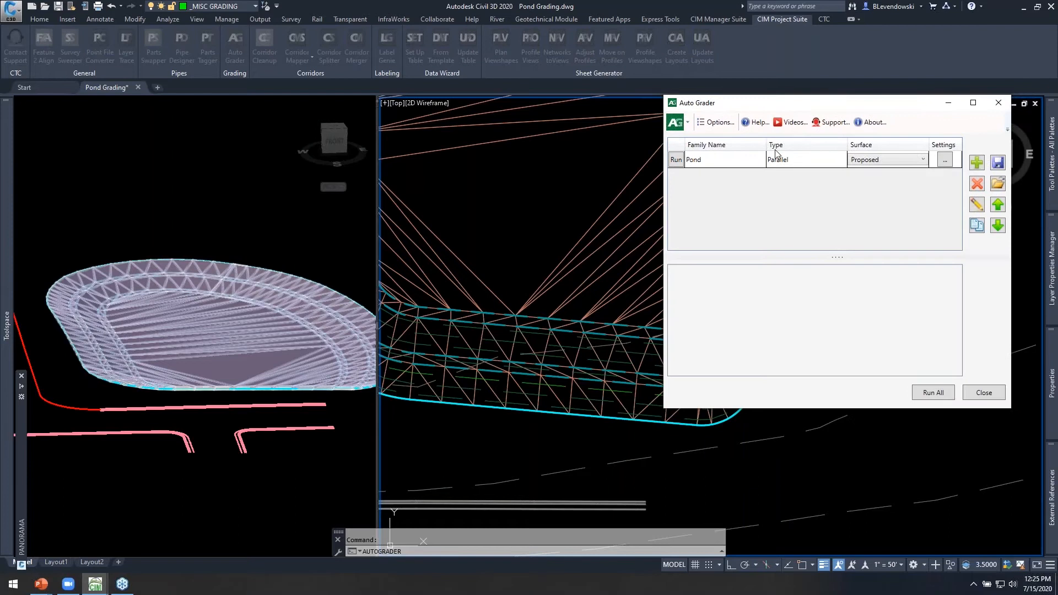
pyautogui.click(777, 156)
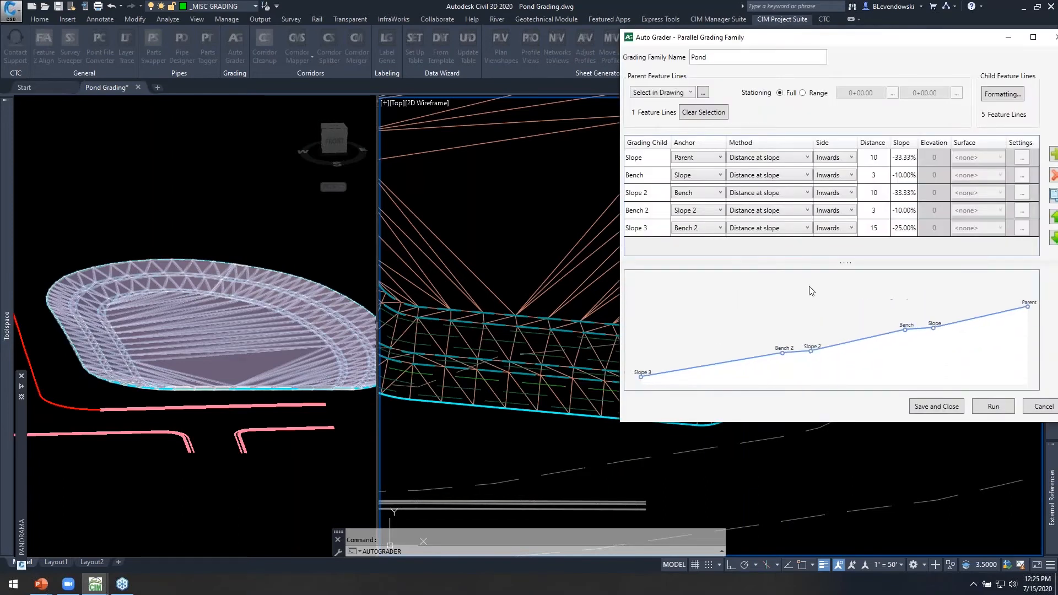
pyautogui.click(1000, 411)
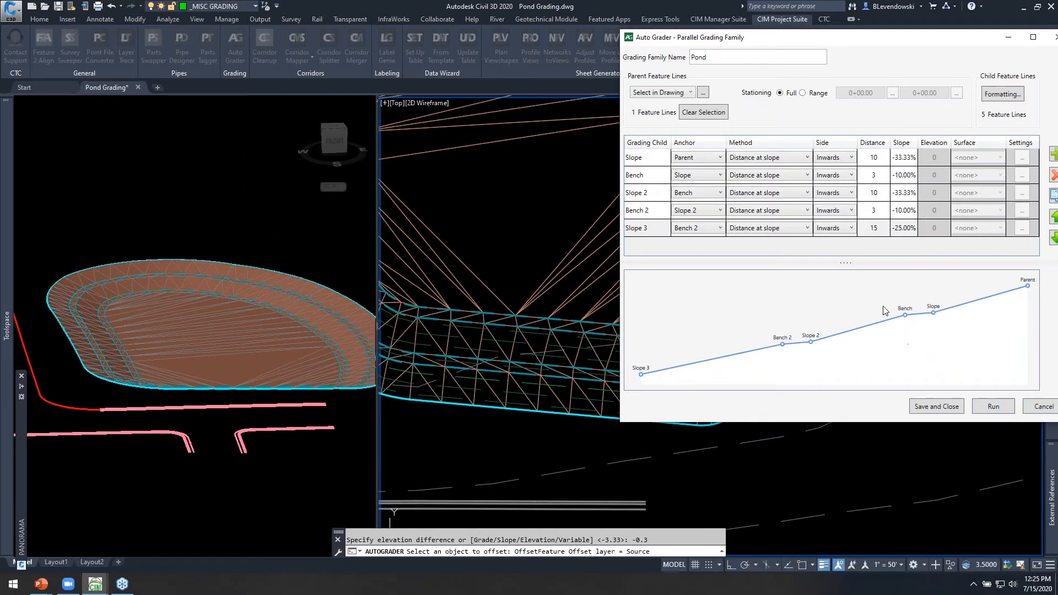
# - Delete the Slope 3 grading child from the Pond family
pyautogui.click(656, 232)
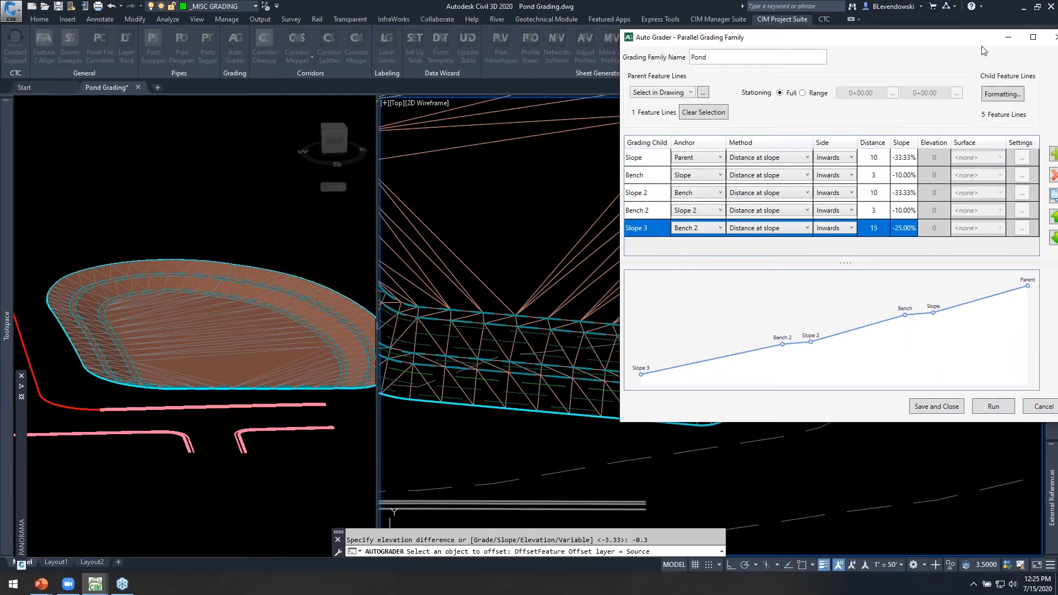
pyautogui.moveTo(901, 39); pyautogui.dragTo(868, 45)
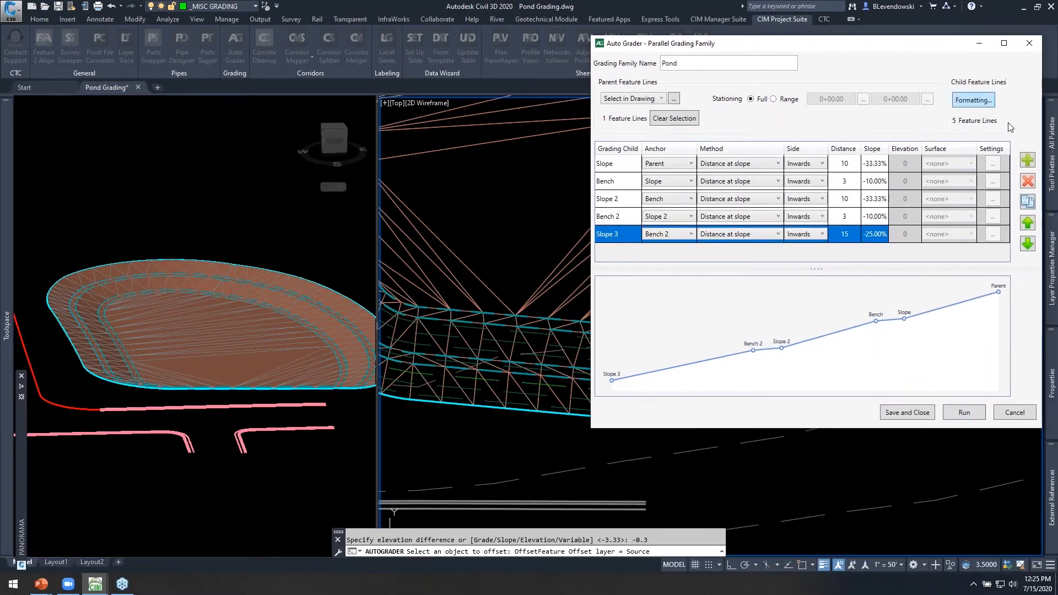
pyautogui.click(1028, 180)
# - Duplicate the Bench 2 grading child and name the copy Slope 3
pyautogui.click(618, 219)
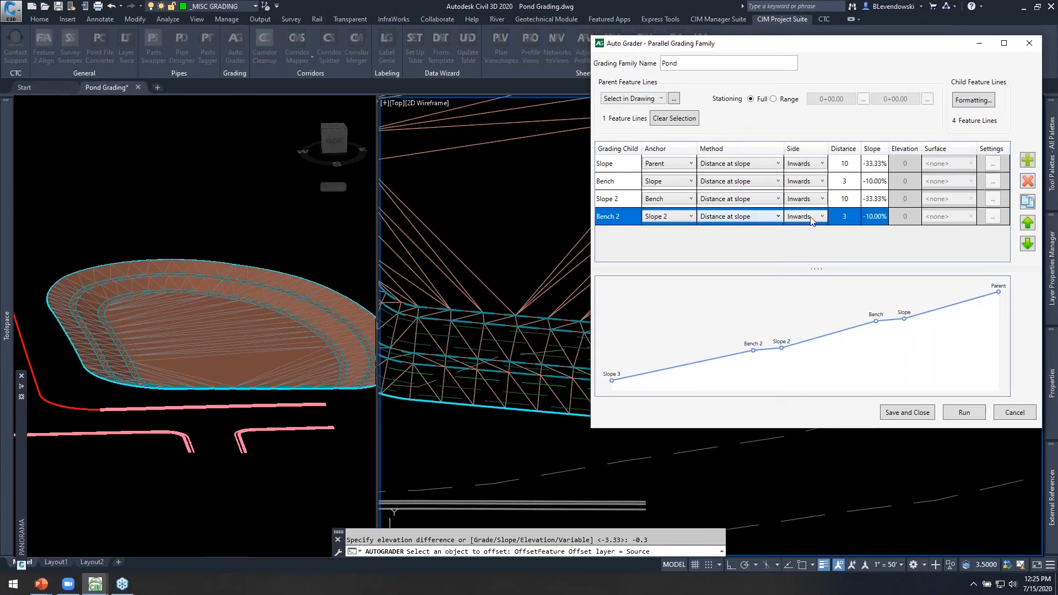
pyautogui.click(1028, 200)
pyautogui.doubleClick(629, 233)
pyautogui.tripleClick(633, 236)
pyautogui.write('Slope 3')
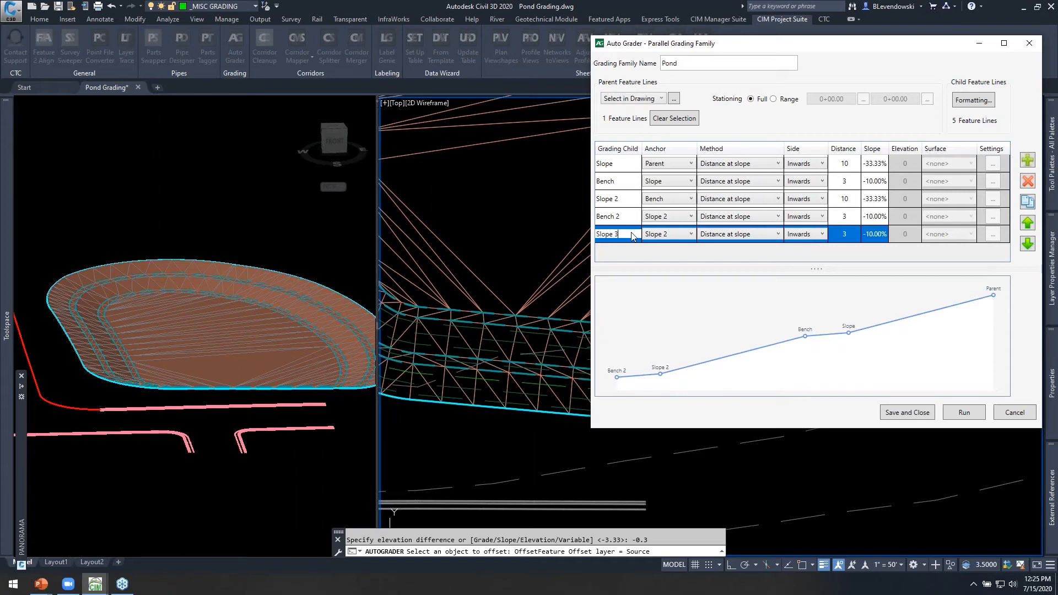
# - Anchor Slope 3 to Bench 2 with a distance of 15 and a slope of -33%, and run the grading
pyautogui.click(616, 219)
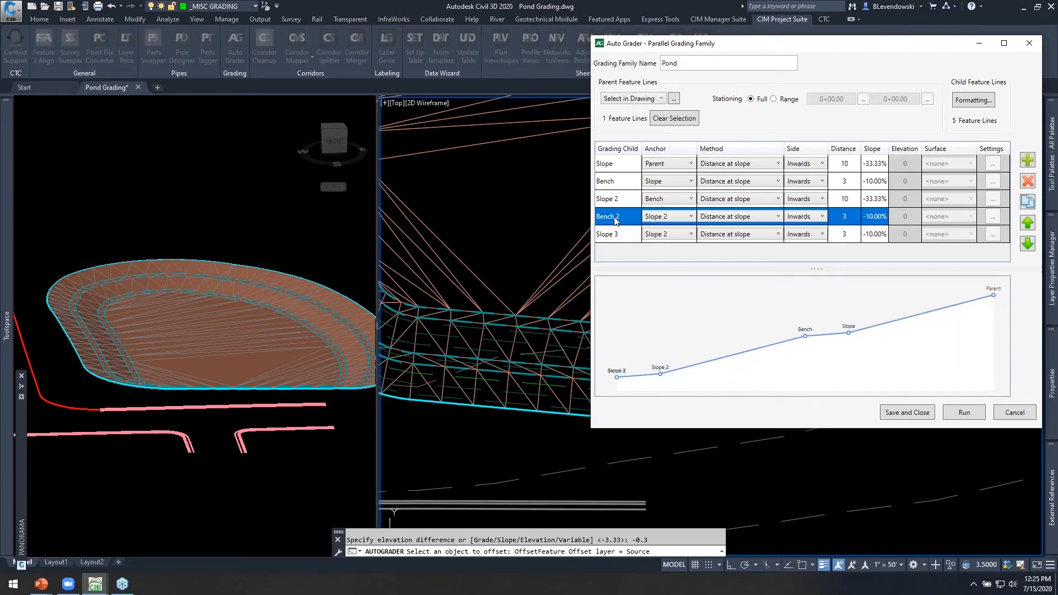
pyautogui.click(678, 239)
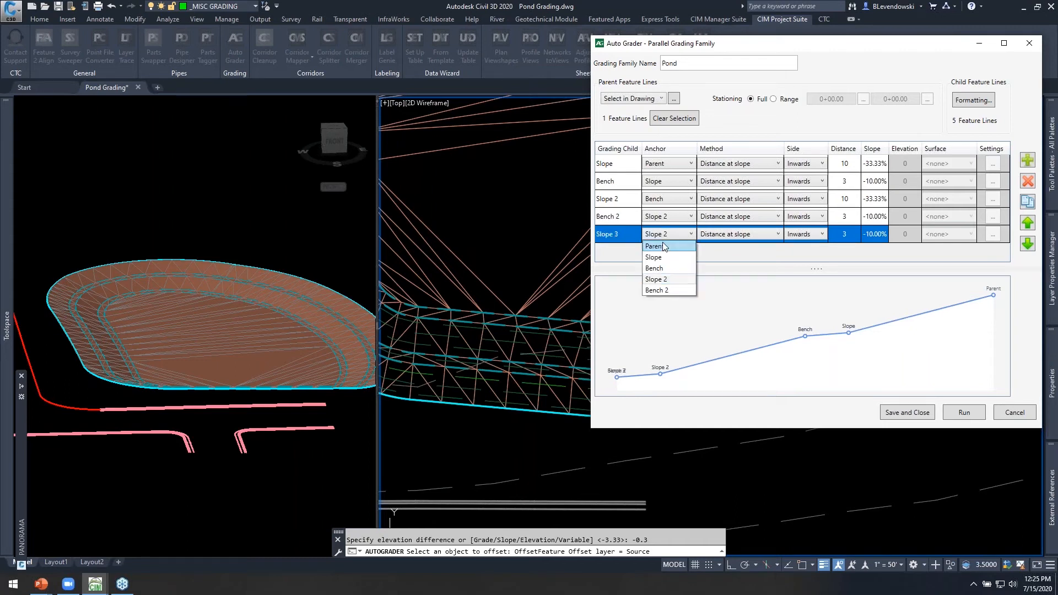
pyautogui.click(660, 289)
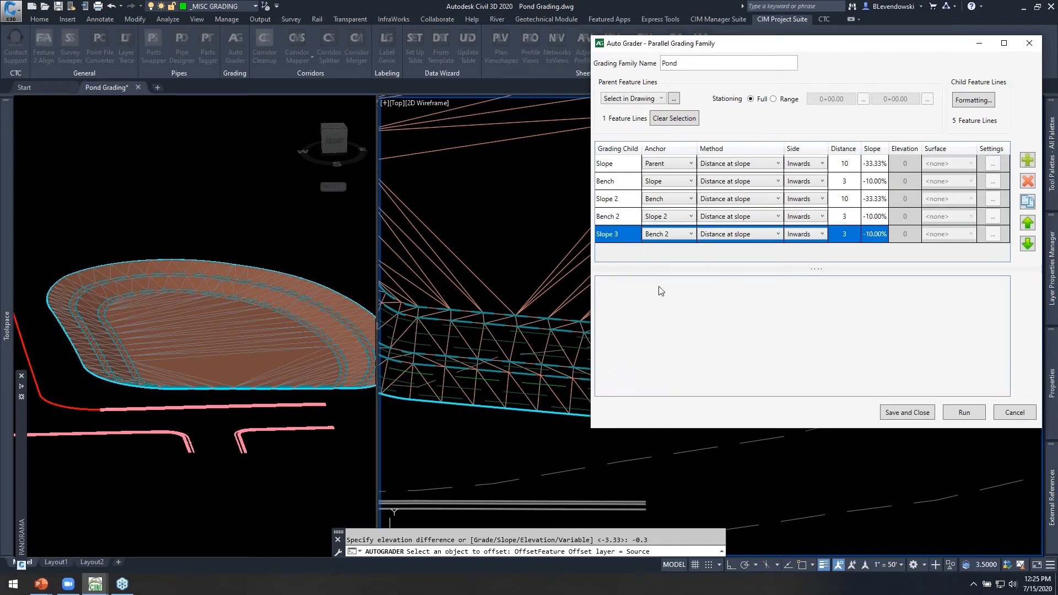
pyautogui.click(849, 235)
pyautogui.write('15')
pyautogui.press('Tab')
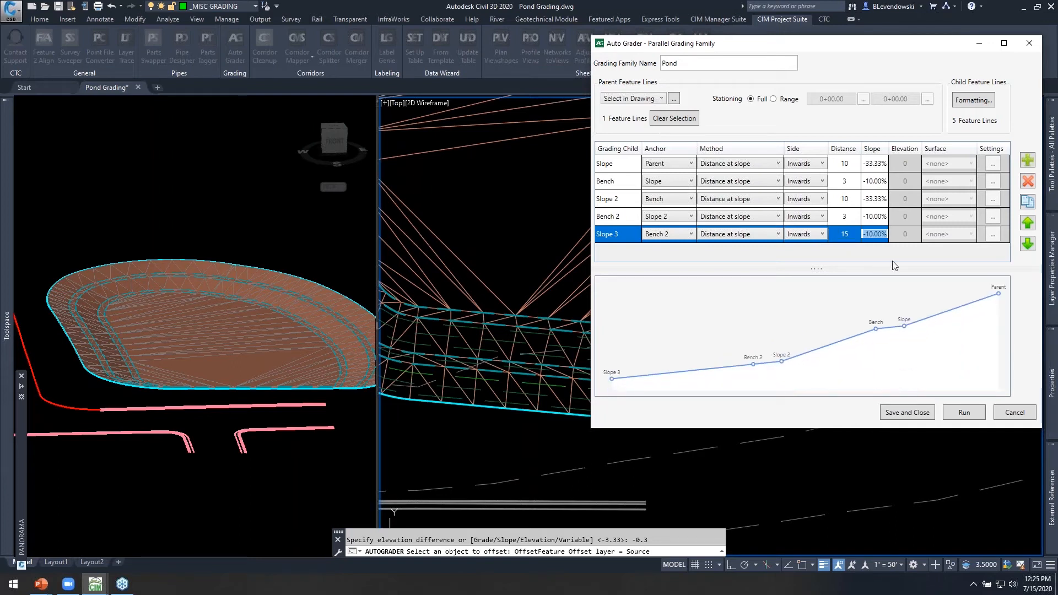
pyautogui.write('-33')
pyautogui.press('Tab')
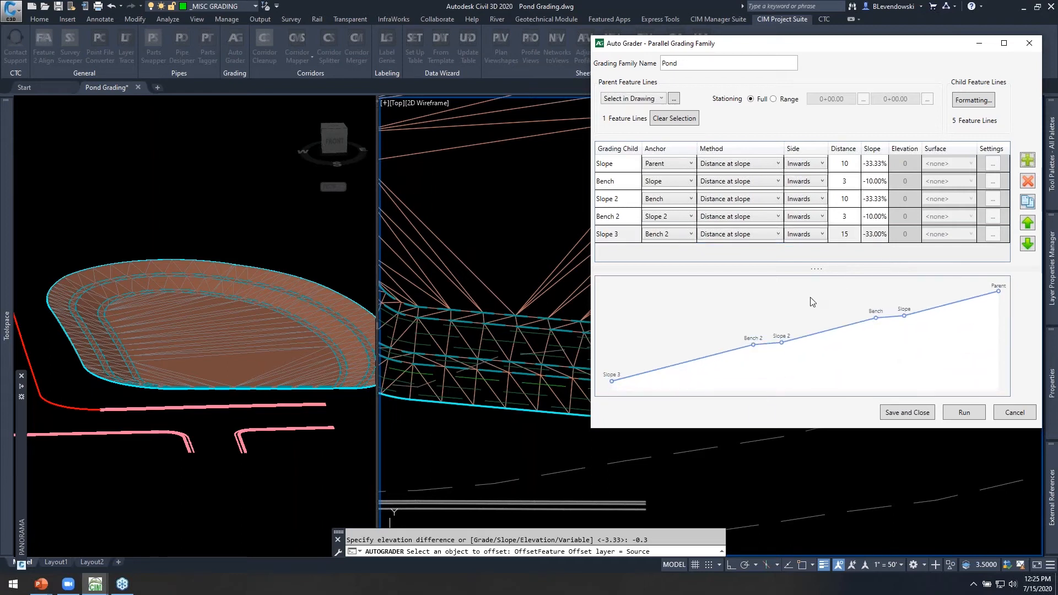
pyautogui.click(965, 413)
# - Rerun the Pond grading with Slope 3's distance set to 10, and save and close Auto Grader
pyautogui.click(851, 238)
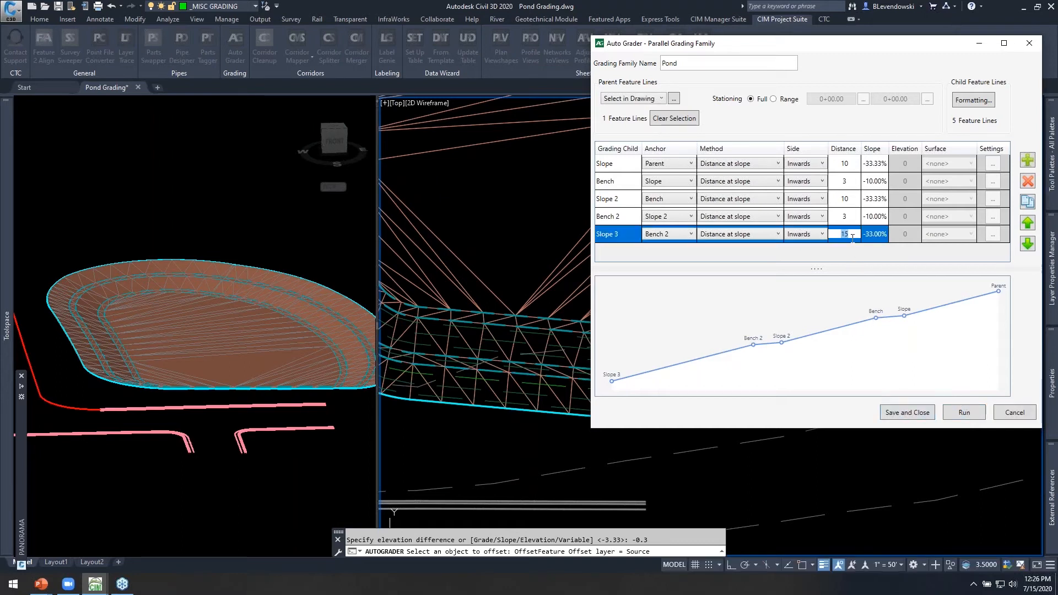
pyautogui.write('10')
pyautogui.press('Tab')
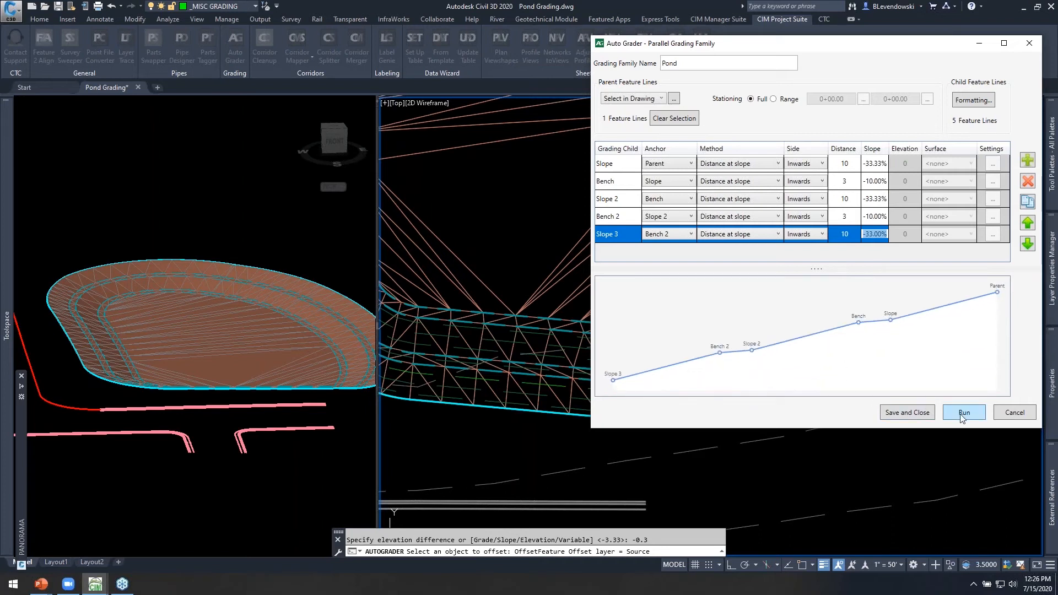
pyautogui.click(962, 414)
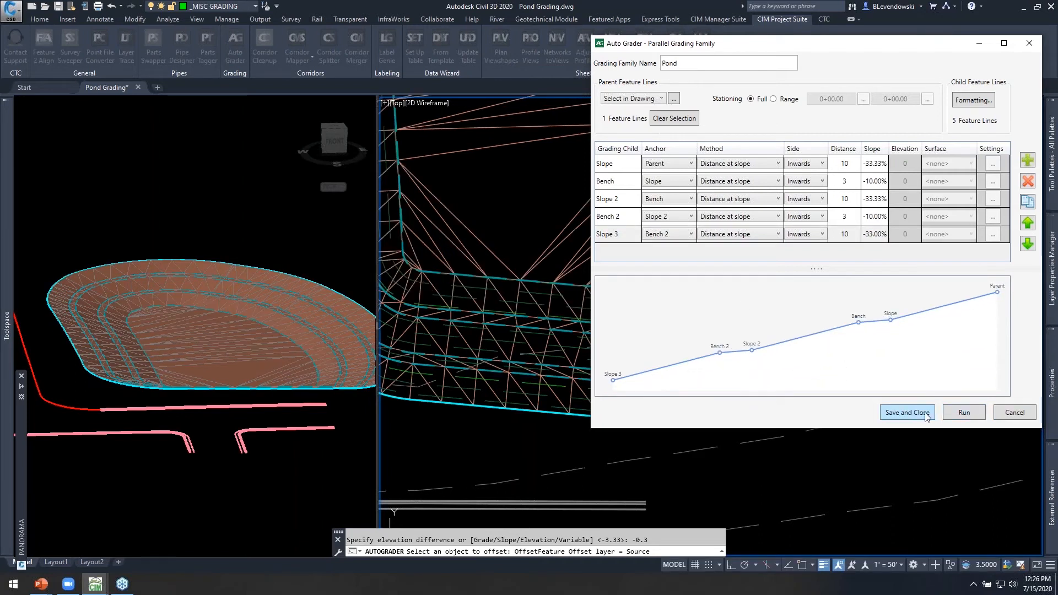
pyautogui.click(907, 414)
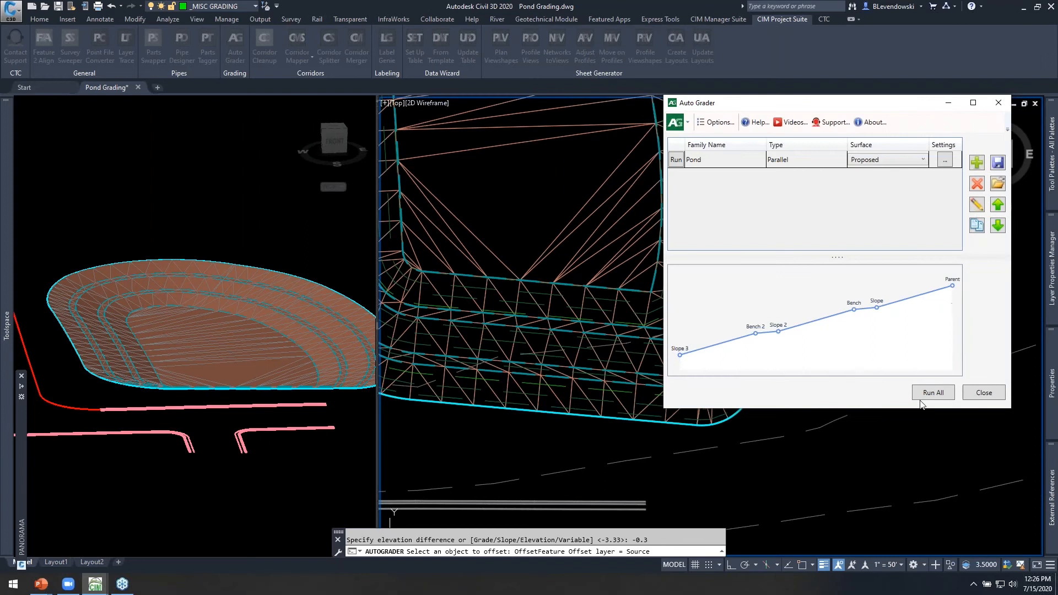
pyautogui.click(984, 393)
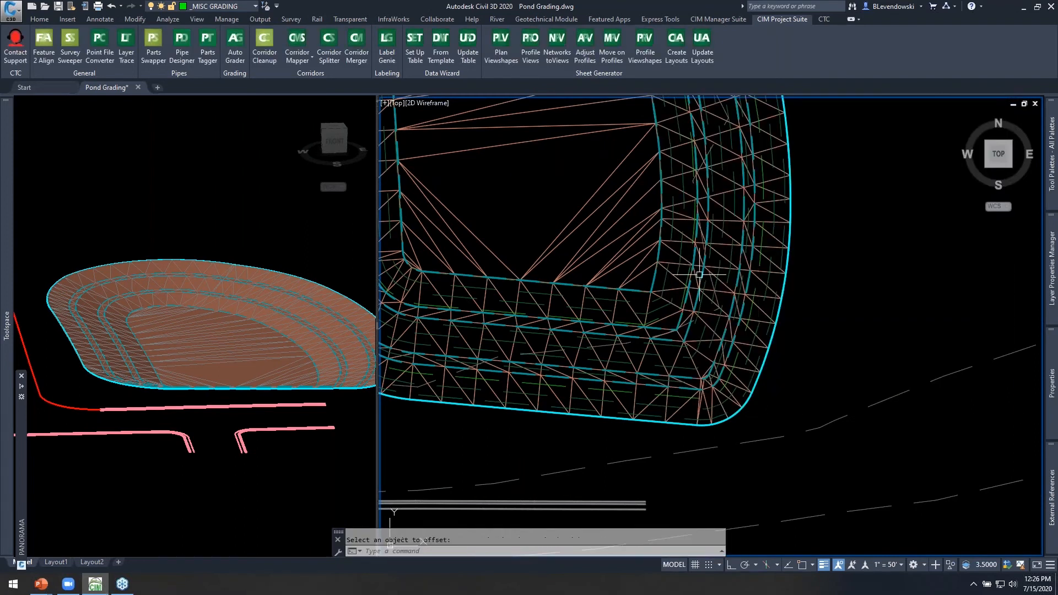
# - Examine the regraded pond's southeast corner, inner slope feature lines and overall outline in plan view
pyautogui.scroll(-3, 787, 315)
pyautogui.scroll(1, 713, 307)
pyautogui.press('Escape')
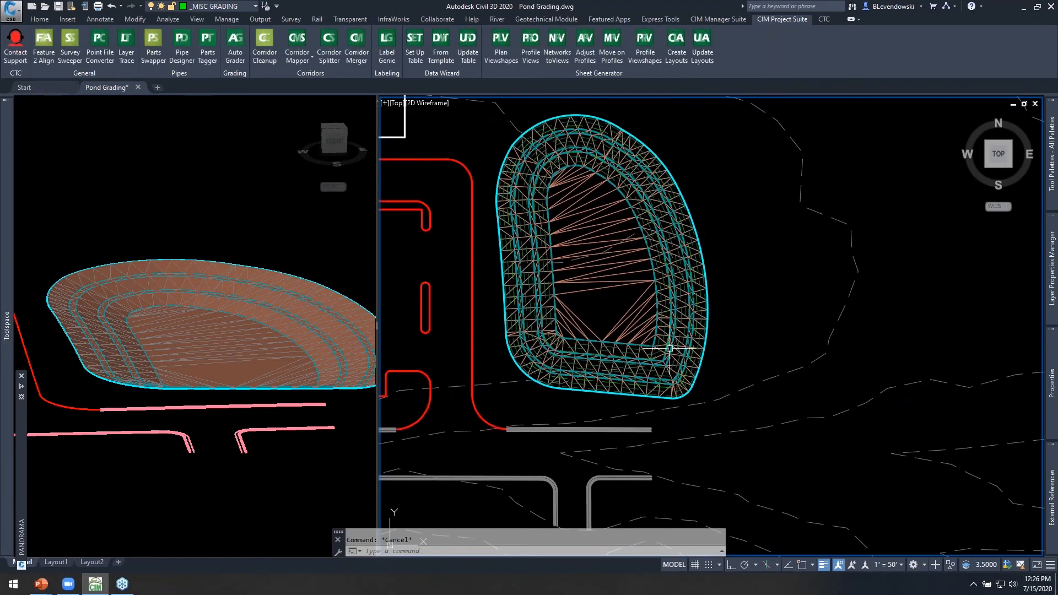
pyautogui.scroll(5, 640, 349)
pyautogui.scroll(2, 642, 351)
pyautogui.scroll(-2, 697, 362)
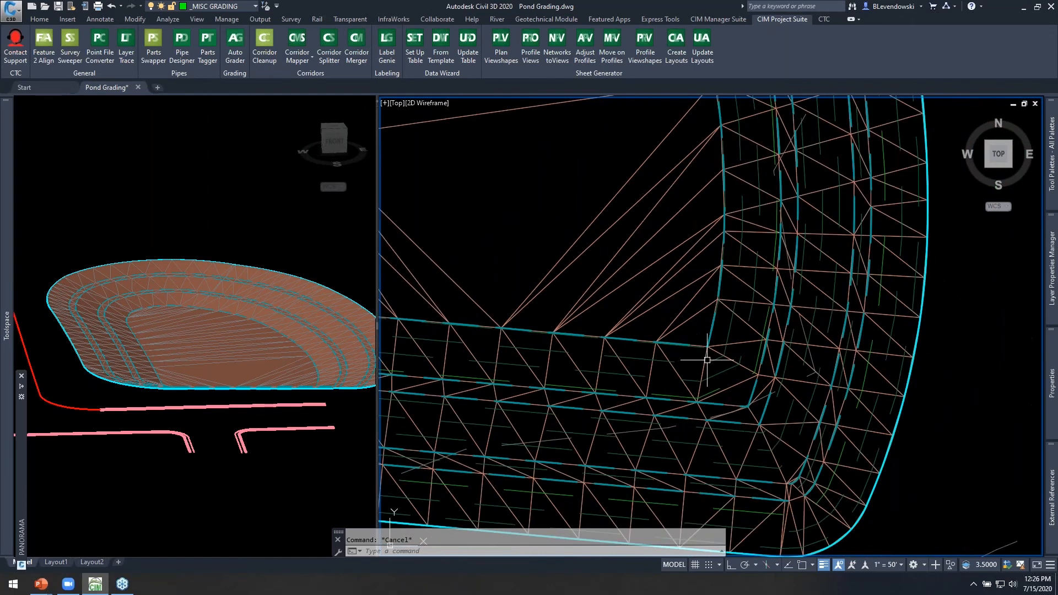
pyautogui.scroll(2, 711, 362)
pyautogui.scroll(-2, 712, 364)
pyautogui.scroll(2, 711, 358)
pyautogui.scroll(-4, 713, 380)
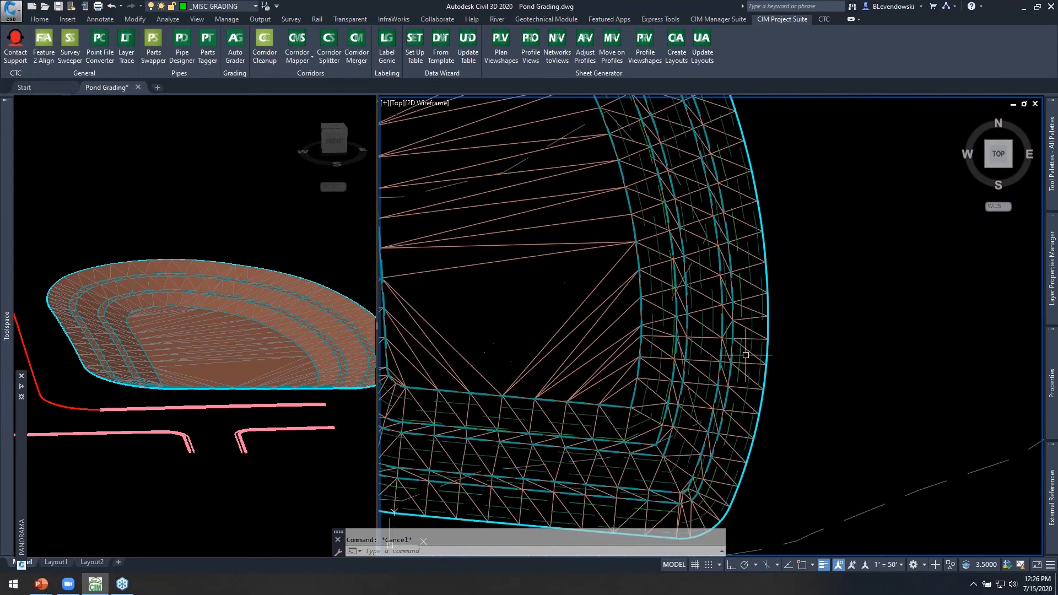
pyautogui.scroll(-2, 713, 389)
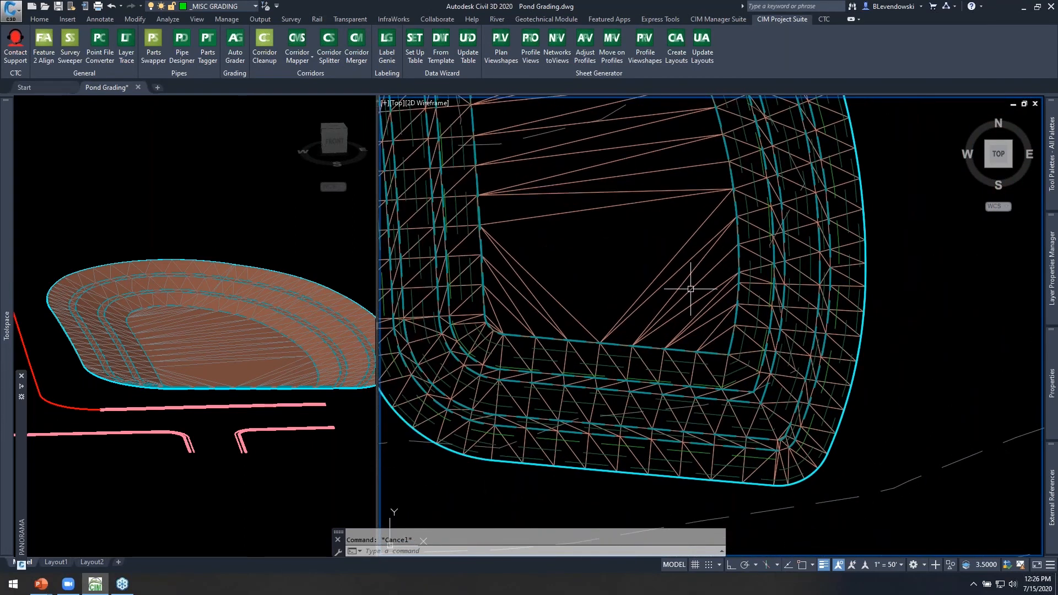
pyautogui.scroll(3, 673, 339)
pyautogui.scroll(4, 717, 339)
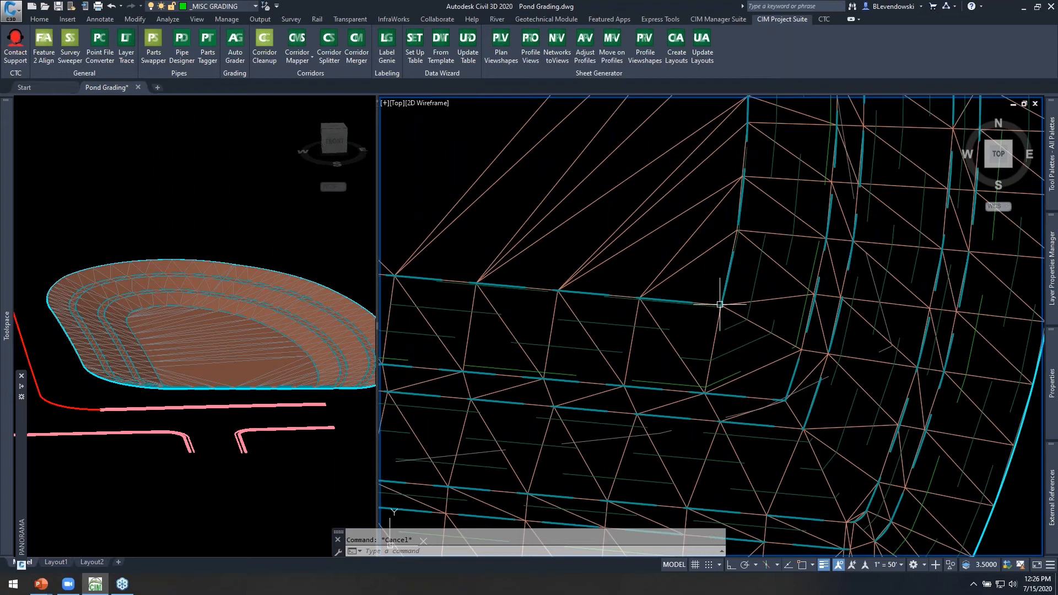
pyautogui.moveTo(779, 394)
pyautogui.scroll(-2, 753, 382)
pyautogui.scroll(-3, 753, 382)
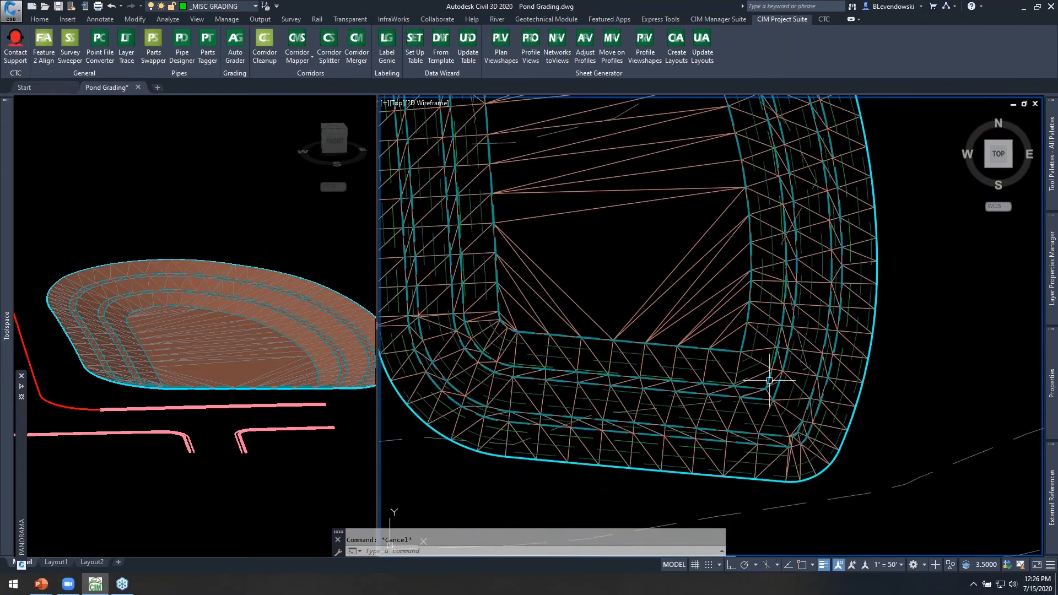
pyautogui.scroll(-3, 650, 336)
pyautogui.moveTo(670, 231); pyautogui.dragTo(671, 319, button='middle')
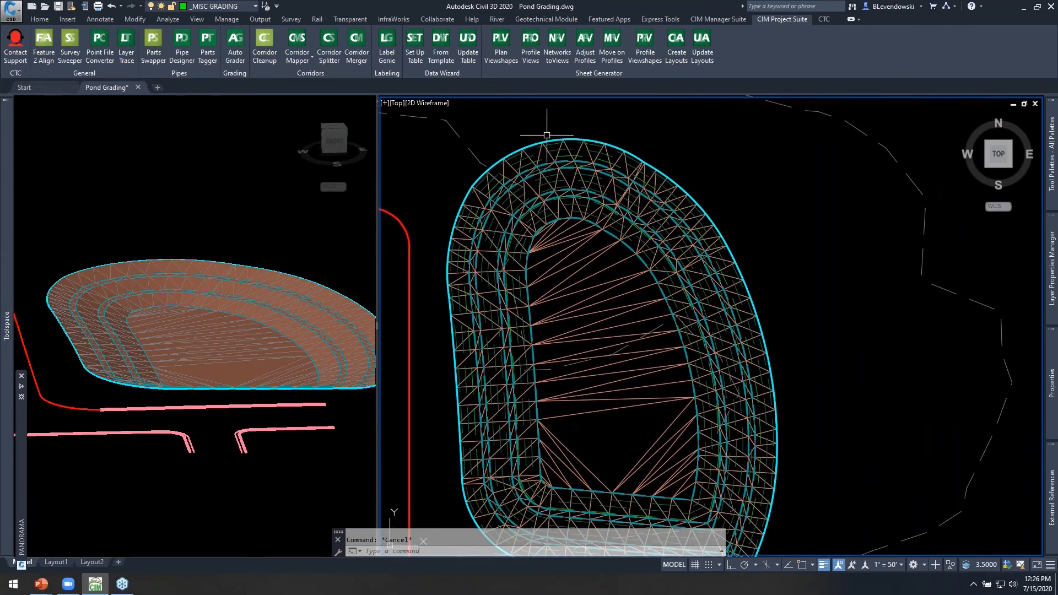
pyautogui.moveTo(846, 364)
pyautogui.mouseDown(button='middle')
pyautogui.moveTo(859, 314)
pyautogui.moveTo(858, 379)
pyautogui.mouseUp(button='middle')
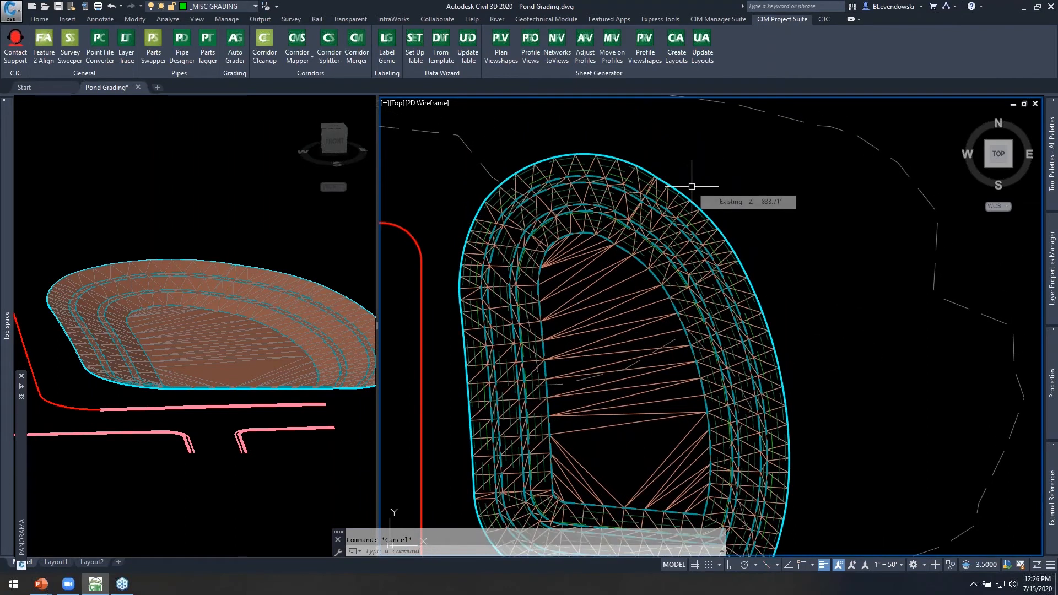
pyautogui.click(268, 237)
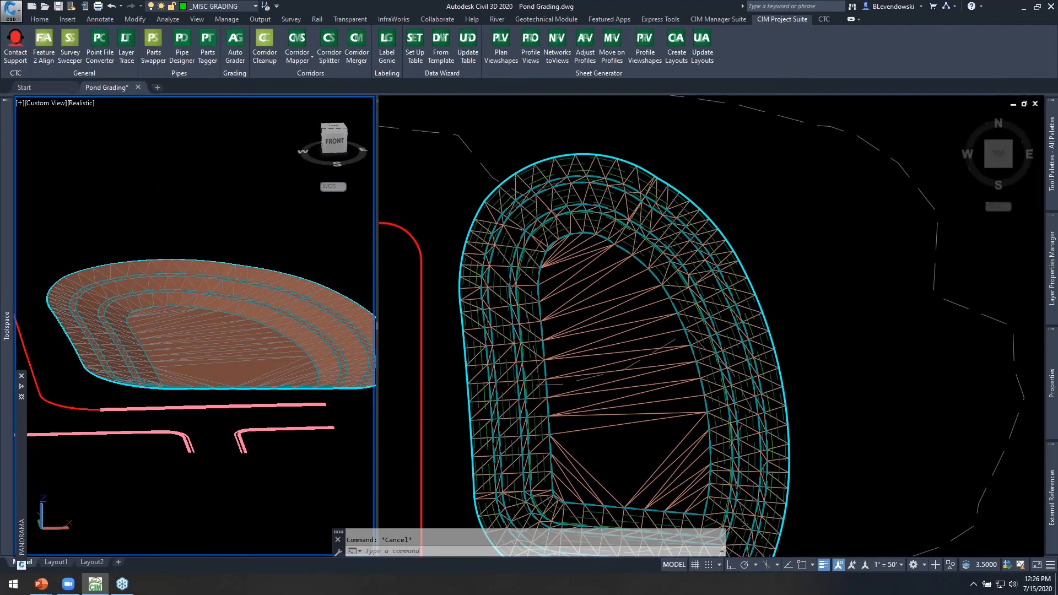
pyautogui.click(704, 183)
pyautogui.moveTo(680, 167); pyautogui.dragTo(652, 174, button='middle')
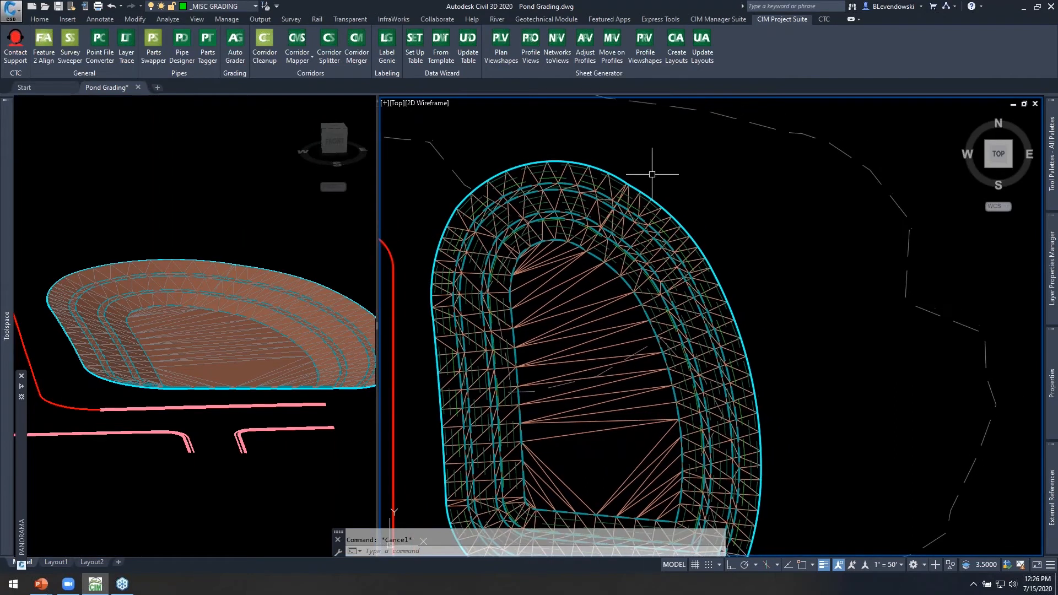
# - Reopen the Pond family in Auto Grader and add a grading child named Berm
pyautogui.click(235, 41)
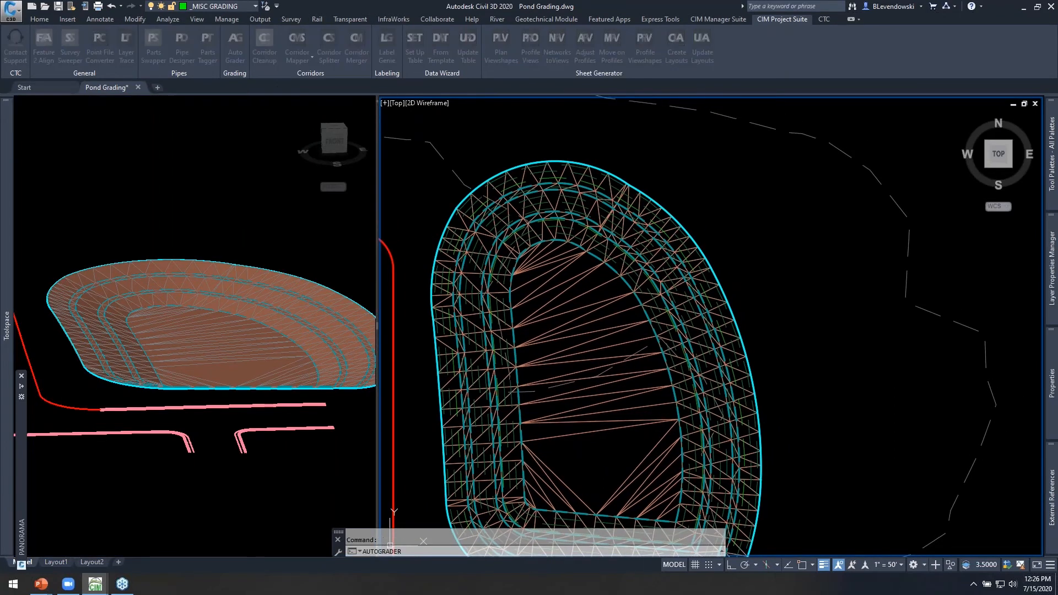
pyautogui.click(780, 162)
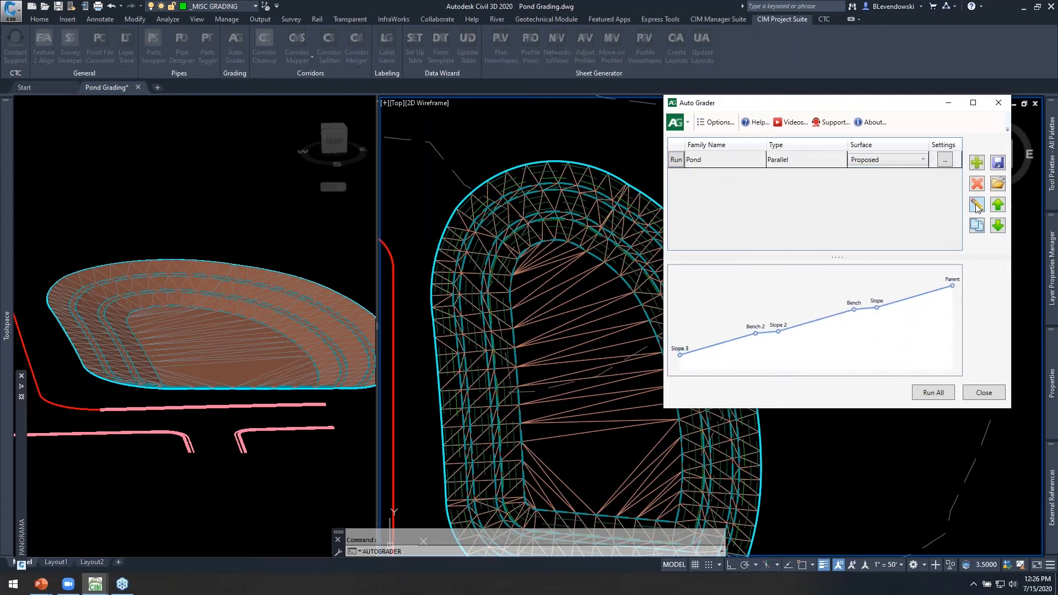
pyautogui.click(977, 205)
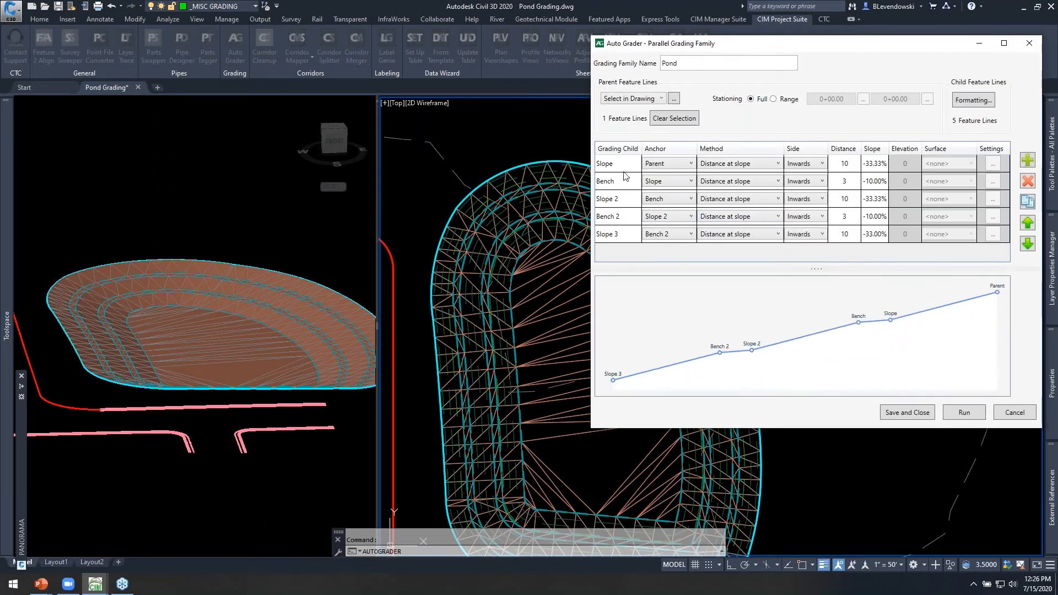
pyautogui.click(1027, 161)
pyautogui.click(621, 253)
pyautogui.click(621, 253)
pyautogui.write('Berm')
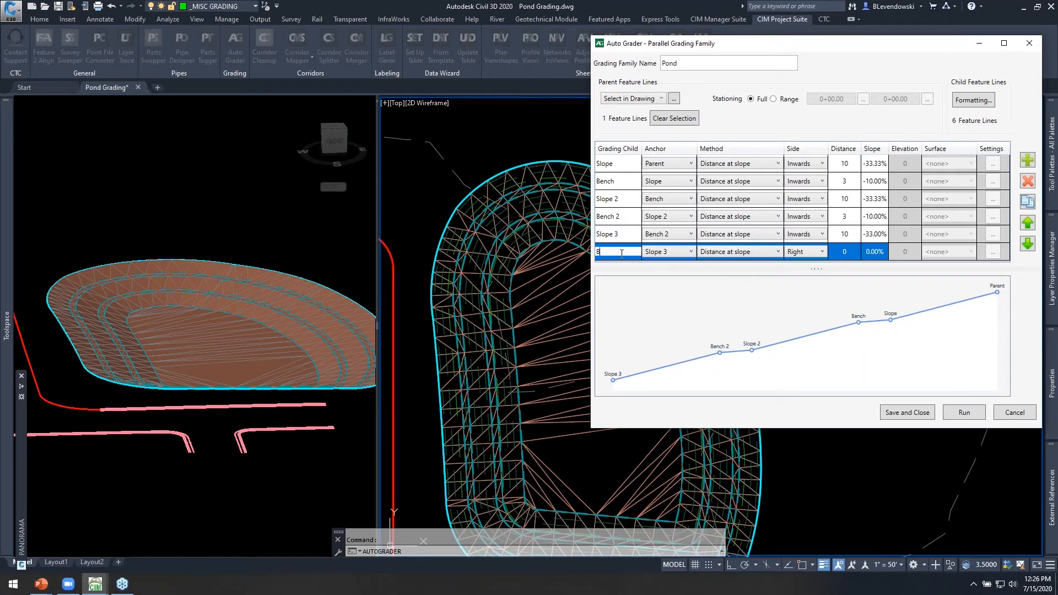
# - Anchor the Berm child to Parent and set its method to Slope to relative elevation
pyautogui.click(669, 249)
pyautogui.click(666, 267)
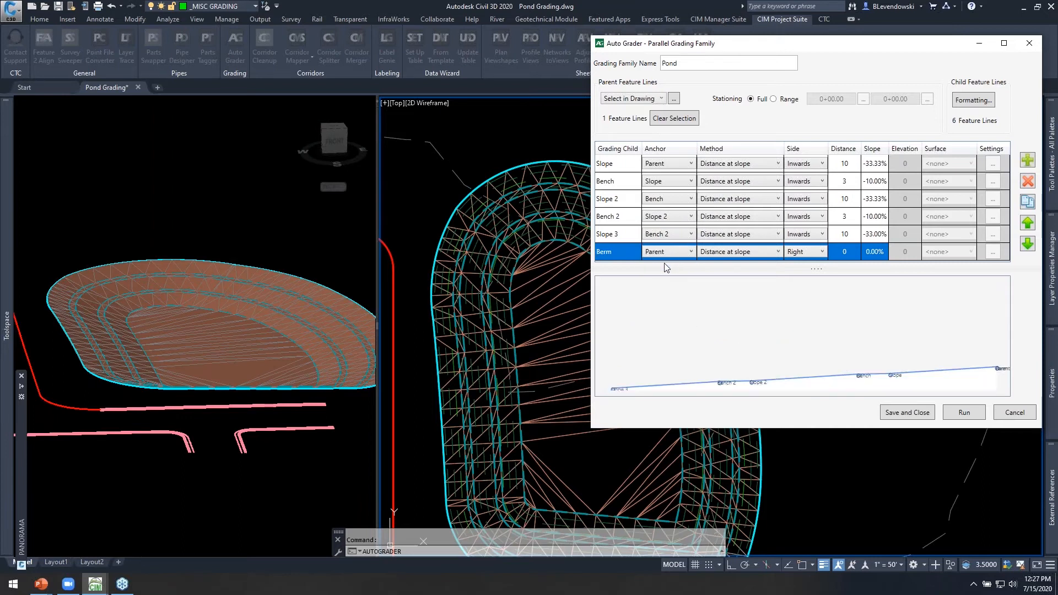
pyautogui.click(735, 251)
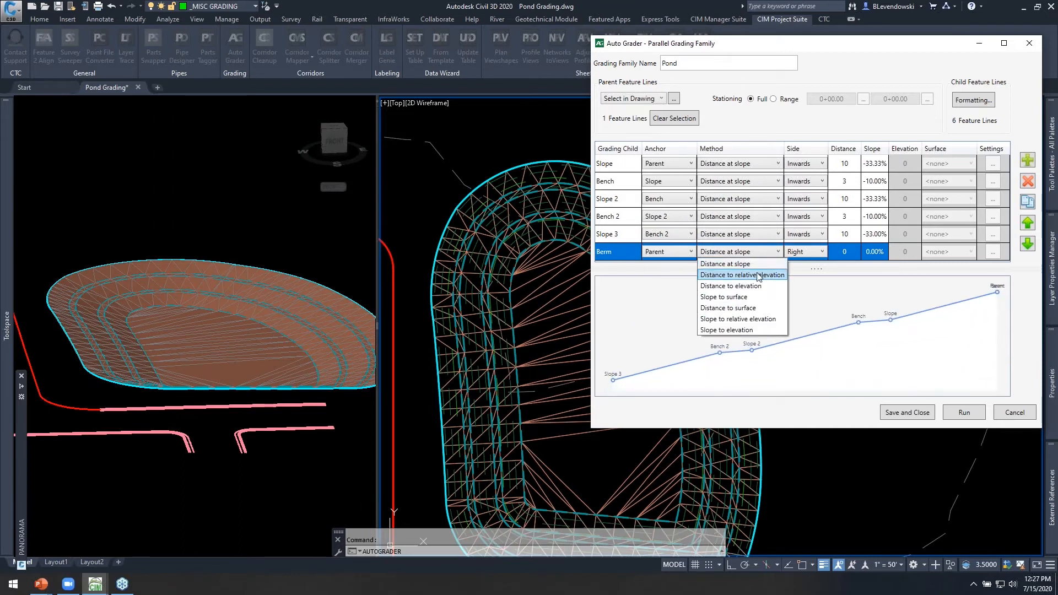
pyautogui.click(725, 320)
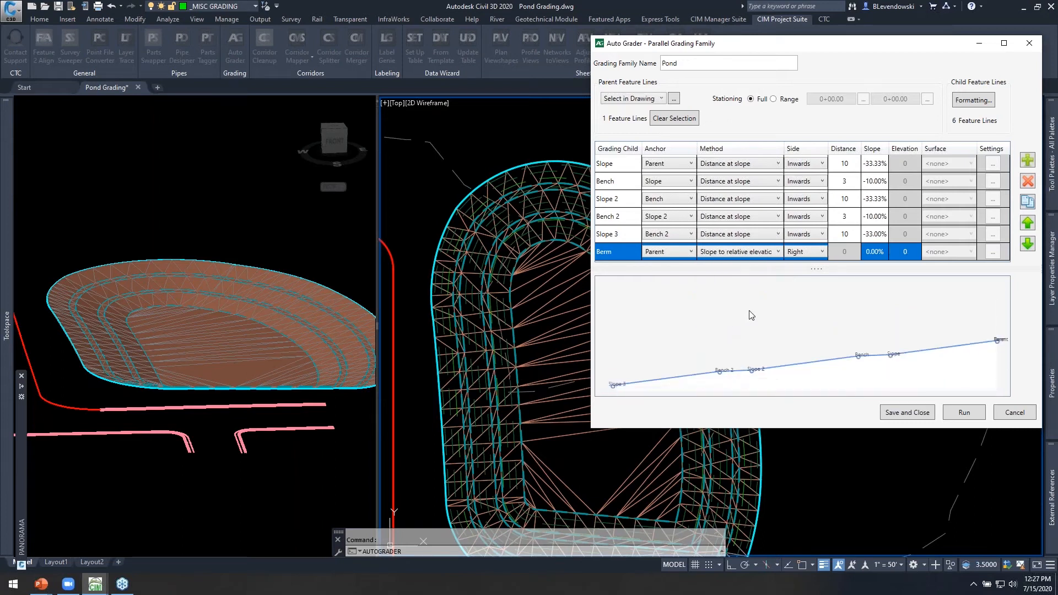
# - Set the Berm child's side to Outwards, its slope to 25% and its relative elevation to 2
pyautogui.click(811, 252)
pyautogui.click(797, 299)
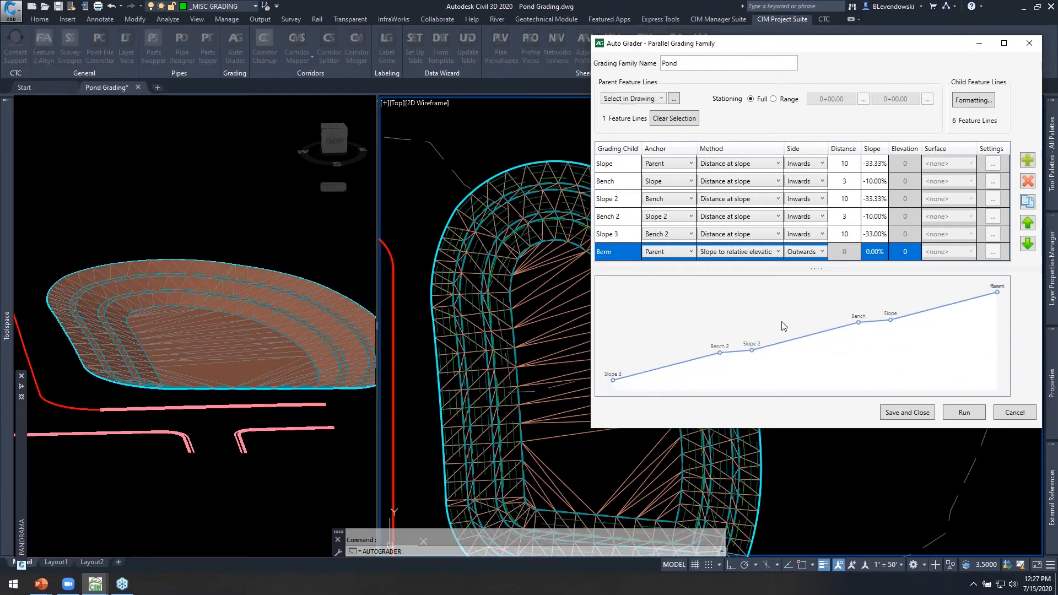
pyautogui.write('25')
pyautogui.press('Tab')
pyautogui.write('2')
pyautogui.press('Tab')
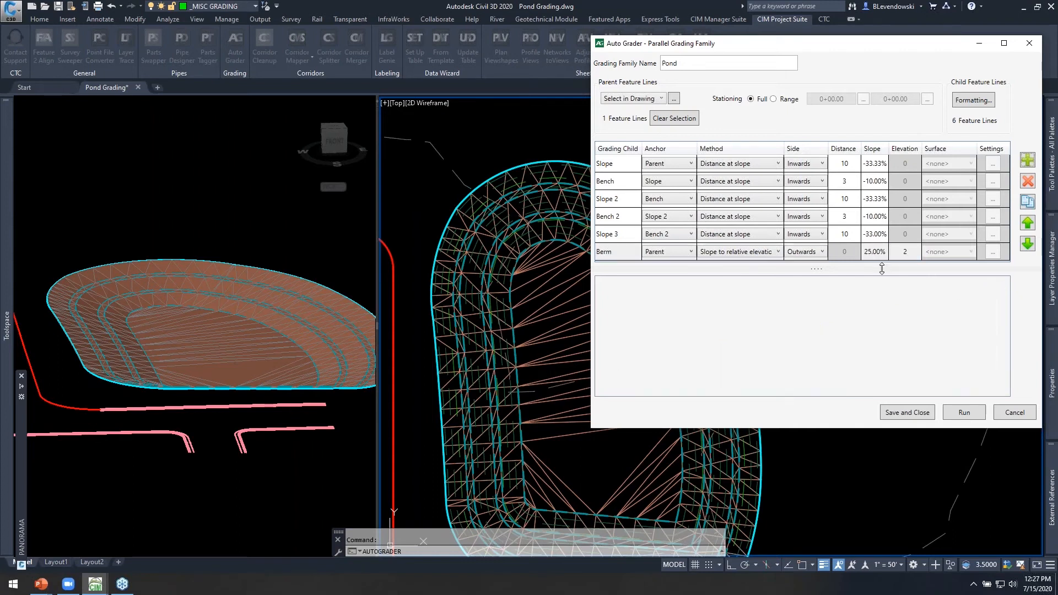
# - Assign the Slope 2 child to the _POND BERM layer in the child formatting and run the Pond grading
pyautogui.click(970, 101)
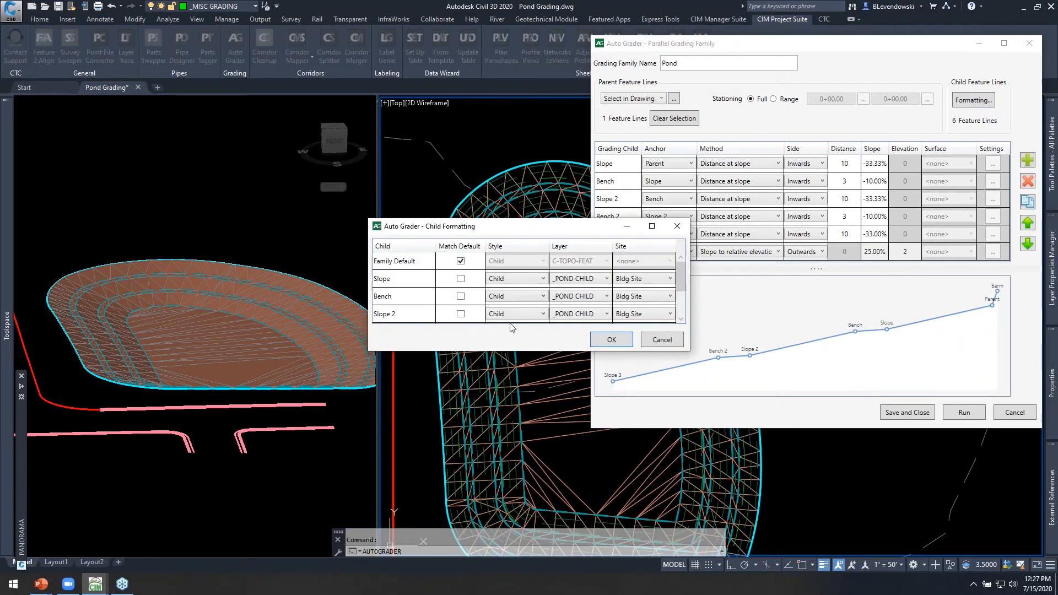
pyautogui.click(577, 315)
pyautogui.click(580, 314)
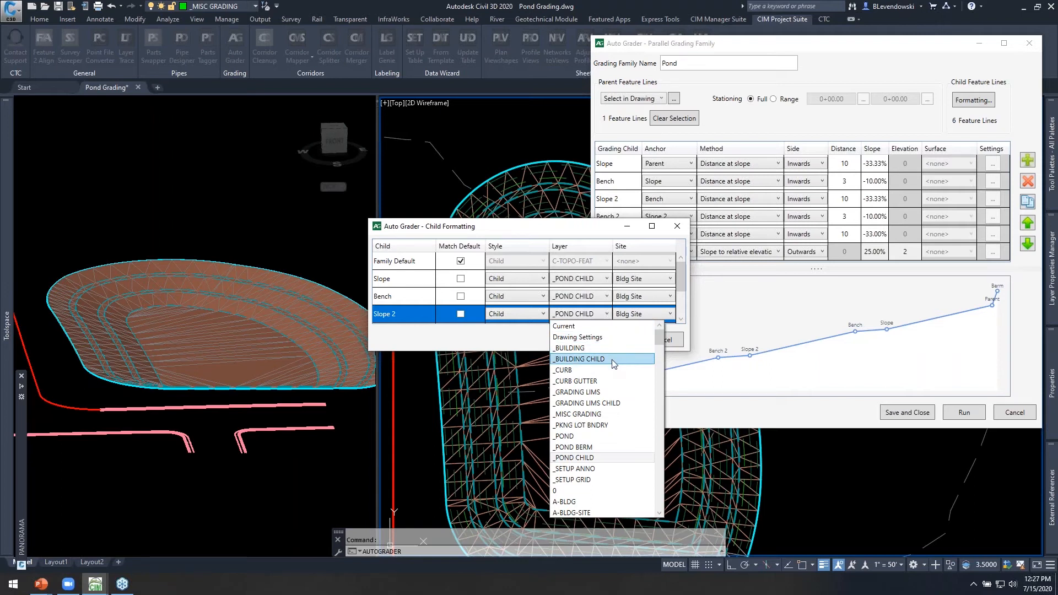
pyautogui.click(583, 447)
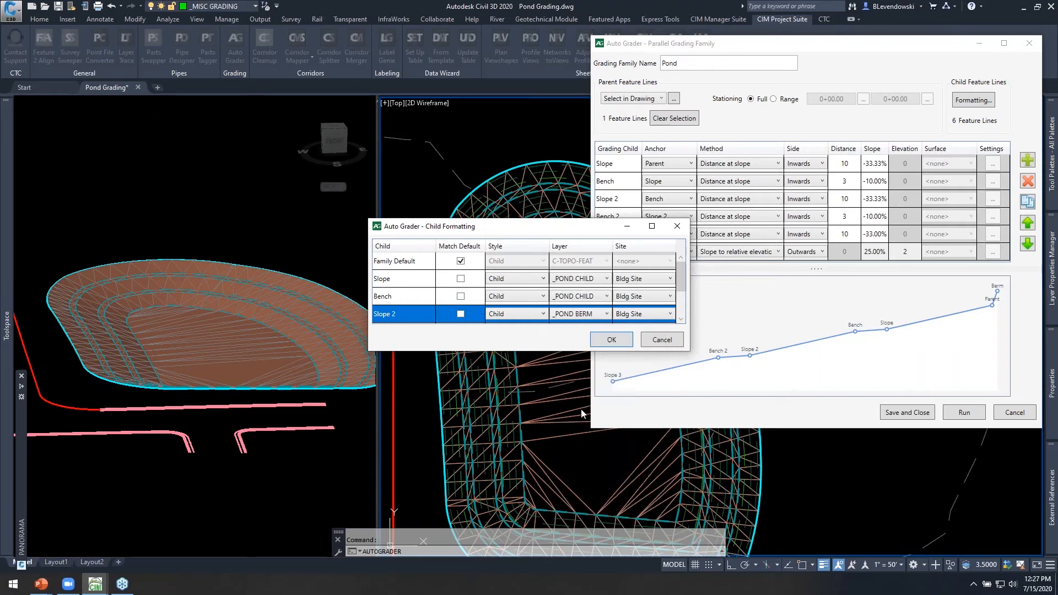
pyautogui.click(611, 341)
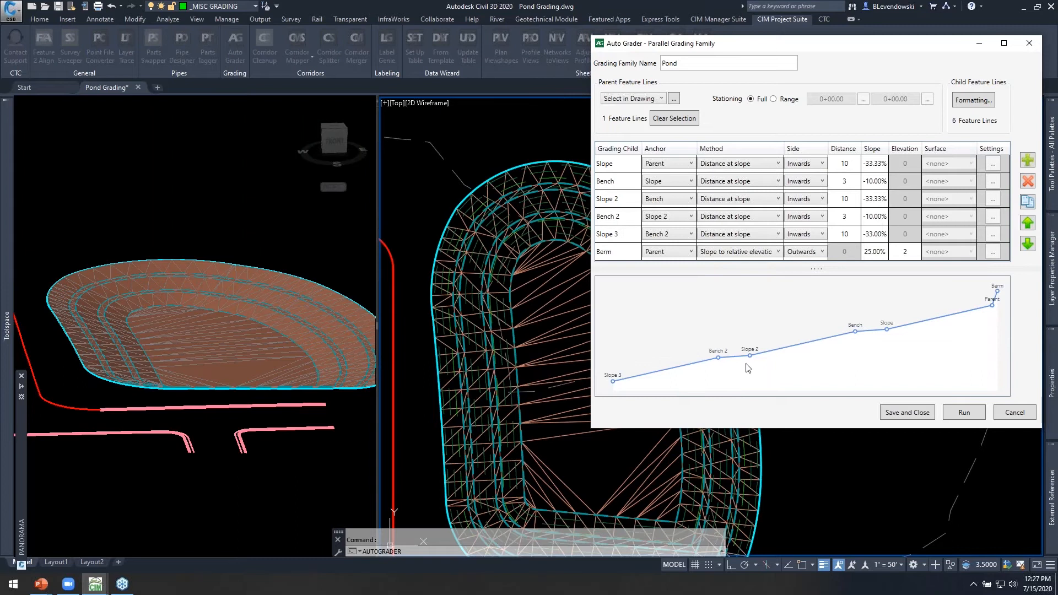
pyautogui.click(964, 416)
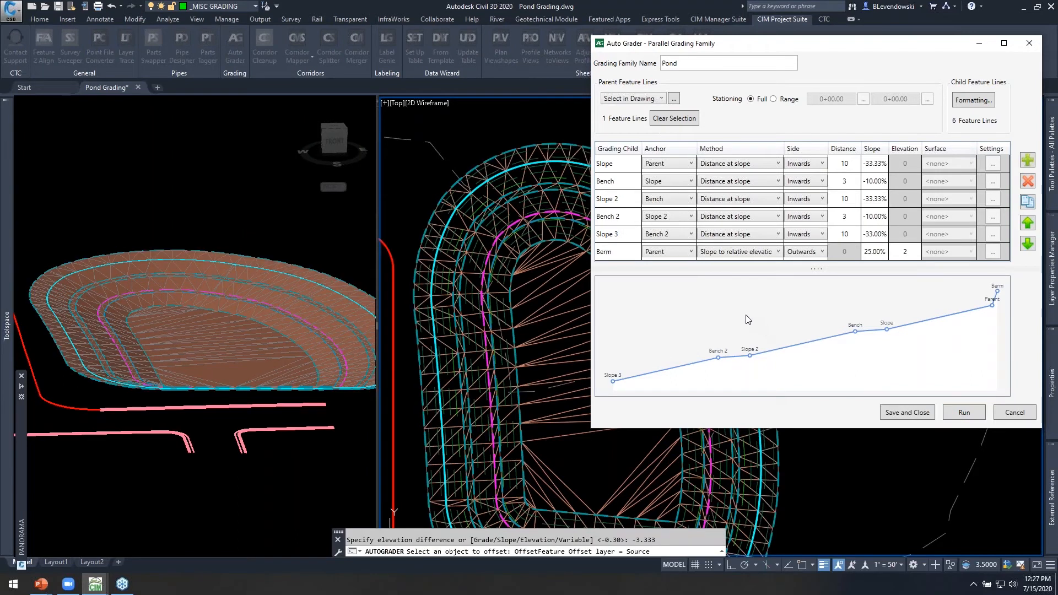
# - Reopen the child formatting and set the Slope 2 child's layer back to _POND CHILD
pyautogui.click(622, 253)
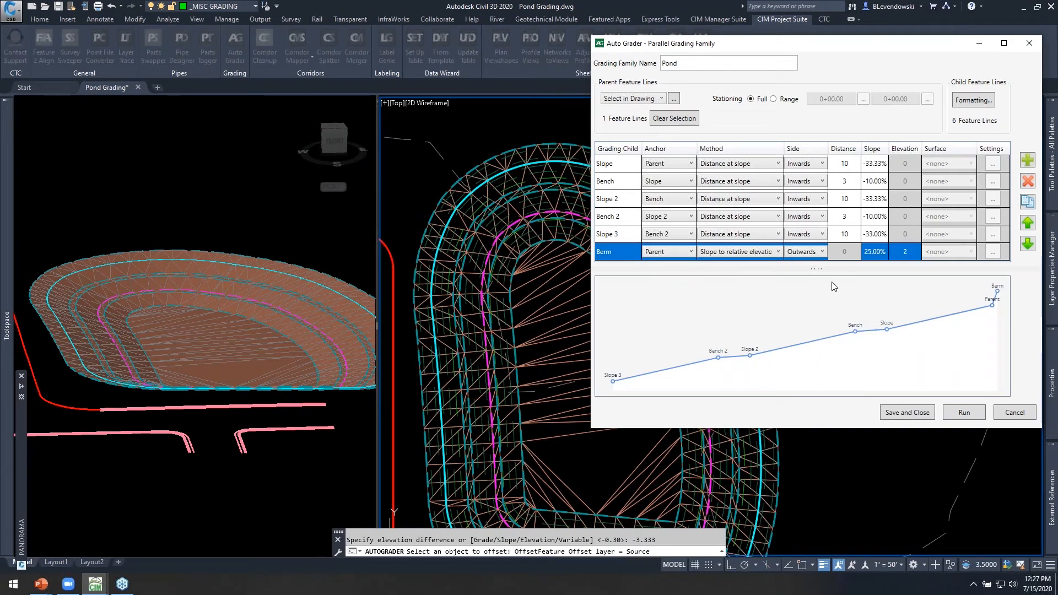
pyautogui.click(973, 100)
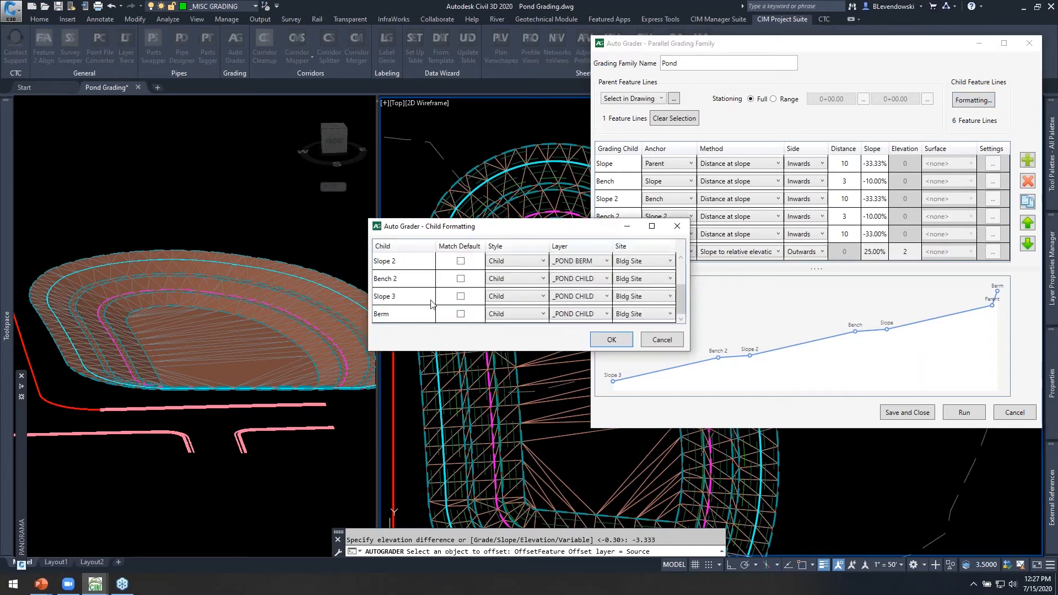
pyautogui.scroll(3, 493, 310)
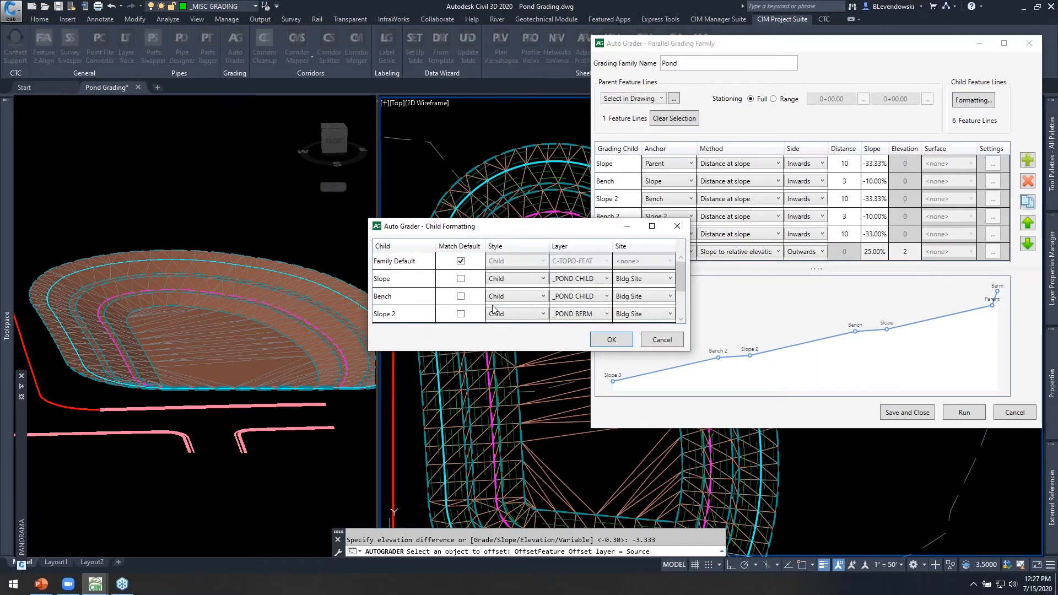
pyautogui.scroll(-3, 617, 305)
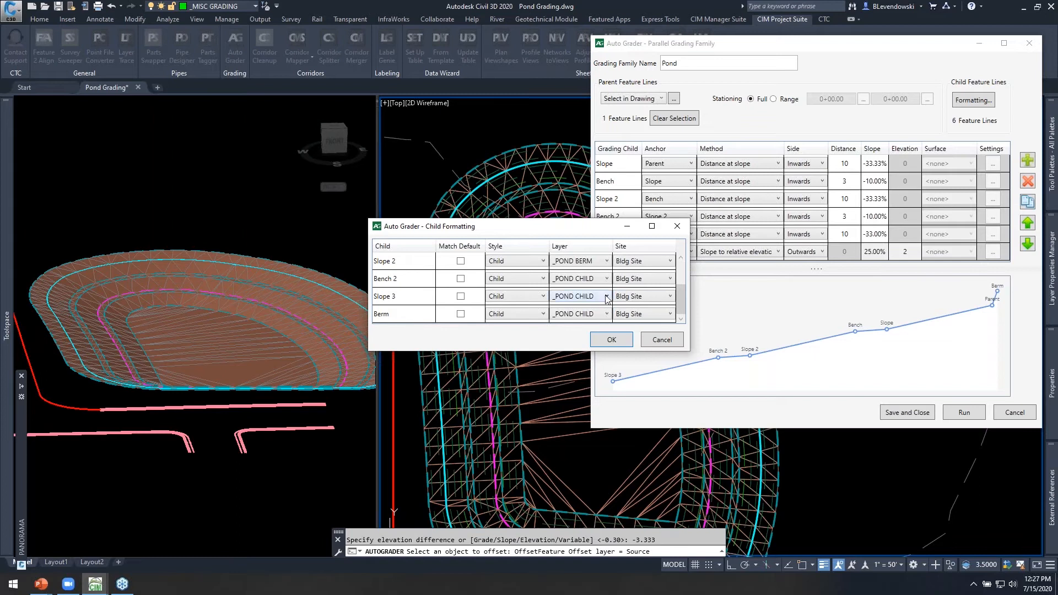
pyautogui.click(592, 265)
pyautogui.scroll(1, 620, 286)
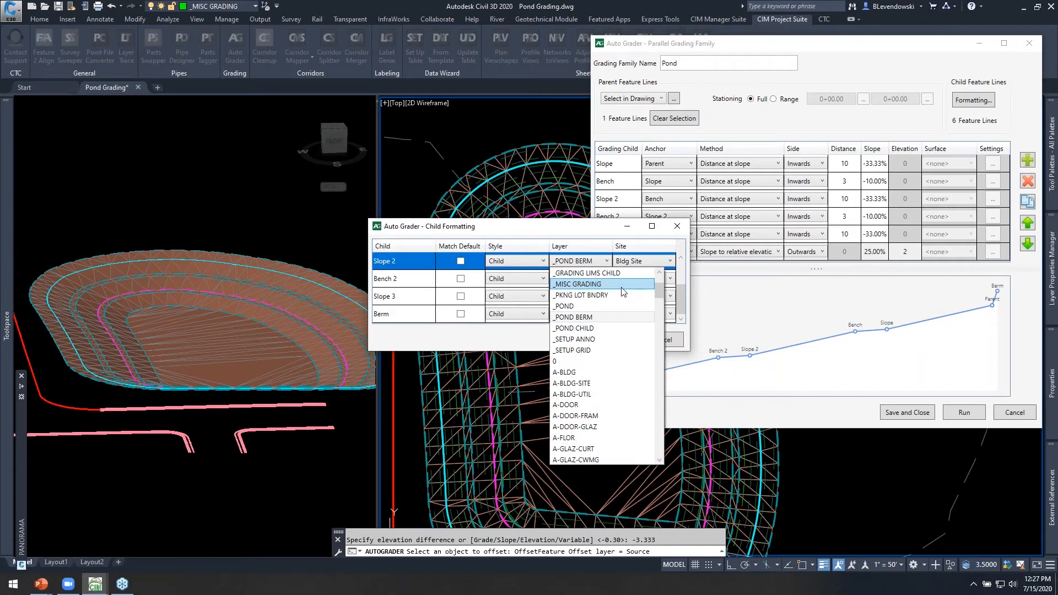
pyautogui.click(580, 330)
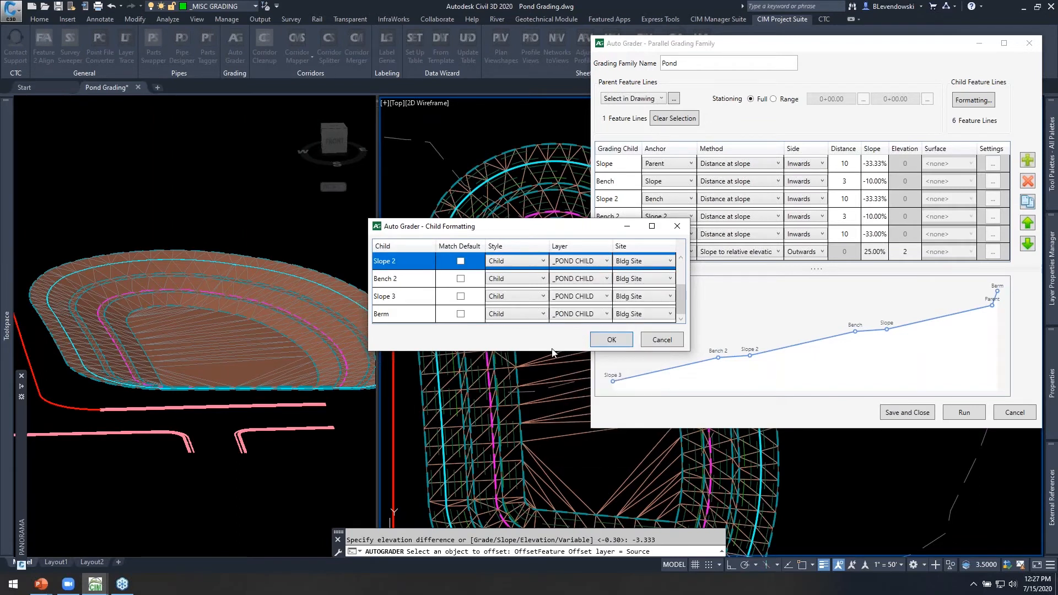
# - Assign the Berm child to the _POND BERM layer and accept the child formatting
pyautogui.moveTo(547, 351); pyautogui.dragTo(570, 413)
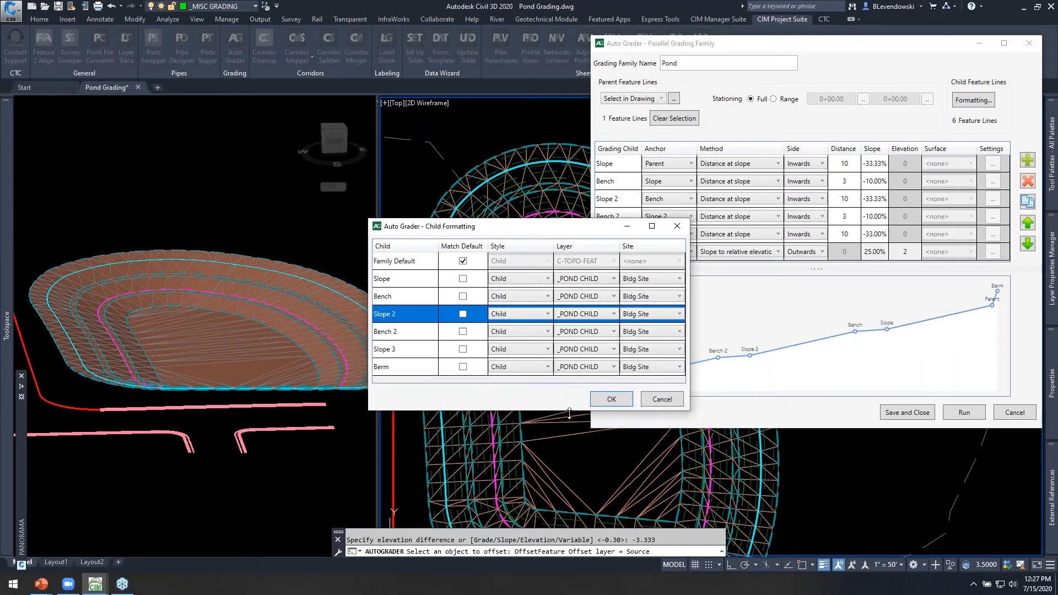
pyautogui.click(582, 369)
pyautogui.scroll(4, 598, 402)
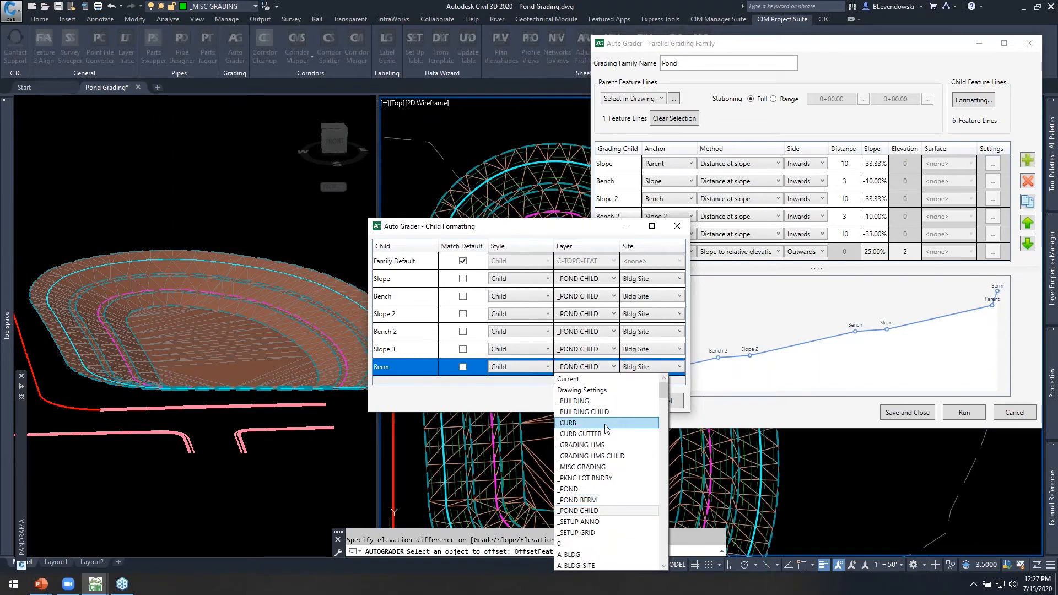
pyautogui.click(577, 501)
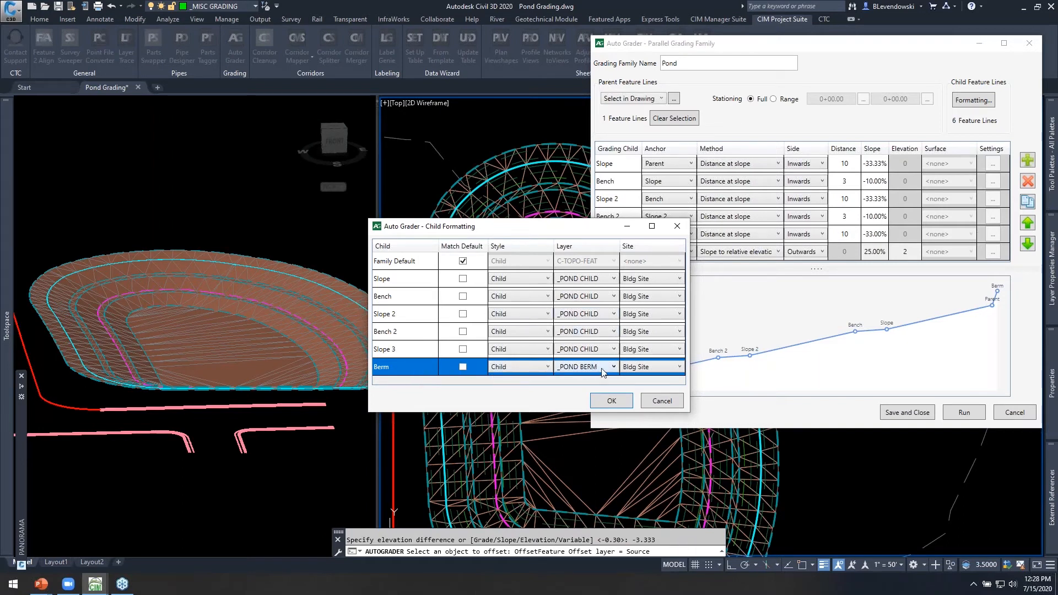
pyautogui.click(612, 401)
# - Rerun the Pond grading family with the berm, then save and close Auto Grader
pyautogui.click(964, 413)
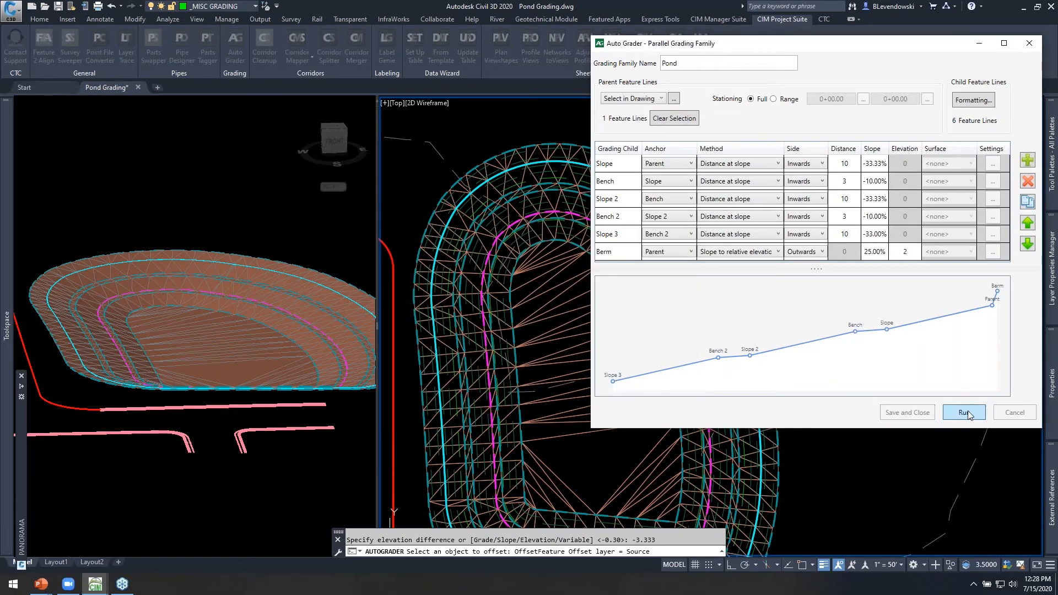
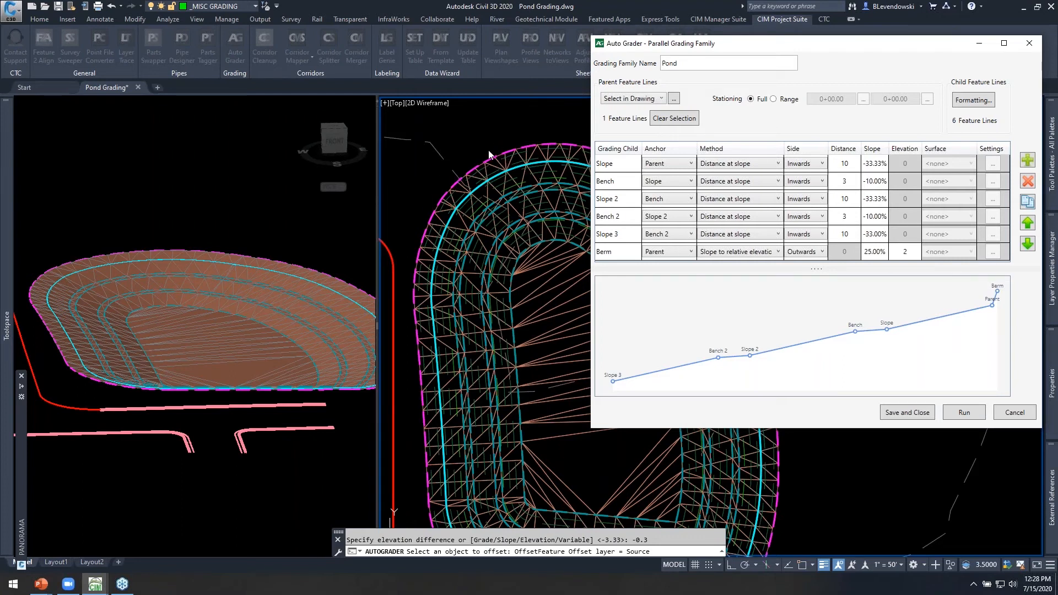
pyautogui.click(917, 414)
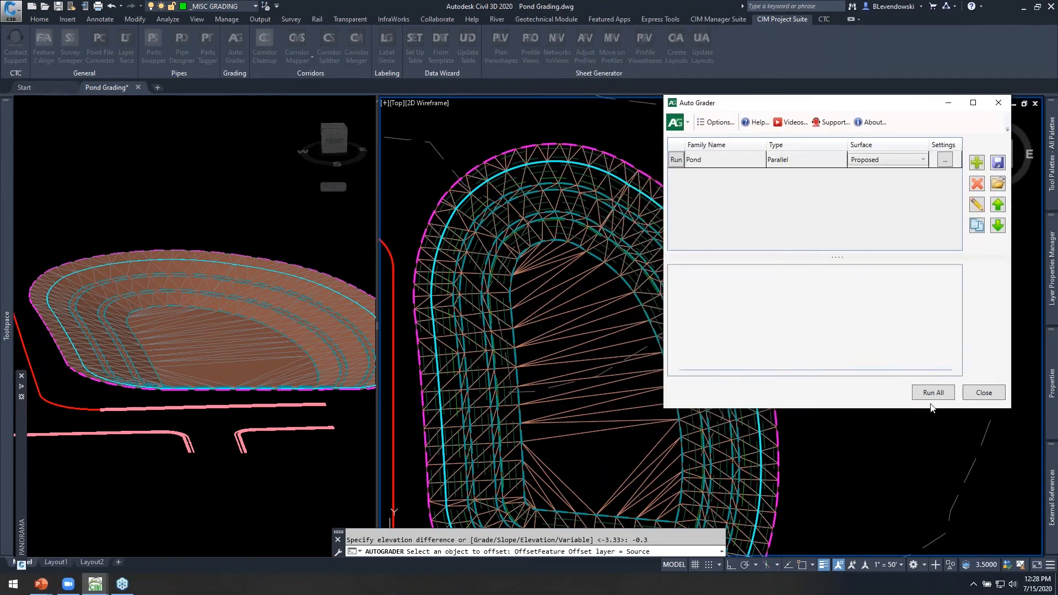
pyautogui.click(981, 393)
# - Examine the new berm around the pond's outer edge in the 3D view and in plan view
pyautogui.click(255, 219)
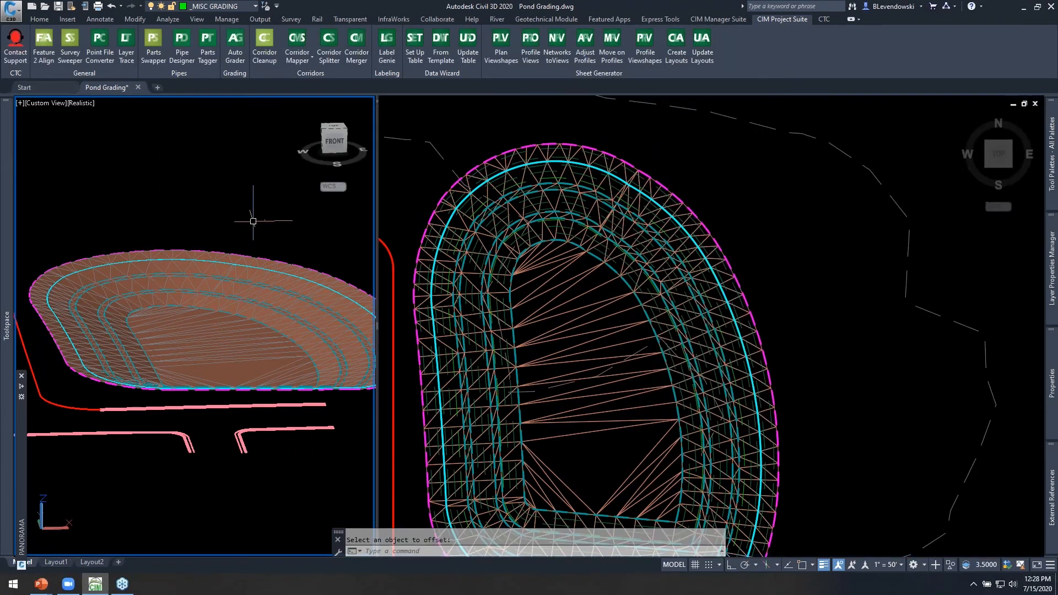
pyautogui.scroll(6, 222, 258)
pyautogui.moveTo(296, 285); pyautogui.dragTo(189, 271, button='middle')
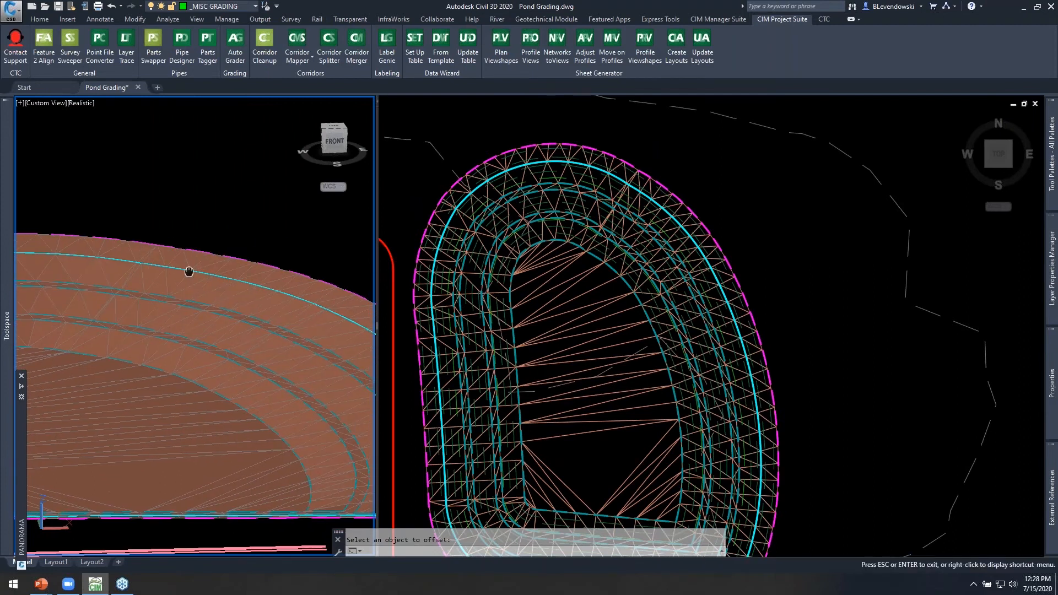
pyautogui.click(737, 201)
pyautogui.moveTo(740, 197)
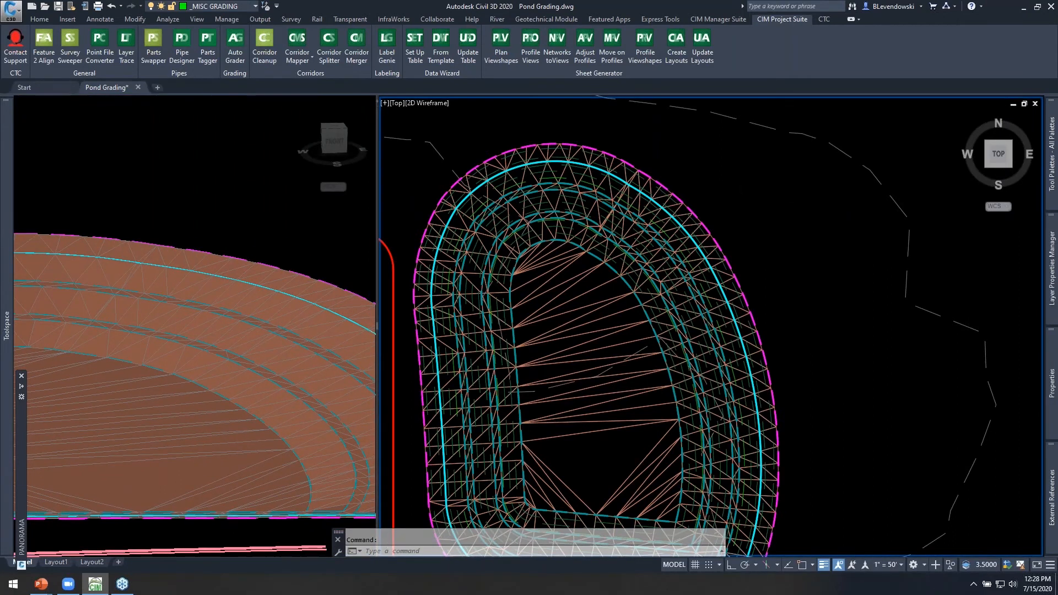
pyautogui.scroll(-2, 737, 200)
pyautogui.moveTo(746, 267); pyautogui.dragTo(704, 272, button='middle')
pyautogui.scroll(2, 661, 270)
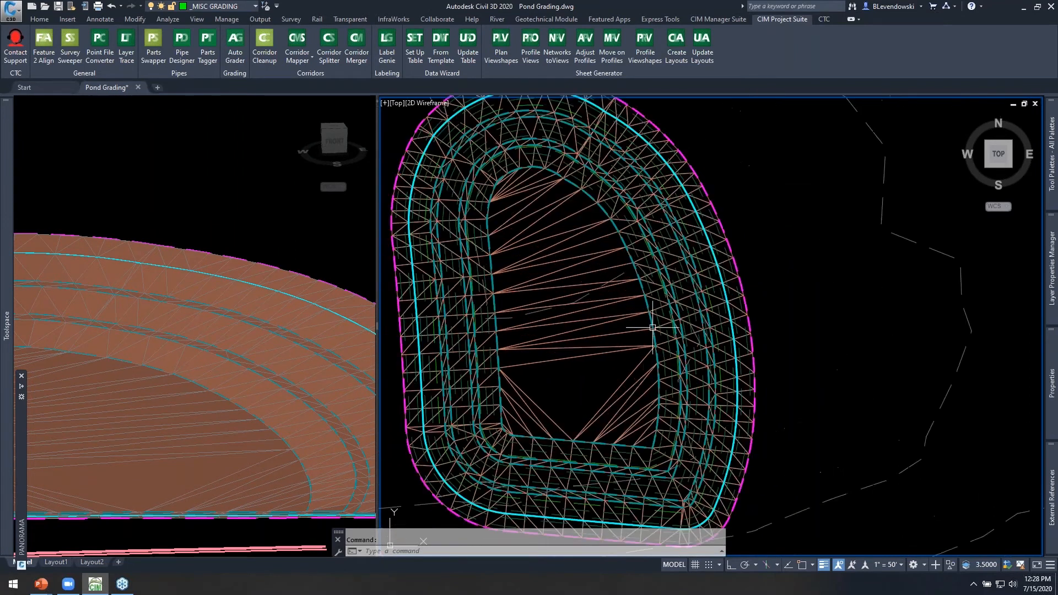
pyautogui.moveTo(643, 294); pyautogui.dragTo(681, 312, button='middle')
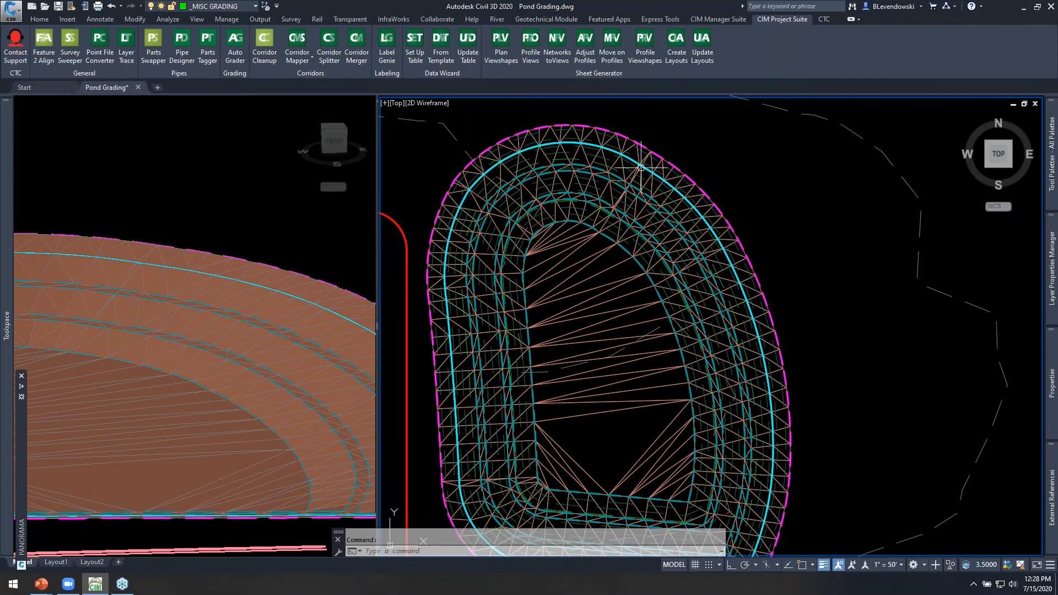
pyautogui.moveTo(775, 393); pyautogui.dragTo(793, 340, button='middle')
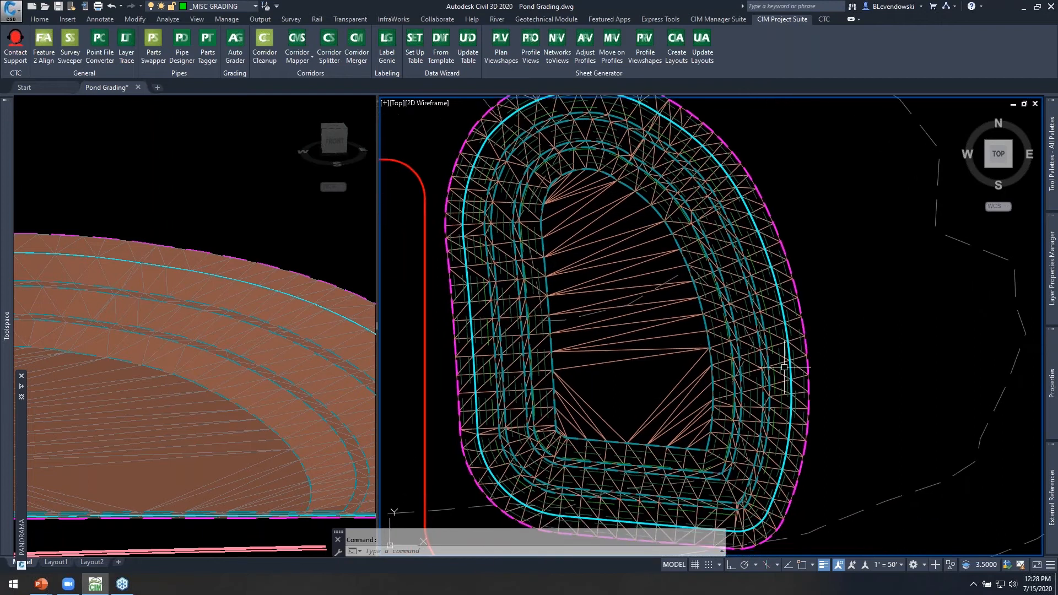
pyautogui.moveTo(724, 398)
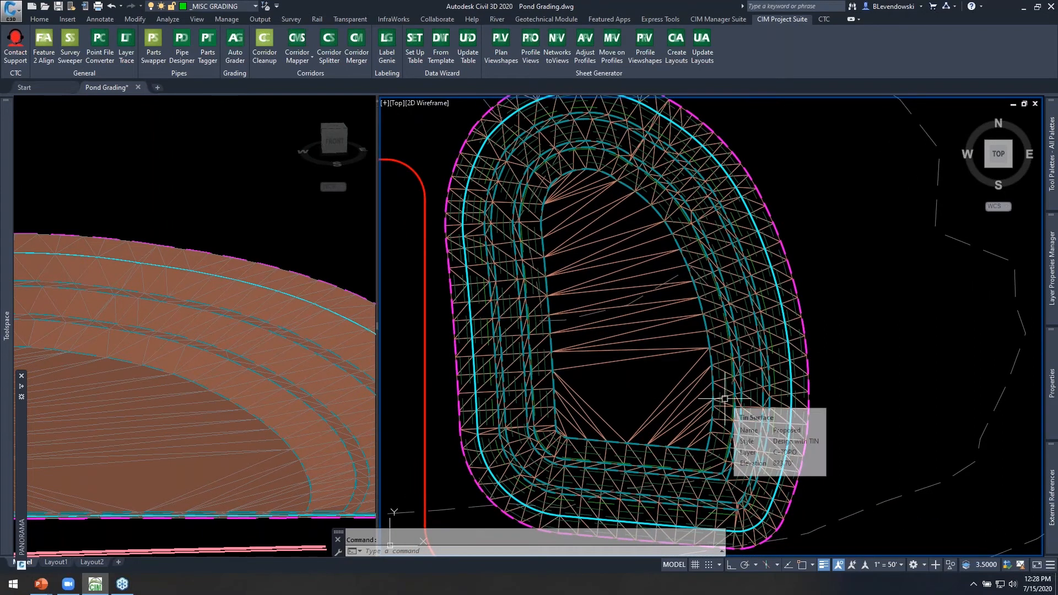
# - Examine the proposed pond surface's overall shape and side slopes in both the plan and 3D views
pyautogui.moveTo(832, 220); pyautogui.dragTo(774, 263, button='middle')
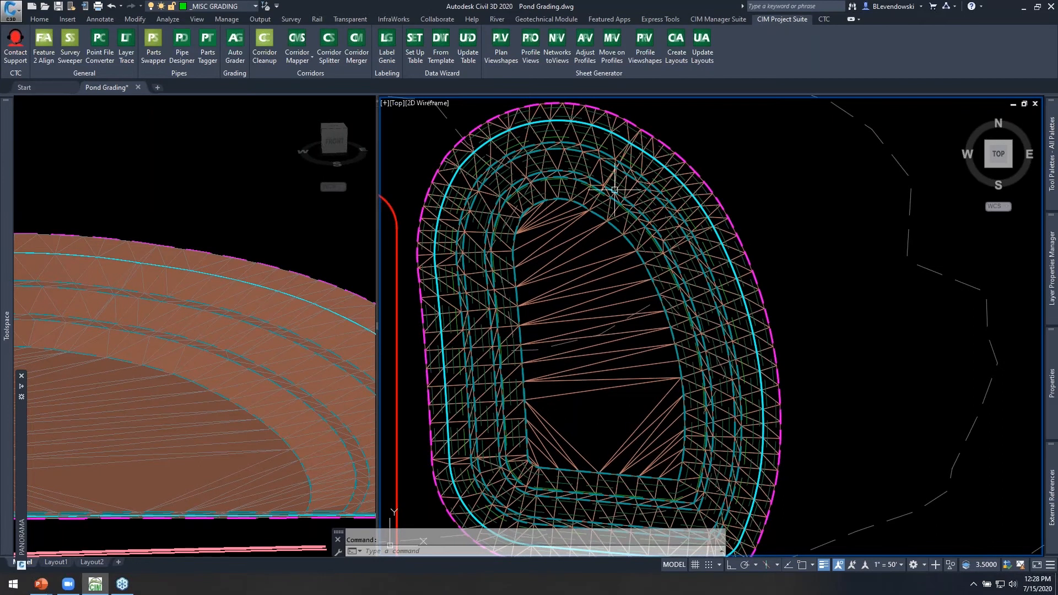
pyautogui.moveTo(587, 217)
pyautogui.moveTo(770, 213); pyautogui.dragTo(808, 205, button='middle')
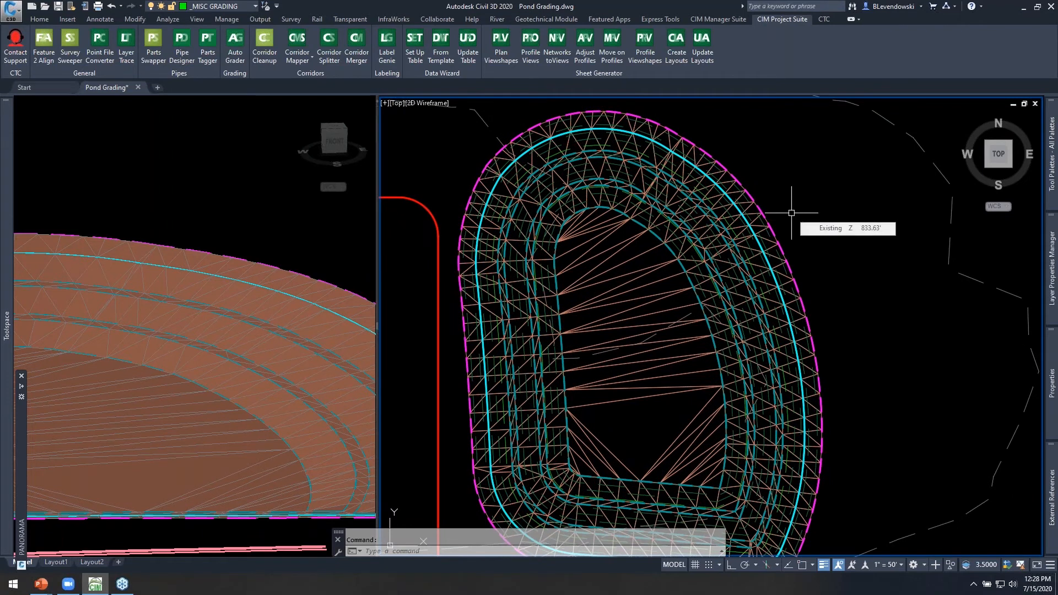
pyautogui.click(279, 223)
pyautogui.scroll(-3, 269, 245)
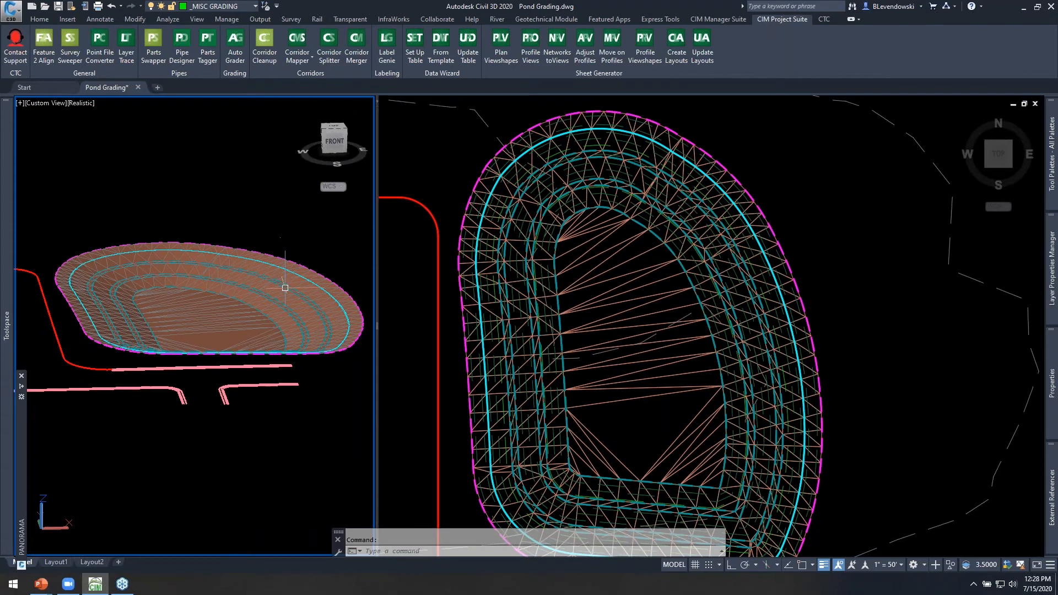
pyautogui.scroll(1, 284, 276)
pyautogui.moveTo(276, 269); pyautogui.dragTo(238, 318, button='middle')
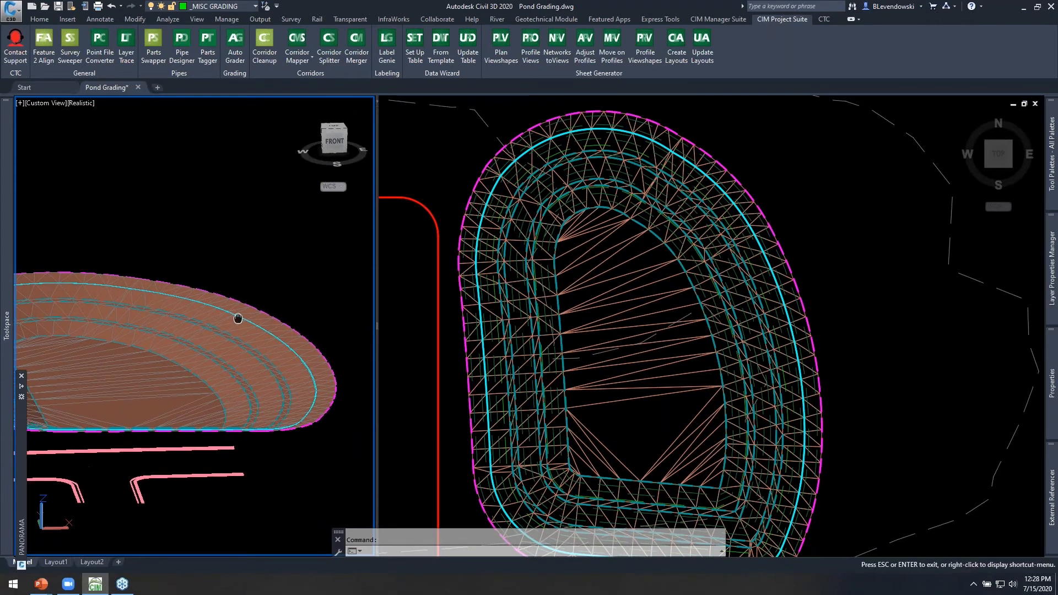
pyautogui.scroll(4, 149, 288)
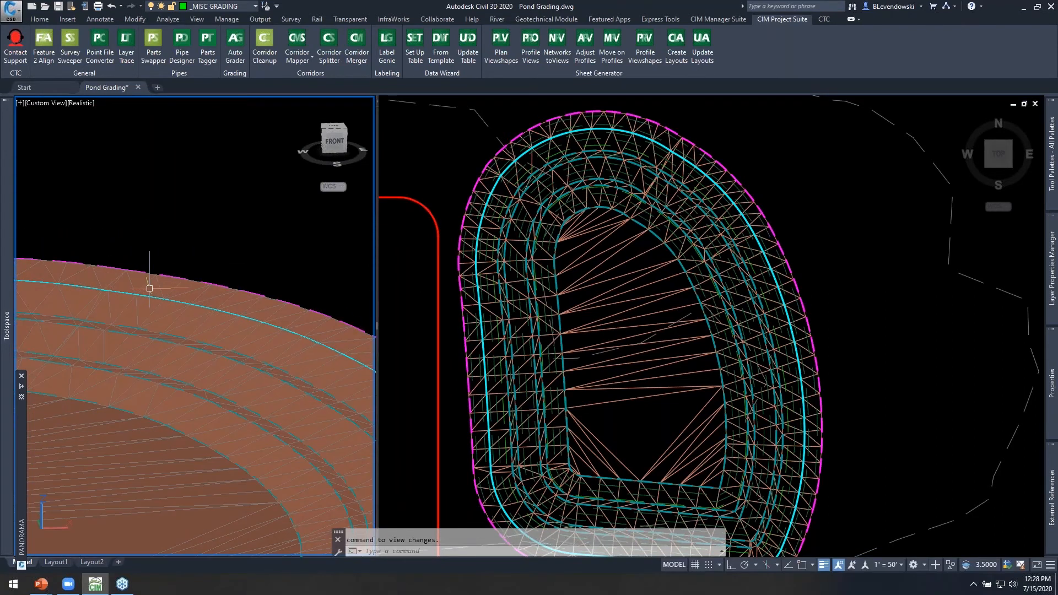
pyautogui.moveTo(158, 293); pyautogui.dragTo(216, 304, button='middle')
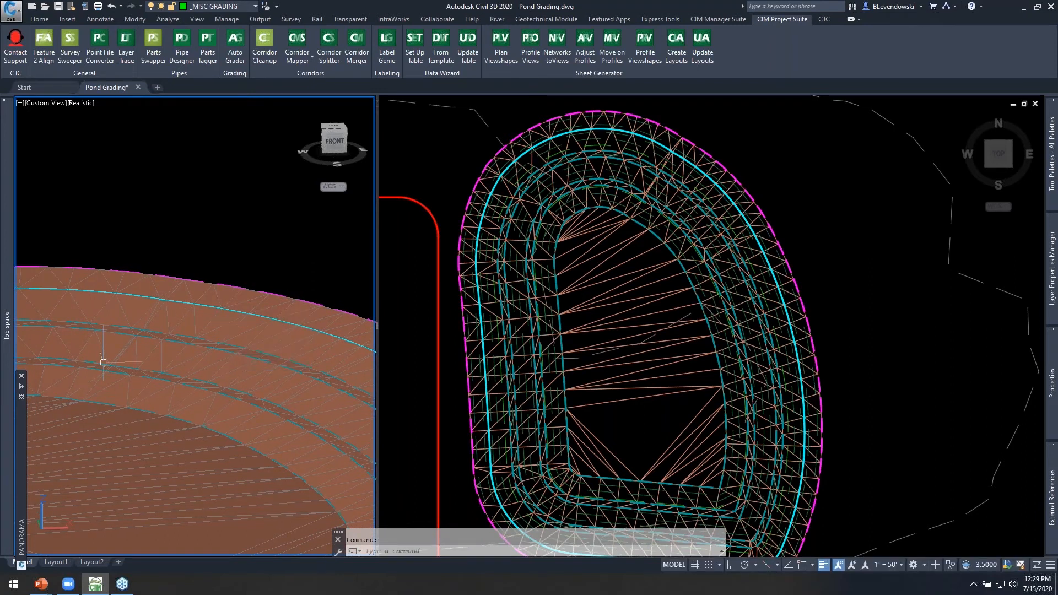
# - Examine the pond's northeast rim up close in plan and 3D, checking the feature line curve and surface triangulation there
pyautogui.click(764, 148)
pyautogui.scroll(2, 712, 164)
pyautogui.moveTo(724, 176); pyautogui.dragTo(755, 256, button='middle')
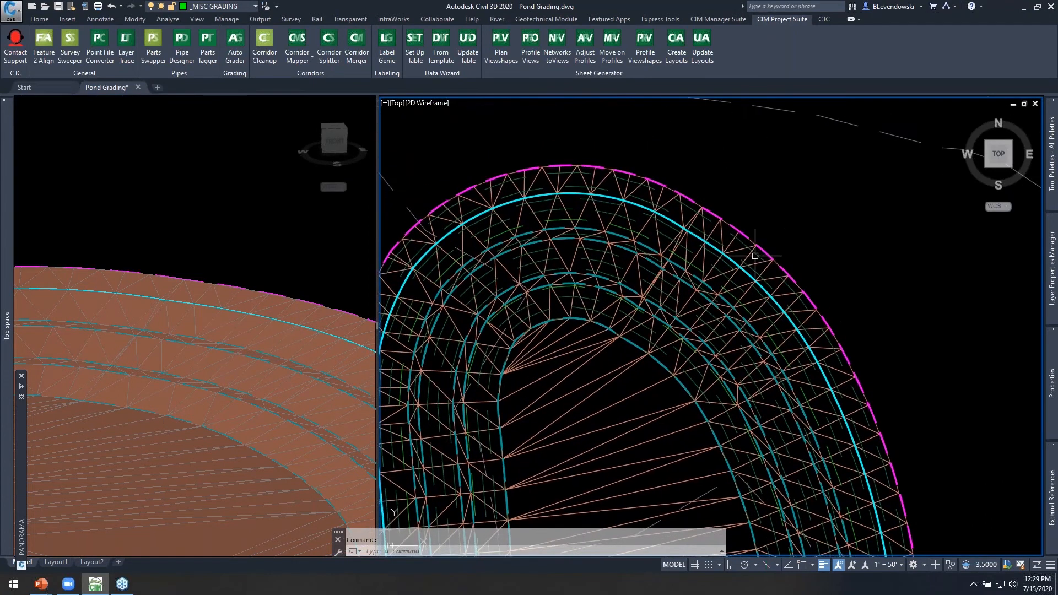
pyautogui.moveTo(755, 255)
pyautogui.moveTo(763, 238)
pyautogui.scroll(-2, 764, 202)
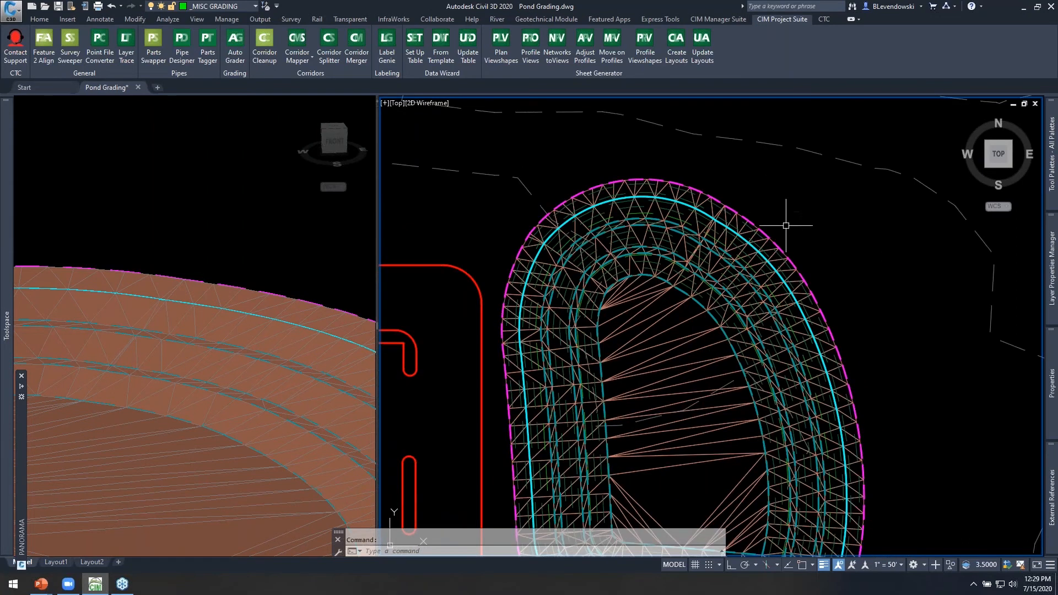
pyautogui.scroll(3, 746, 223)
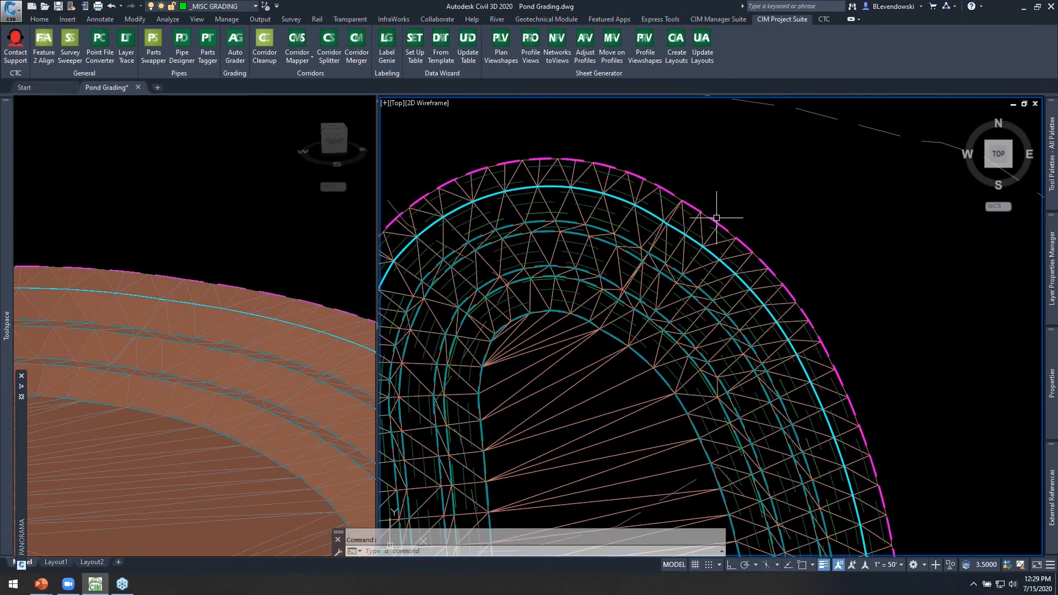
pyautogui.scroll(2, 716, 218)
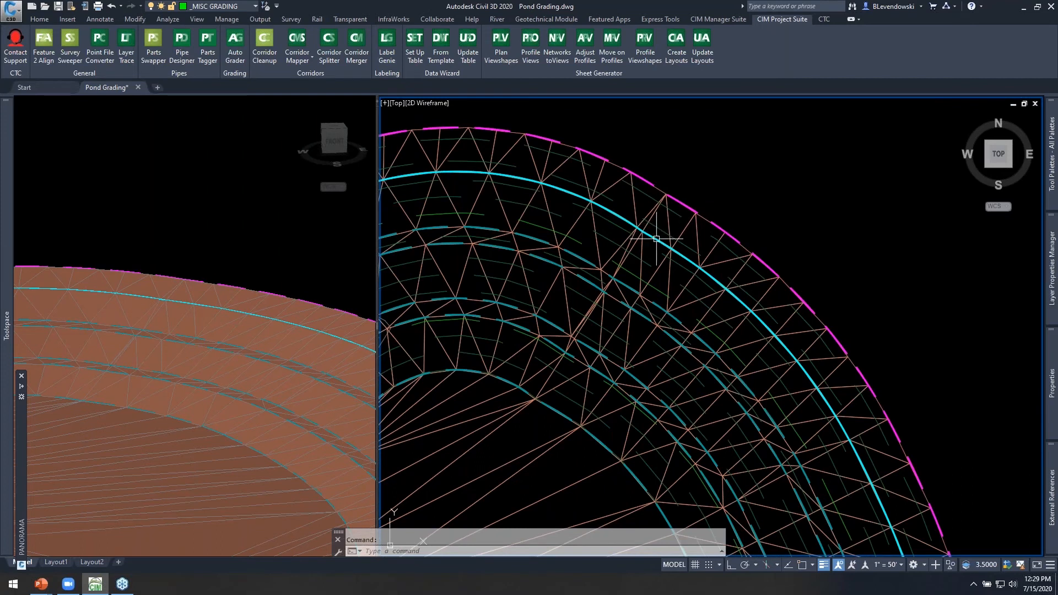
pyautogui.scroll(1, 682, 214)
pyautogui.scroll(2, 672, 226)
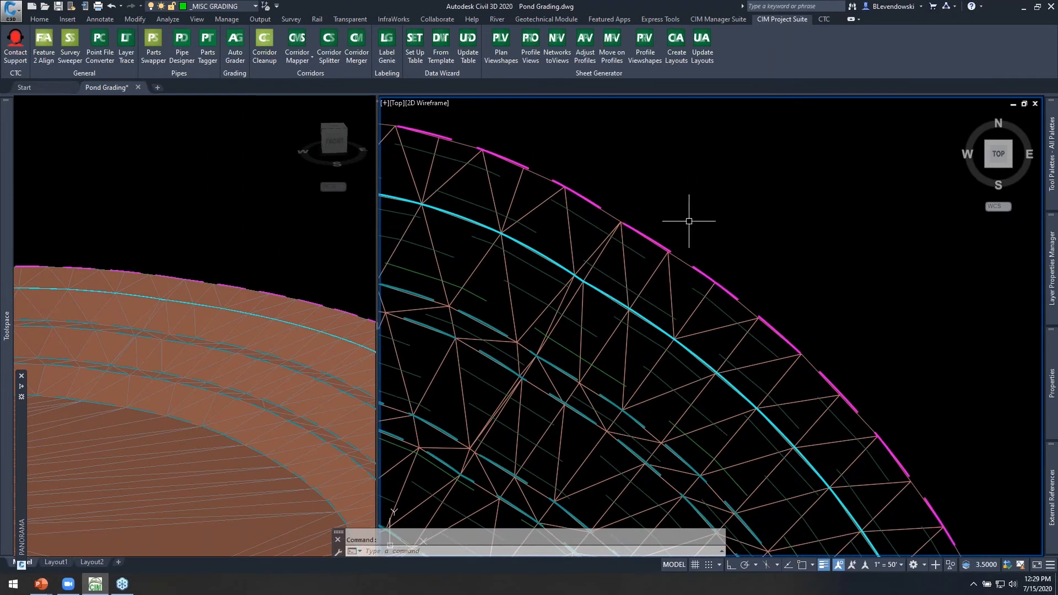
pyautogui.scroll(-1, 689, 218)
pyautogui.moveTo(677, 194)
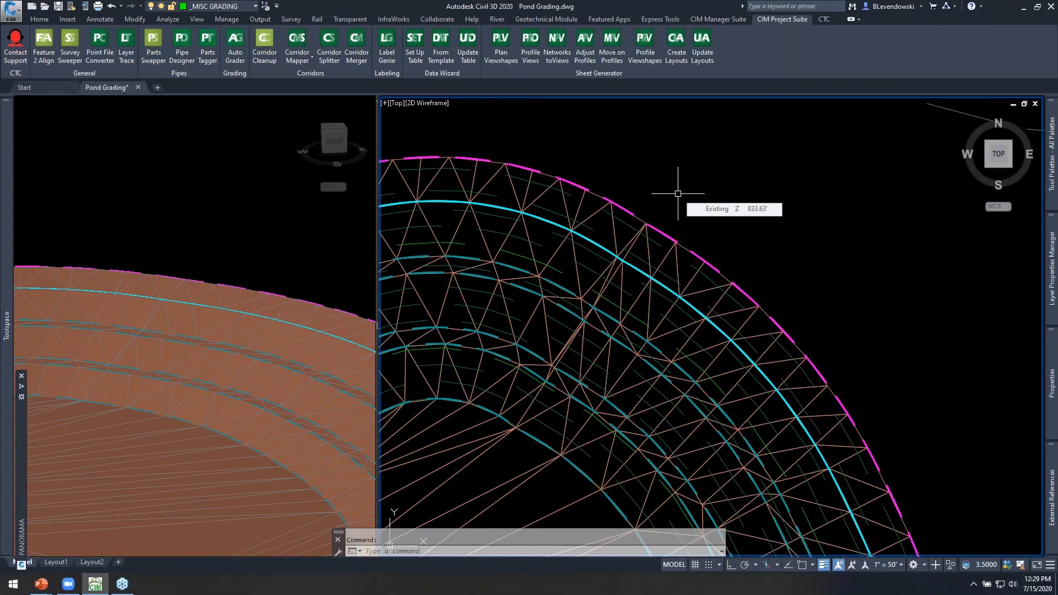
pyautogui.click(243, 281)
pyautogui.scroll(1, 193, 280)
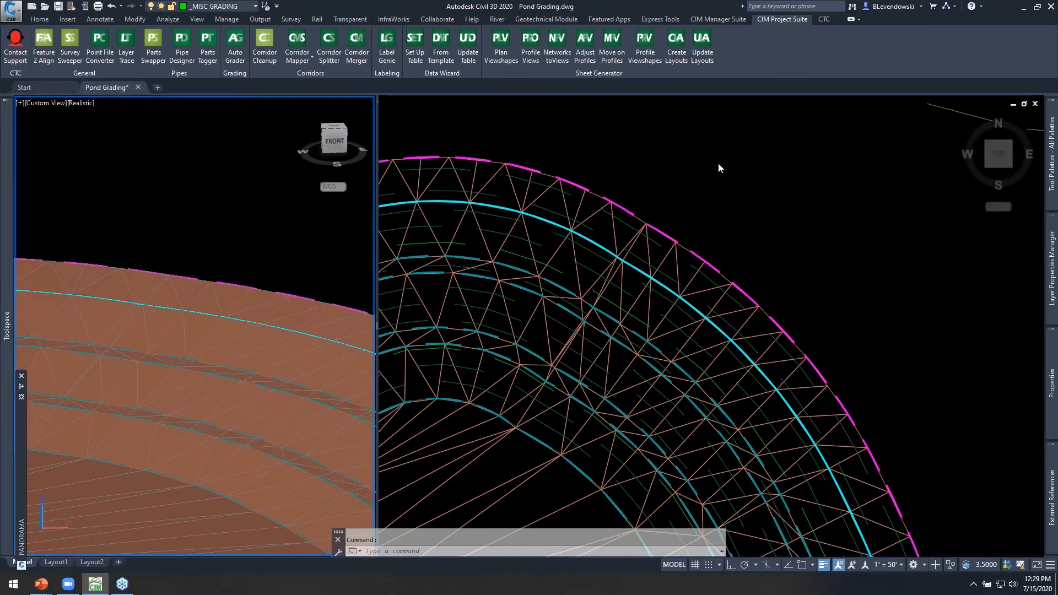
pyautogui.click(699, 167)
pyautogui.moveTo(685, 179)
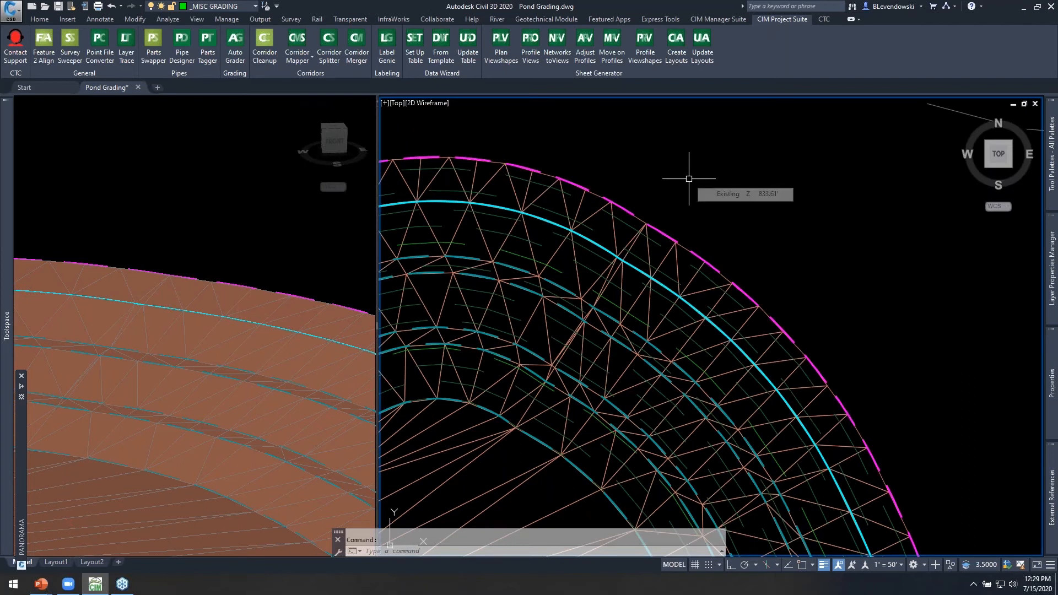
pyautogui.scroll(-2, 681, 198)
pyautogui.press('Escape')
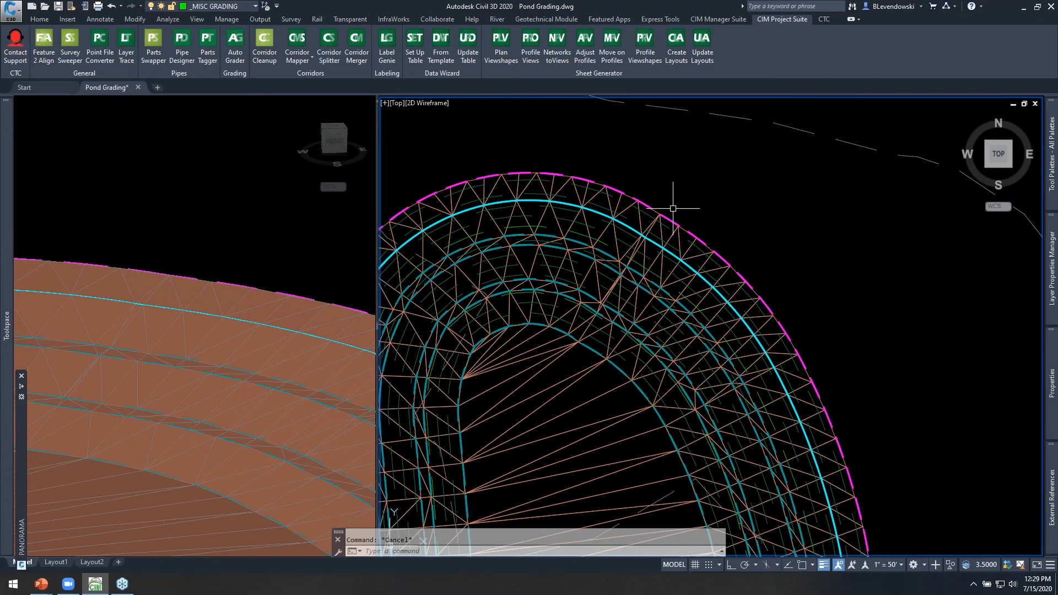
pyautogui.moveTo(673, 208); pyautogui.dragTo(660, 196, button='middle')
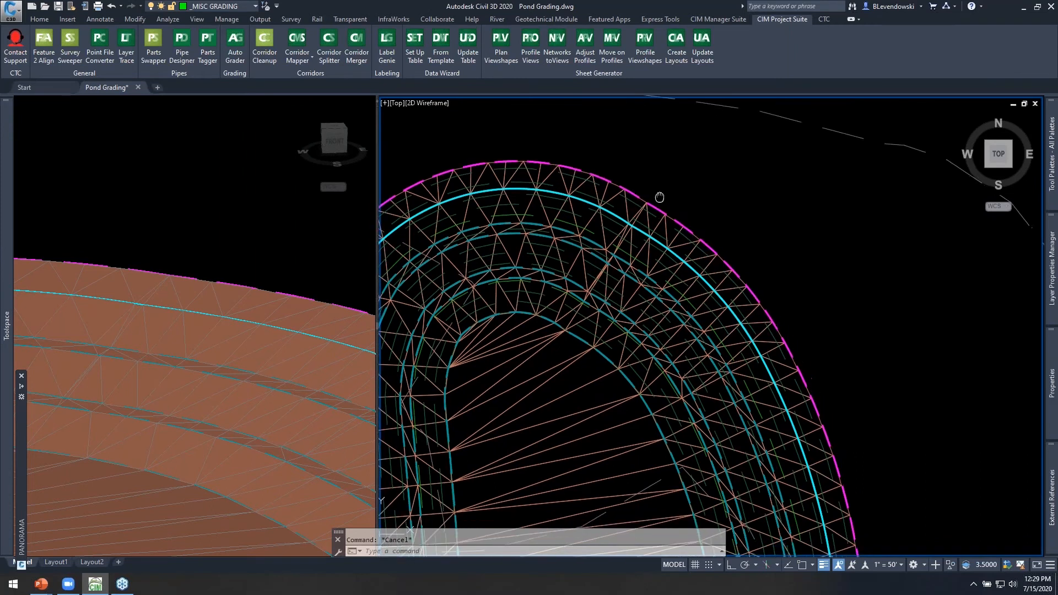
# - Review the split point resolution order of feature line styles in the Bldg Site's feature line properties
pyautogui.click(255, 194)
pyautogui.moveTo(3, 215)
pyautogui.click(94, 277)
pyautogui.rightClick(102, 279)
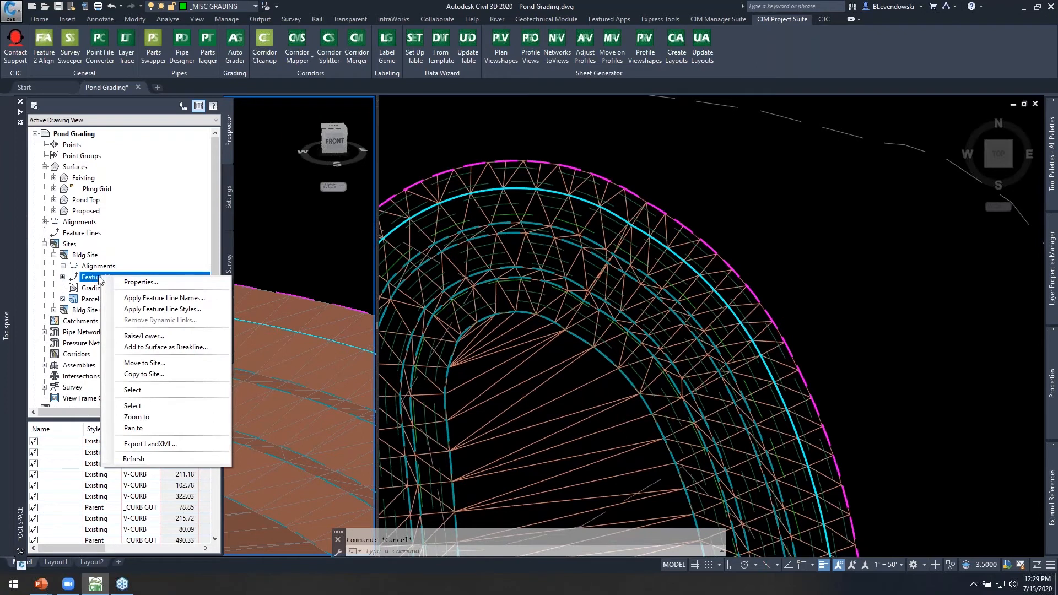
pyautogui.click(139, 282)
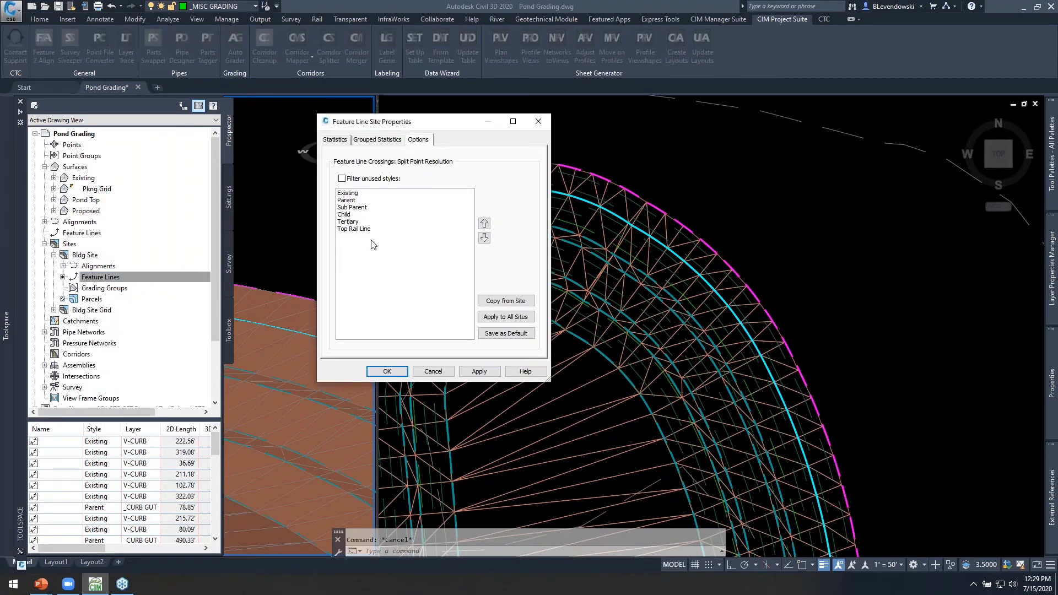
pyautogui.click(354, 194)
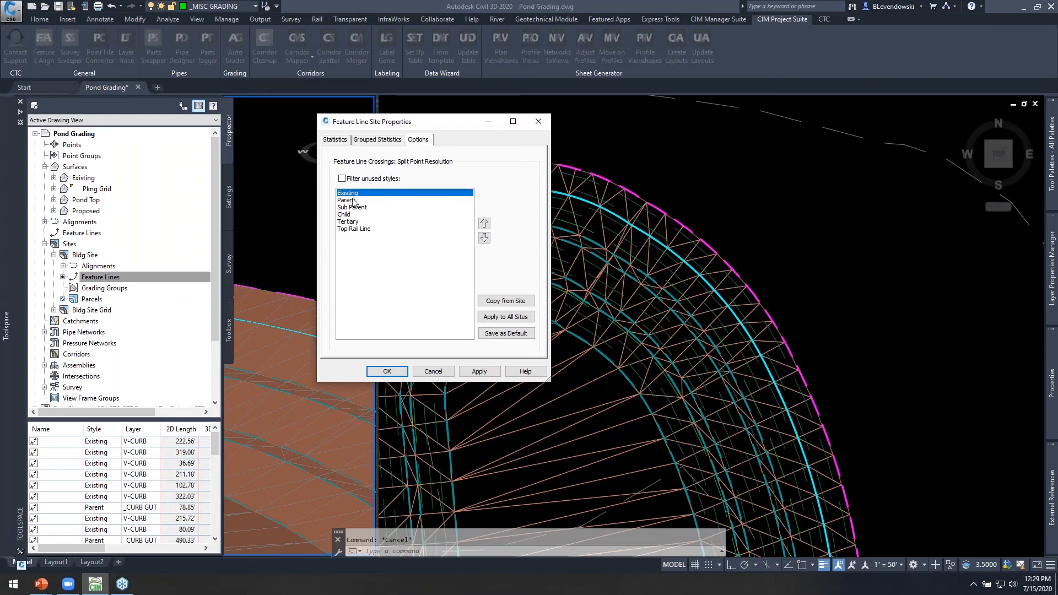
pyautogui.click(350, 200)
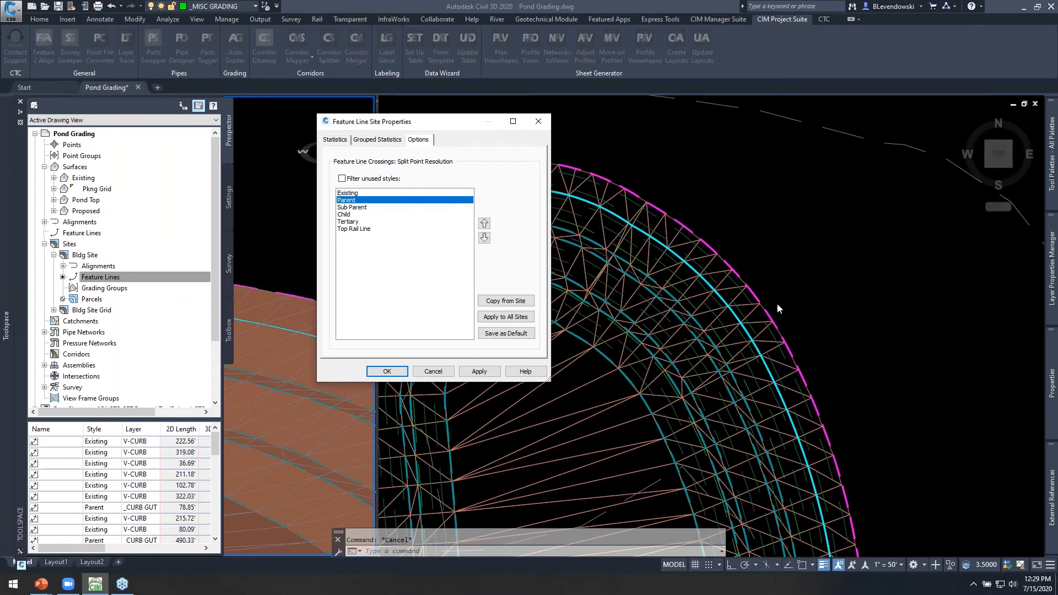
pyautogui.click(348, 215)
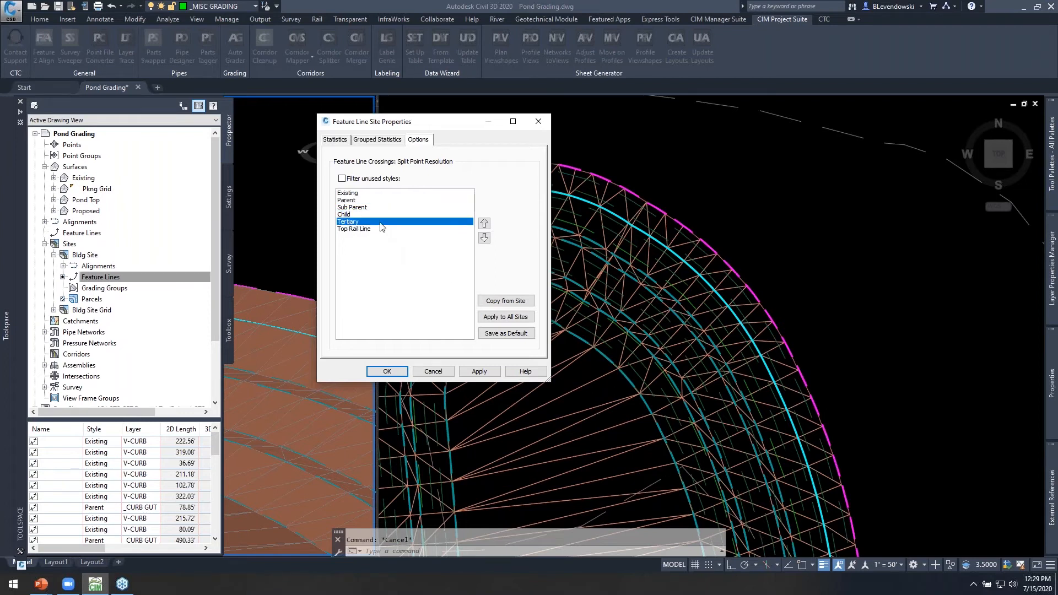
pyautogui.click(361, 208)
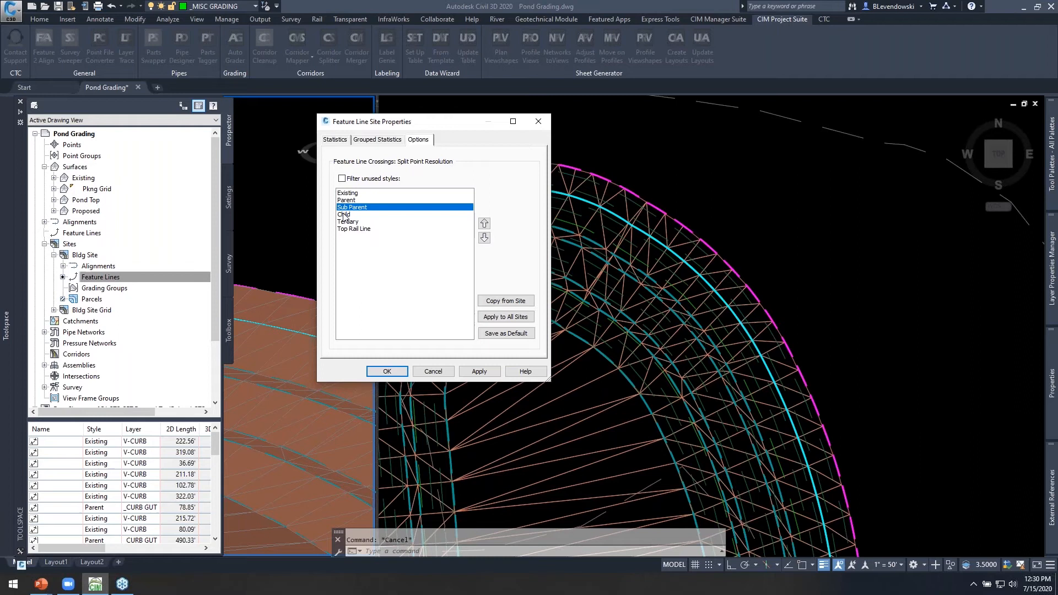
pyautogui.click(386, 371)
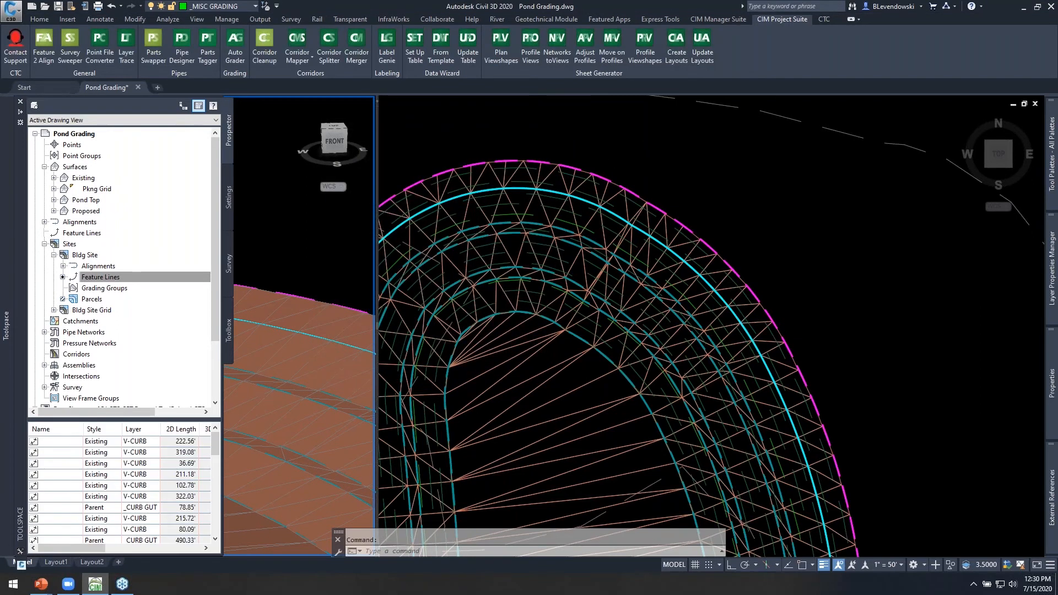
pyautogui.click(446, 130)
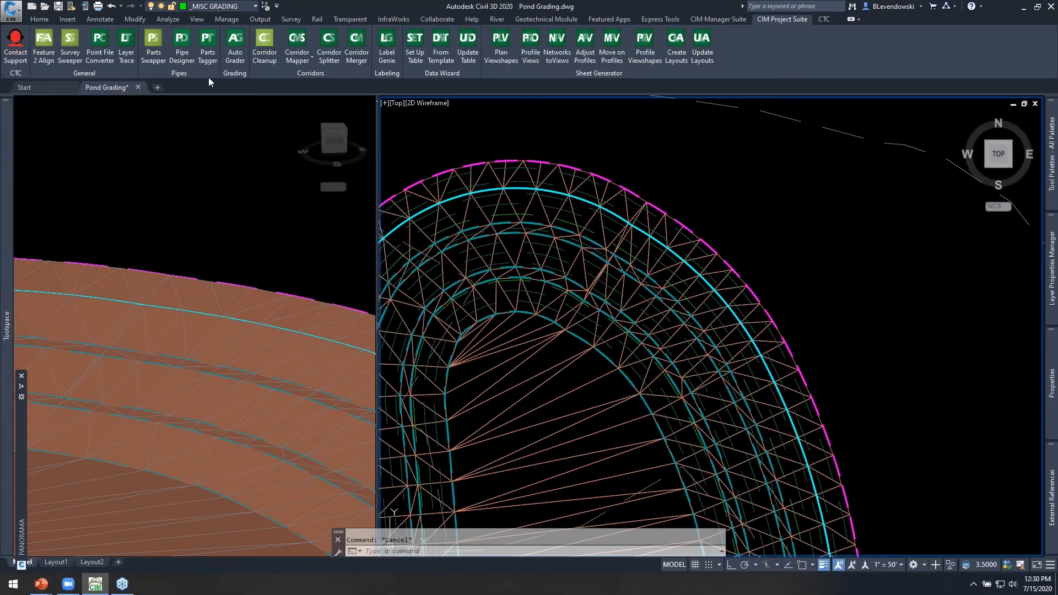
pyautogui.click(39, 20)
pyautogui.click(173, 48)
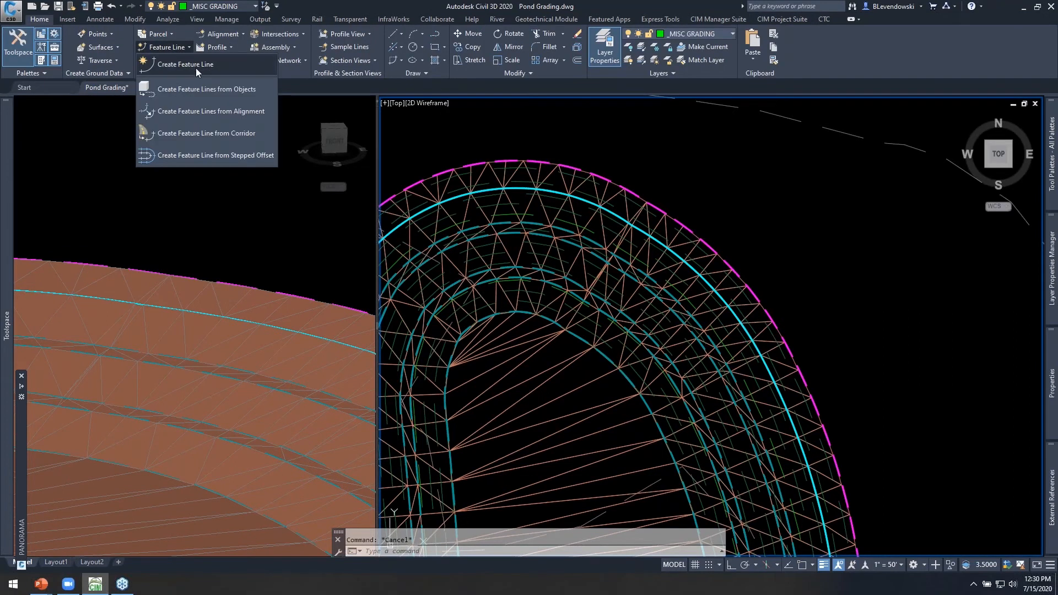
pyautogui.click(192, 64)
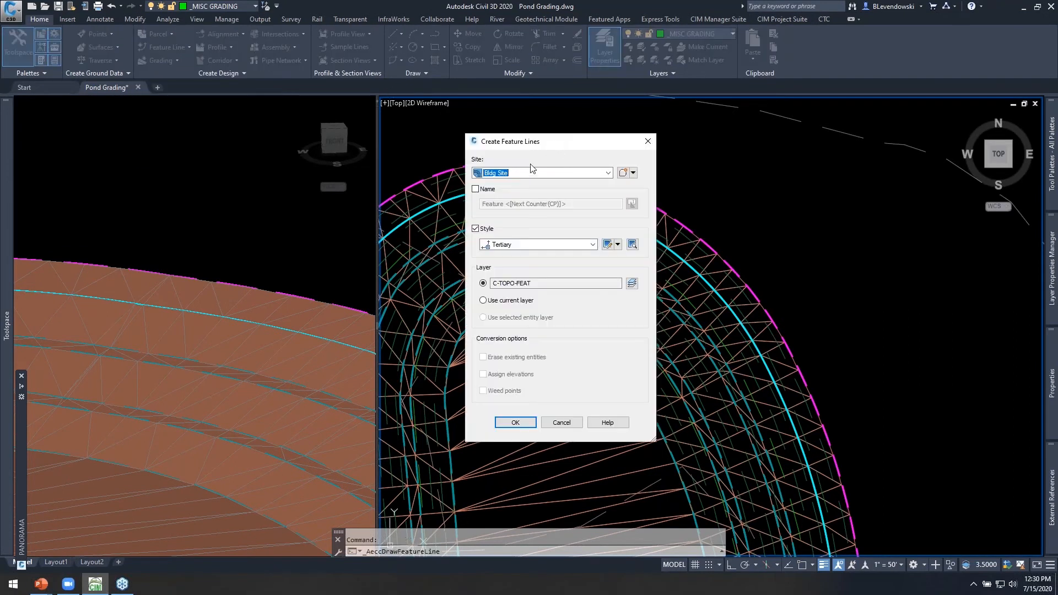
pyautogui.click(523, 244)
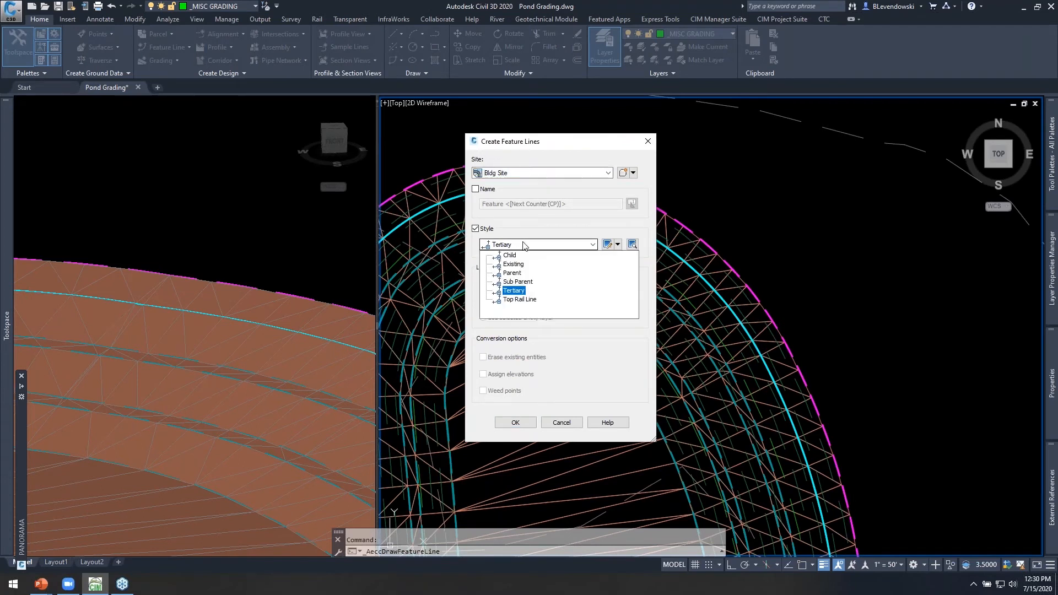
pyautogui.click(516, 282)
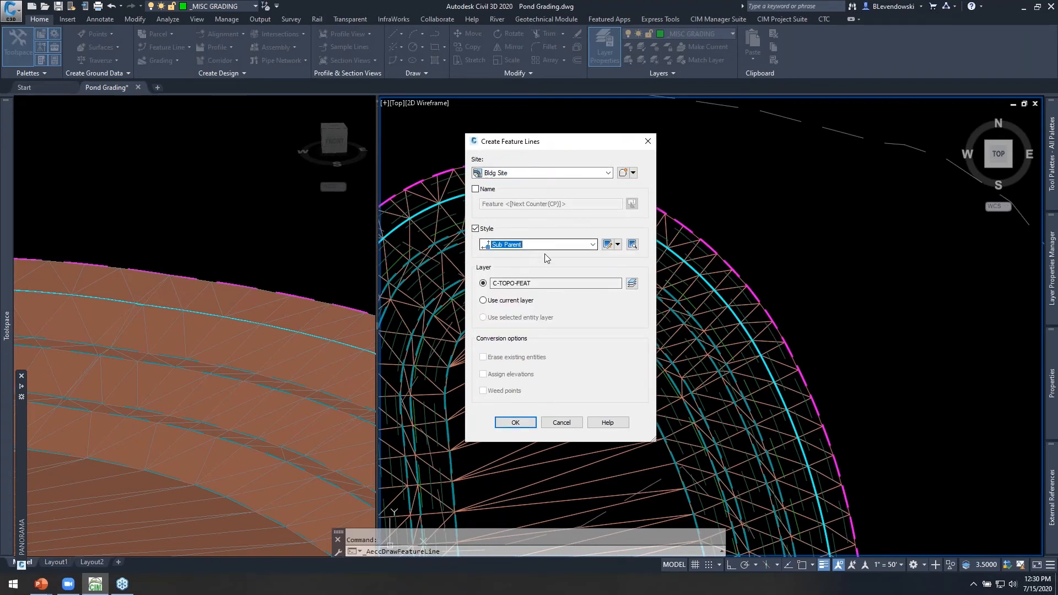
pyautogui.click(516, 422)
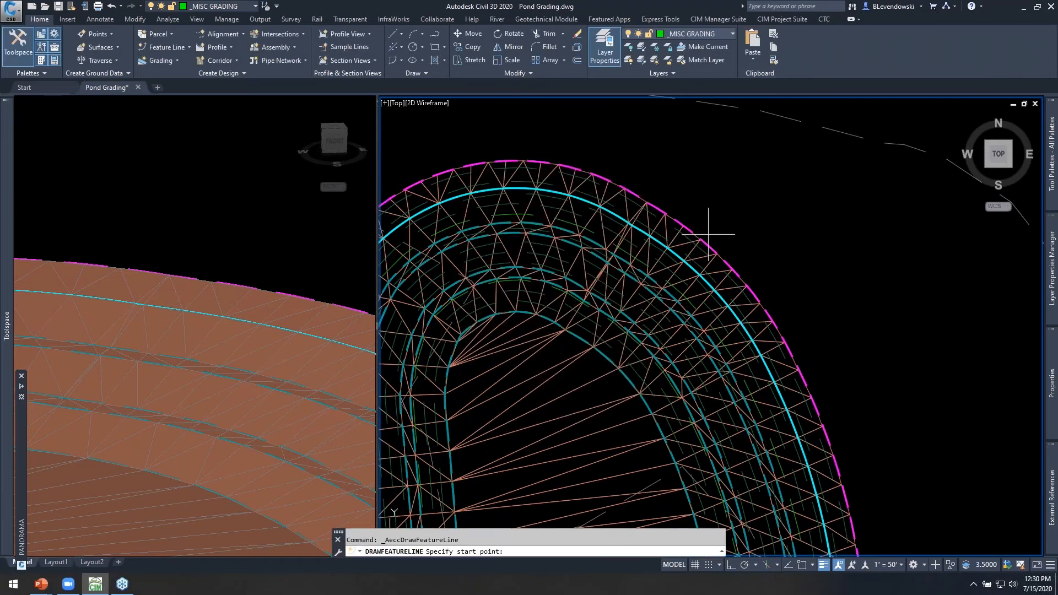
pyautogui.press('Escape')
# - Insert a PI on the cyan pond feature line's northeast curve, snapped to the nearest point on it, at elevation 832.50
pyautogui.scroll(-2, 673, 244)
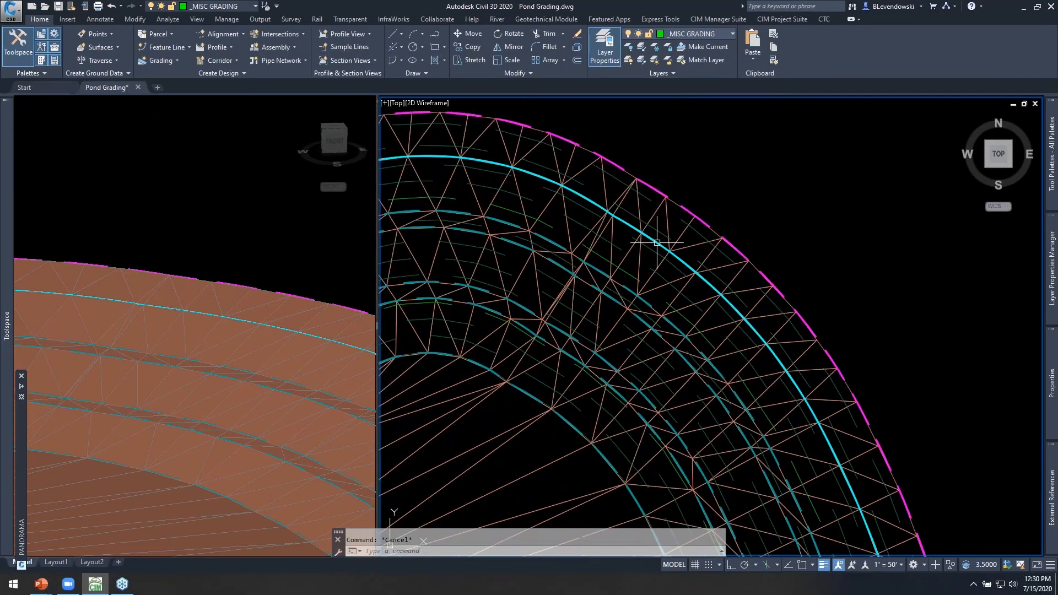
pyautogui.click(685, 220)
pyautogui.scroll(-2, 699, 213)
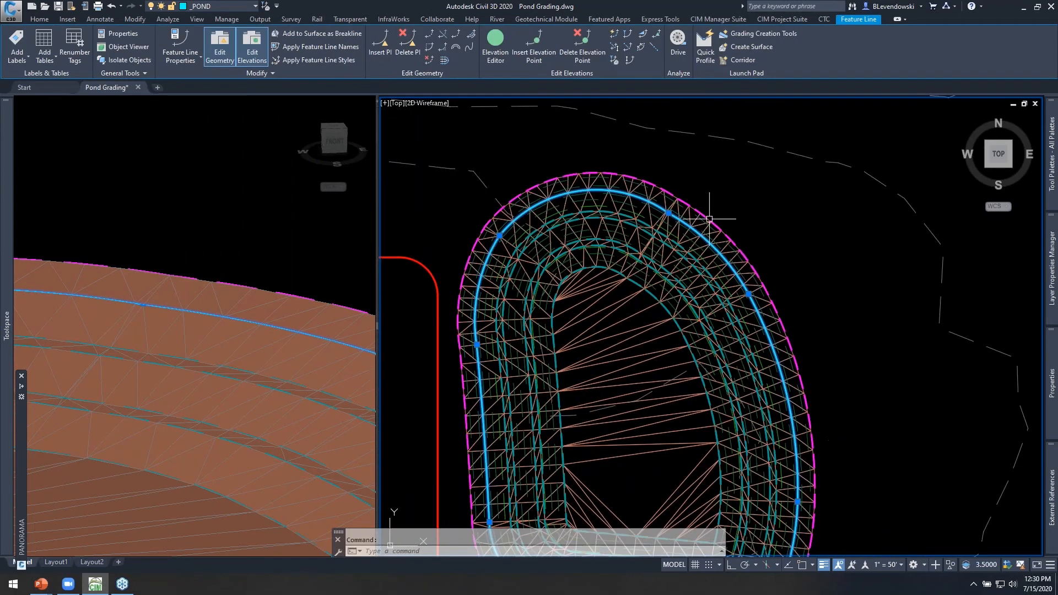
pyautogui.moveTo(750, 251)
pyautogui.mouseDown(button='middle')
pyautogui.moveTo(677, 246)
pyautogui.moveTo(624, 277)
pyautogui.mouseUp(button='middle')
pyautogui.scroll(2, 677, 246)
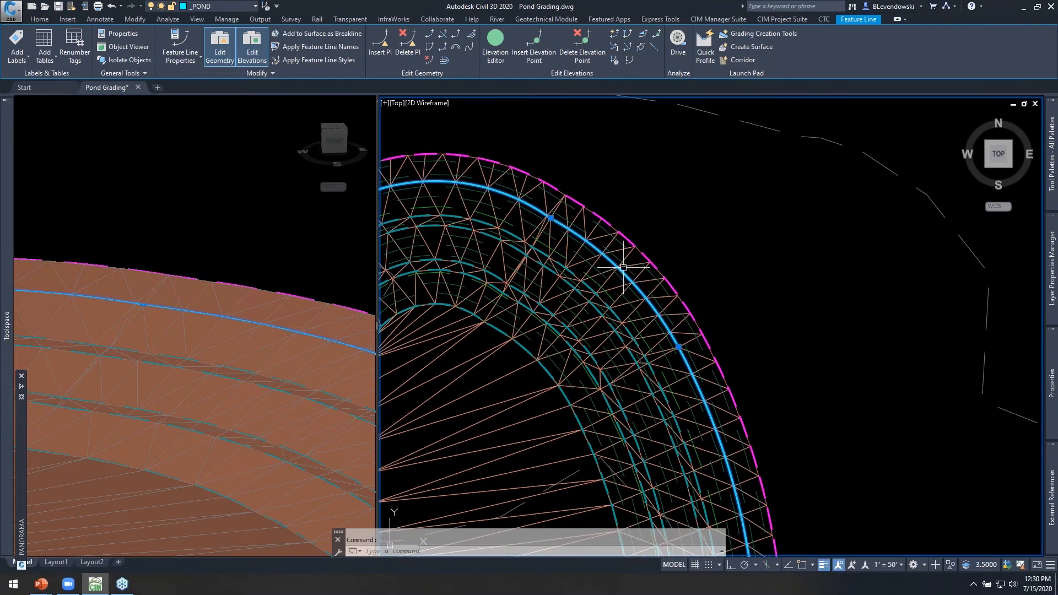
pyautogui.scroll(1, 623, 267)
pyautogui.scroll(-1, 680, 261)
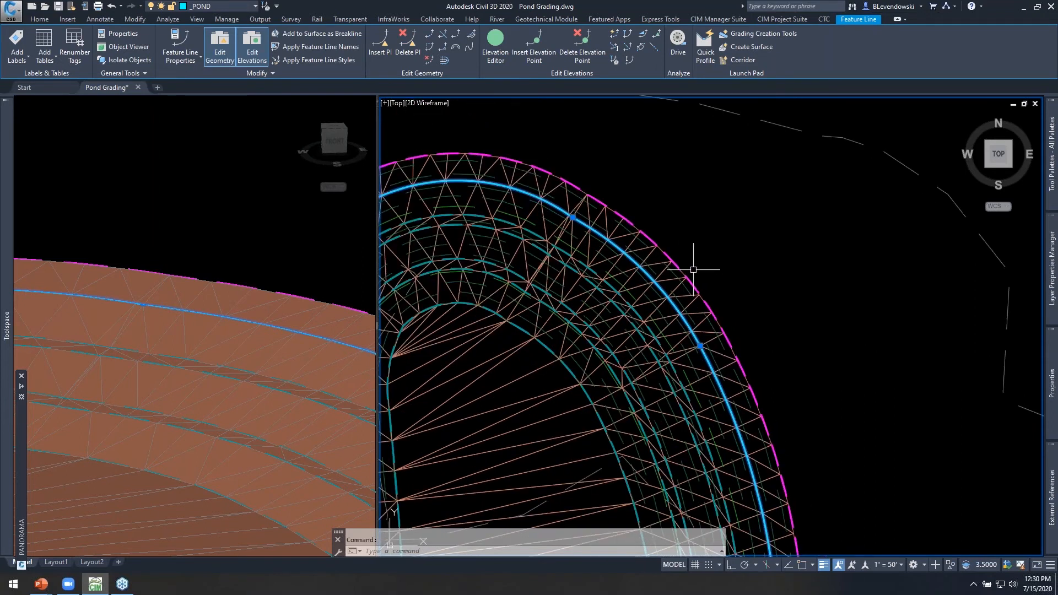
pyautogui.scroll(2, 648, 274)
pyautogui.moveTo(675, 194); pyautogui.dragTo(695, 244, button='middle')
pyautogui.click(380, 44)
pyautogui.click(638, 293)
pyautogui.scroll(3, 639, 289)
pyautogui.keyDown('shift'); pyautogui.rightClick(644, 274); pyautogui.keyUp('shift')
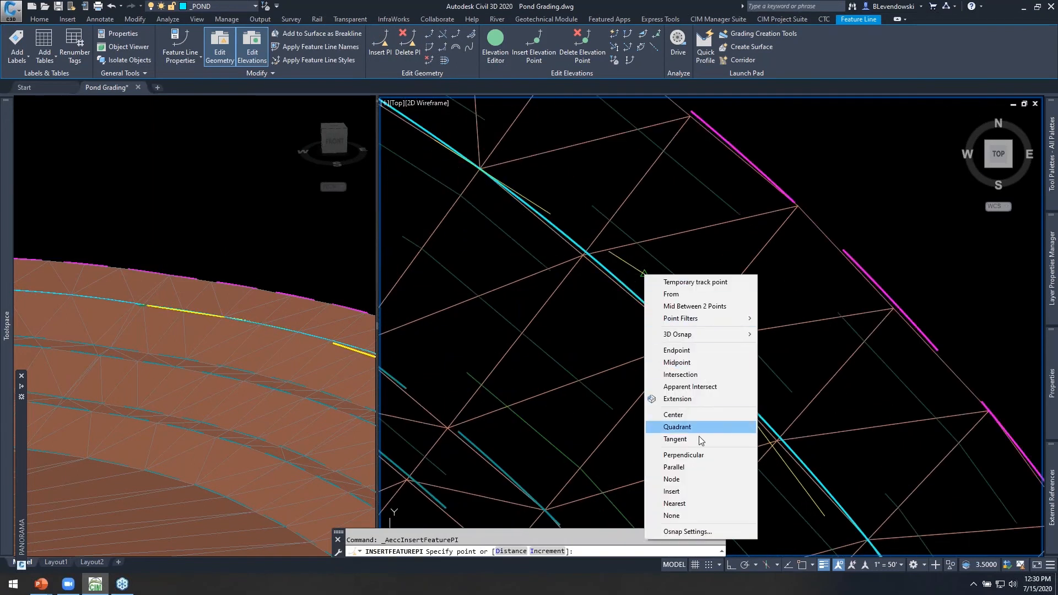
pyautogui.click(675, 503)
pyautogui.scroll(2, 669, 330)
pyautogui.scroll(-3, 666, 320)
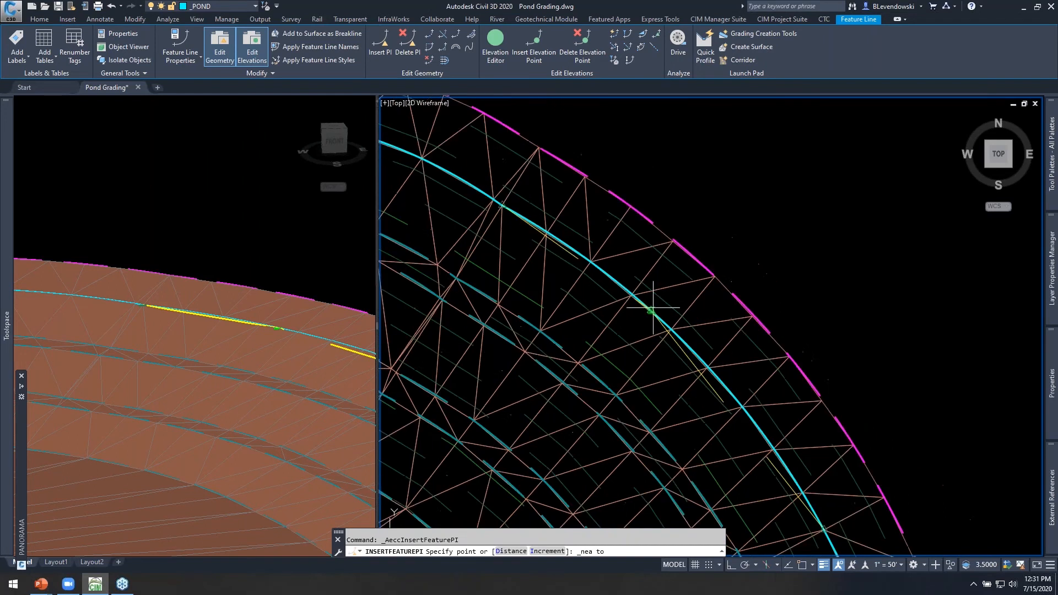
pyautogui.scroll(5, 650, 303)
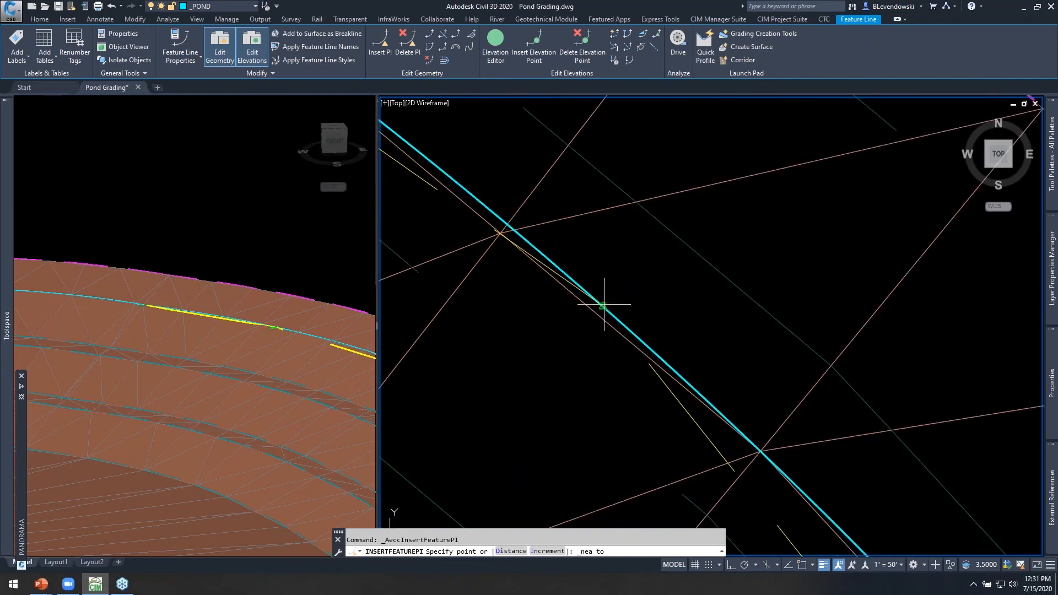
pyautogui.click(604, 307)
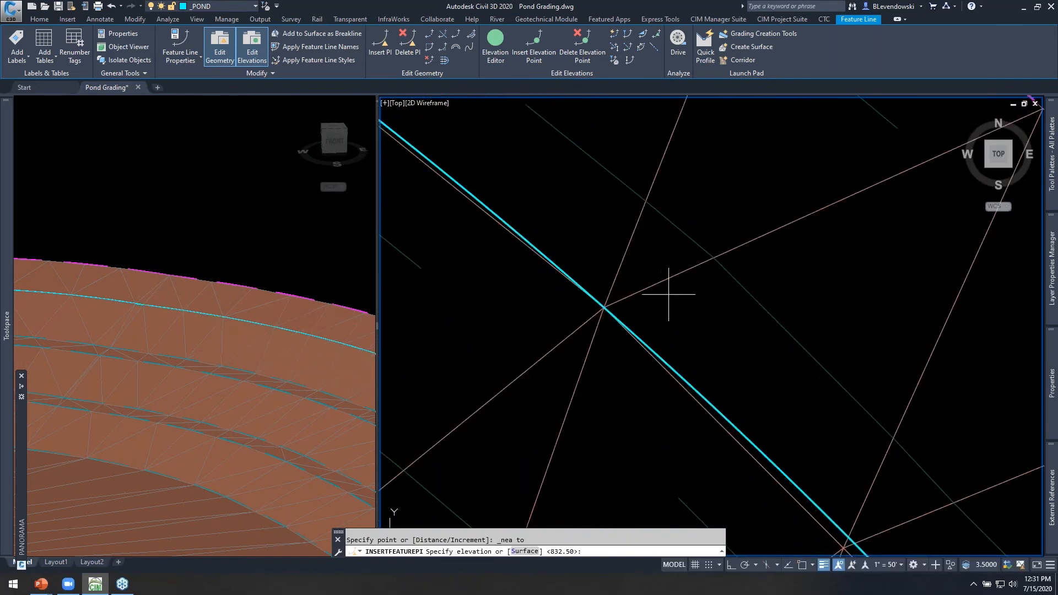
pyautogui.scroll(-3, 679, 290)
pyautogui.press('Return')
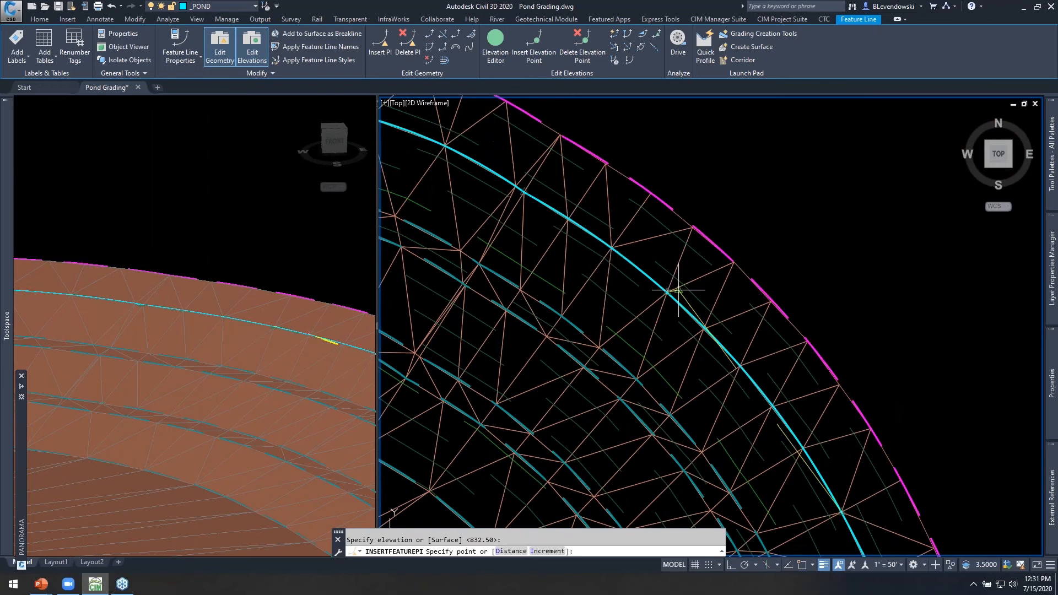
pyautogui.press('Return')
pyautogui.press('Escape')
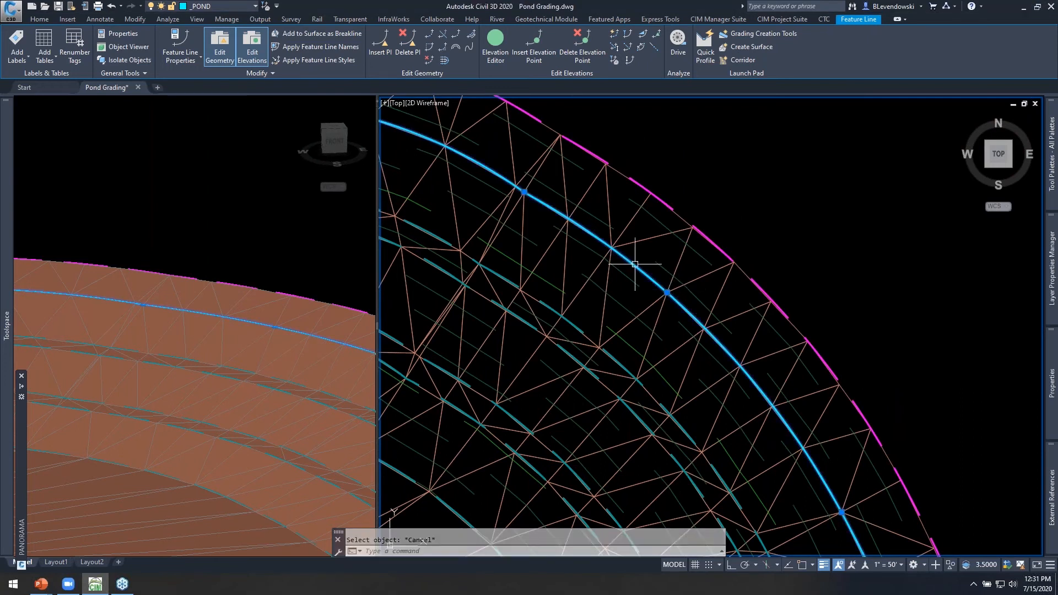
# - Check the inserted PI on the pond feature line and inspect the outer berm feature line beside it
pyautogui.scroll(-2, 677, 297)
pyautogui.click(669, 290)
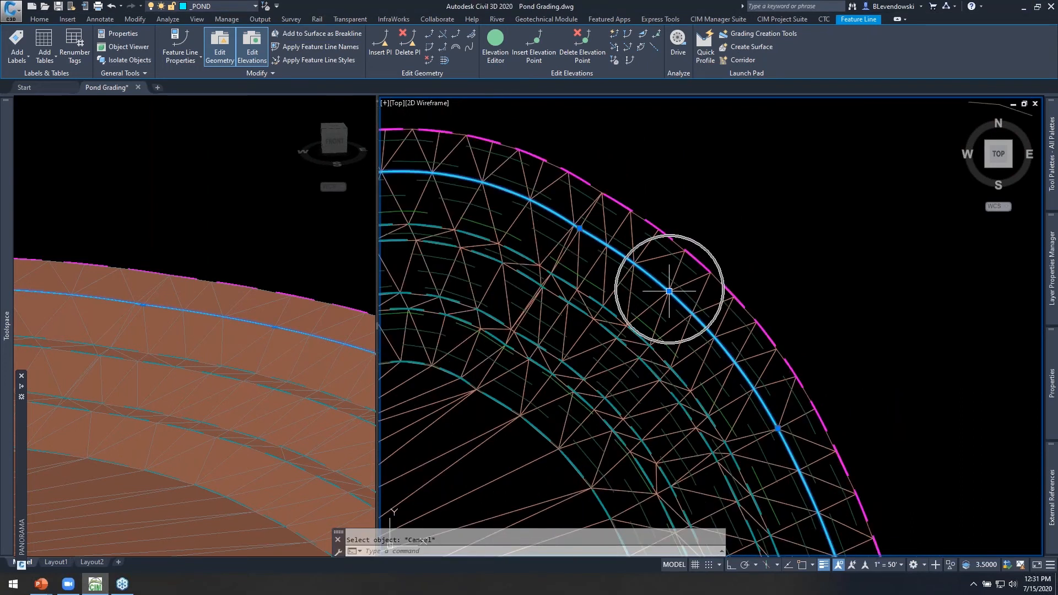
pyautogui.press('ctrl')
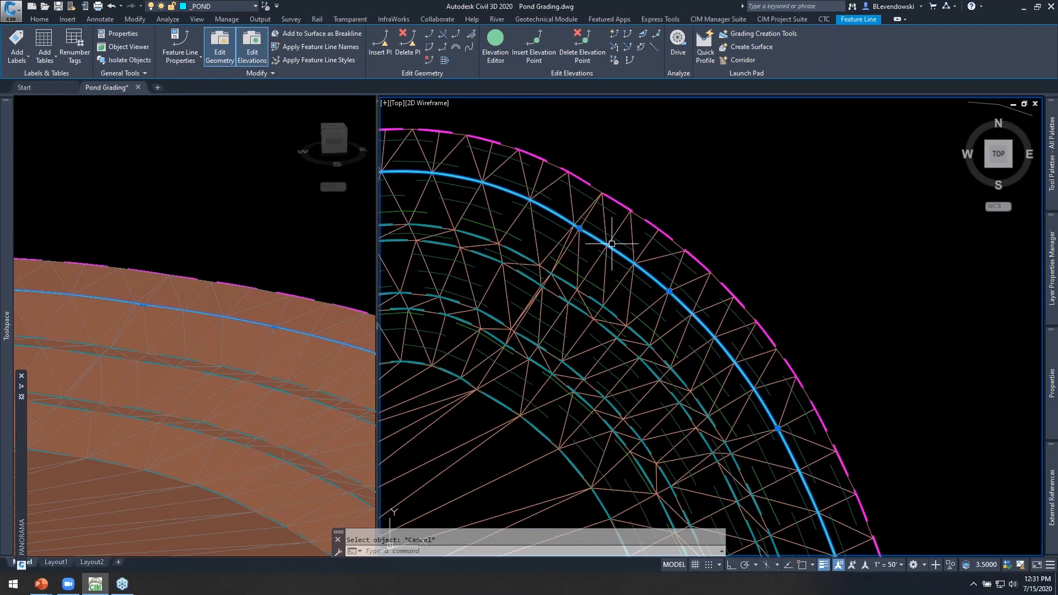
pyautogui.press('Escape')
pyautogui.click(664, 287)
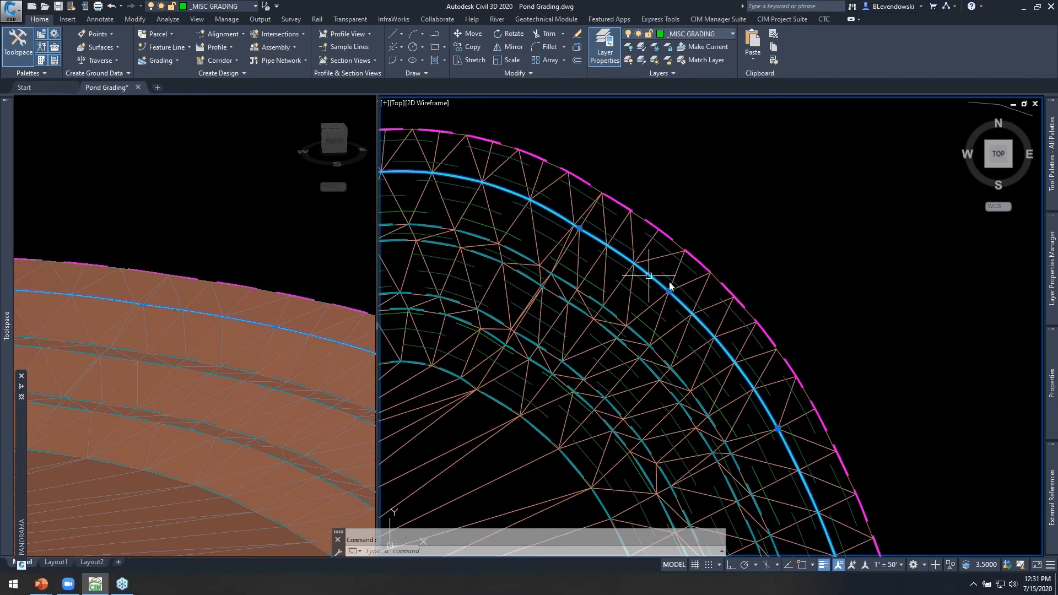
pyautogui.press('Escape')
pyautogui.click(699, 261)
pyautogui.press('Escape')
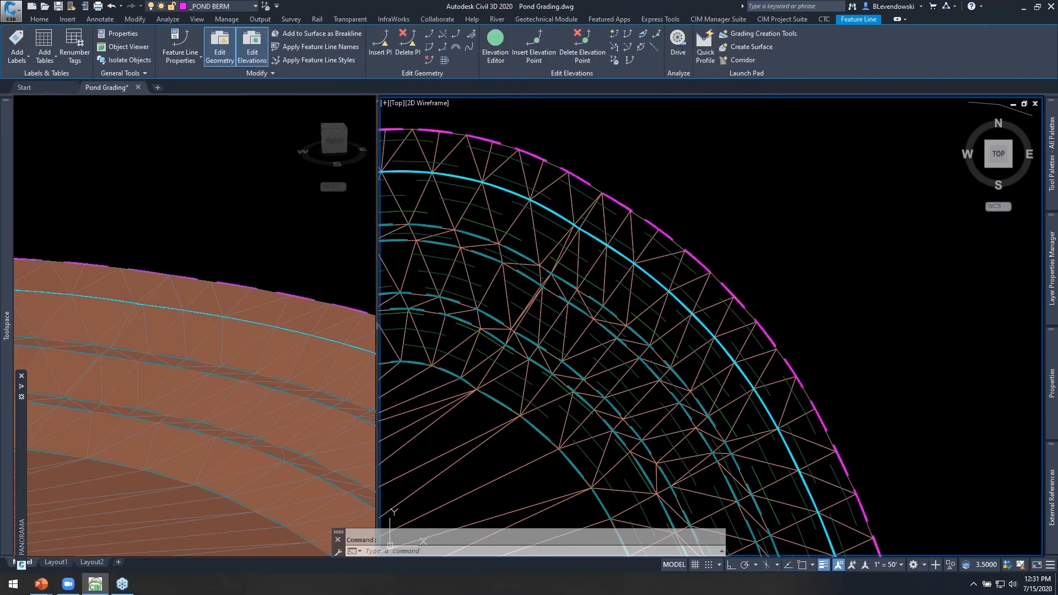
# - Rerun the Pond parallel grading family in Auto Grader with Proposed as its surface
pyautogui.click(788, 19)
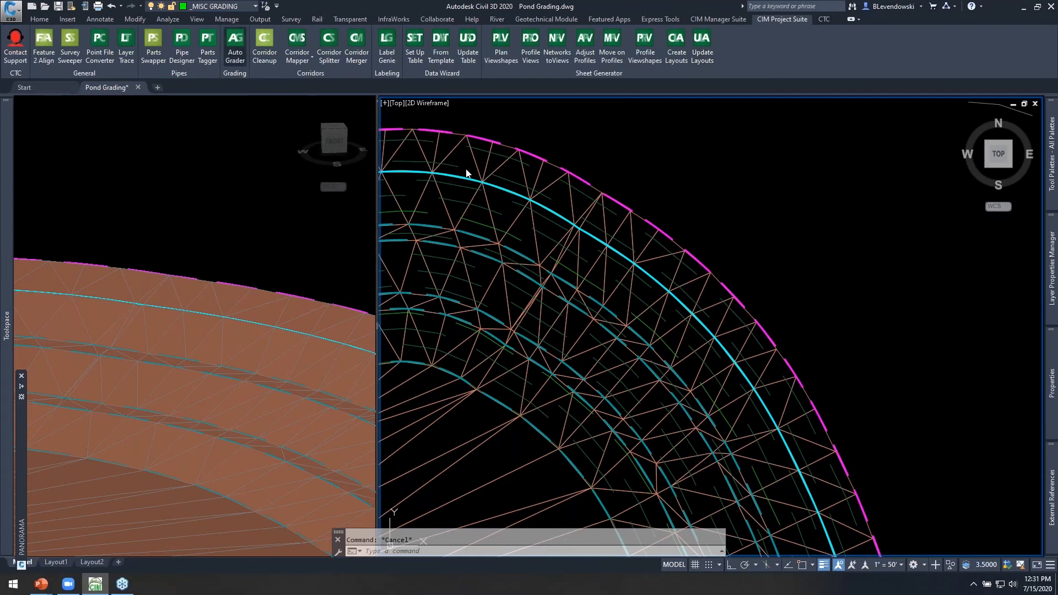
pyautogui.click(674, 160)
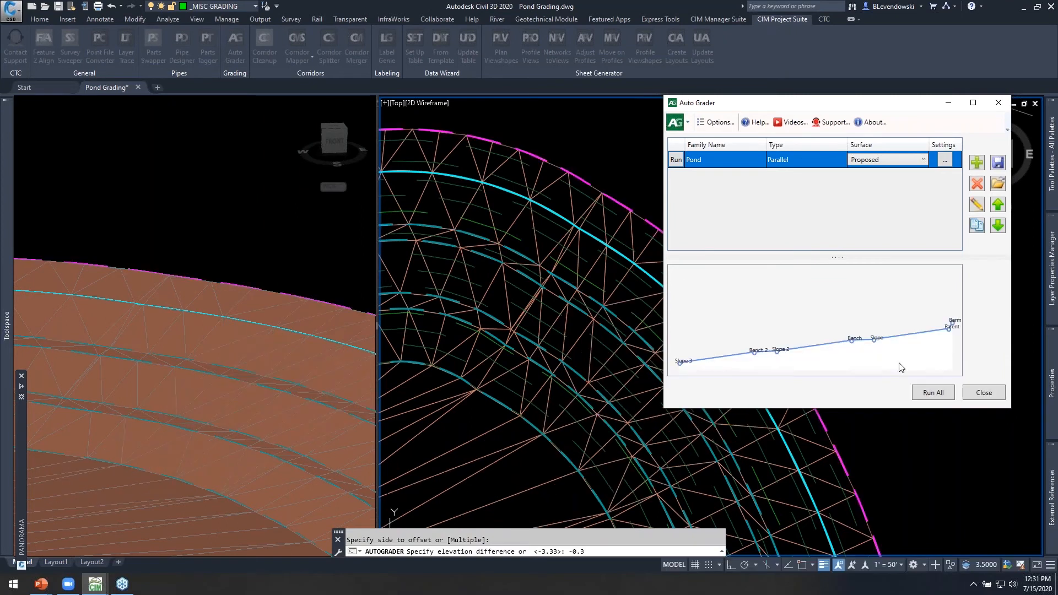
pyautogui.click(978, 393)
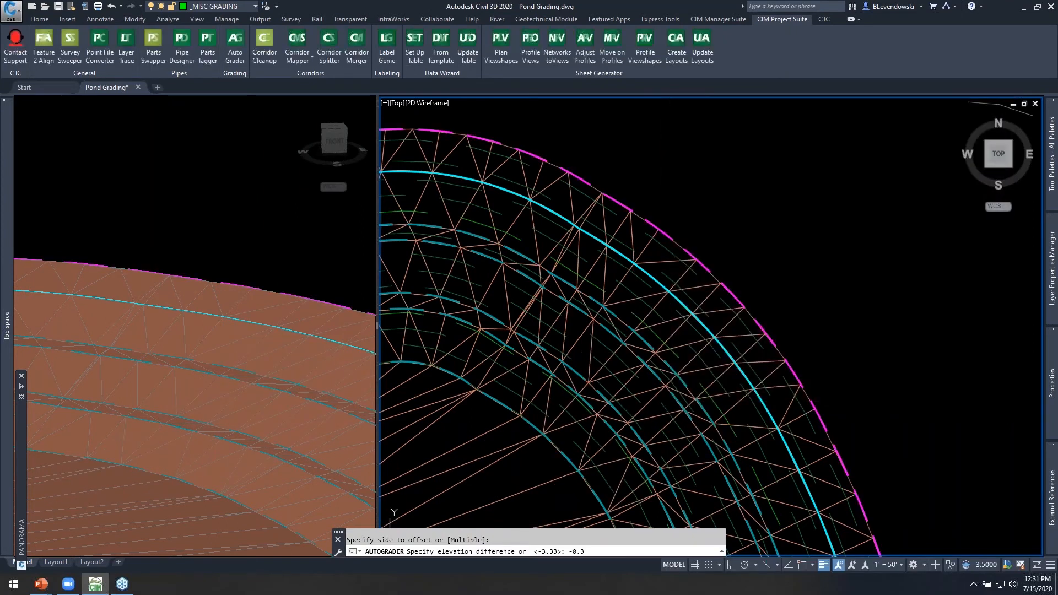
# - Inspect the rebuilt outer berm feature line's PIs along the pond's northeast rim
pyautogui.click(668, 236)
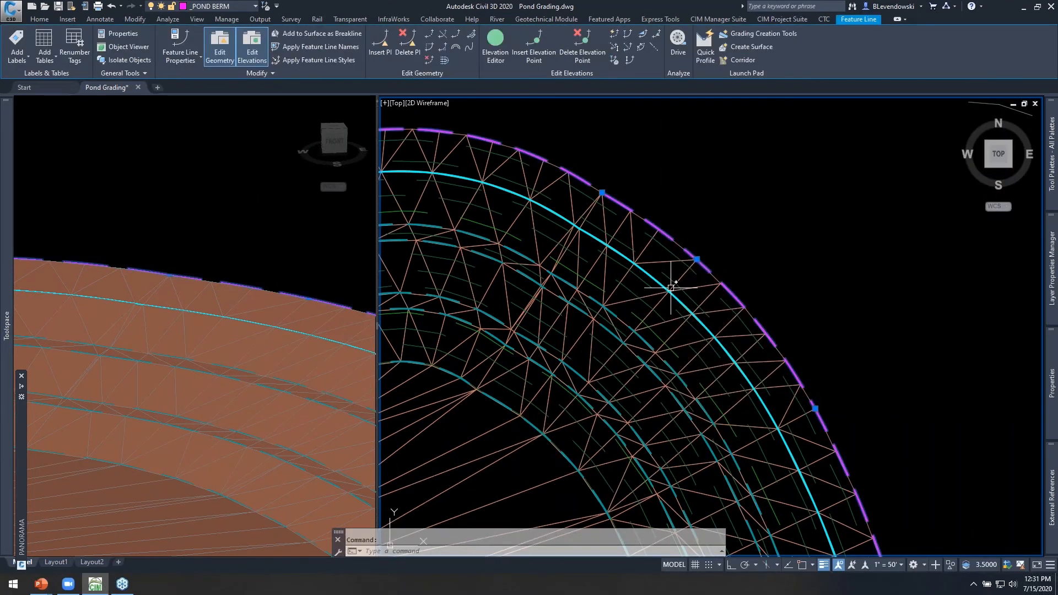
pyautogui.scroll(2, 693, 249)
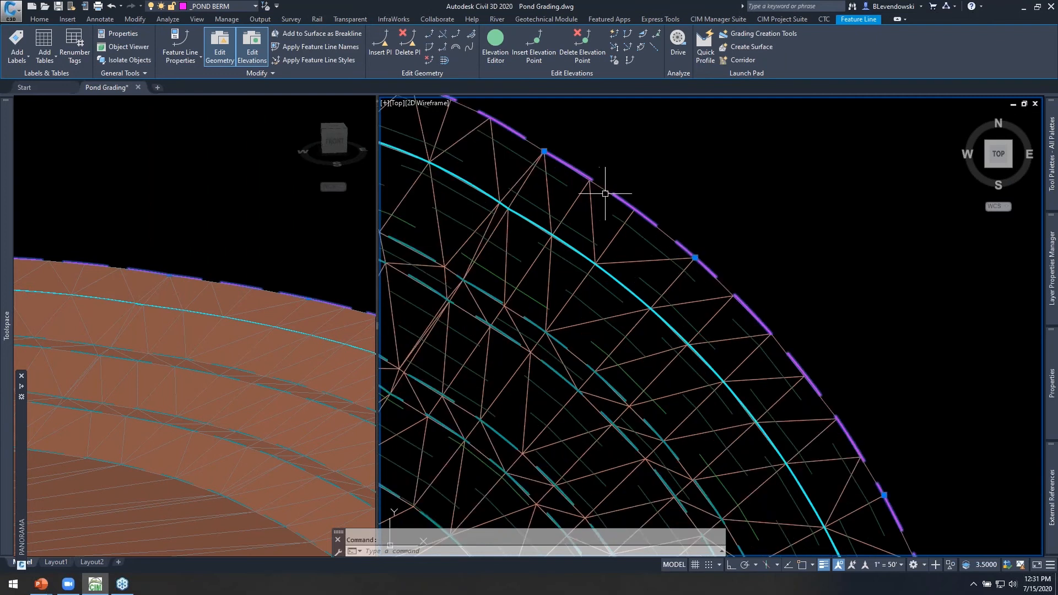
pyautogui.moveTo(657, 205); pyautogui.dragTo(678, 236, button='middle')
pyautogui.press('Escape')
pyautogui.scroll(1, 632, 292)
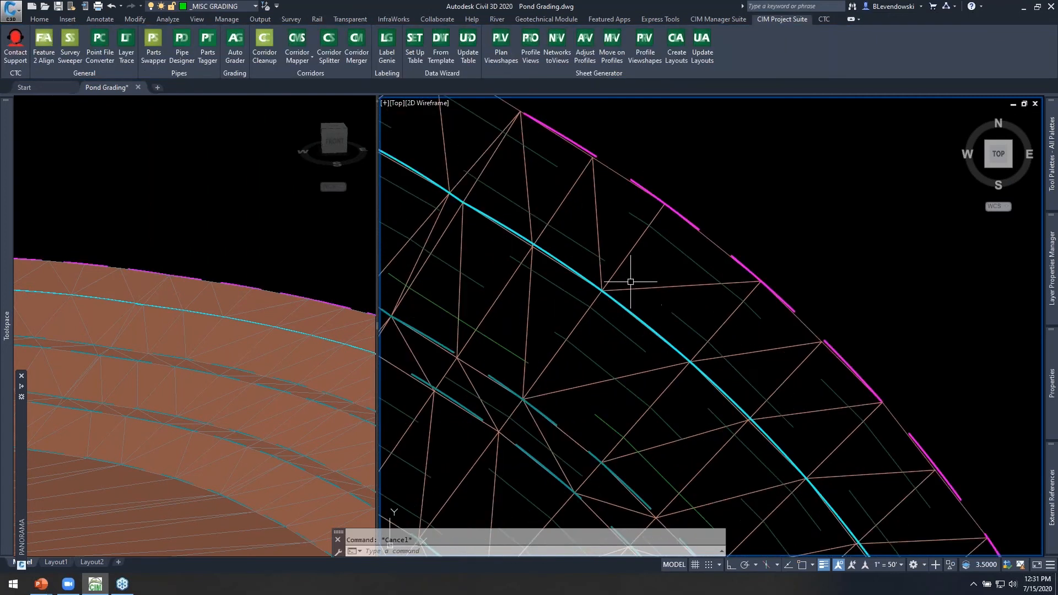
# - Start a feature line in Bldg Site with the Sub Parent style at an arc midpoint on the pond's northeast feature line, elevation 832.50
pyautogui.click(39, 19)
pyautogui.click(187, 47)
pyautogui.click(186, 64)
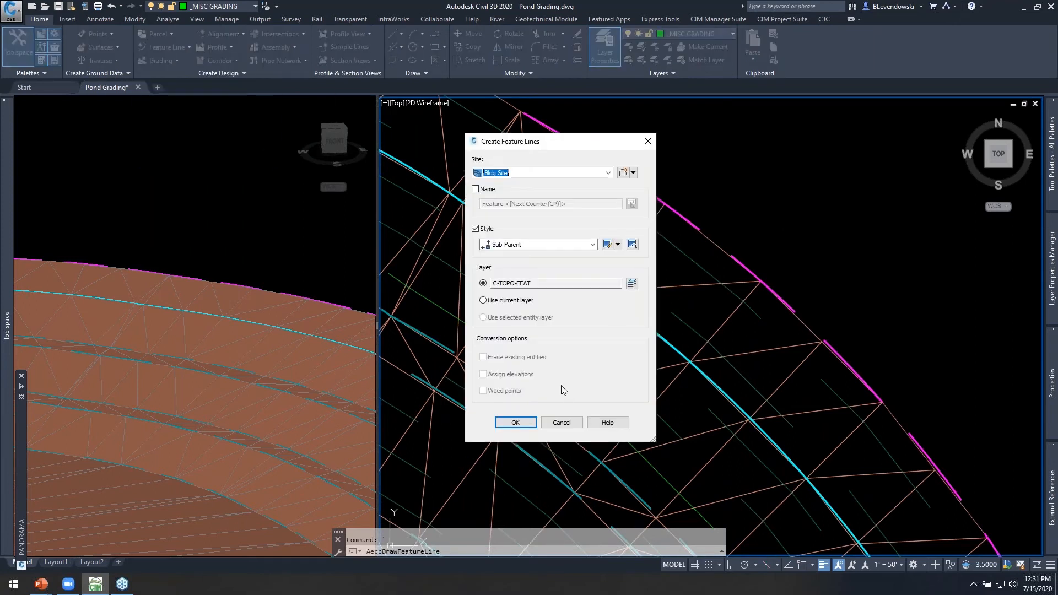
pyautogui.click(511, 429)
pyautogui.moveTo(633, 254); pyautogui.dragTo(681, 278, button='middle')
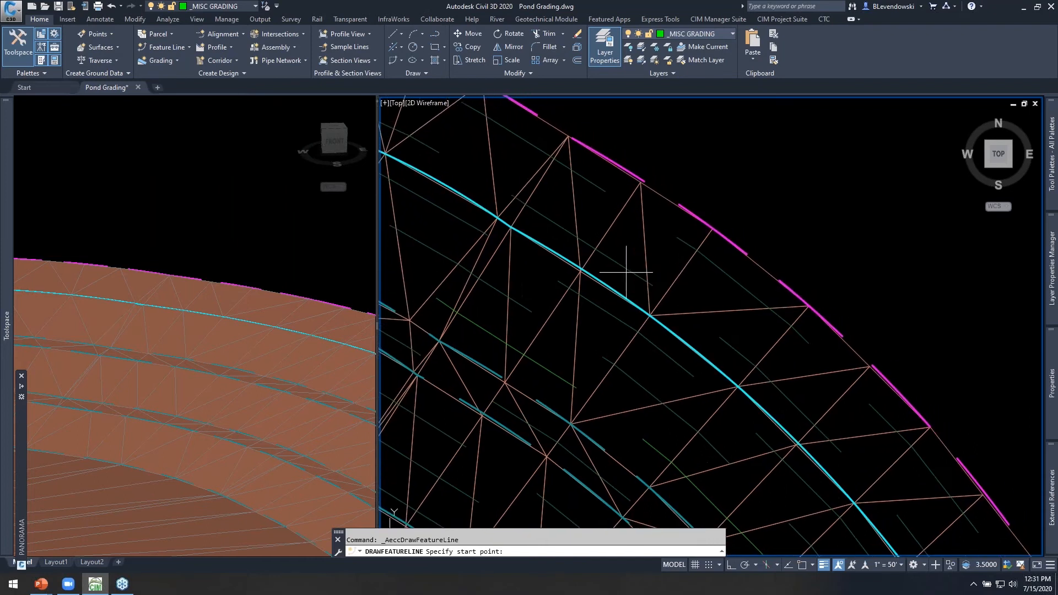
pyautogui.keyDown('shift'); pyautogui.rightClick(626, 271); pyautogui.keyUp('shift')
pyautogui.click(666, 358)
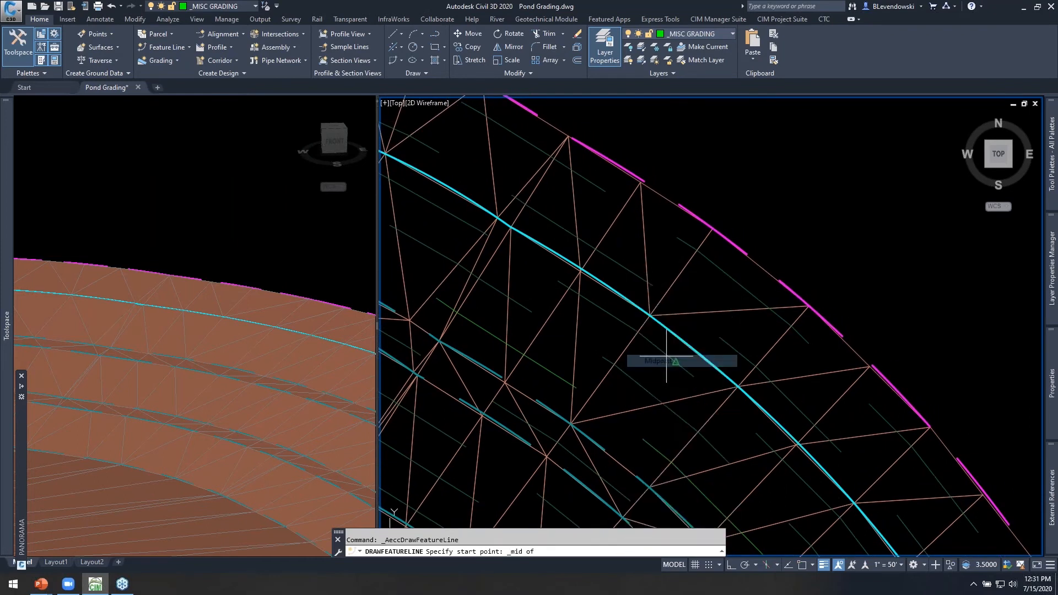
pyautogui.scroll(6, 628, 294)
pyautogui.click(621, 307)
pyautogui.scroll(-5, 633, 302)
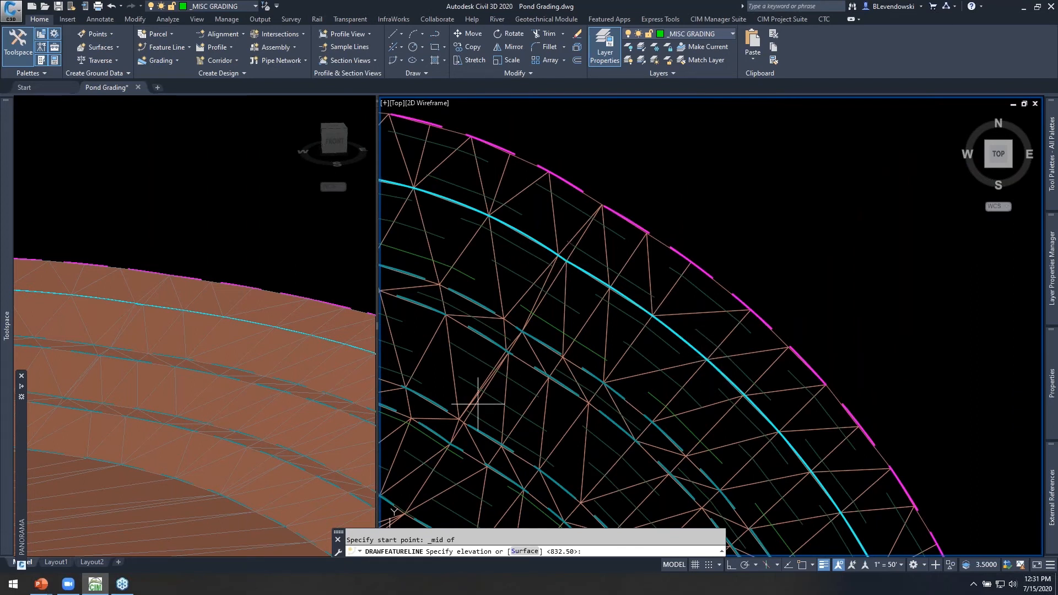
pyautogui.press('Return')
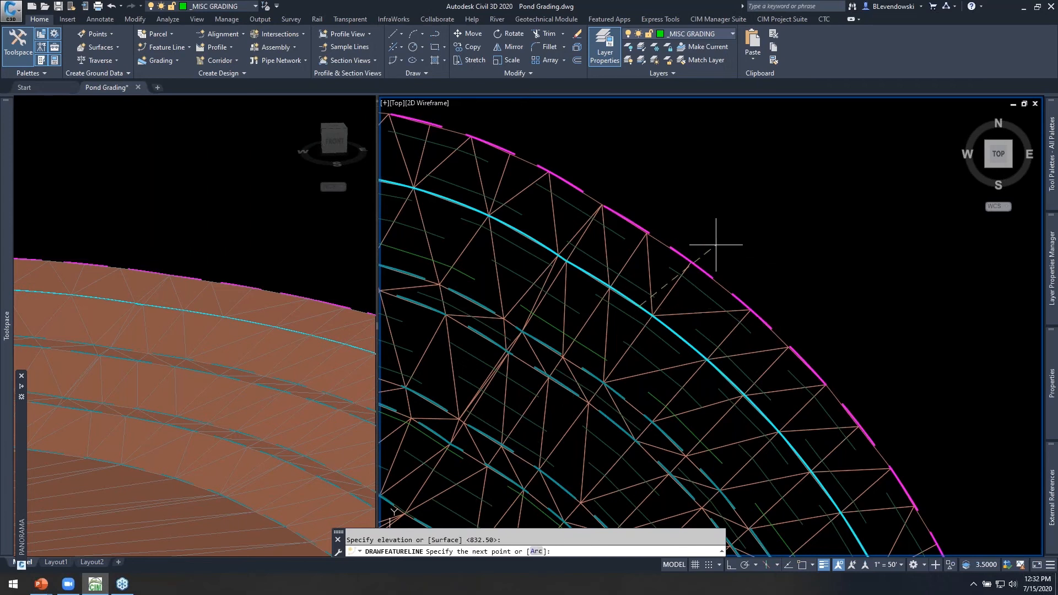
# - End the feature line just past the magenta berm line, about 8.26' from its start, at 0.00 grade
pyautogui.scroll(4, 689, 231)
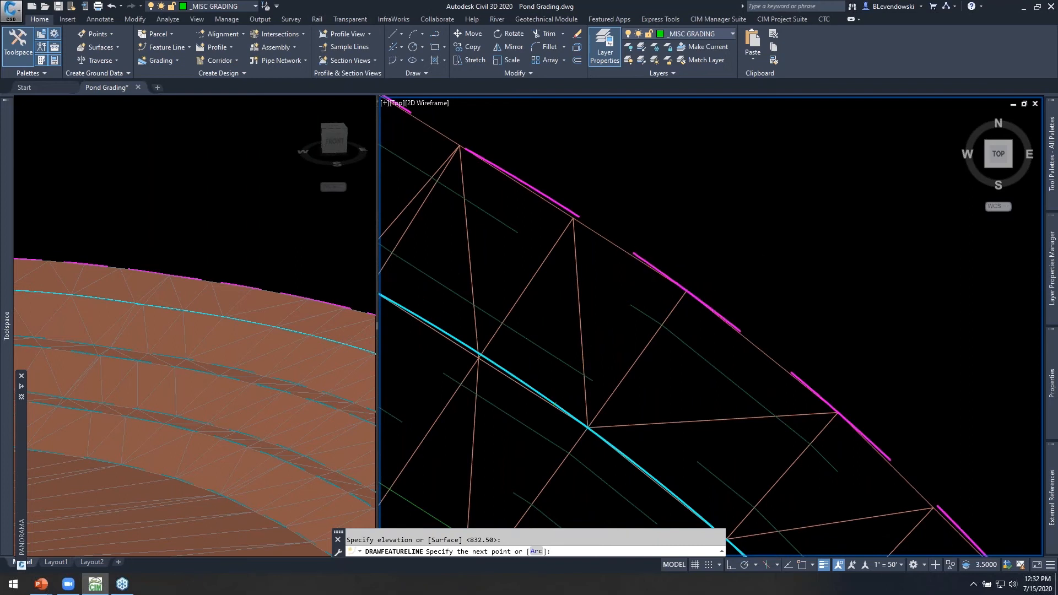
pyautogui.scroll(3, 652, 253)
pyautogui.click(652, 269)
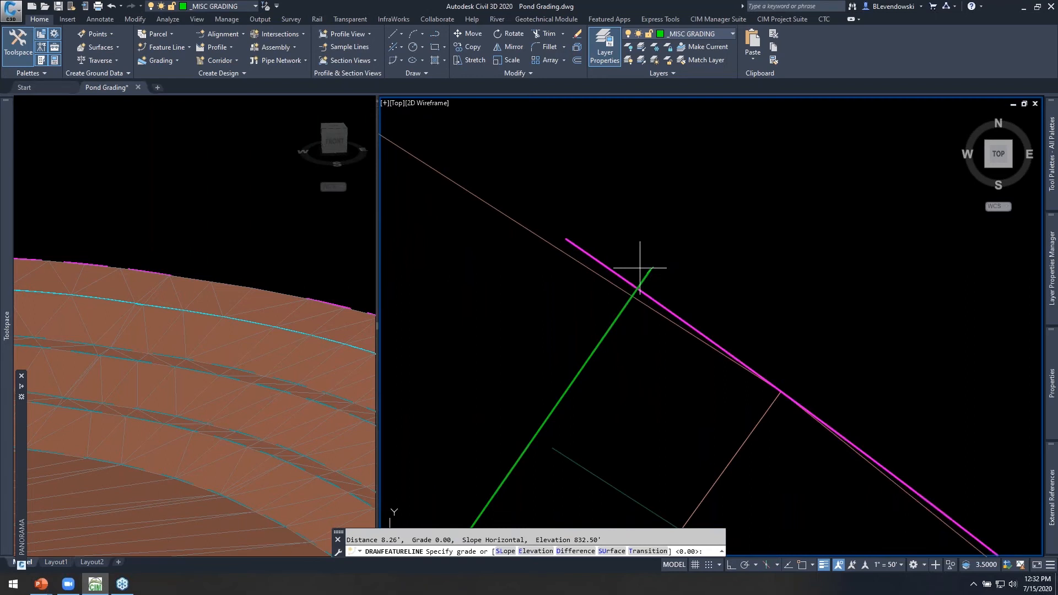
pyautogui.press('Return')
pyautogui.scroll(-4, 699, 229)
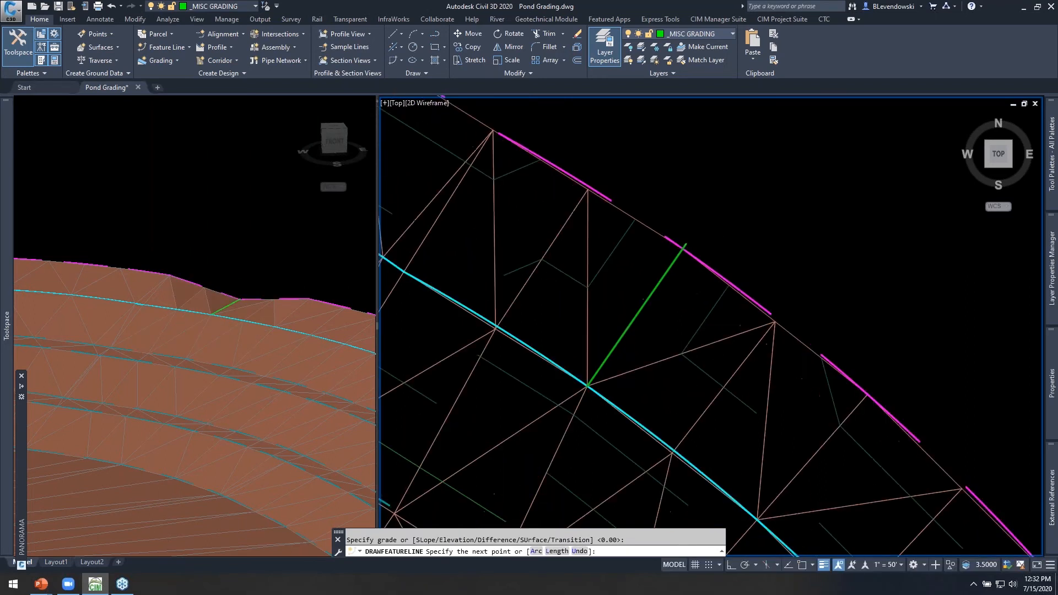
pyautogui.scroll(-2, 699, 229)
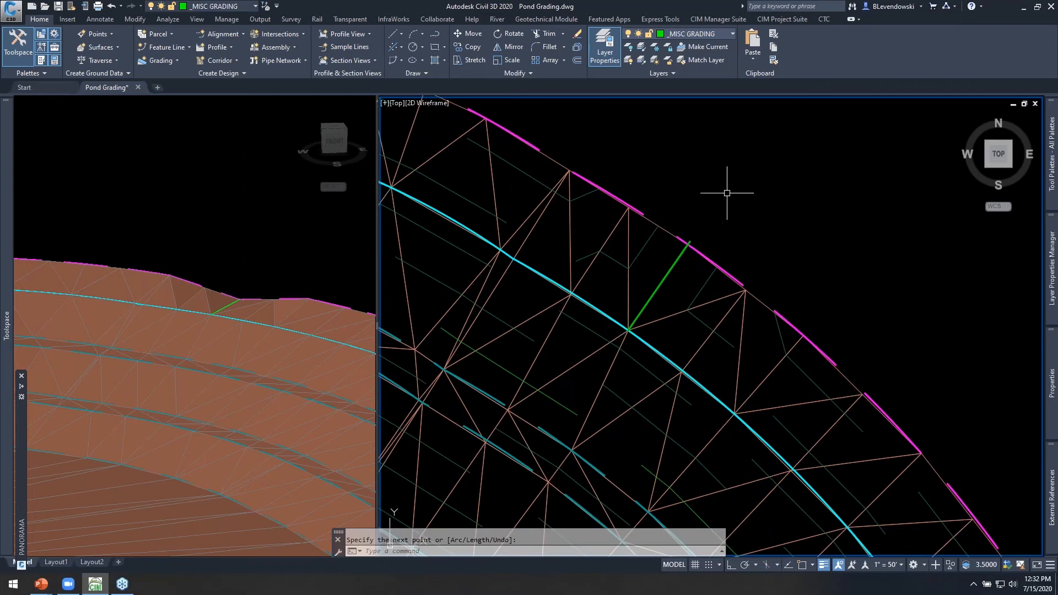
# - Examine how the new crossing feature line affects the berm and the proposed surface in the 3D view
pyautogui.scroll(-2, 733, 198)
pyautogui.click(259, 278)
pyautogui.press('Escape')
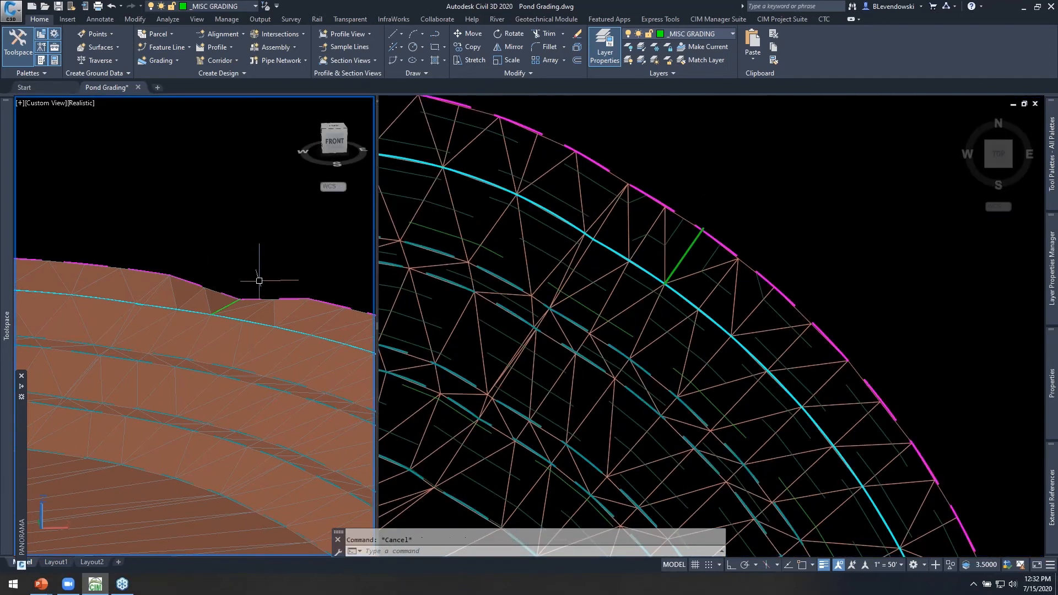
pyautogui.scroll(-2, 248, 292)
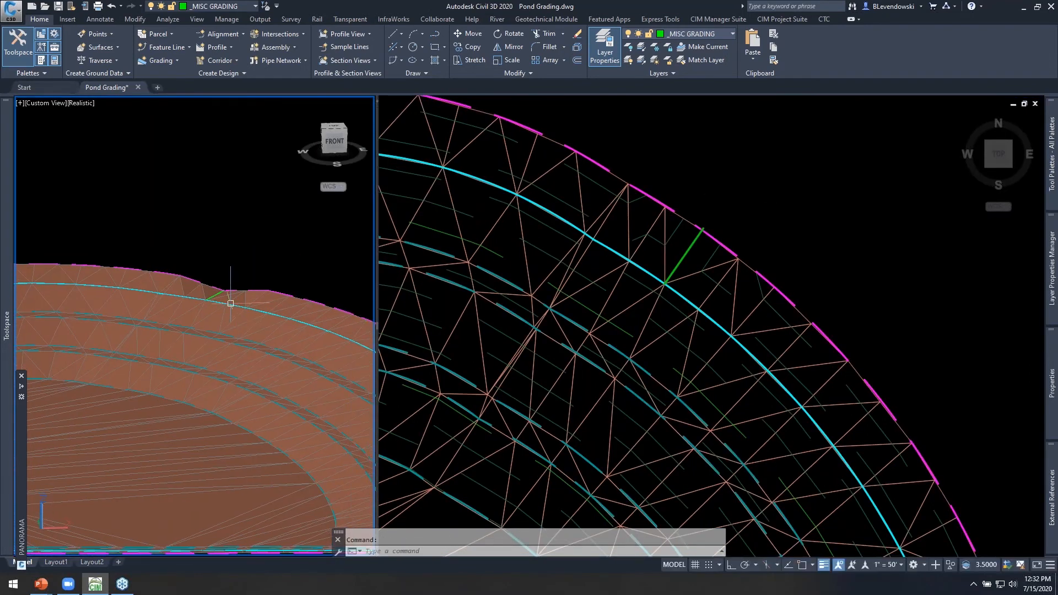
pyautogui.scroll(2, 230, 303)
pyautogui.scroll(2, 223, 295)
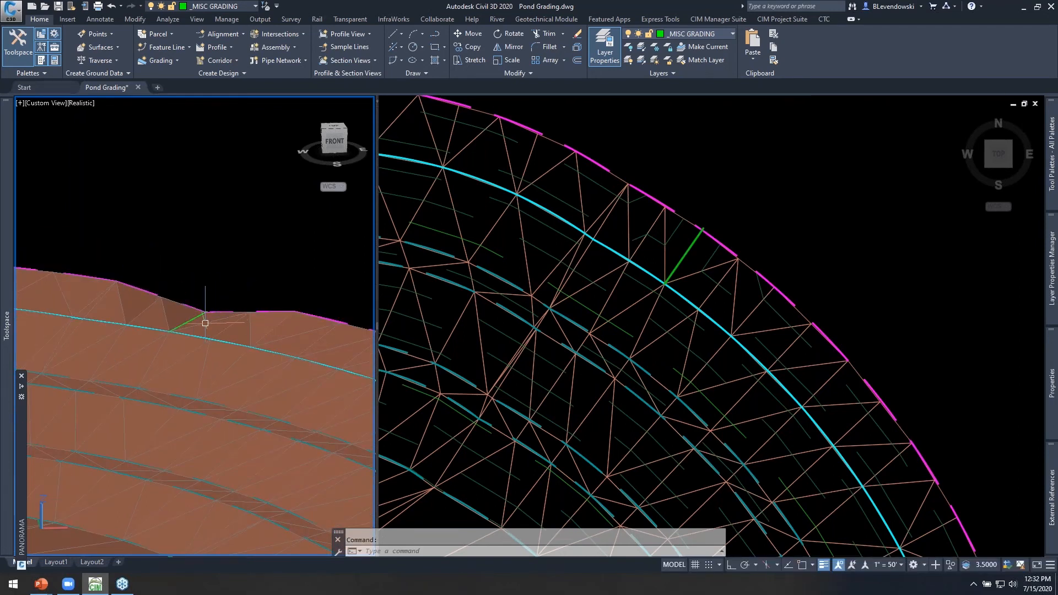
pyautogui.moveTo(183, 322)
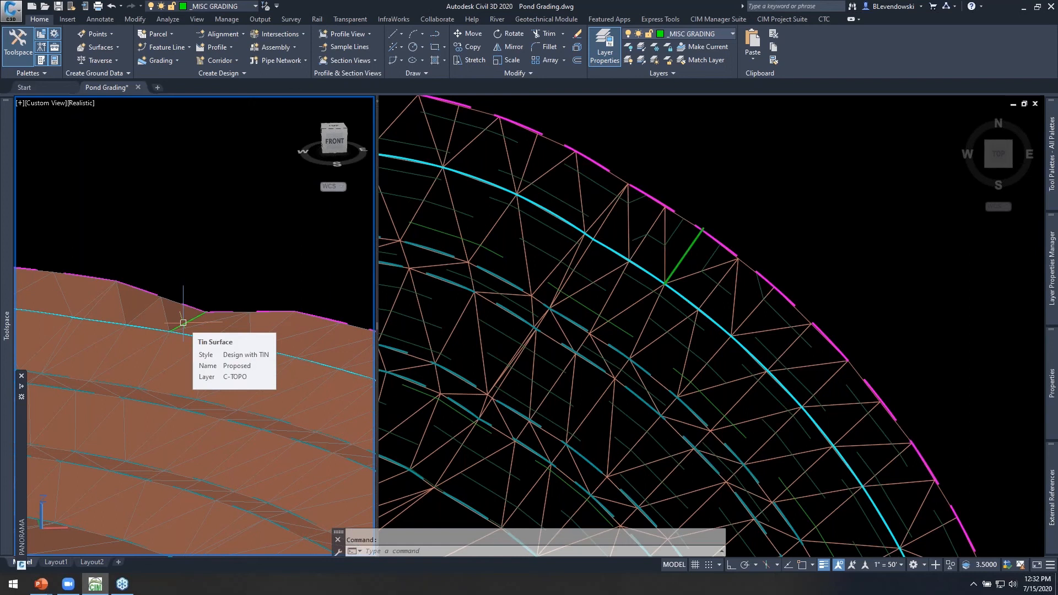
pyautogui.moveTo(218, 279); pyautogui.dragTo(249, 285, button='middle')
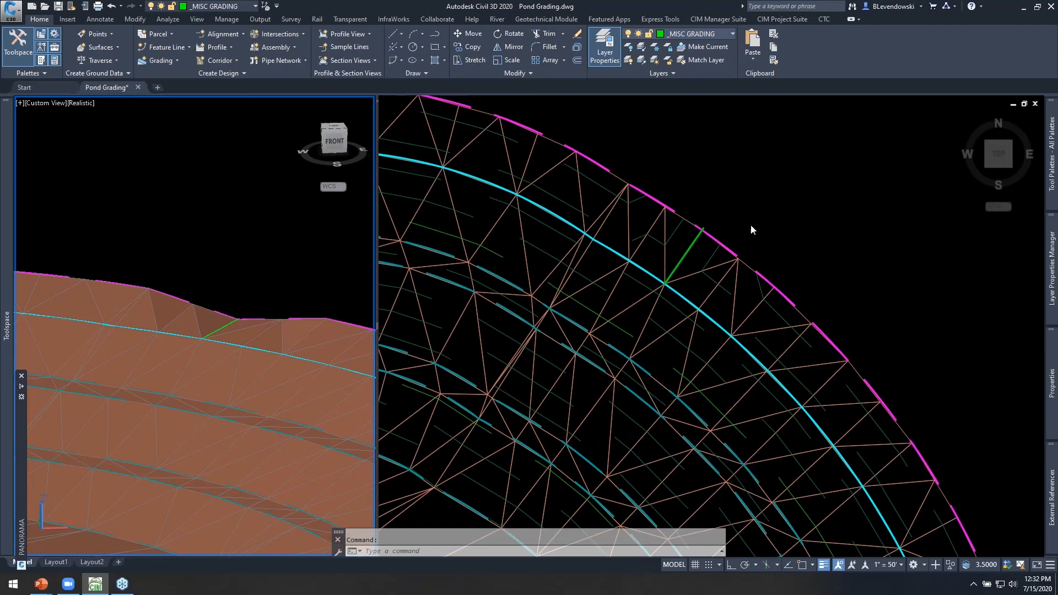
# - Set the grade at the outer end of the green crossing feature line to 15% with Quick Elevation Edit
pyautogui.click(713, 240)
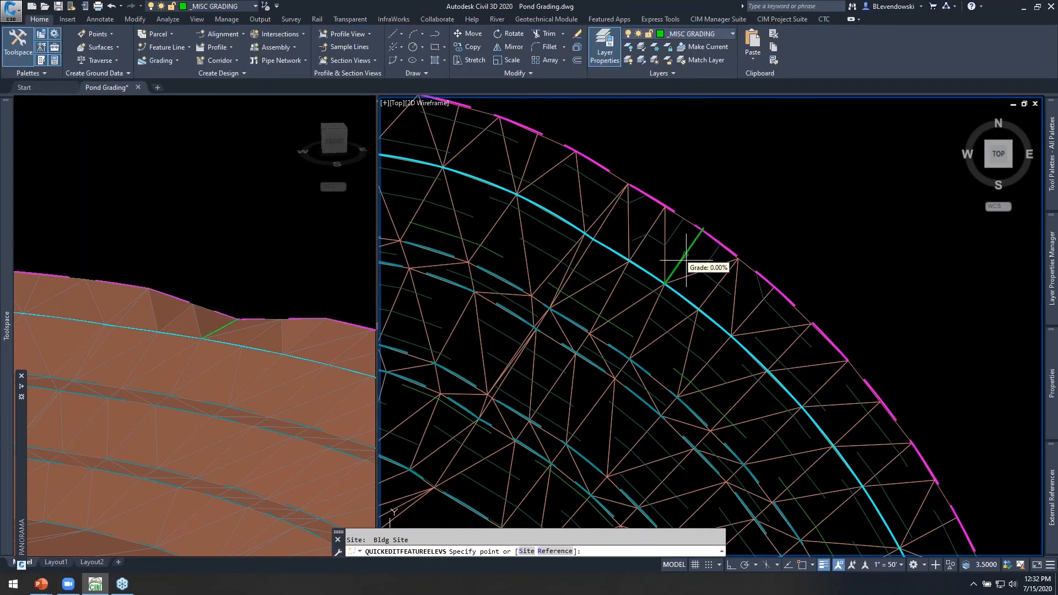
pyautogui.scroll(2, 690, 260)
pyautogui.scroll(4, 713, 215)
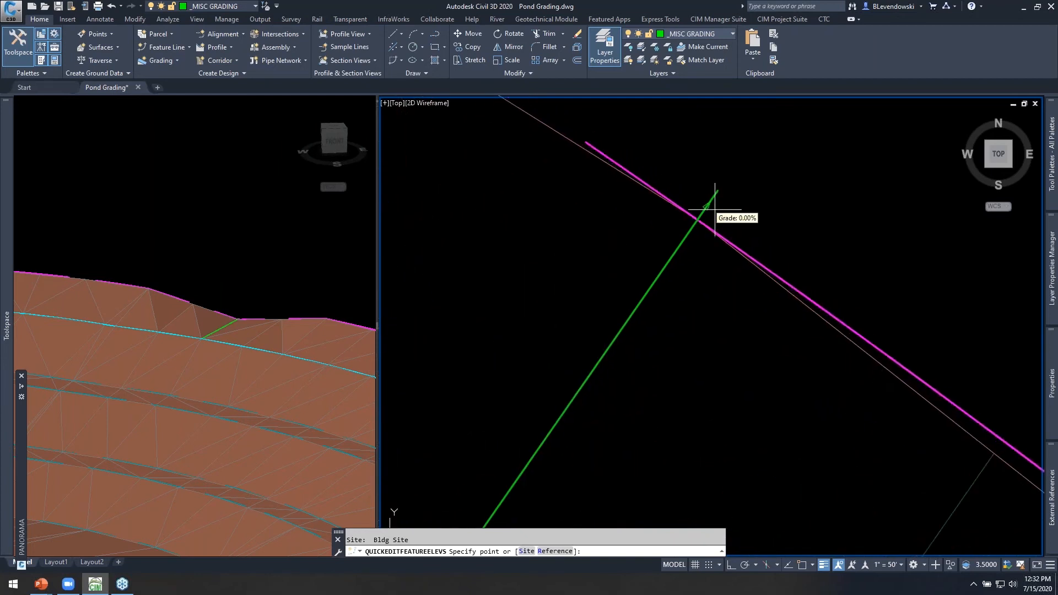
pyautogui.click(718, 197)
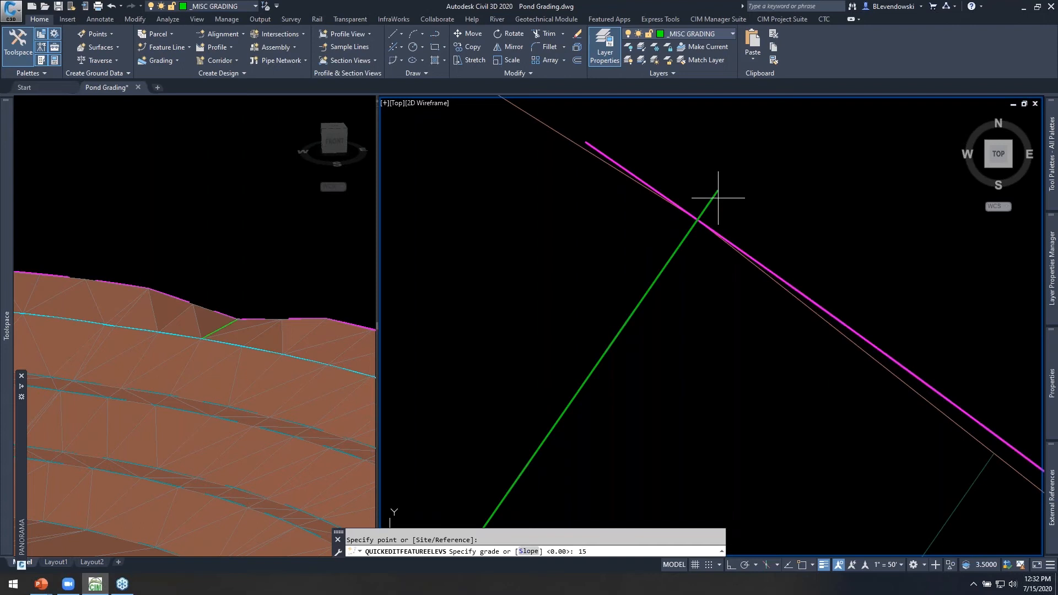
pyautogui.press('Return')
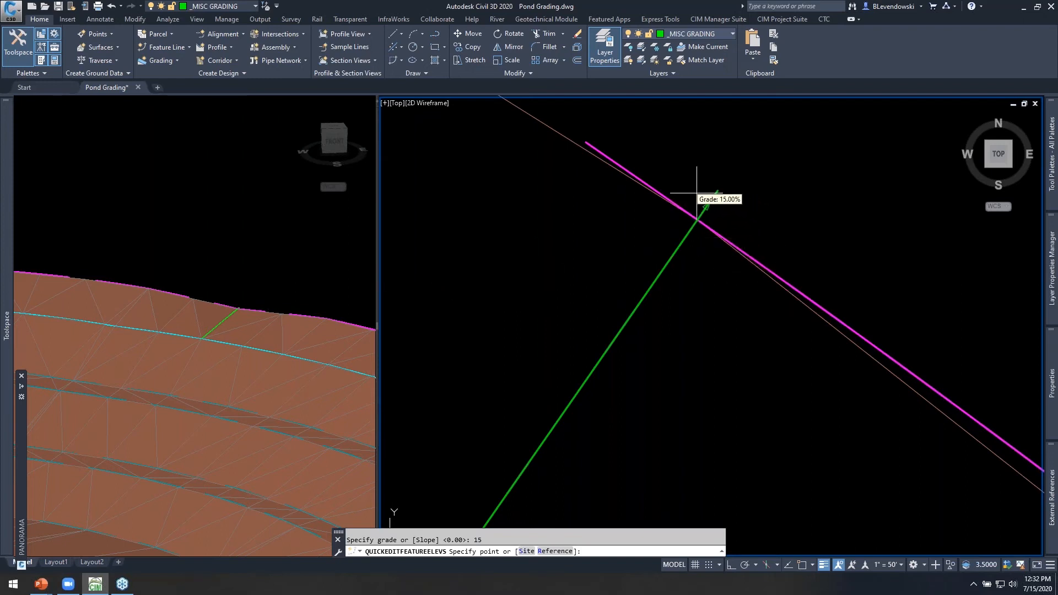
# - Set the grade at the crossing feature line's outer end to 0 and finish the elevation edit
pyautogui.click(714, 204)
pyautogui.write('0')
pyautogui.press('Return')
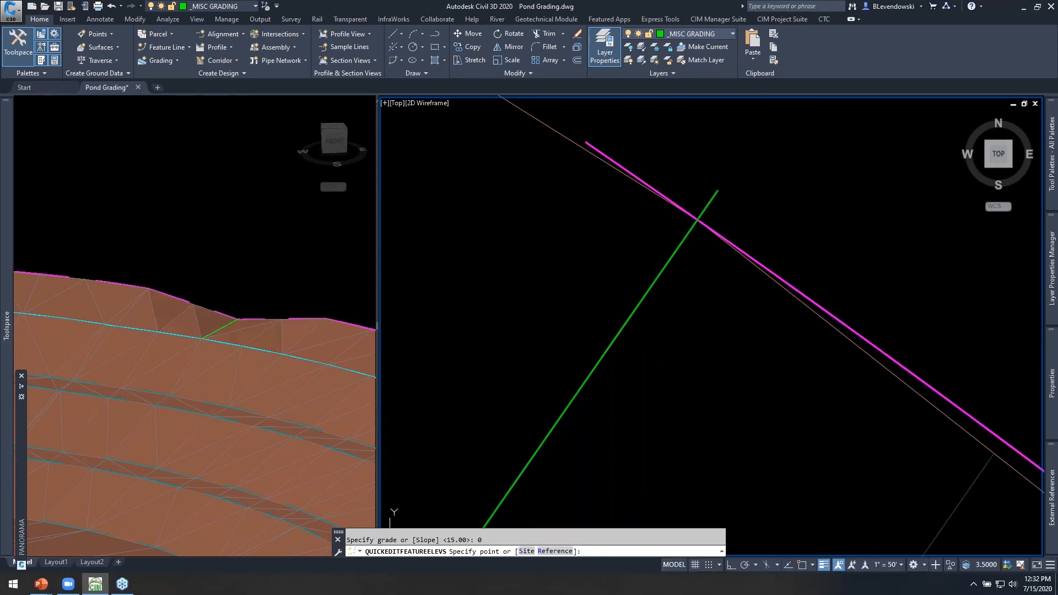
pyautogui.press('Return')
pyautogui.scroll(-3, 682, 204)
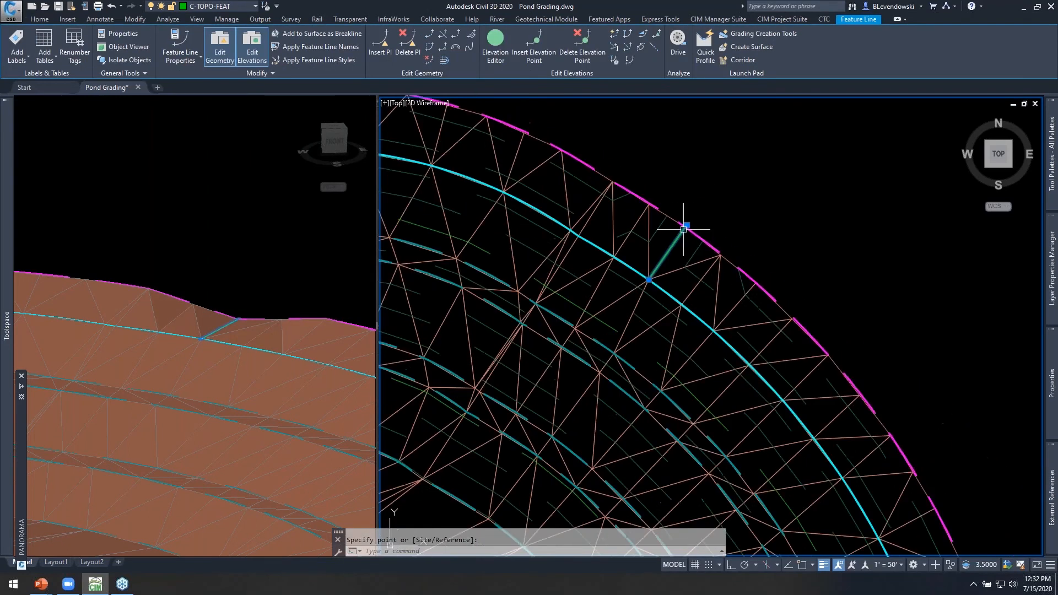
pyautogui.scroll(-1, 685, 229)
pyautogui.press('Escape')
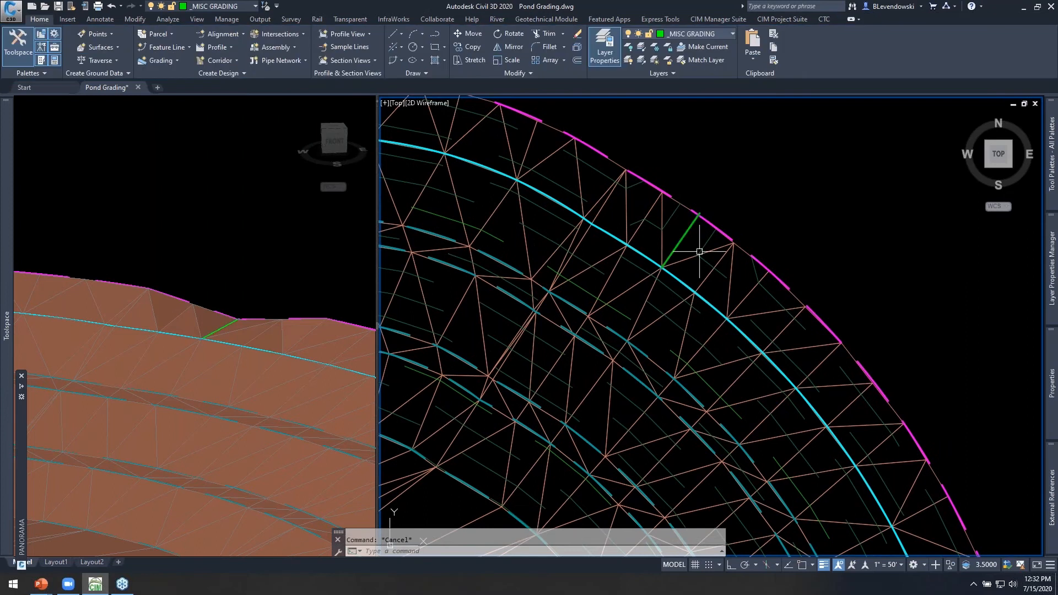
# - Inspect the pond and berm feature lines where the green crossing feature line meets them in plan view
pyautogui.scroll(2, 695, 237)
pyautogui.moveTo(692, 258); pyautogui.dragTo(677, 290, button='middle')
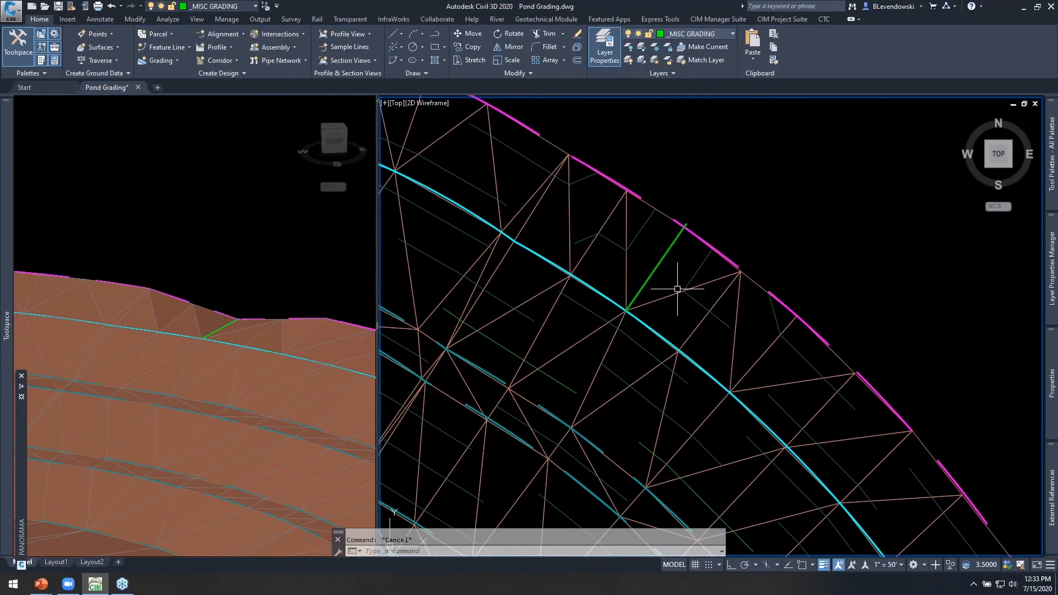
pyautogui.click(655, 335)
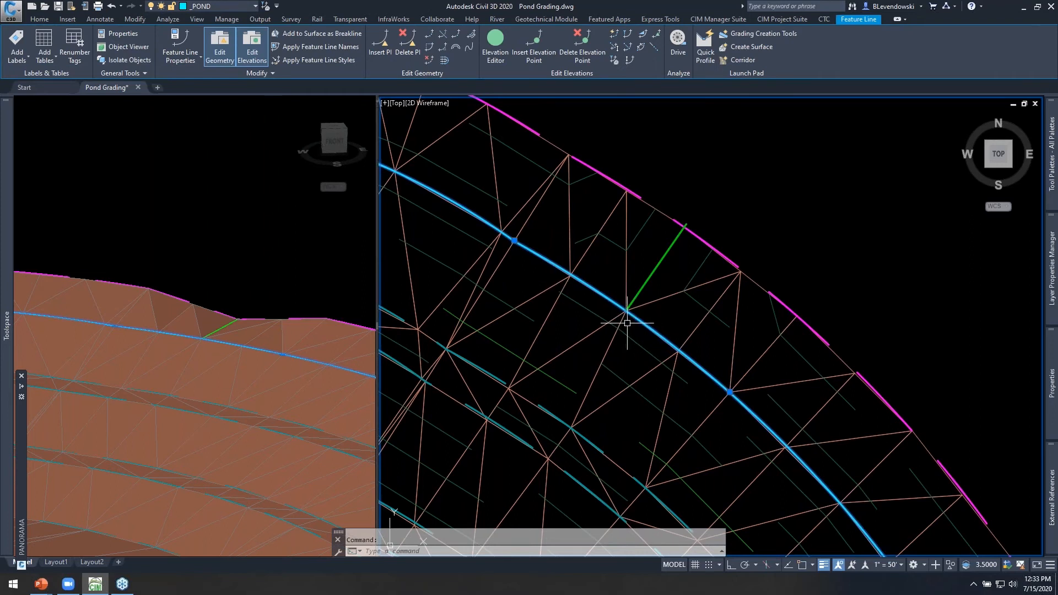
pyautogui.press('Escape')
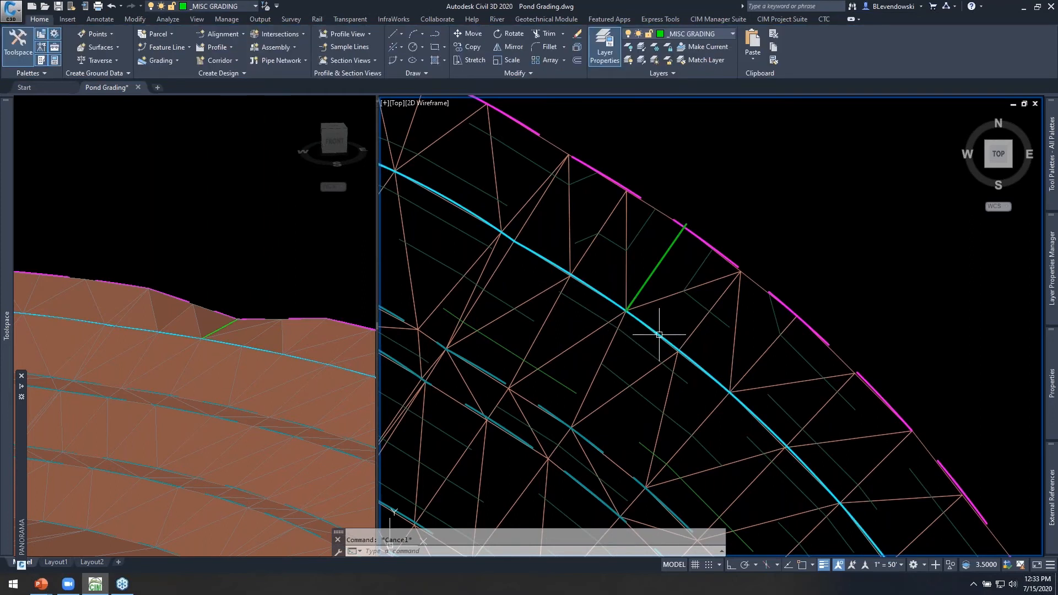
pyautogui.click(664, 254)
pyautogui.press('Escape')
pyautogui.click(699, 236)
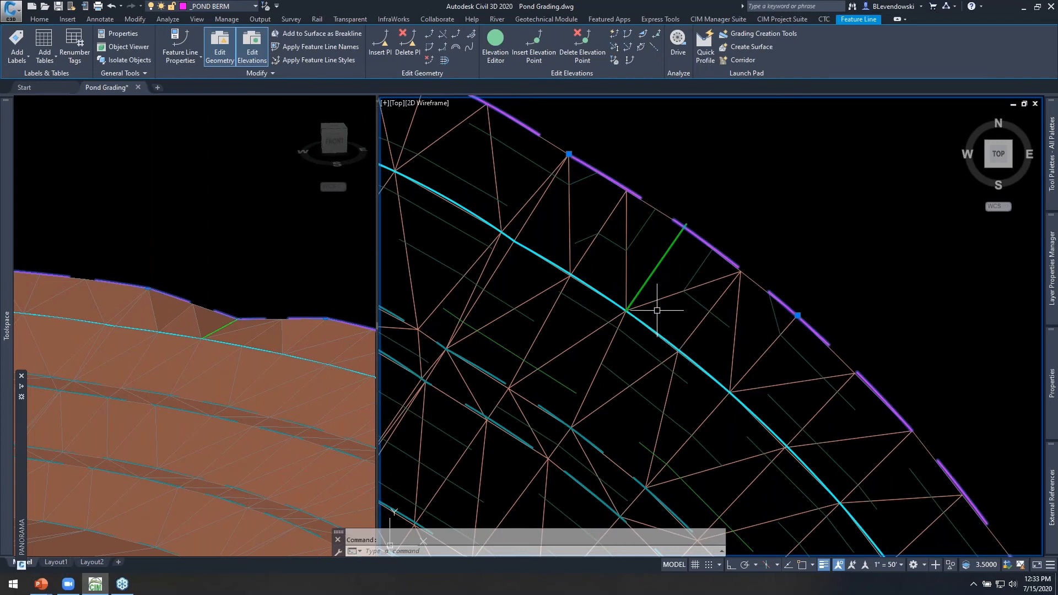
pyautogui.press('Escape')
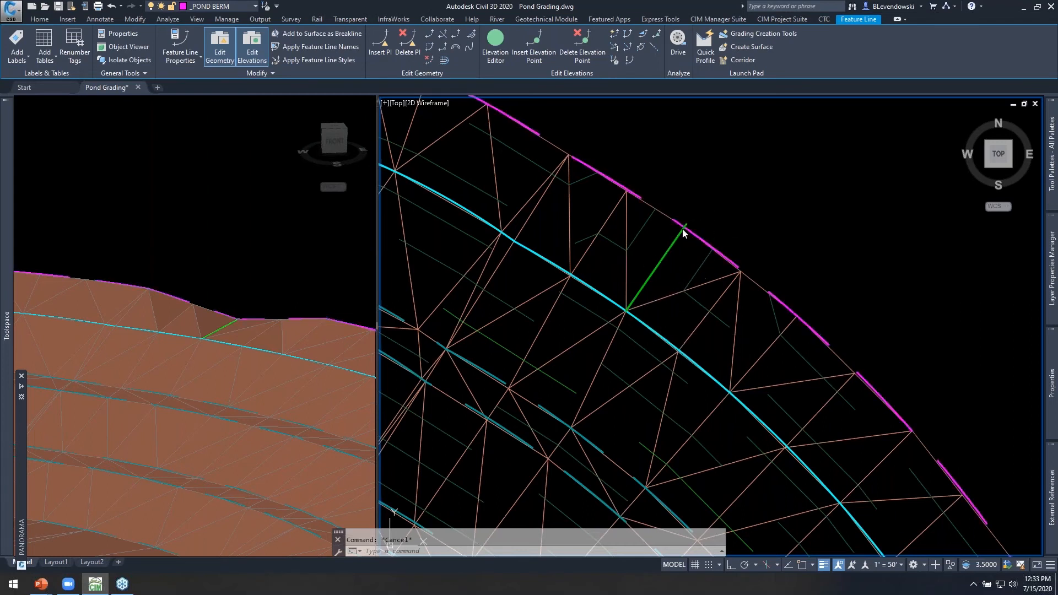
pyautogui.scroll(-4, 686, 255)
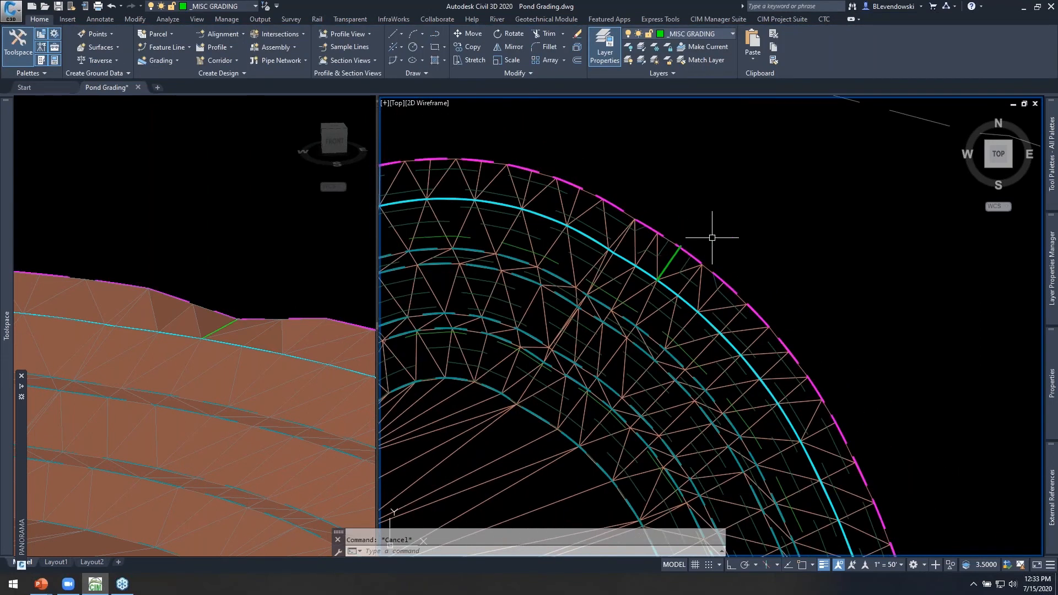
pyautogui.moveTo(717, 228)
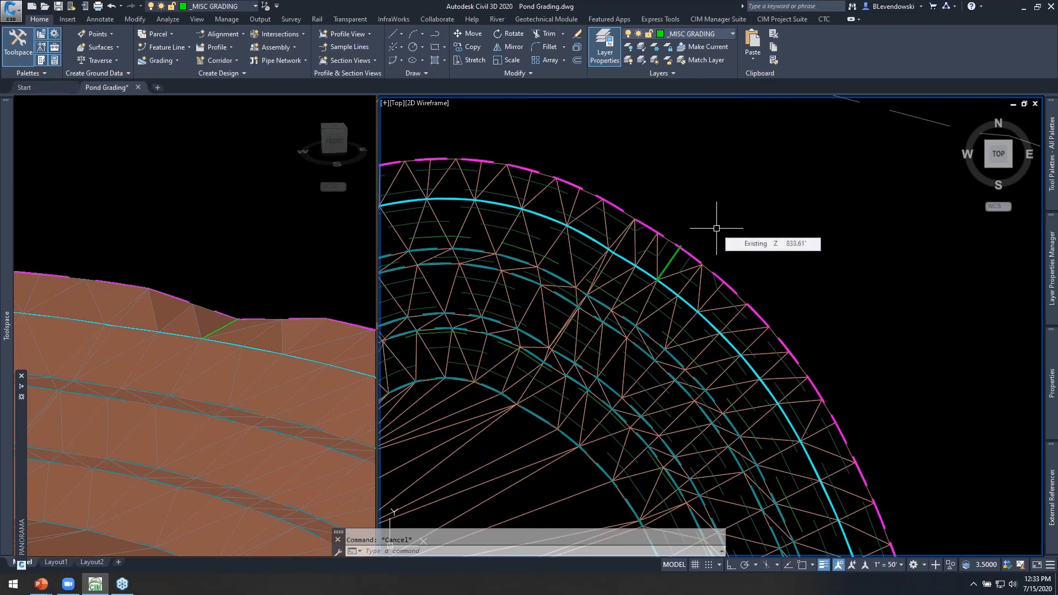
# - Set the Berm child's relative elevation to 1.5 in Auto Grader's Pond grading family and save the family
pyautogui.click(782, 19)
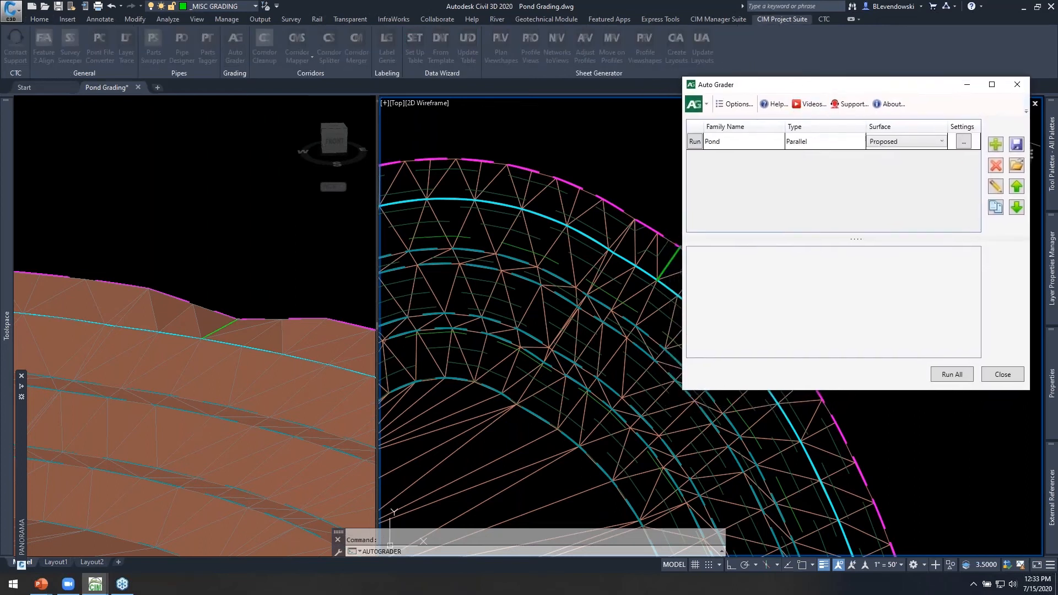
pyautogui.click(996, 188)
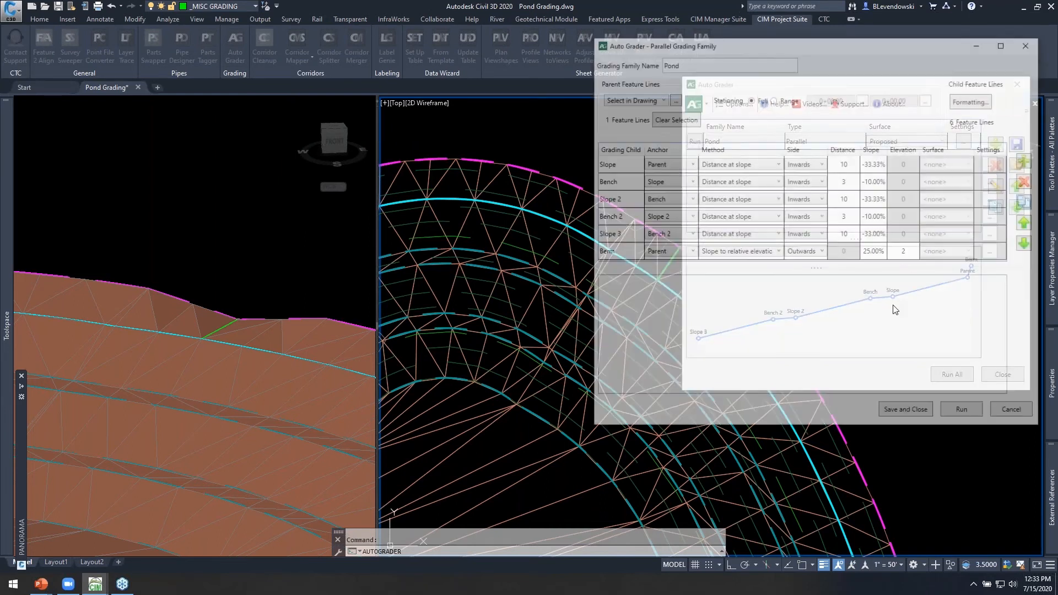
pyautogui.click(615, 255)
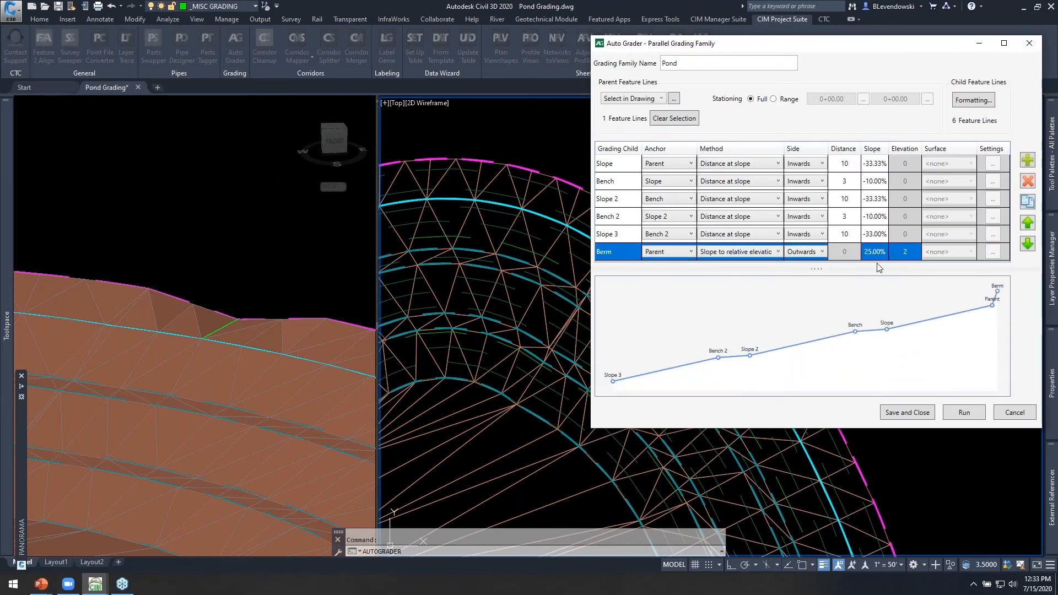
pyautogui.click(908, 251)
pyautogui.press('Return')
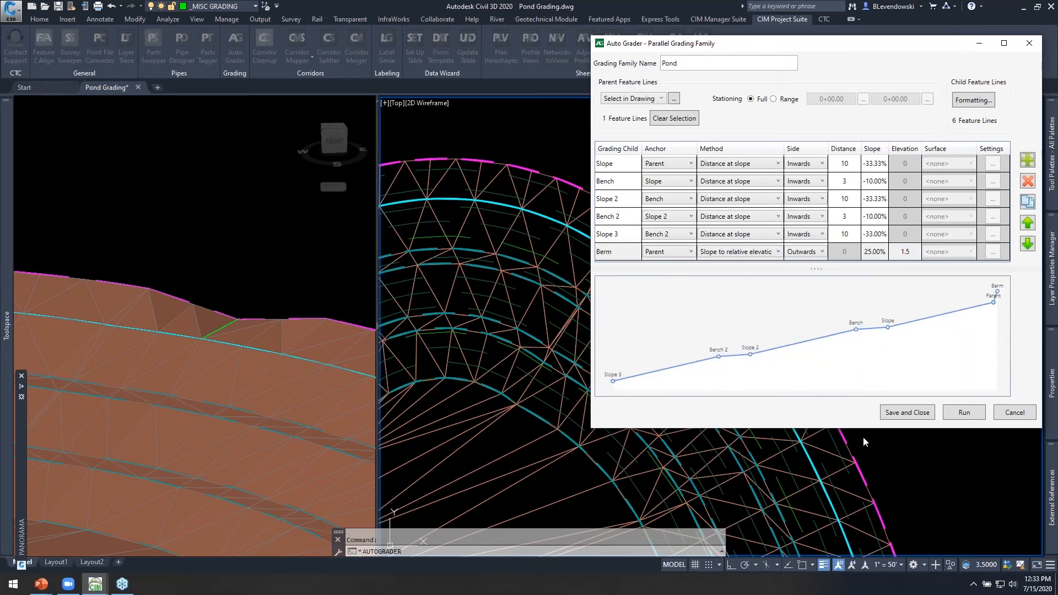
pyautogui.click(916, 416)
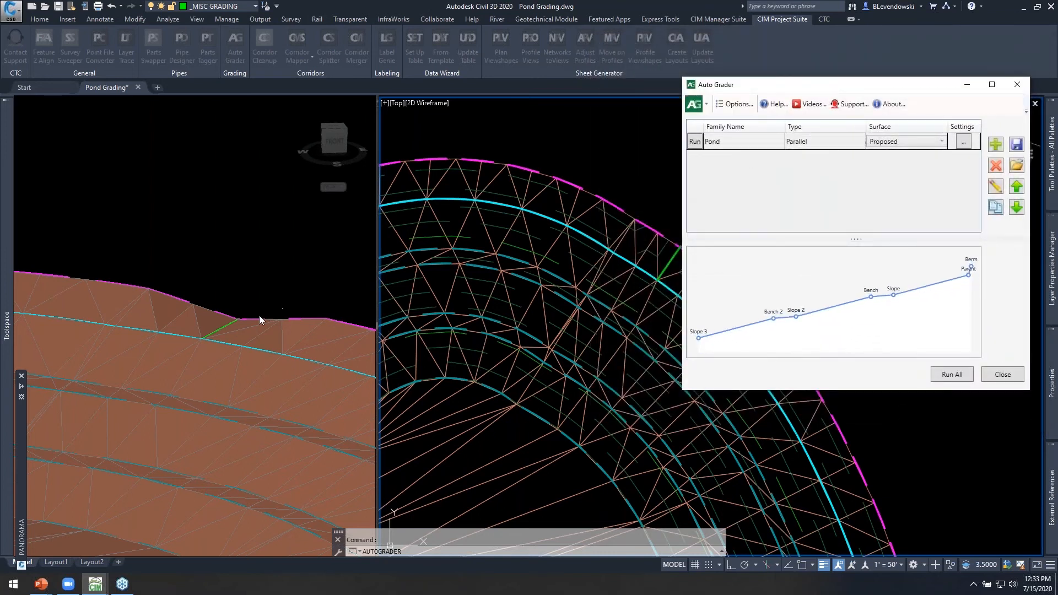
# - Rerun the Pond grading family, close Auto Grader and check the rebuilt berm in the 3D view
pyautogui.click(695, 142)
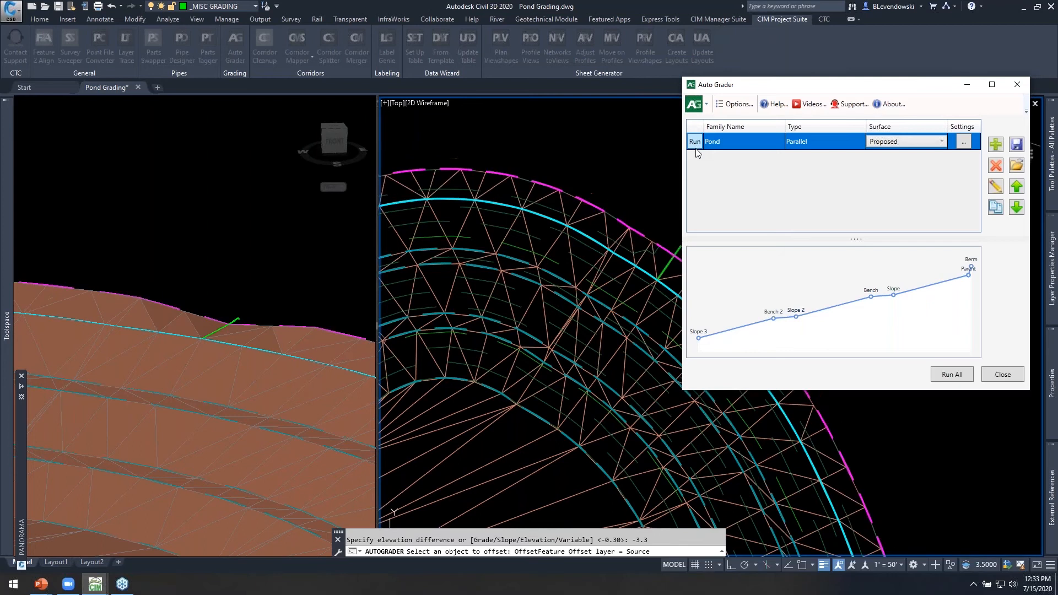
pyautogui.click(989, 378)
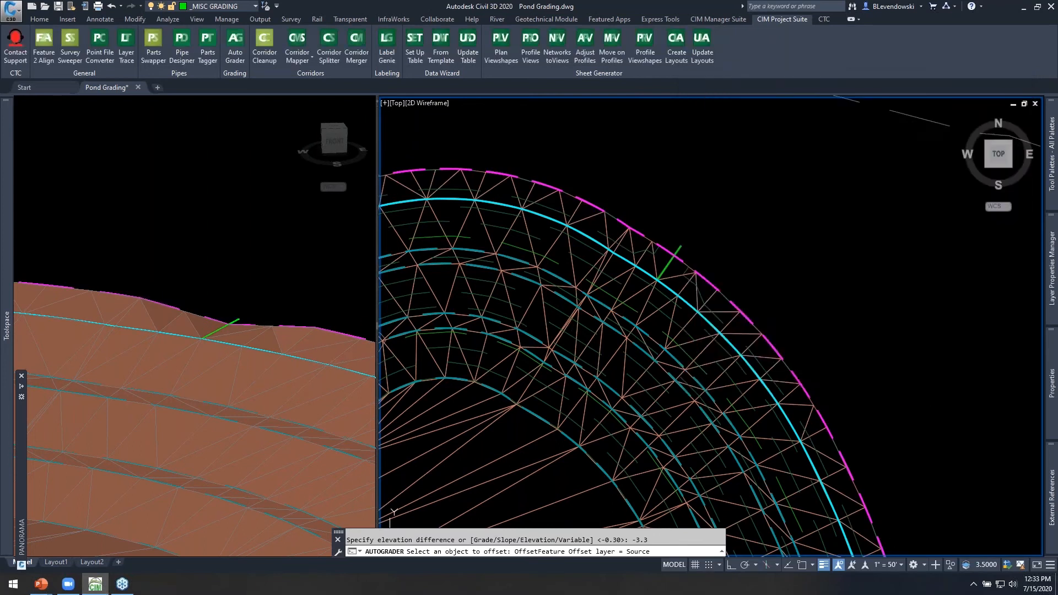
pyautogui.click(248, 299)
pyautogui.moveTo(227, 308); pyautogui.dragTo(250, 298, button='middle')
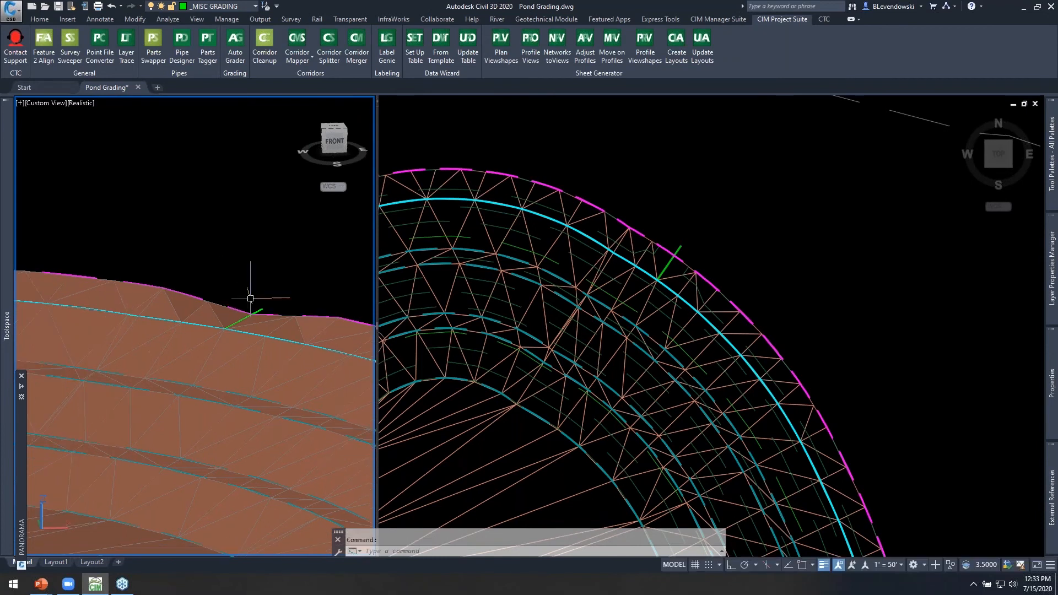
pyautogui.scroll(2, 250, 299)
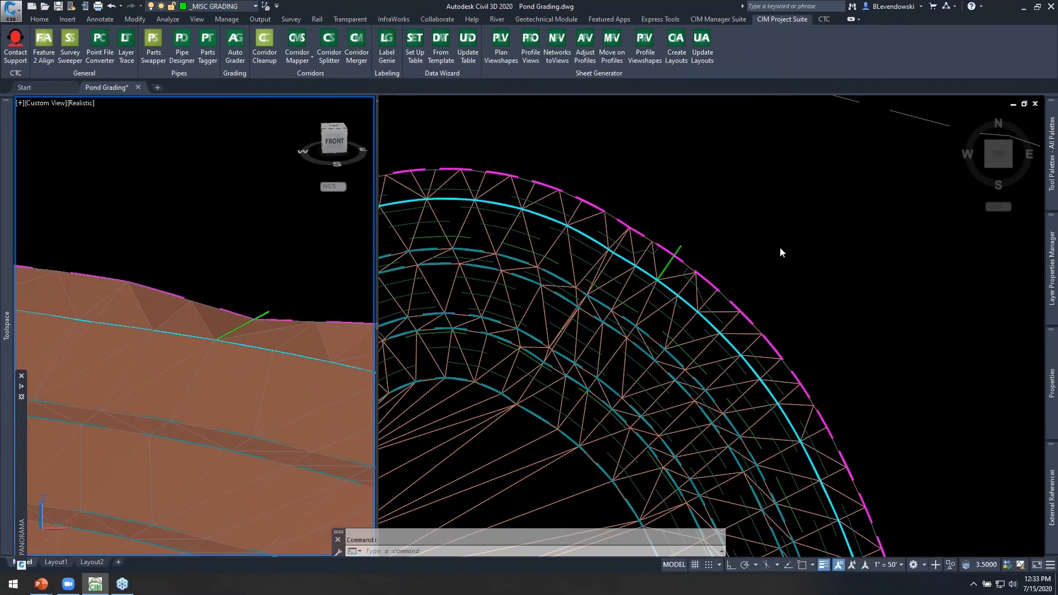
# - Examine the rebuilt berm feature line where it intersects the crossing feature line, in both plan and 3D views
pyautogui.click(713, 245)
pyautogui.scroll(3, 692, 264)
pyautogui.click(678, 255)
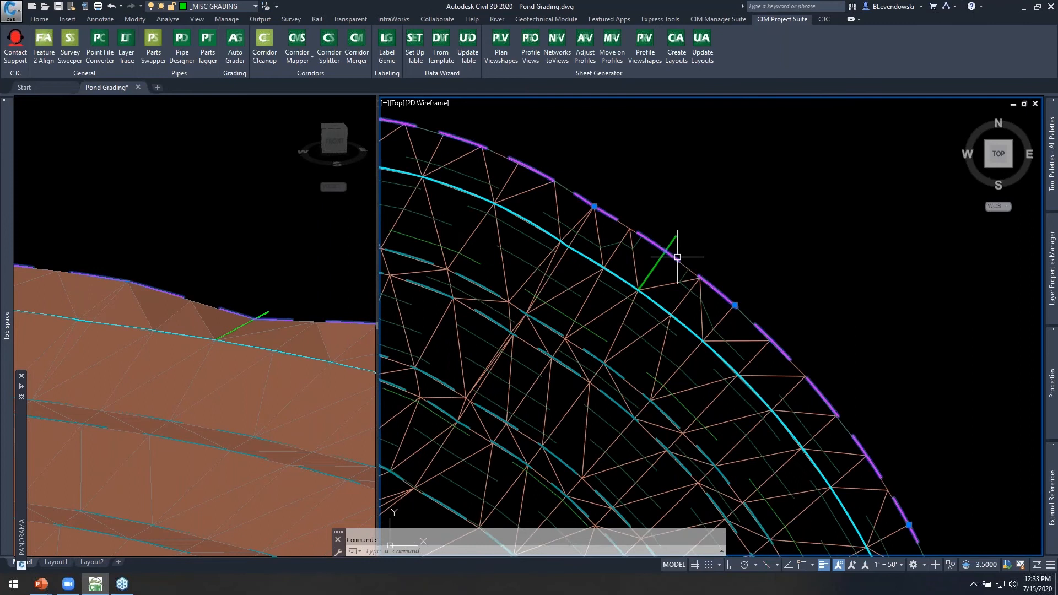
pyautogui.scroll(1, 661, 274)
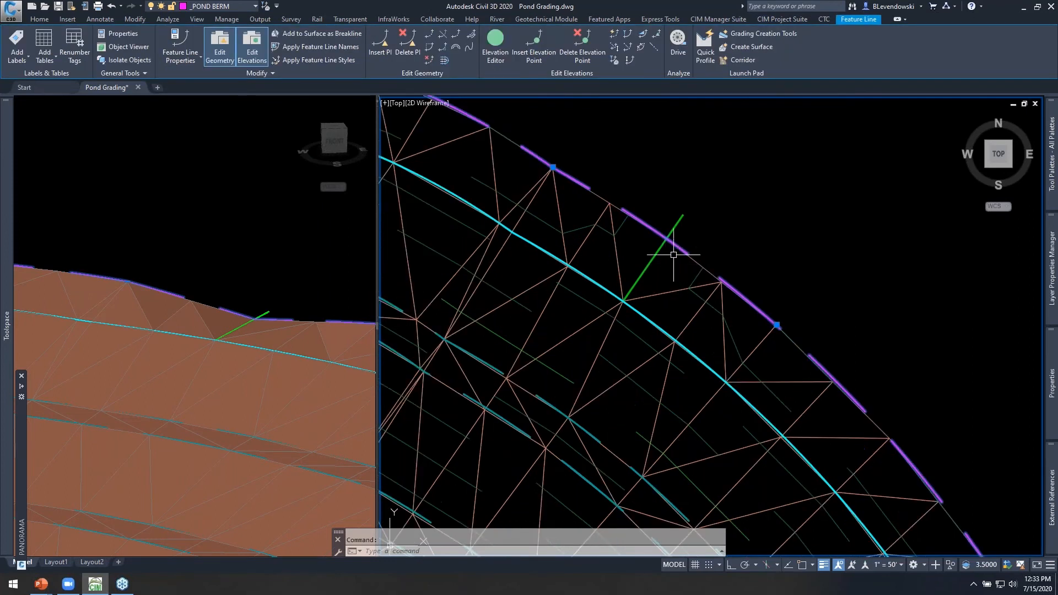
pyautogui.click(219, 261)
pyautogui.click(746, 231)
pyautogui.scroll(-2, 645, 235)
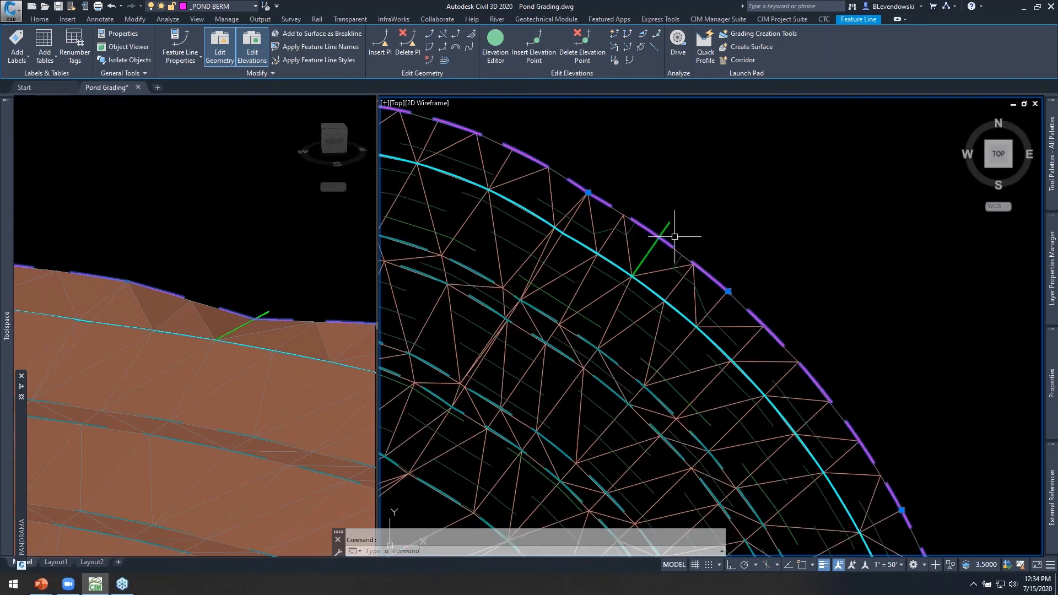
pyautogui.click(276, 271)
pyautogui.moveTo(286, 272); pyautogui.dragTo(230, 237, button='middle')
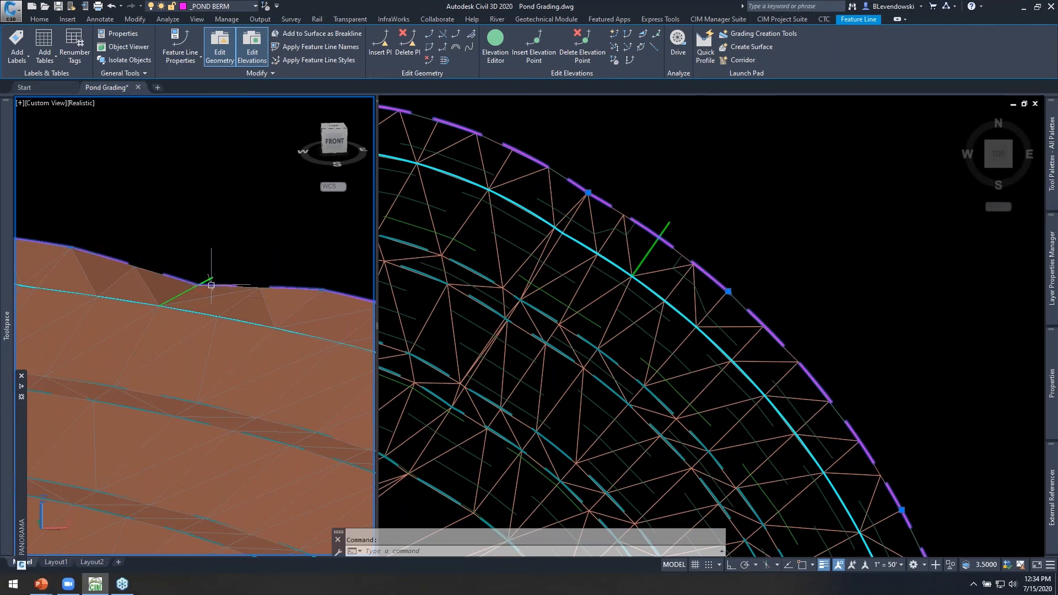
pyautogui.click(764, 198)
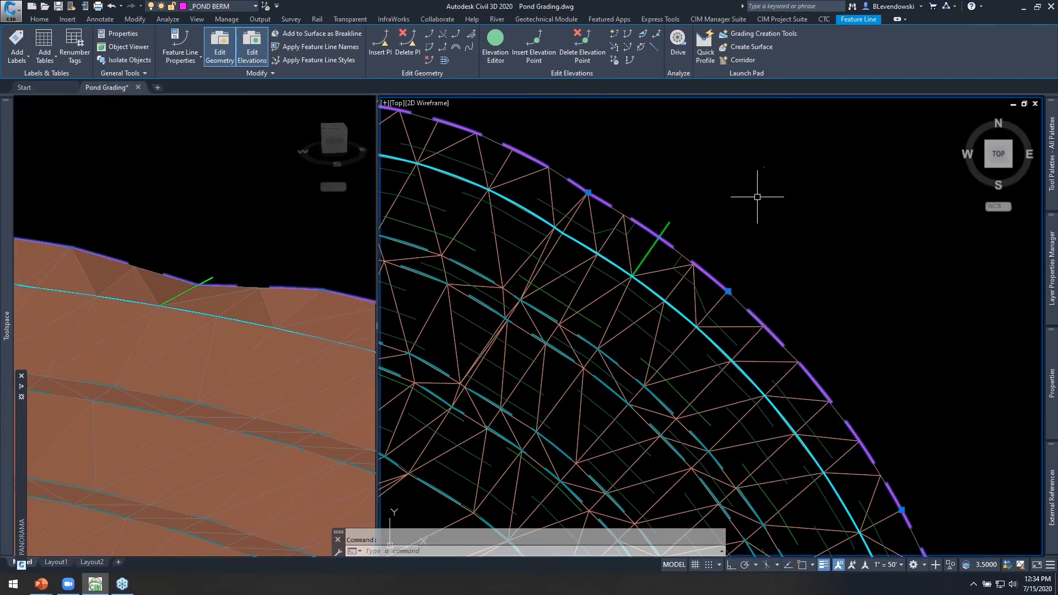
# - Compare the PIs of the berm feature line with those of the parent pond feature line near the crossing
pyautogui.click(720, 226)
pyautogui.click(699, 237)
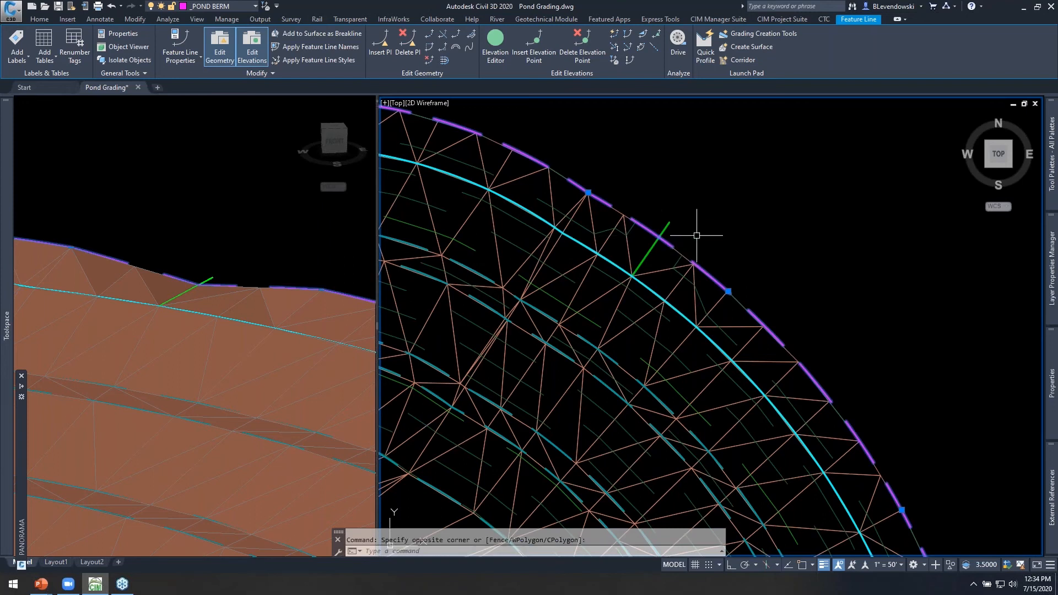
pyautogui.click(667, 239)
pyautogui.press('Escape')
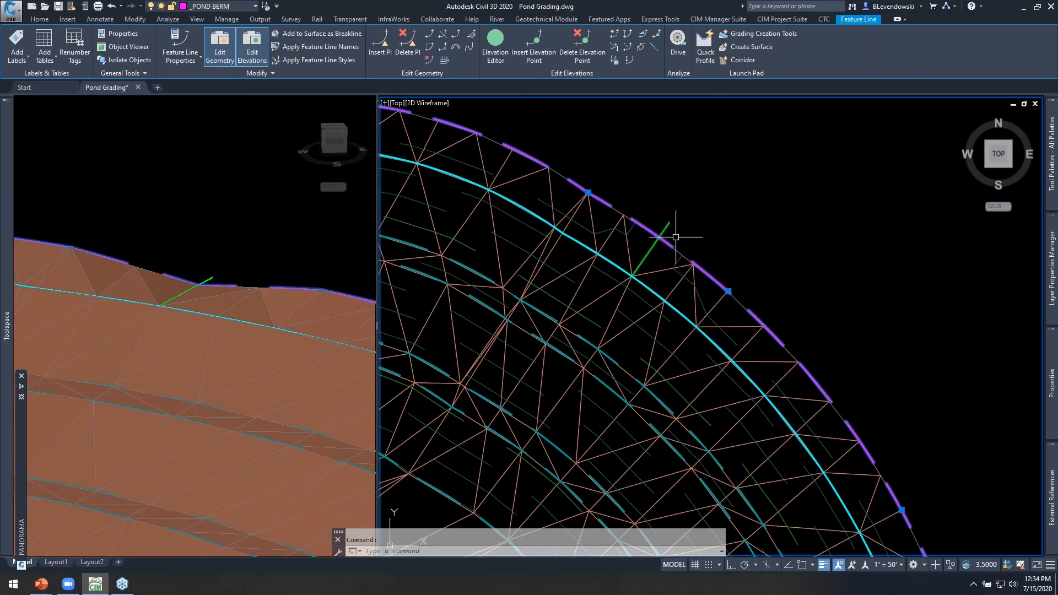
pyautogui.press('Escape')
pyautogui.click(650, 287)
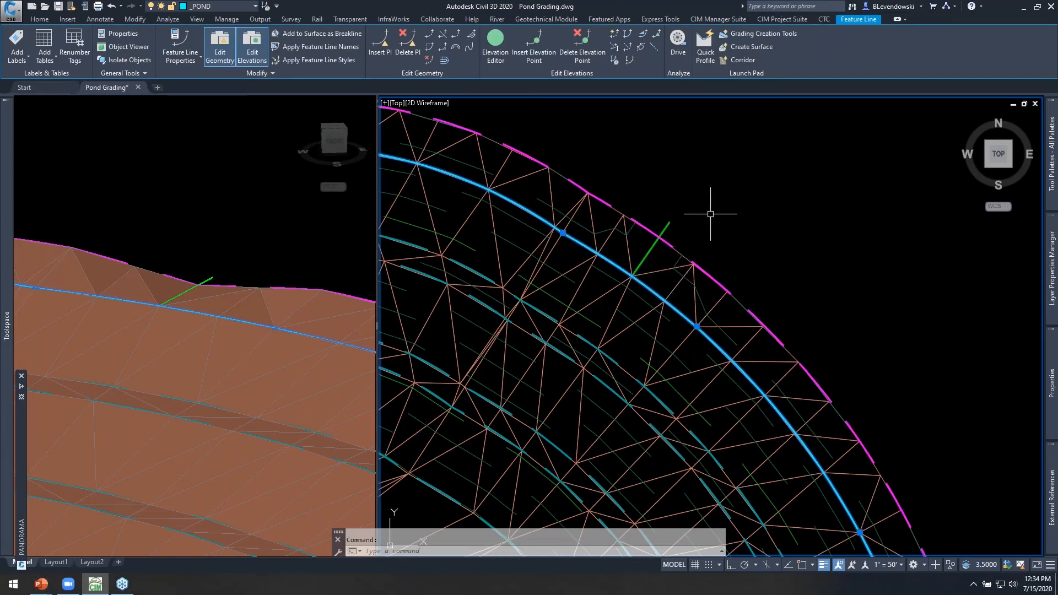
pyautogui.moveTo(711, 213)
pyautogui.press('Escape')
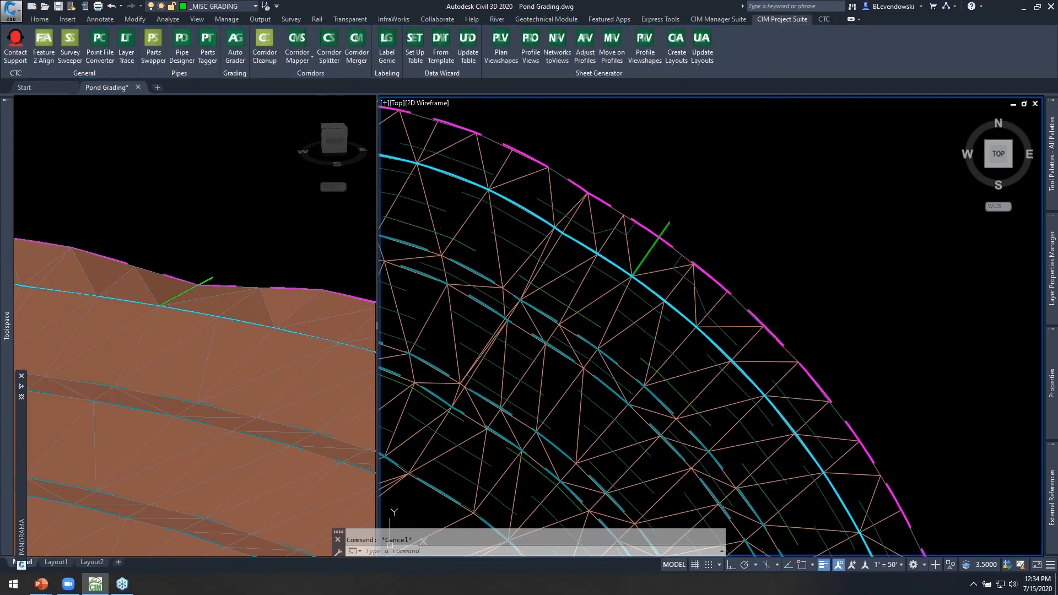
# - Show the entire graded pond in the 3D view
pyautogui.click(243, 252)
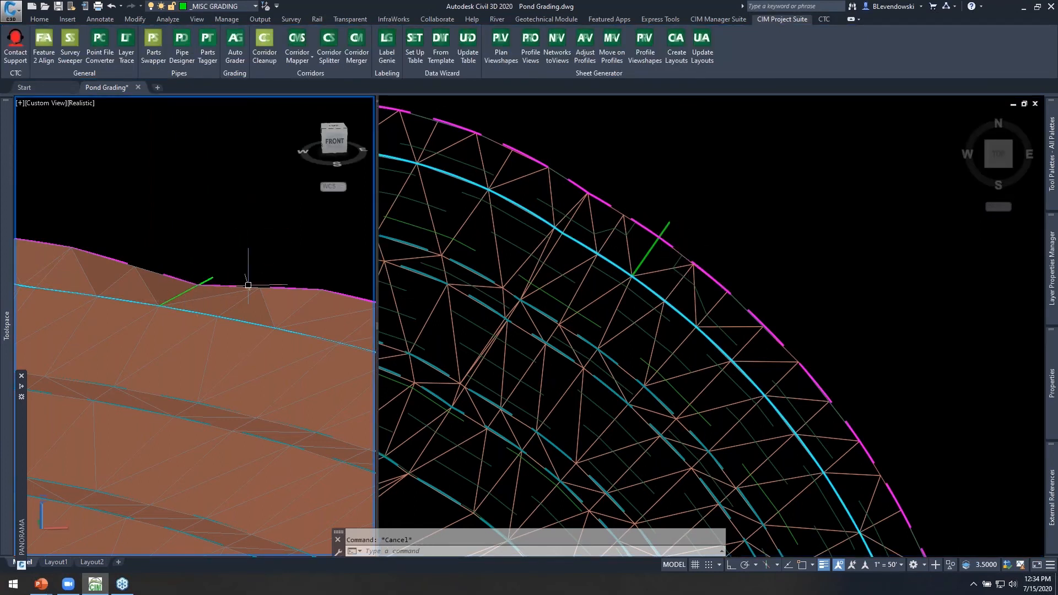
pyautogui.click(723, 208)
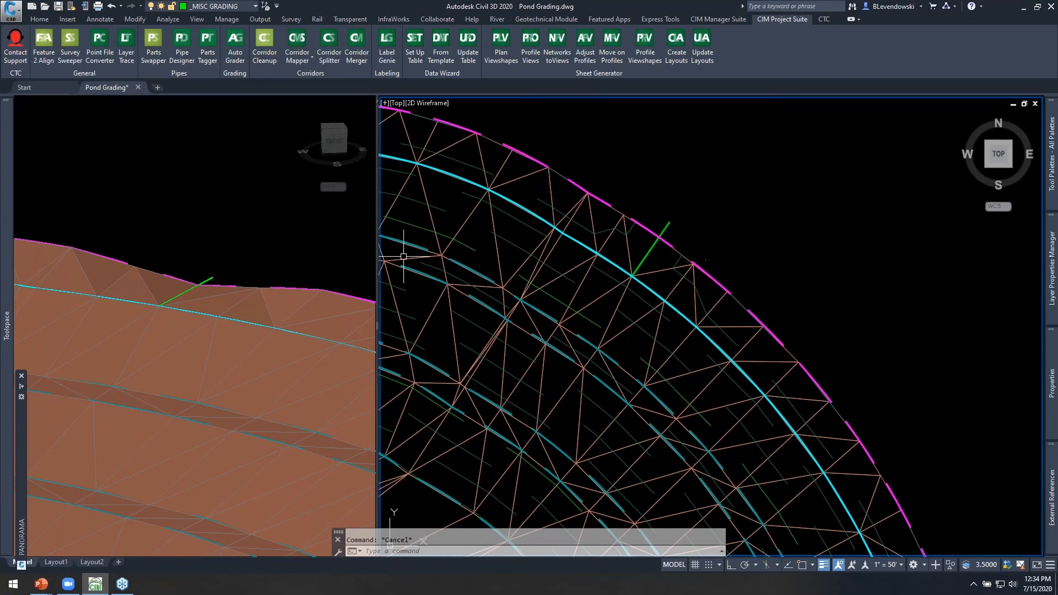
pyautogui.click(227, 233)
pyautogui.scroll(-2, 253, 243)
pyautogui.scroll(-3, 256, 247)
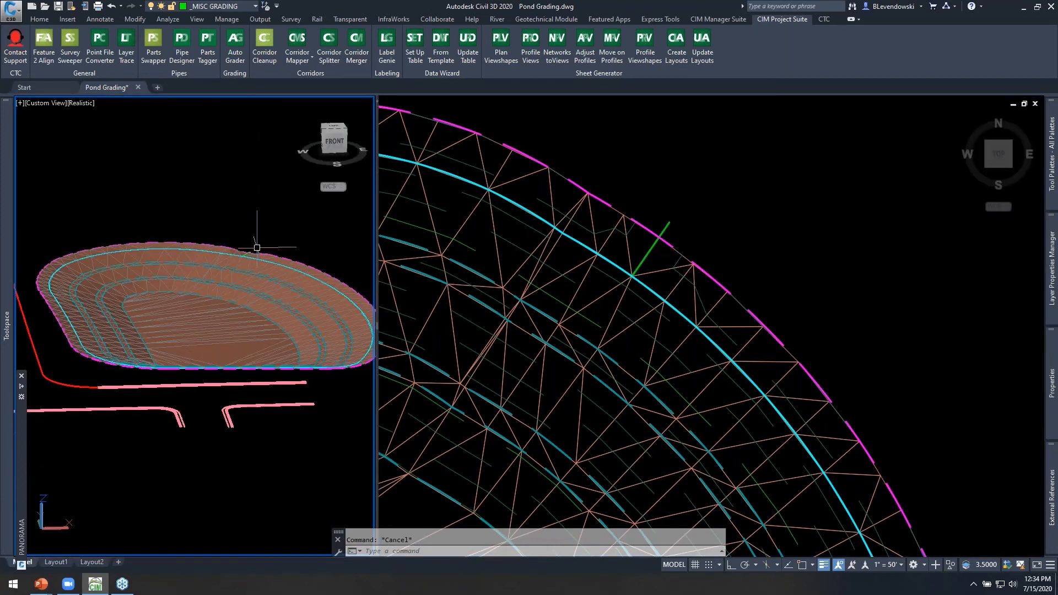
# - Examine the whole graded pond, its outer berm edge and the adjacent parking lot in both plan and 3D views
pyautogui.scroll(5, 256, 247)
pyautogui.click(722, 190)
pyautogui.scroll(-5, 727, 205)
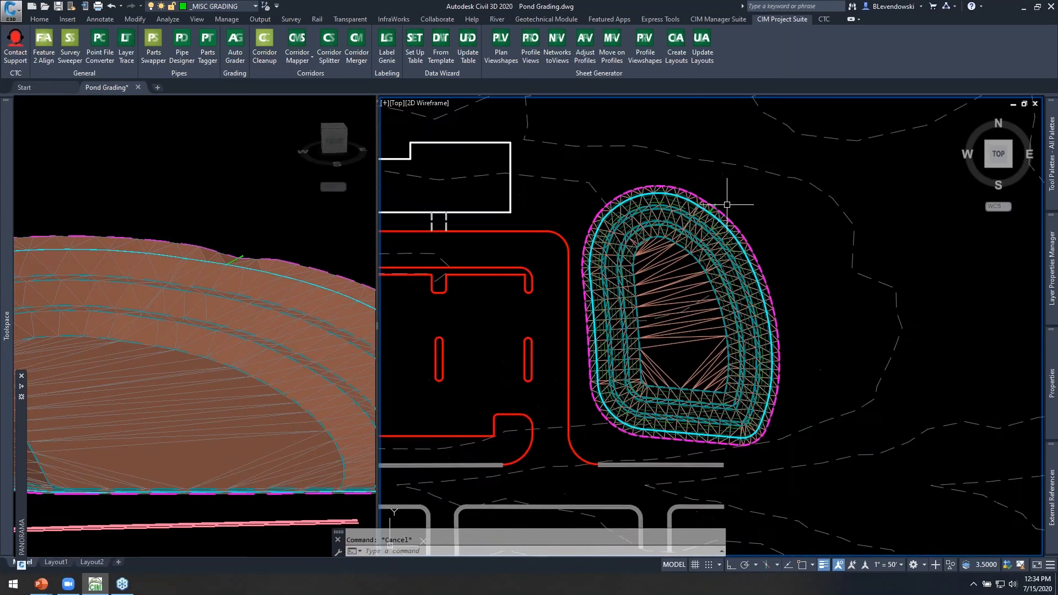
pyautogui.scroll(2, 697, 248)
pyautogui.scroll(2, 827, 224)
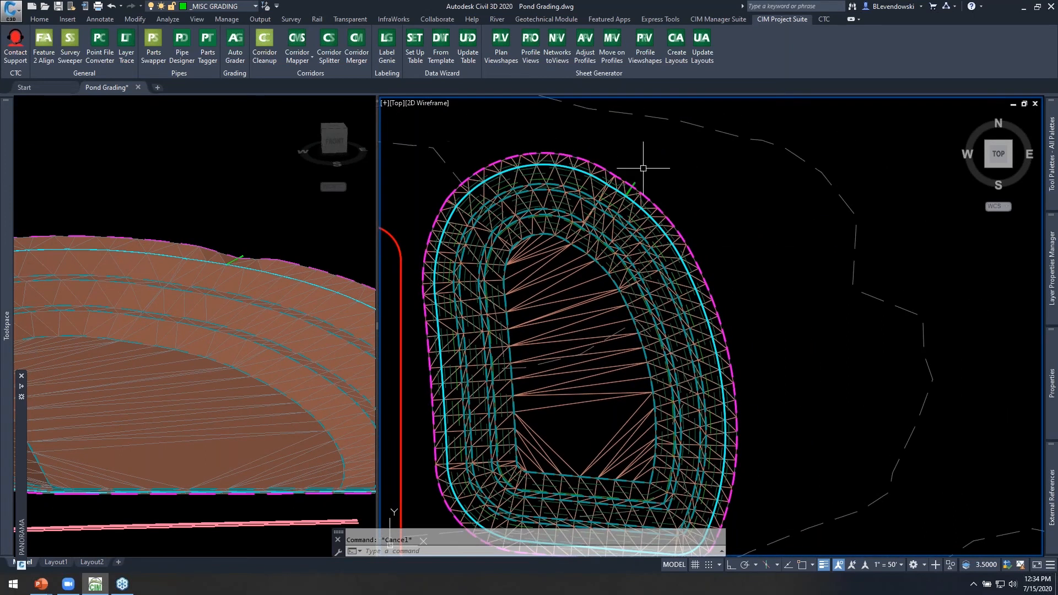
pyautogui.moveTo(757, 468); pyautogui.dragTo(772, 422, button='middle')
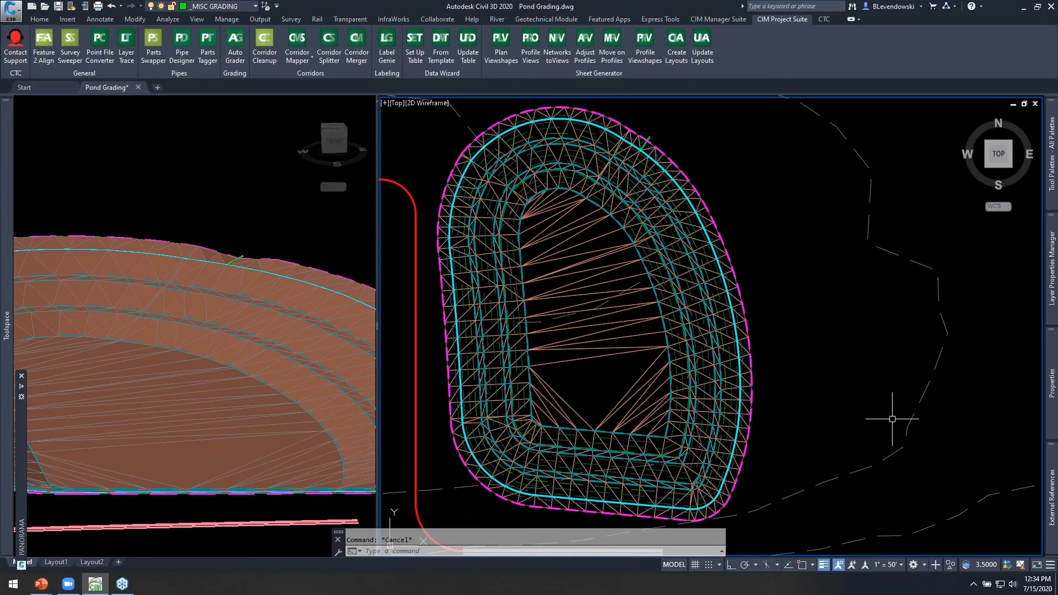
pyautogui.moveTo(815, 395); pyautogui.dragTo(819, 389, button='middle')
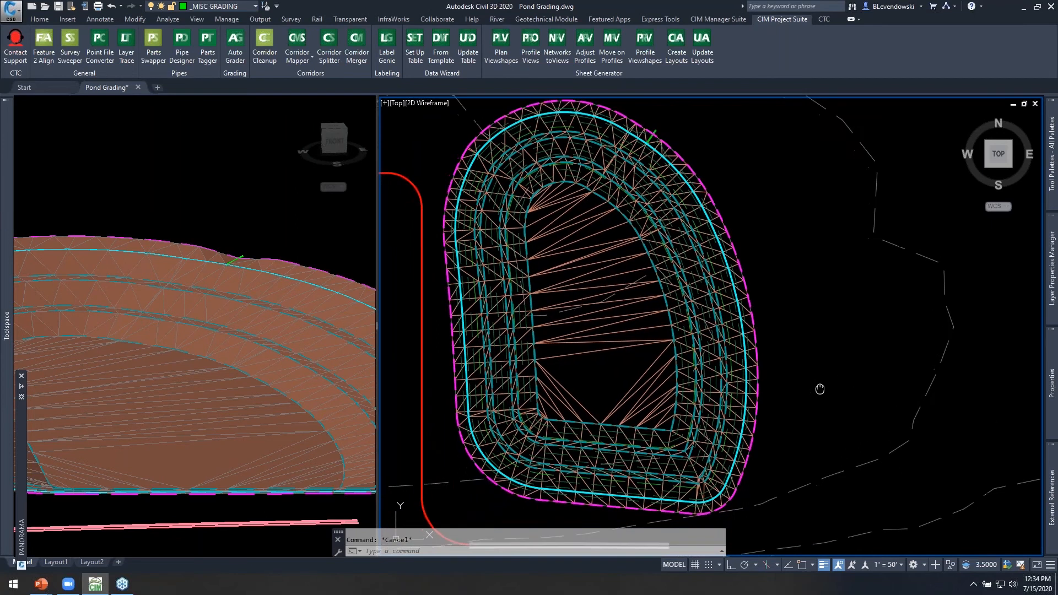
pyautogui.scroll(-2, 892, 342)
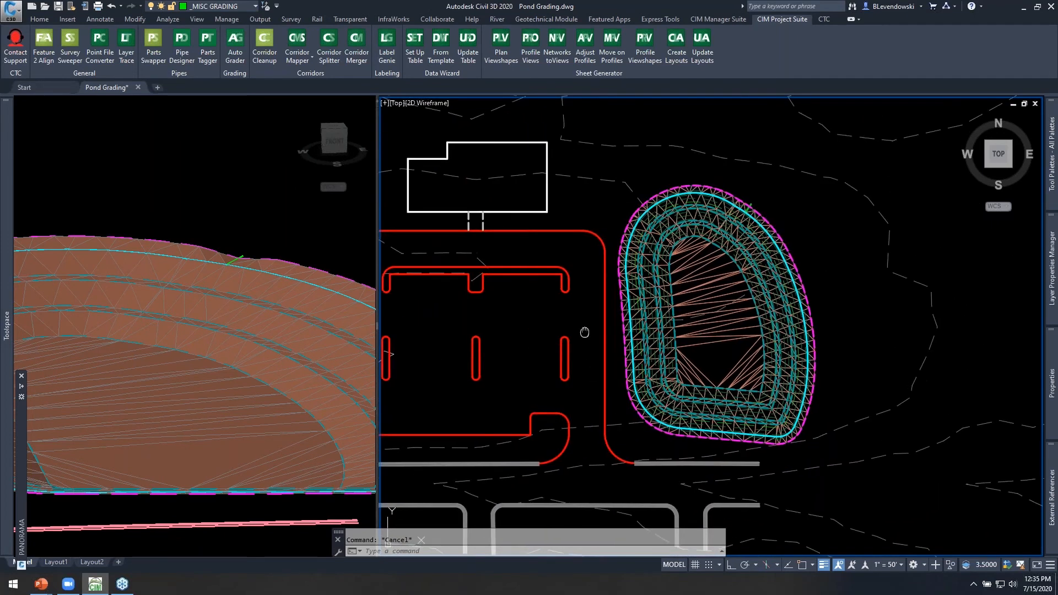
pyautogui.moveTo(584, 332); pyautogui.dragTo(567, 331, button='middle')
pyautogui.scroll(2, 571, 287)
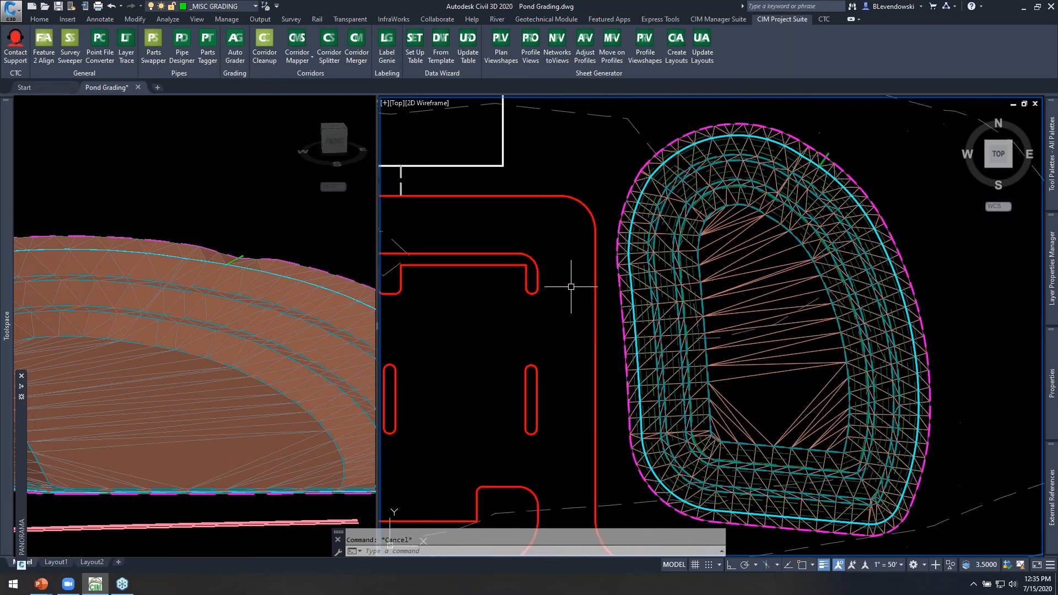
pyautogui.scroll(-2, 507, 290)
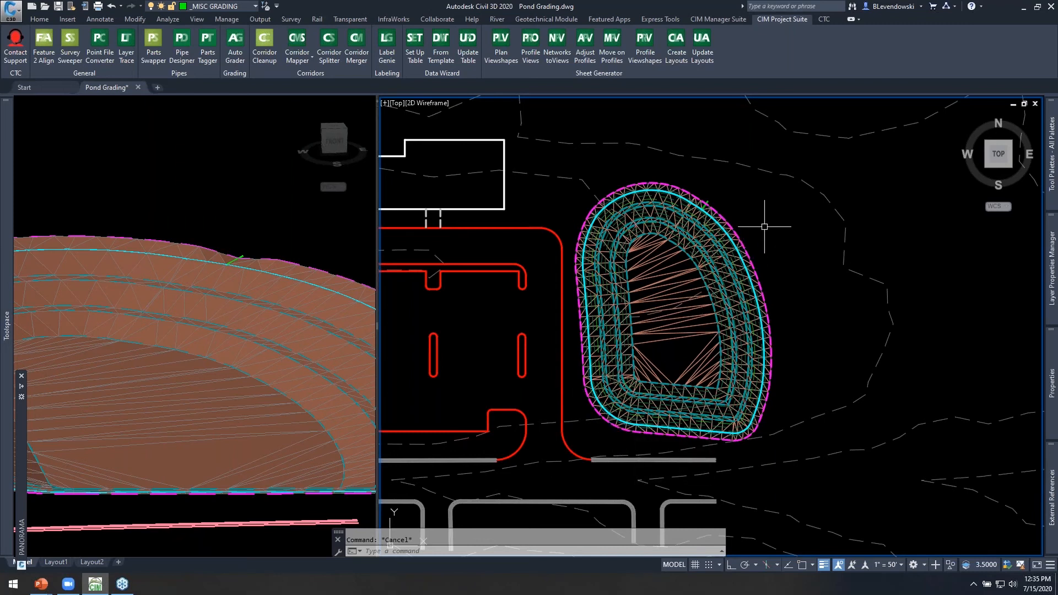
pyautogui.click(340, 219)
pyautogui.scroll(-4, 341, 220)
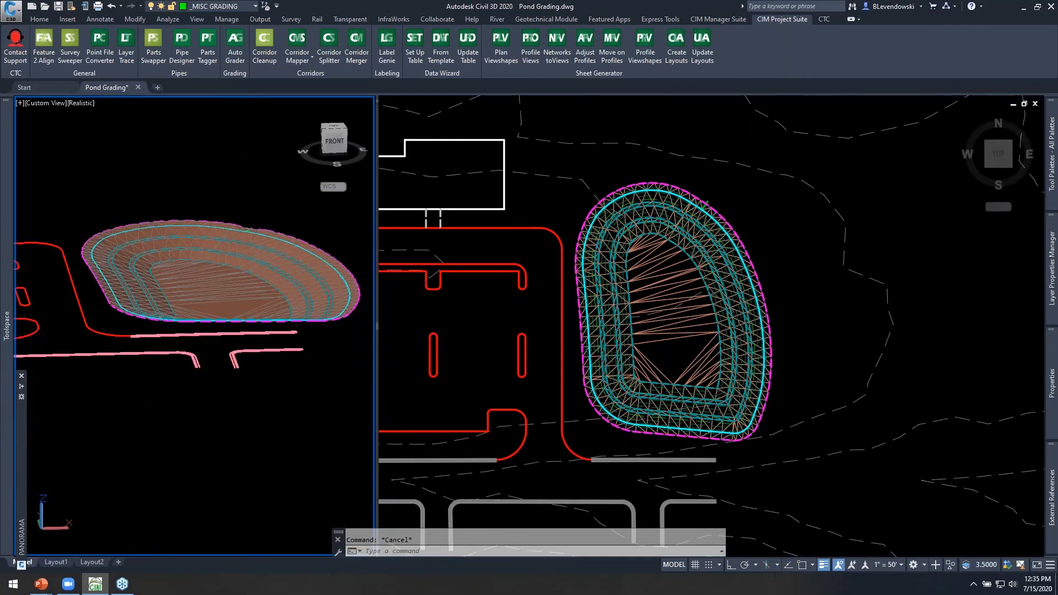
pyautogui.scroll(3, 341, 220)
pyautogui.click(724, 207)
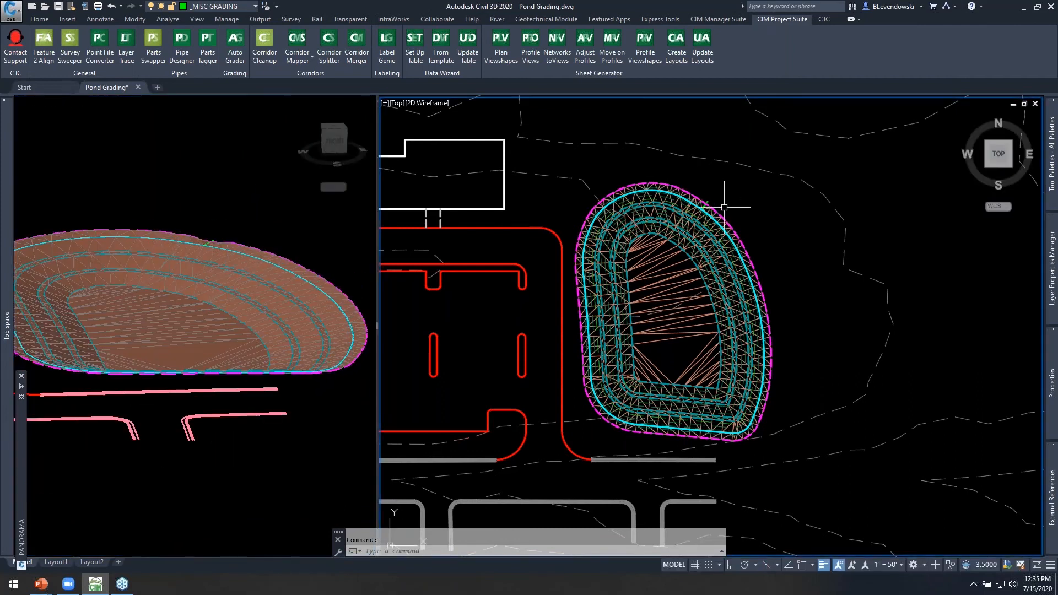
pyautogui.scroll(3, 724, 207)
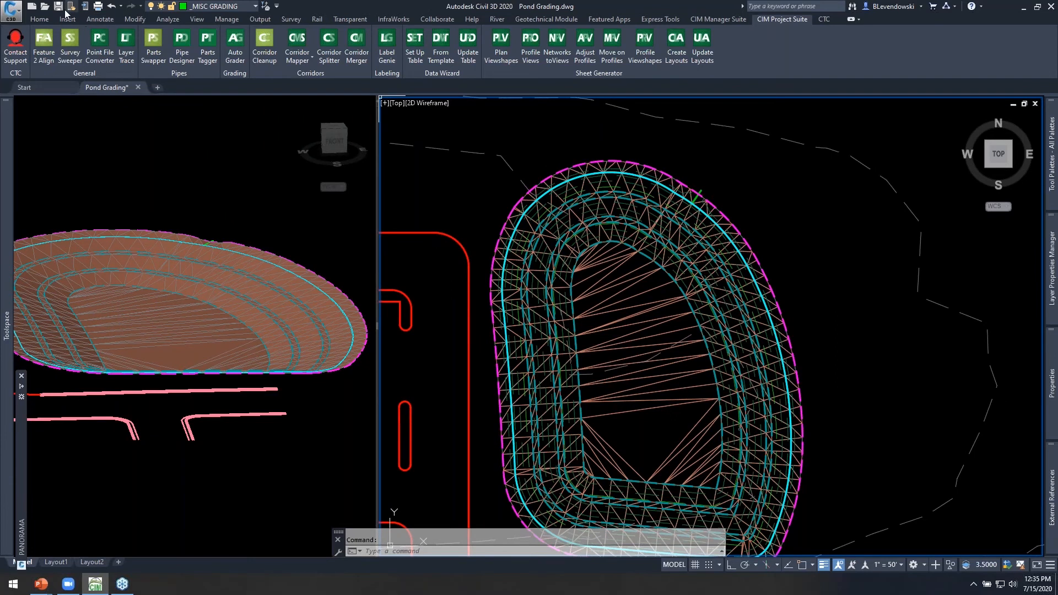
# - Save the drawing and add a new parallel grading family named Pond Grading Limits in Auto Grader
pyautogui.click(58, 8)
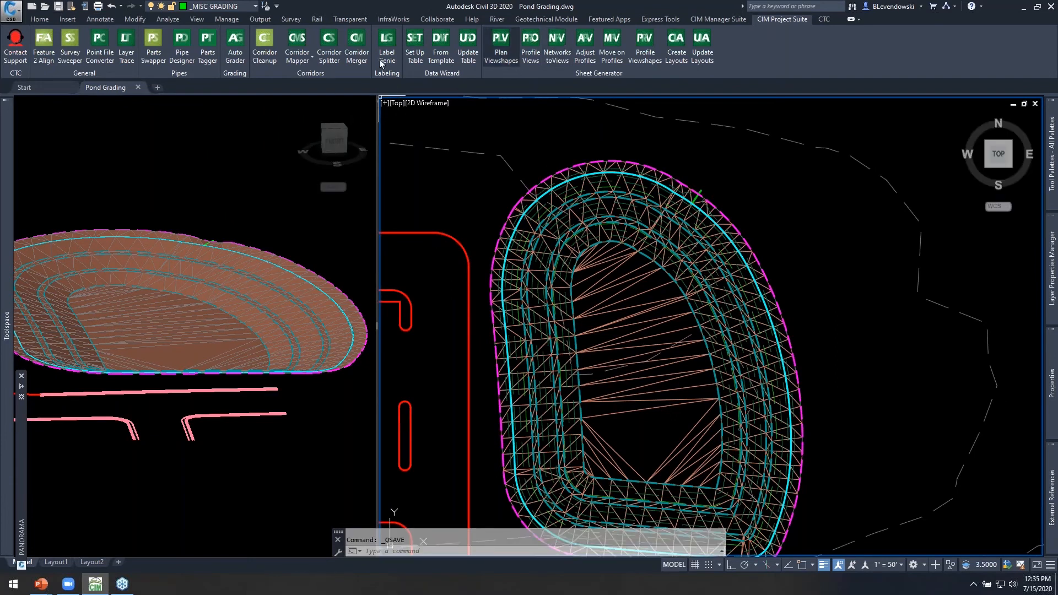
pyautogui.click(233, 42)
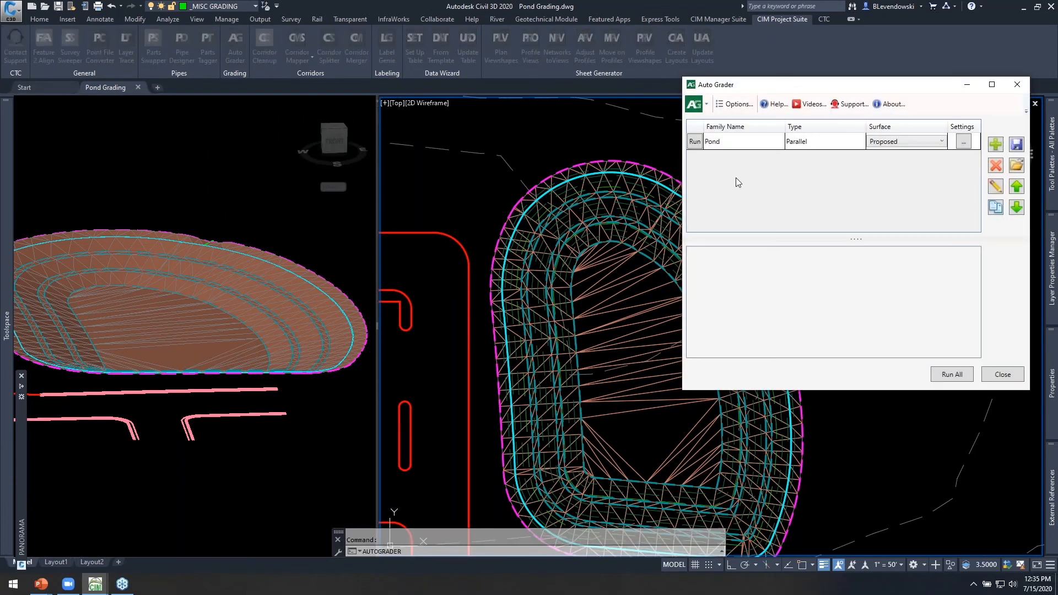
pyautogui.moveTo(853, 93); pyautogui.dragTo(832, 78)
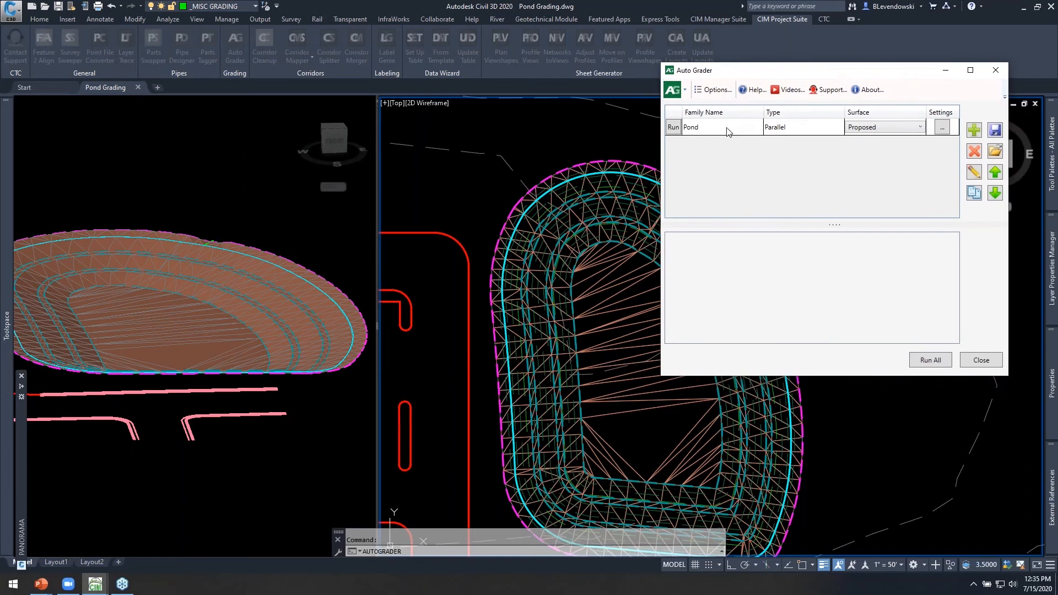
pyautogui.click(973, 132)
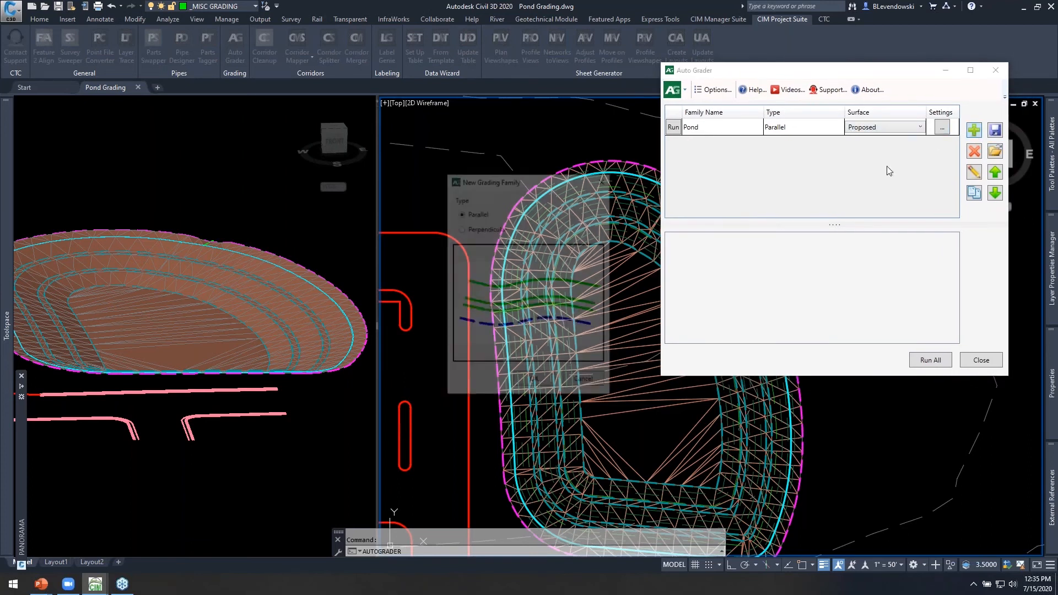
pyautogui.click(533, 387)
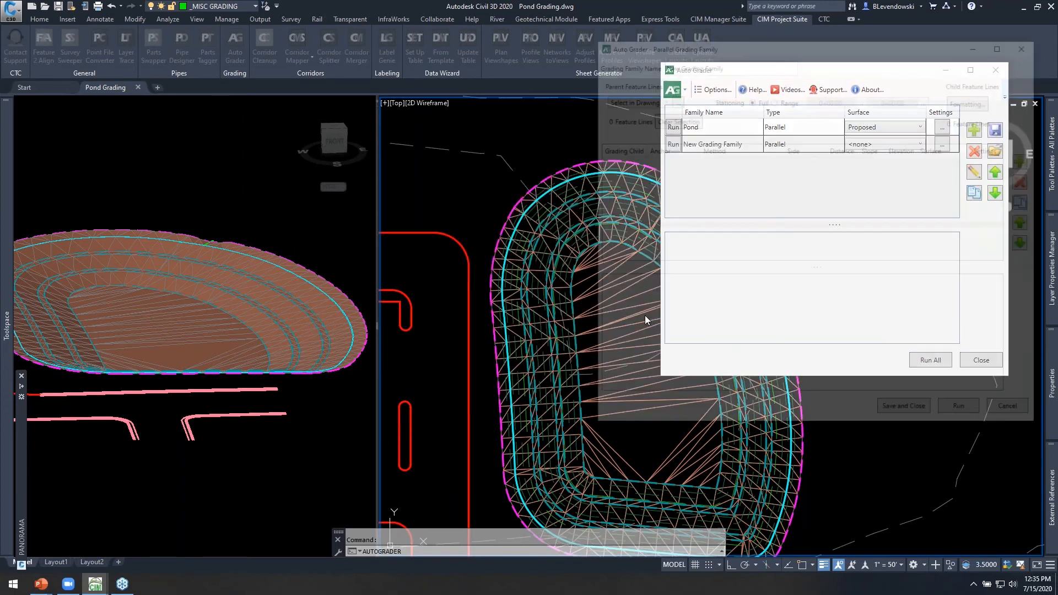
pyautogui.tripleClick(733, 65)
pyautogui.write('Pond Gradin')
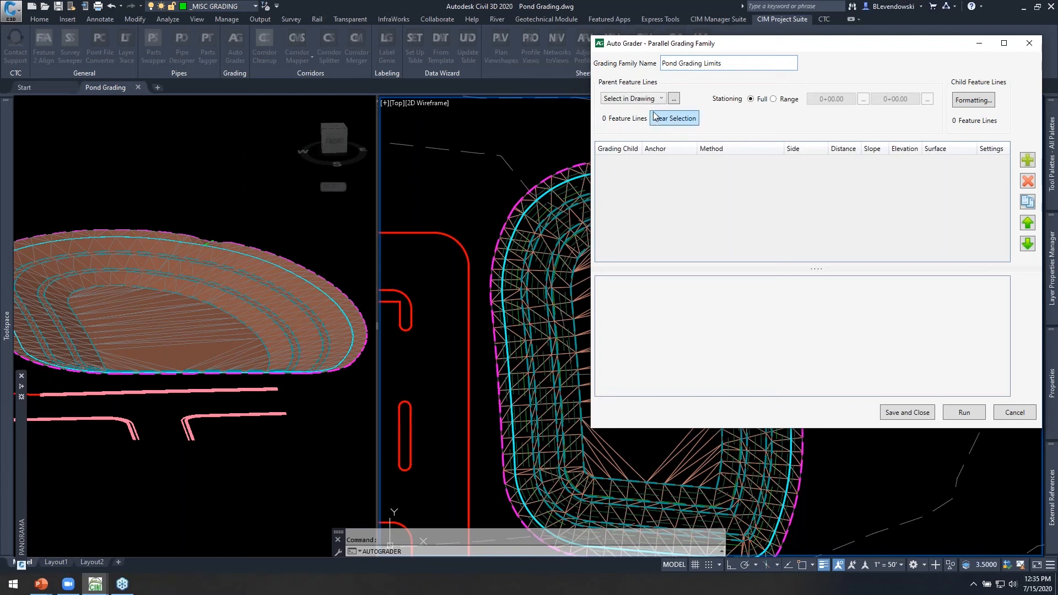
# - Assign the outer magenta berm feature line as the parent of the Pond Grading Limits family
pyautogui.click(675, 99)
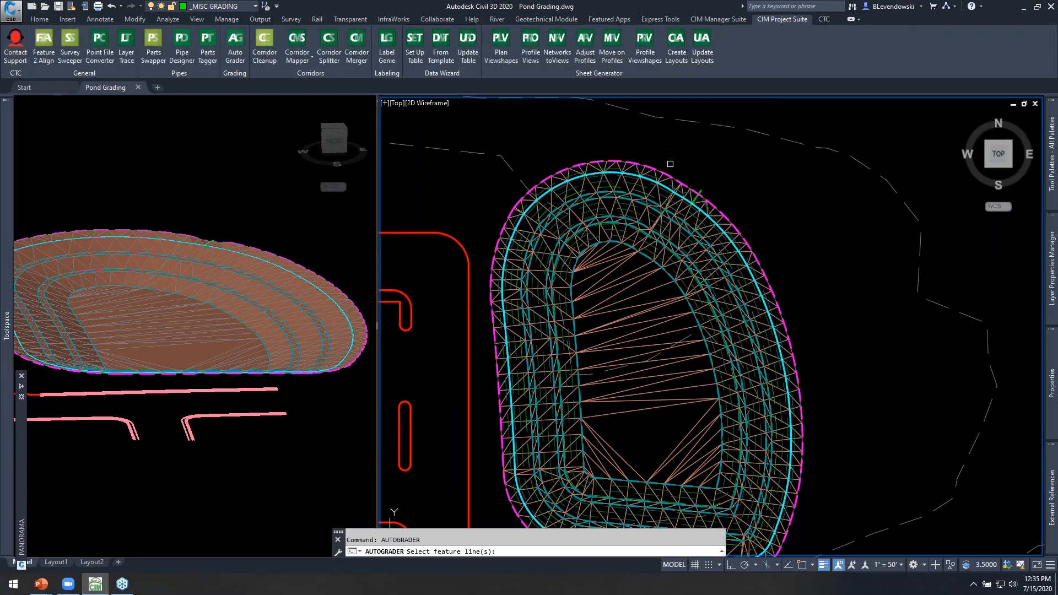
pyautogui.scroll(4, 666, 169)
pyautogui.click(660, 185)
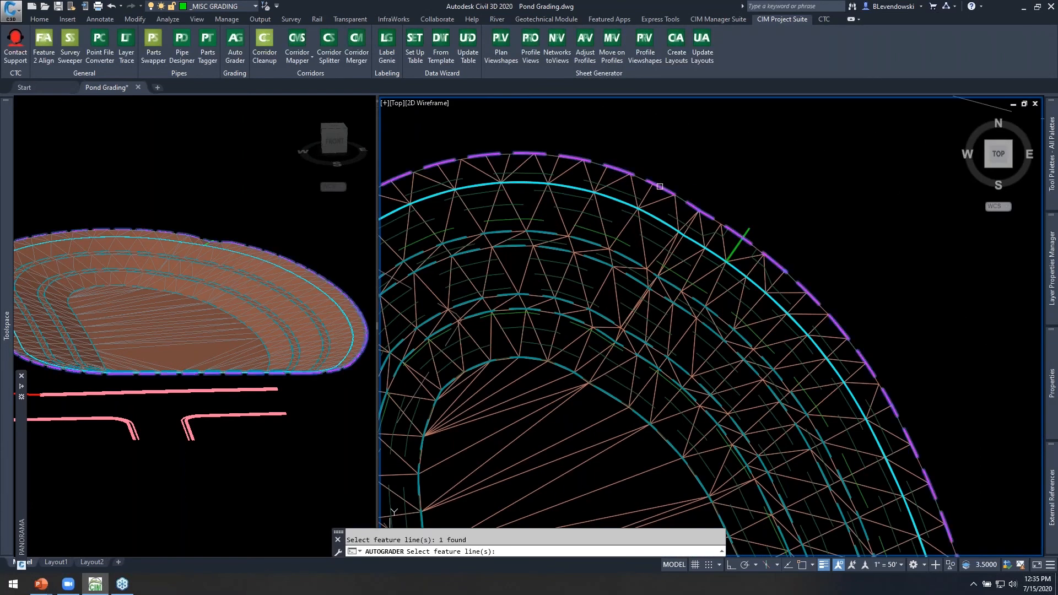
pyautogui.press('Return')
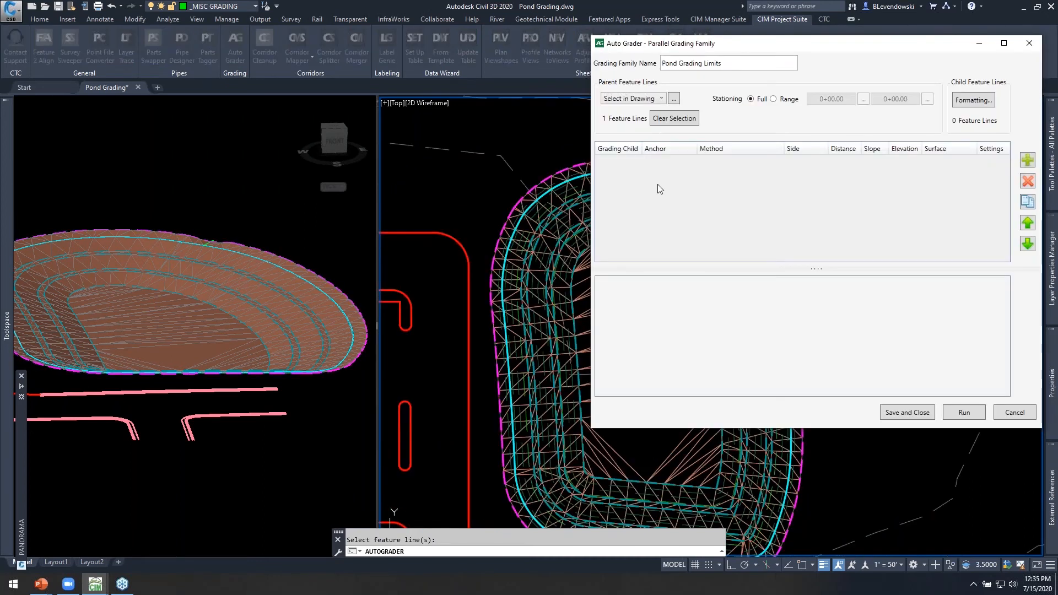
# - Add a grading child named Grading Lims that uses the Slope to surface method
pyautogui.click(1027, 160)
pyautogui.click(624, 165)
pyautogui.click(624, 166)
pyautogui.hotkey('ctrl', 'a')
pyautogui.write('Grading')
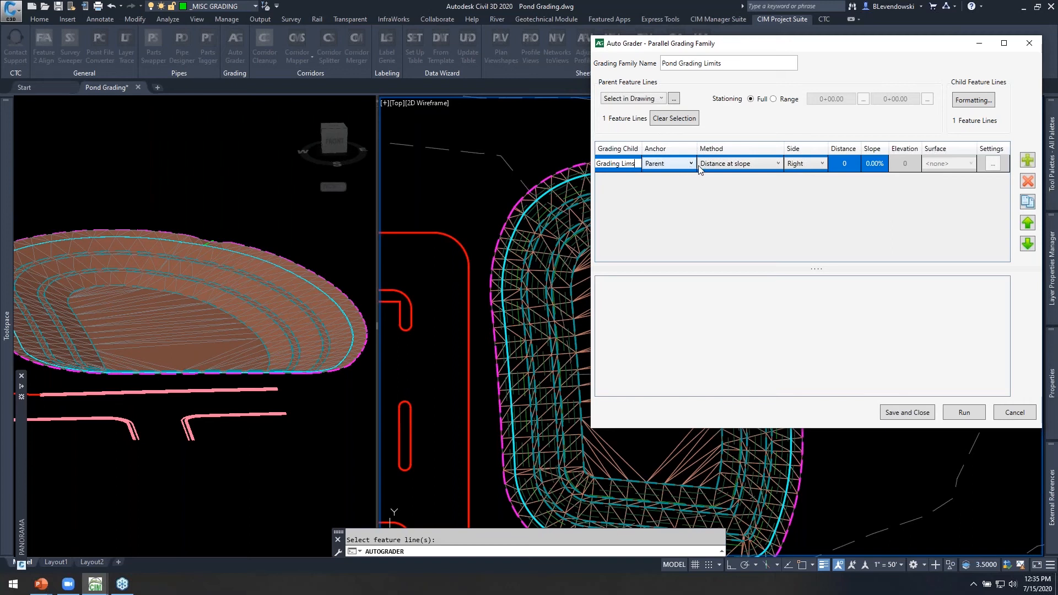
pyautogui.click(755, 164)
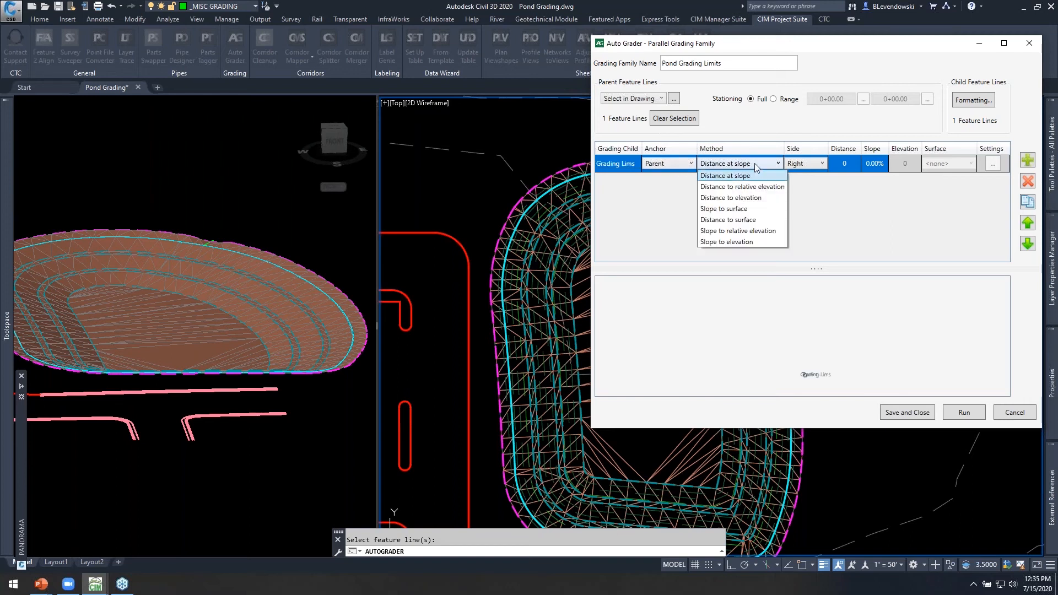
pyautogui.click(725, 210)
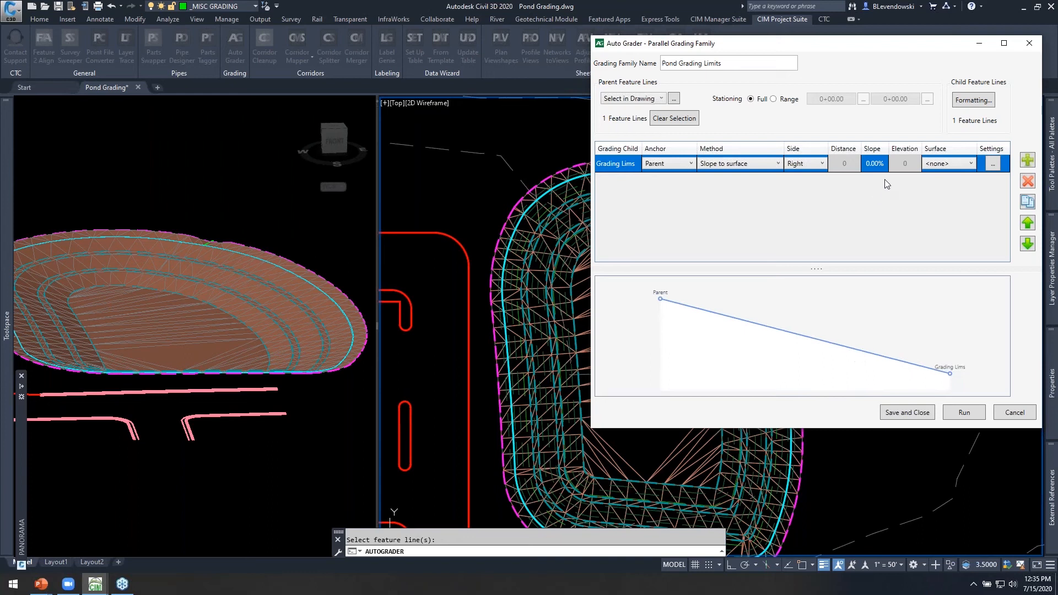
# - Set the Grading Lims child's slope to 25% and its target surface to Existing
pyautogui.write('25')
pyautogui.press('Return')
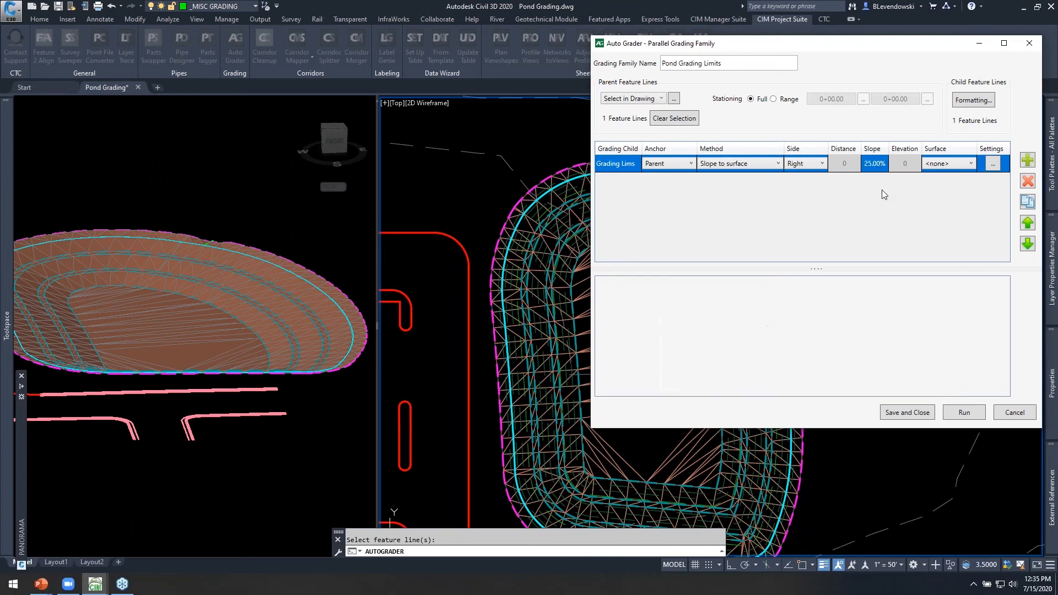
pyautogui.moveTo(871, 50); pyautogui.dragTo(858, 50)
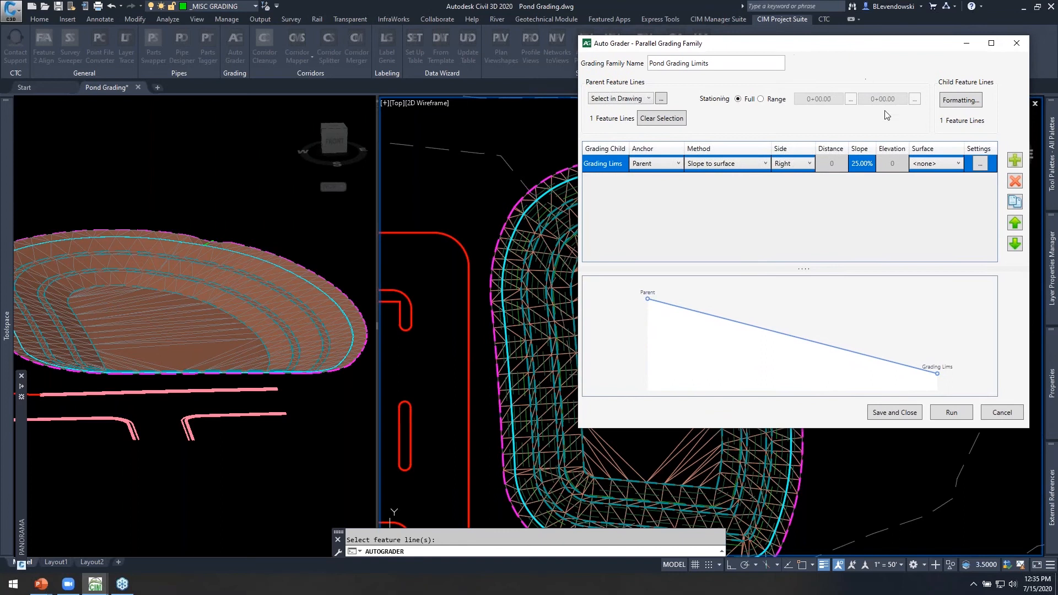
pyautogui.click(932, 163)
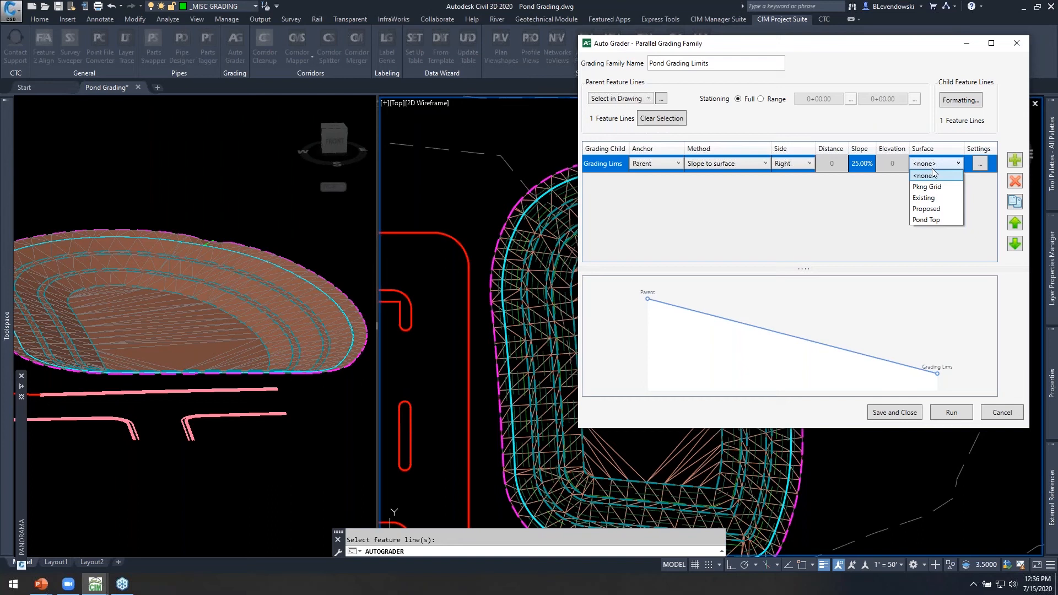
pyautogui.click(919, 197)
pyautogui.moveTo(857, 47); pyautogui.dragTo(882, 67)
# - Enable daylight frequency for lines and curves on the Grading Lims child, with a distance of 10 for each
pyautogui.click(1008, 182)
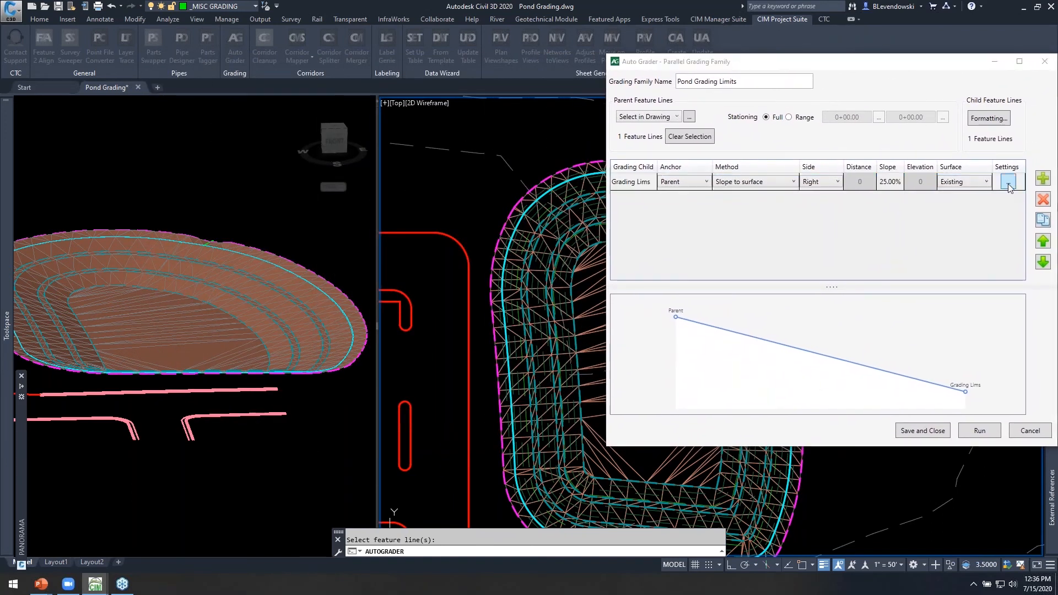
pyautogui.moveTo(502, 227); pyautogui.dragTo(681, 163)
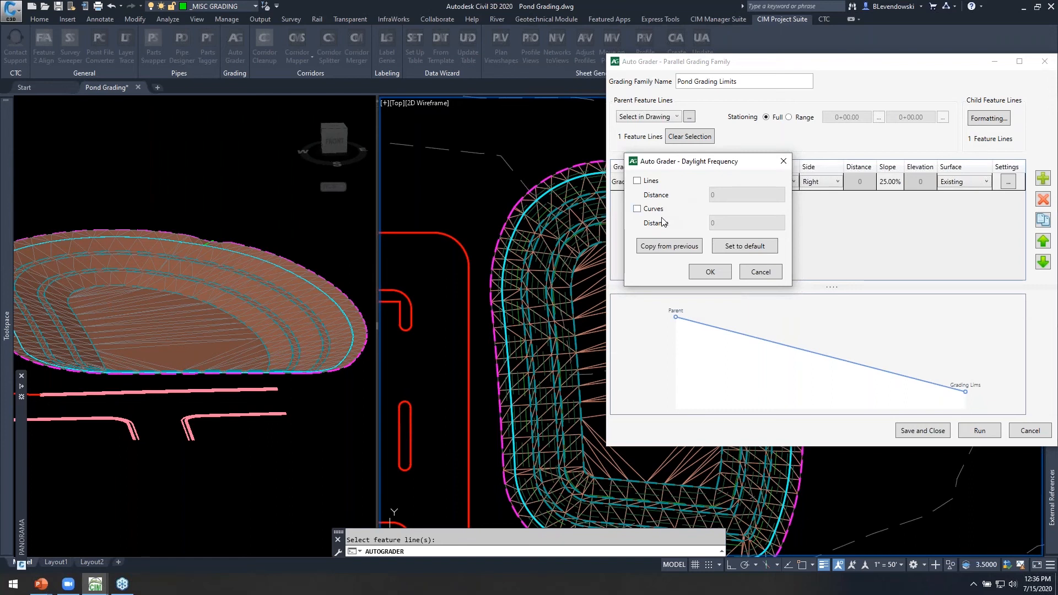
pyautogui.click(638, 180)
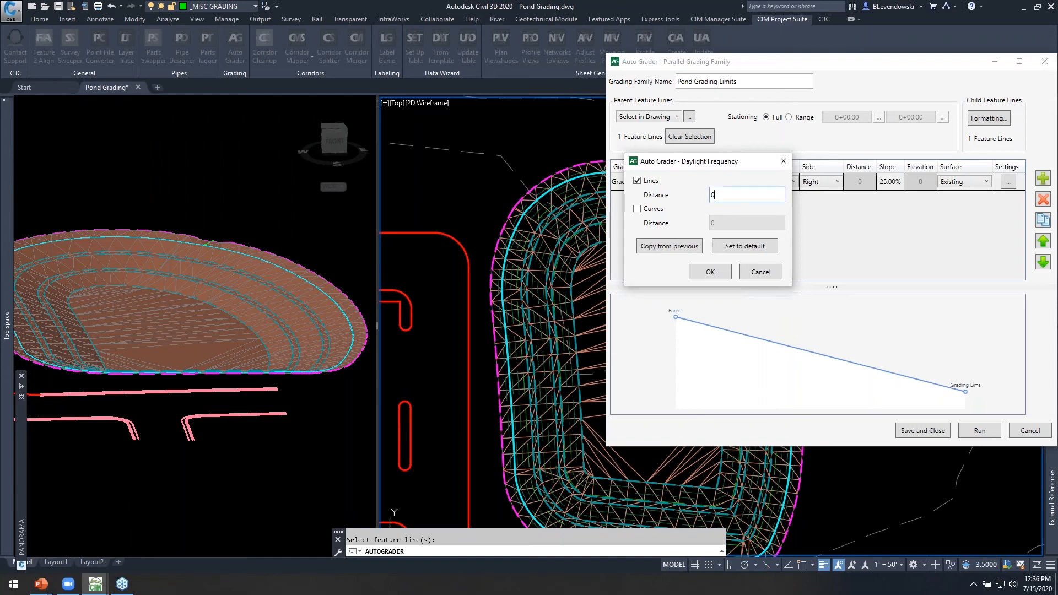
pyautogui.click(638, 209)
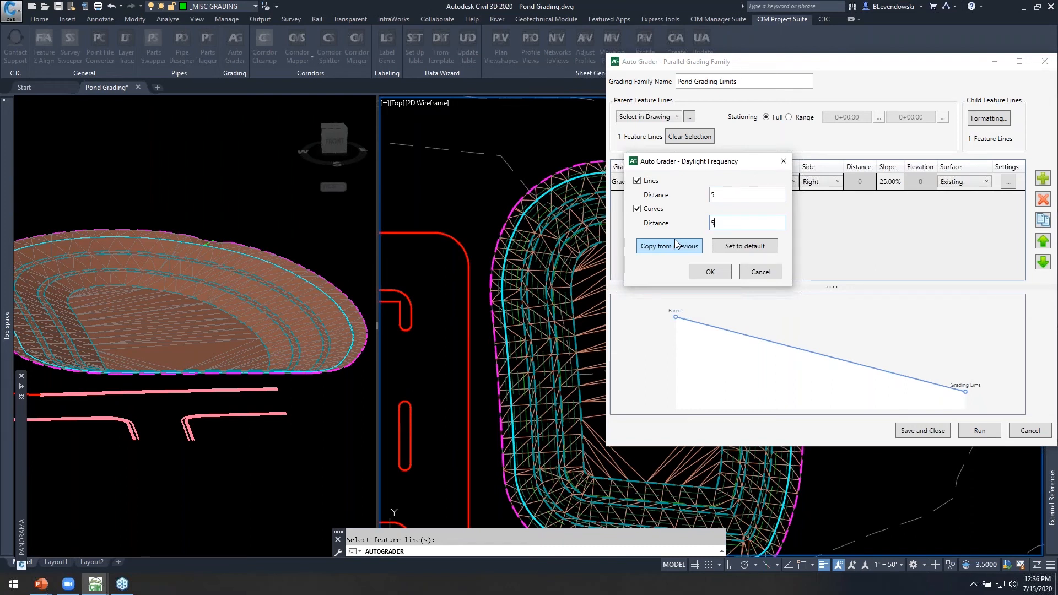
pyautogui.click(721, 196)
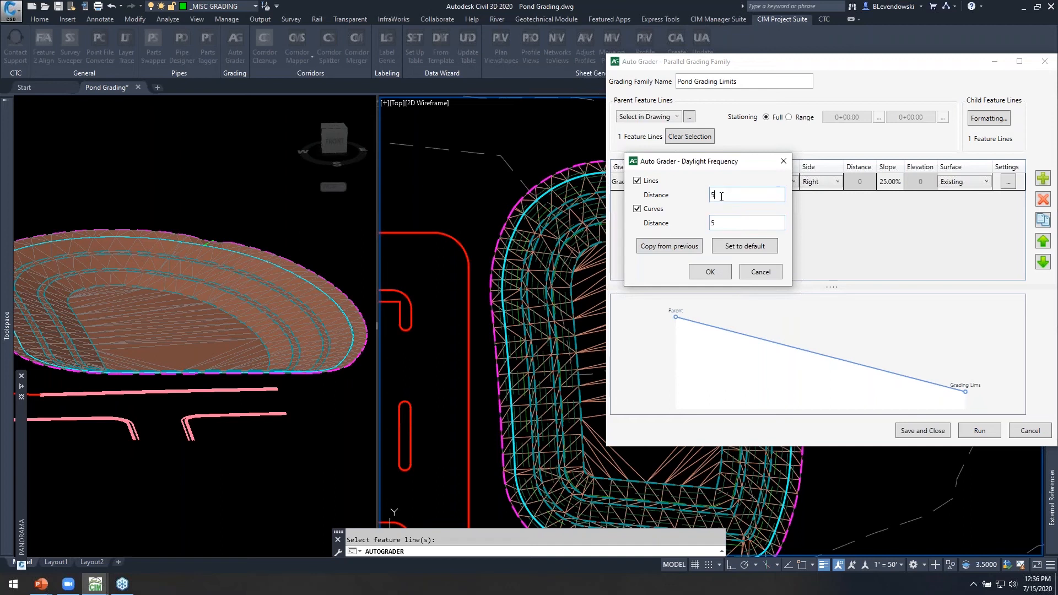
pyautogui.write('10')
pyautogui.press('Tab')
pyautogui.press('Tab')
pyautogui.write('10')
pyautogui.press('Tab')
pyautogui.click(711, 273)
pyautogui.moveTo(821, 68); pyautogui.dragTo(258, 79)
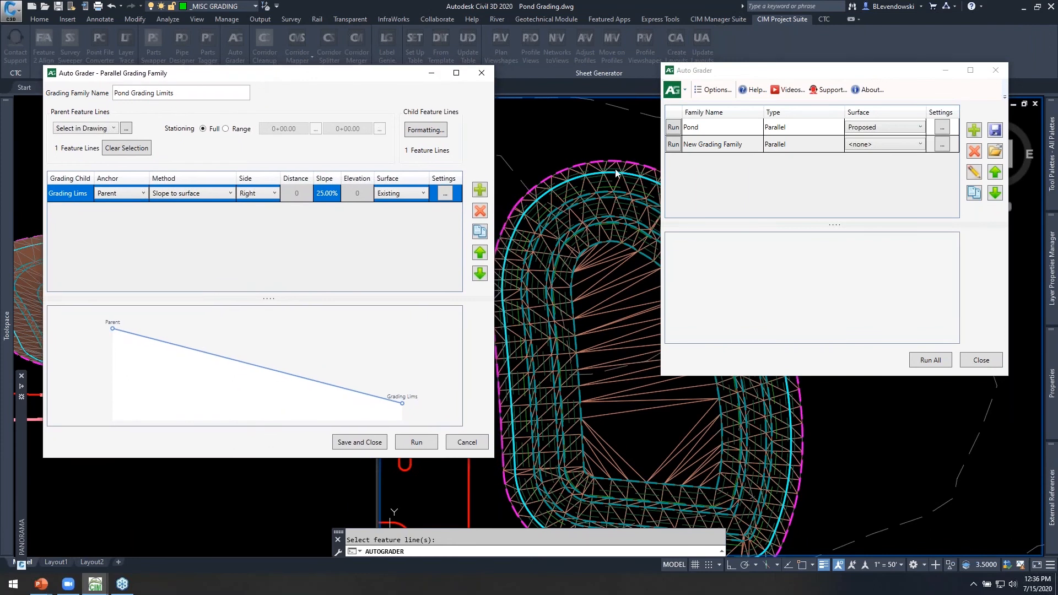
pyautogui.press('ctrl')
pyautogui.press('ctrl')
pyautogui.moveTo(362, 77); pyautogui.dragTo(703, 58)
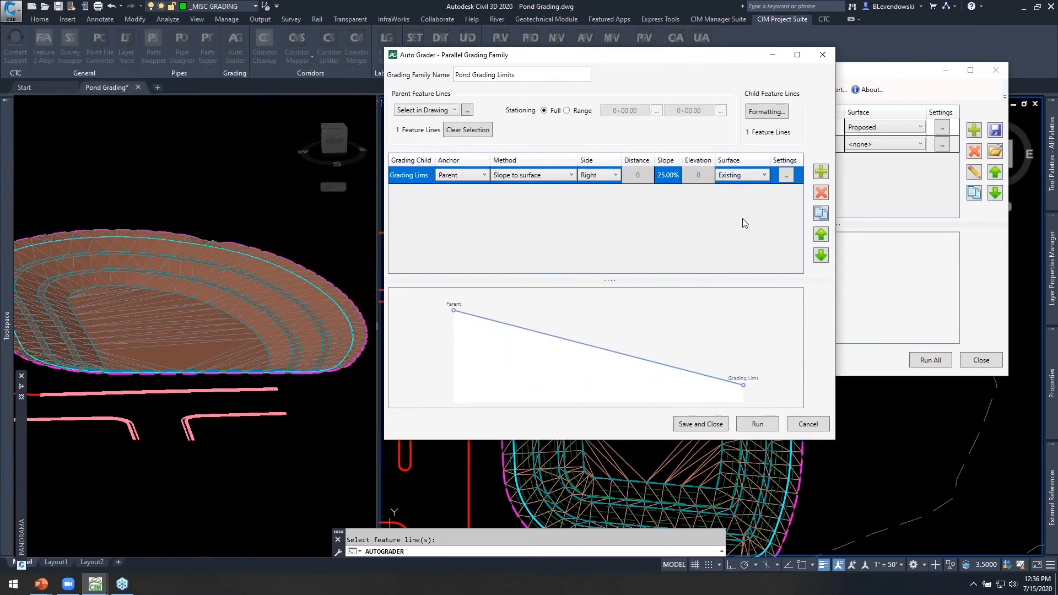
# - Put the Grading Lims child feature line on the _GRADING LIMS CHILD layer in the child formatting
pyautogui.click(761, 112)
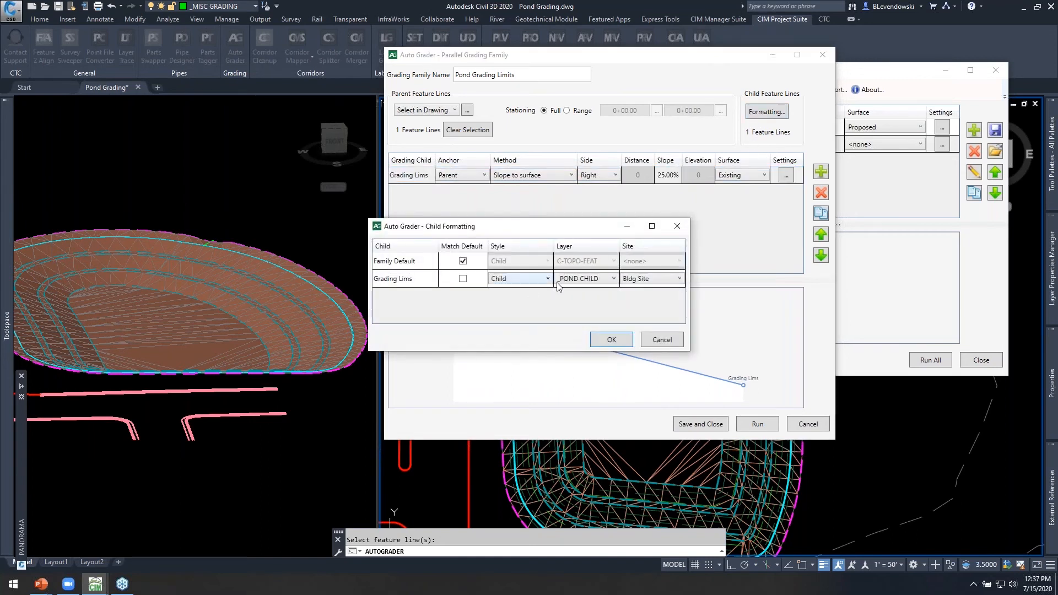
pyautogui.click(583, 279)
pyautogui.scroll(2, 670, 306)
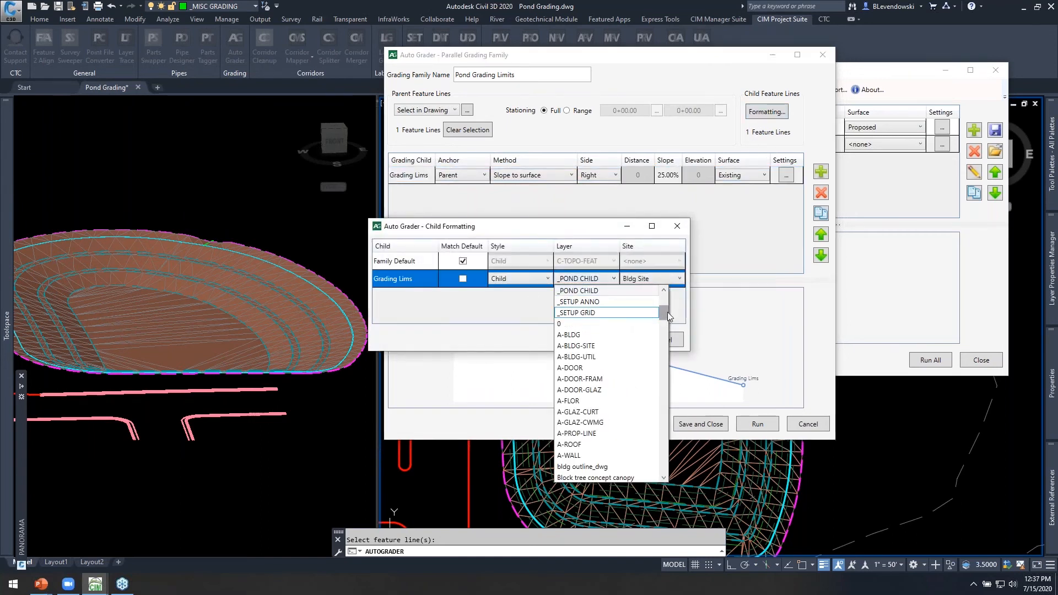
pyautogui.scroll(2, 669, 300)
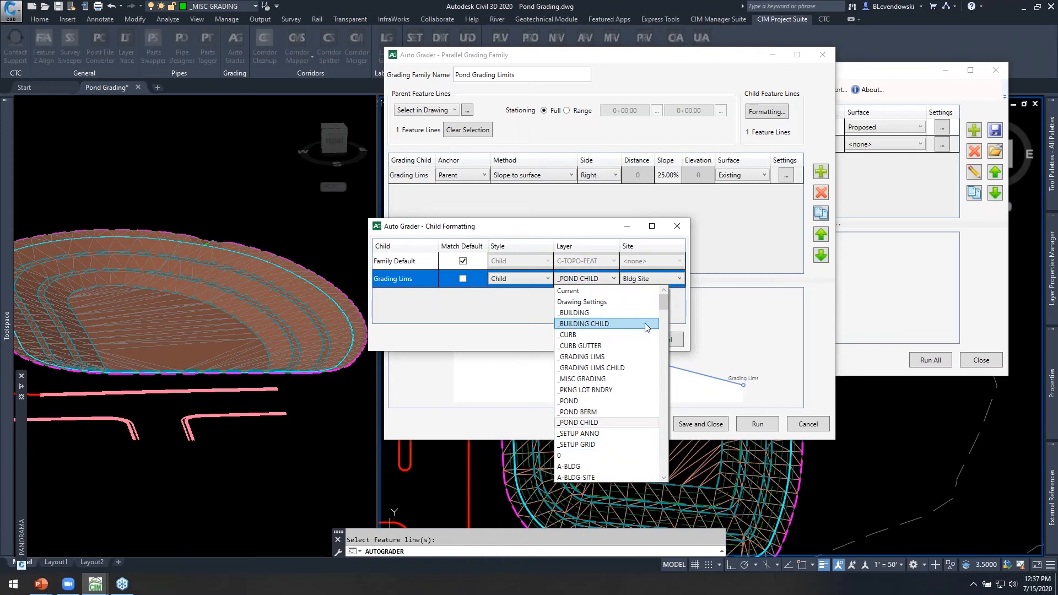
pyautogui.click(576, 367)
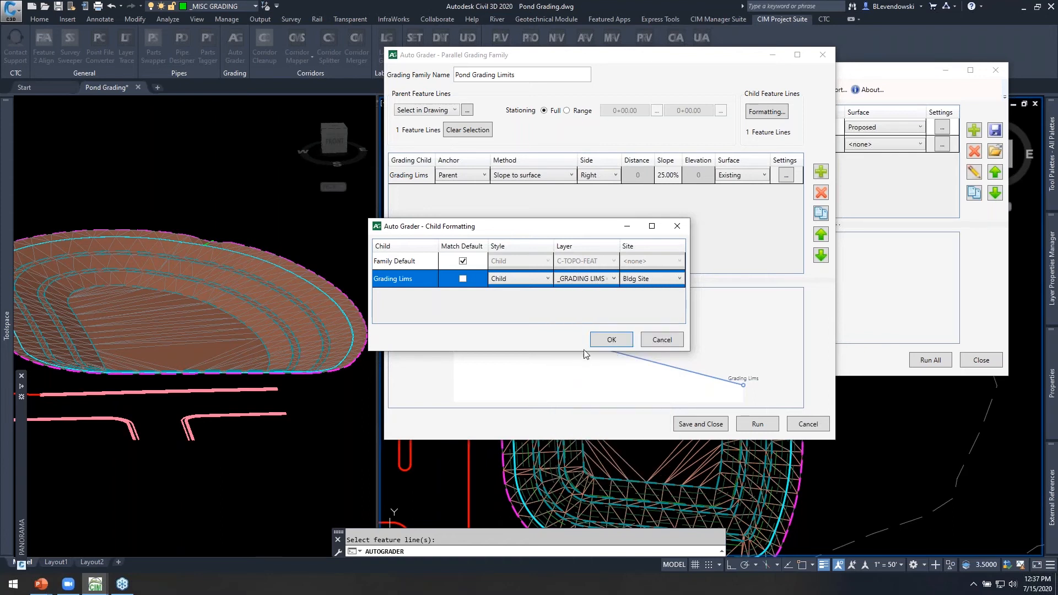
pyautogui.click(609, 337)
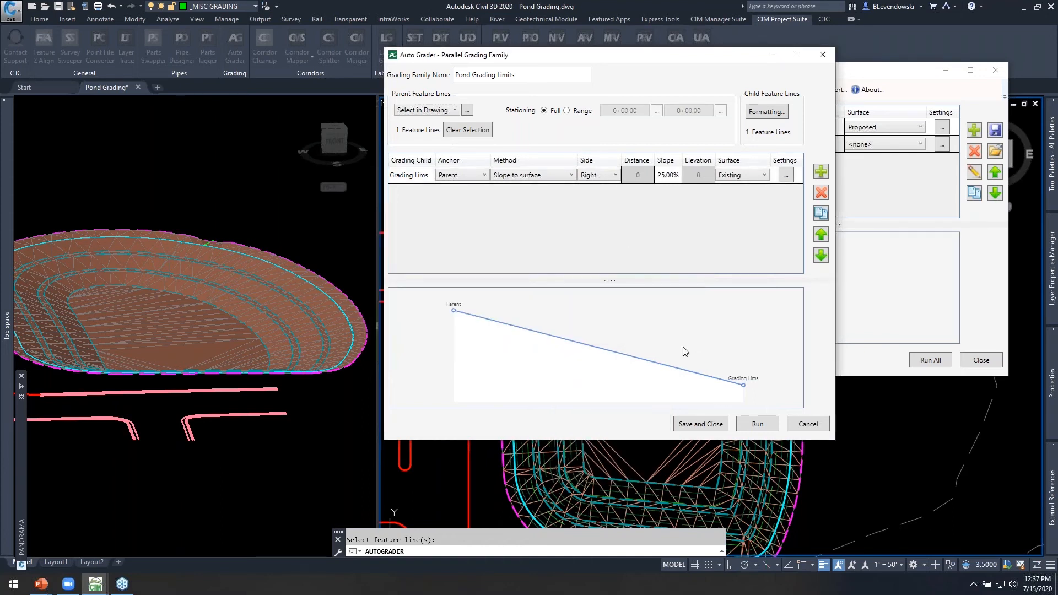
# - Limit the family's stationing to a range whose end is picked near the pond's southeast corner, at about 3+27.35
pyautogui.moveTo(617, 60); pyautogui.dragTo(809, 46)
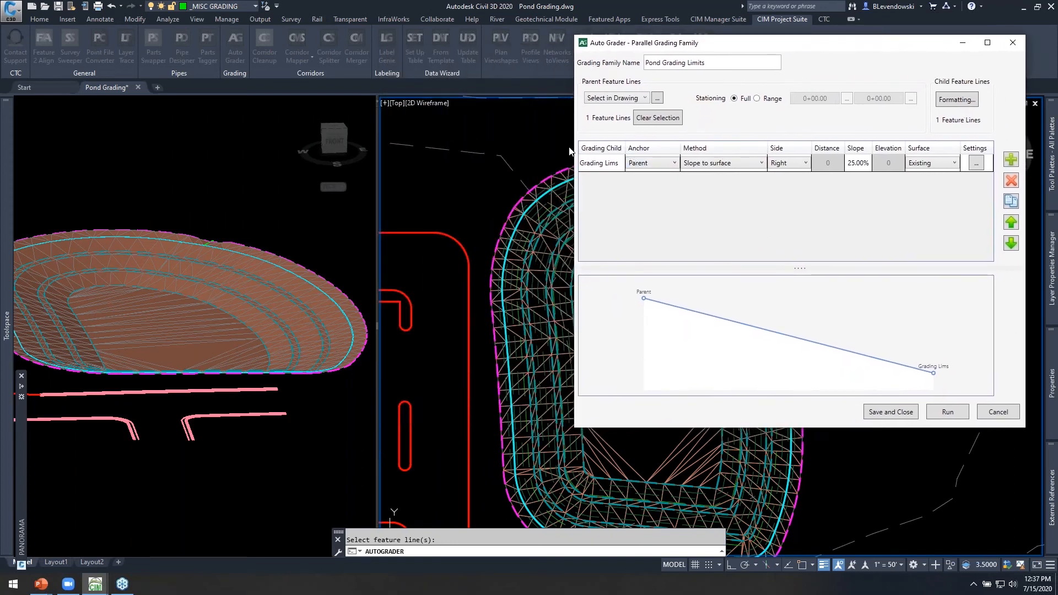
pyautogui.click(764, 101)
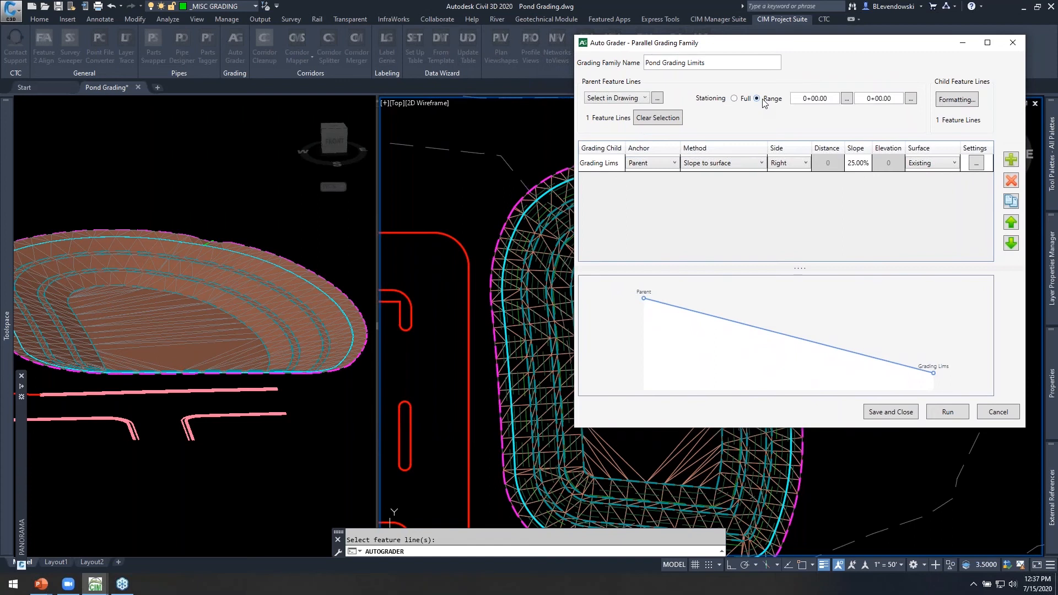
pyautogui.click(910, 99)
pyautogui.moveTo(804, 427); pyautogui.dragTo(711, 360, button='middle')
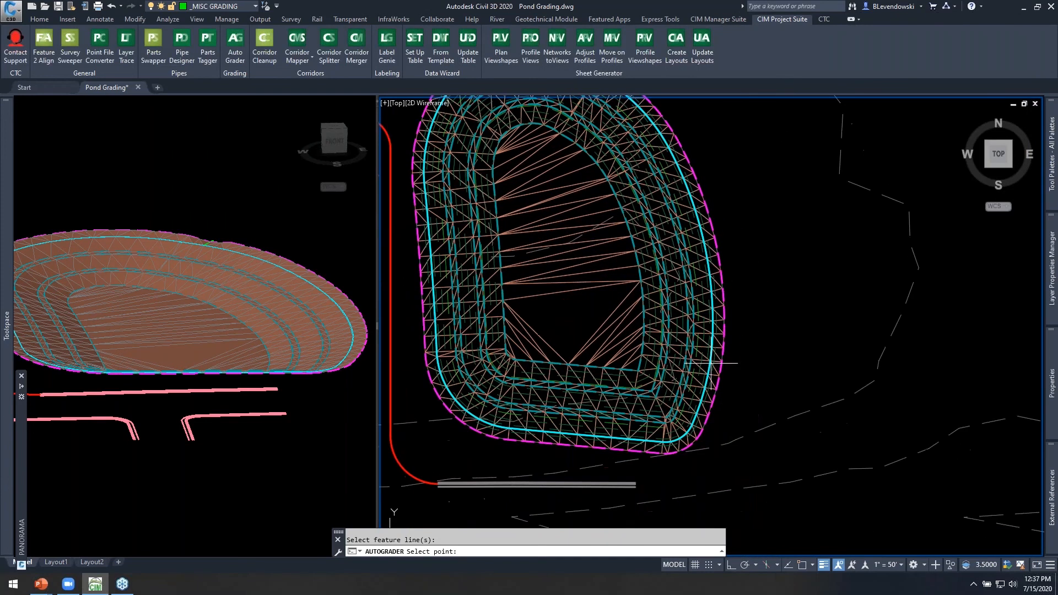
pyautogui.scroll(3, 692, 454)
pyautogui.click(682, 468)
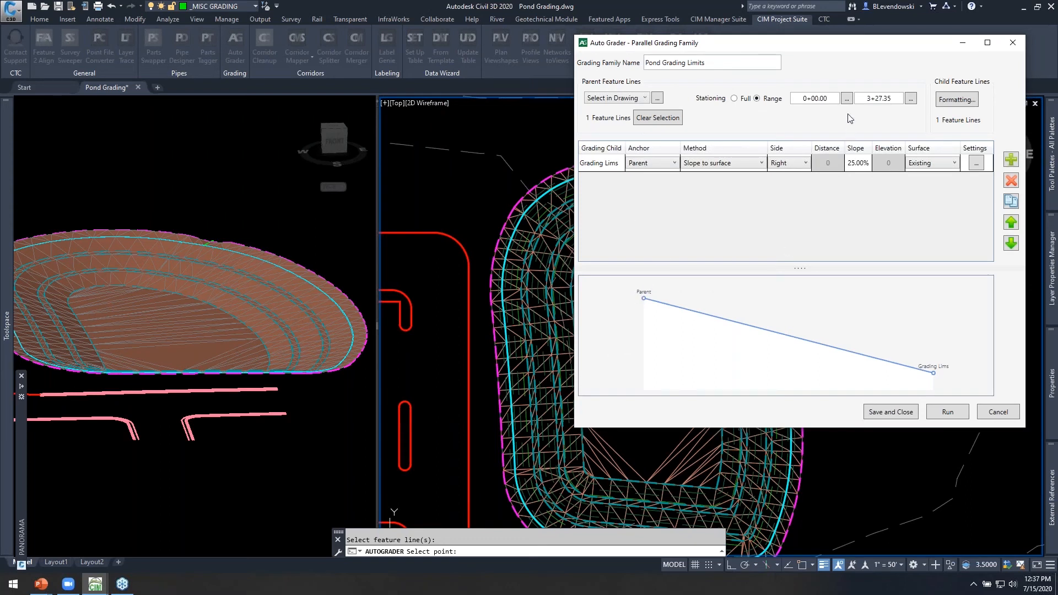
# - Pick the range's start station on the pond's northwest edge at about 0+31.22 and save the grading family
pyautogui.click(847, 99)
pyautogui.scroll(2, 578, 151)
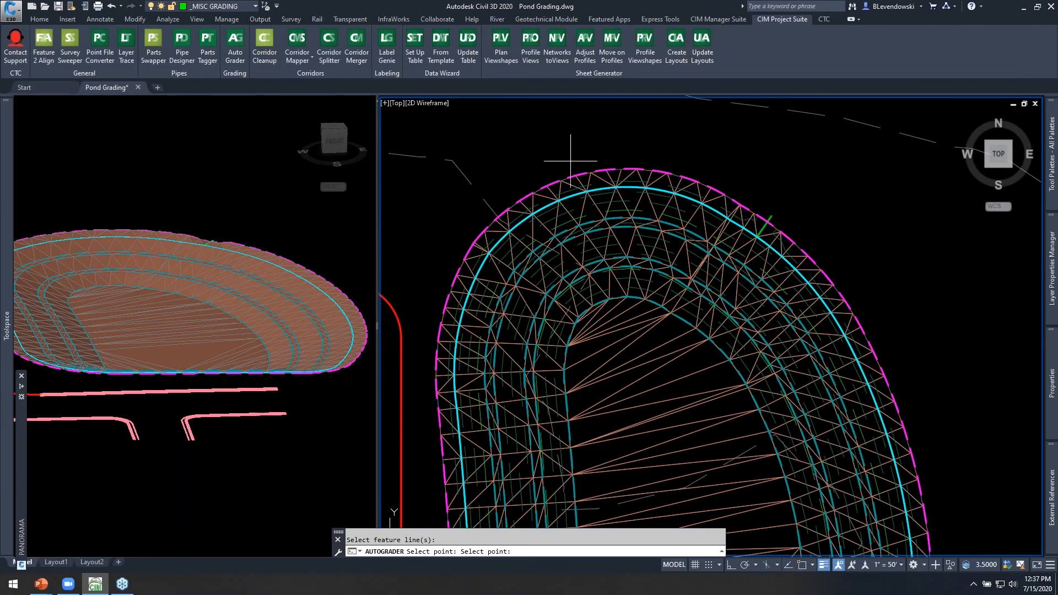
pyautogui.click(547, 173)
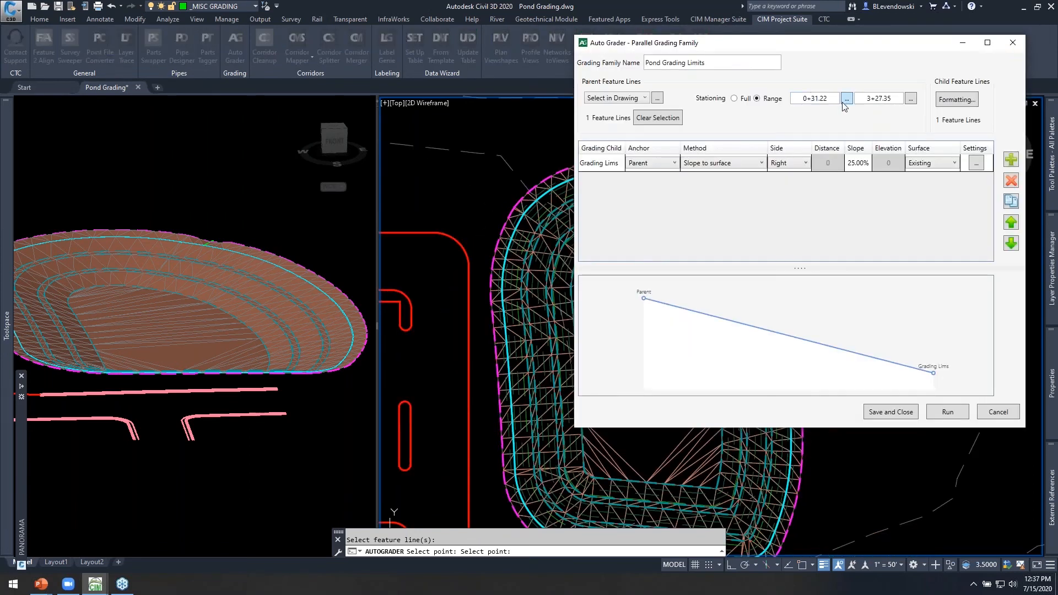
pyautogui.click(888, 412)
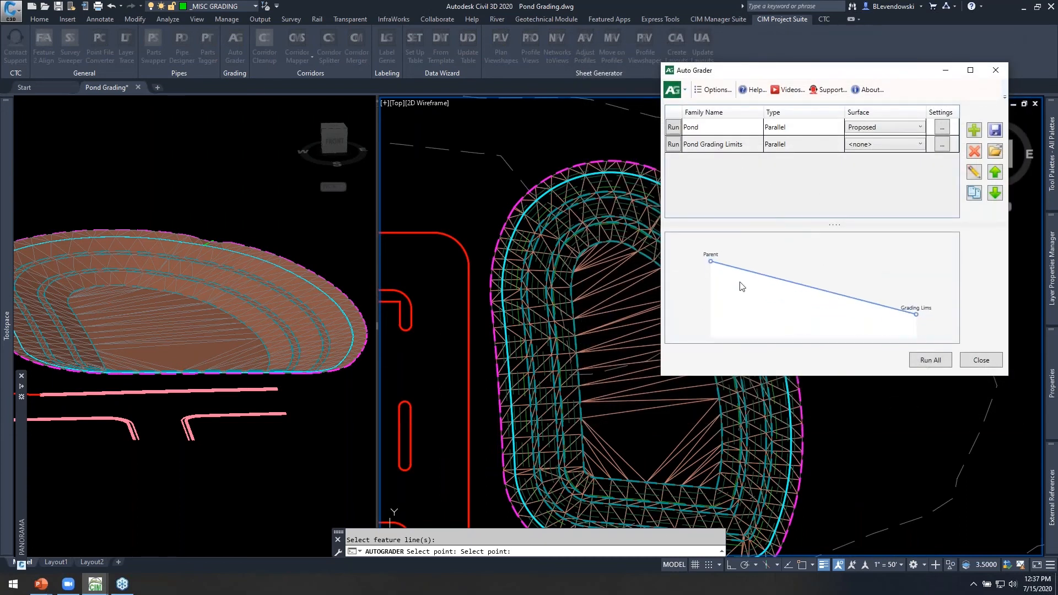
# - Run the Pond Grading Limits family and close Auto Grader
pyautogui.click(673, 145)
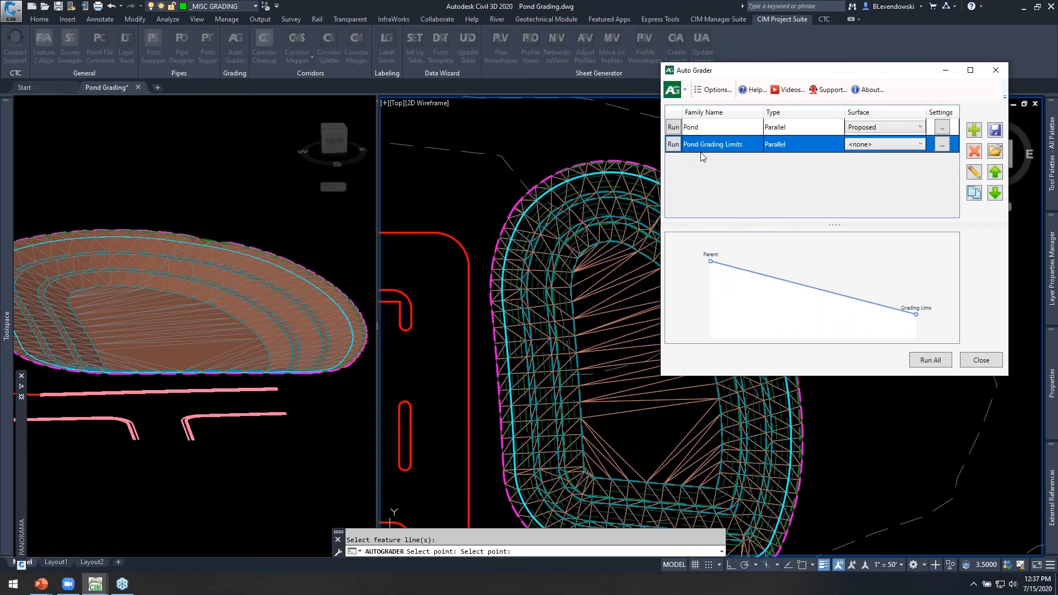
pyautogui.moveTo(810, 72); pyautogui.dragTo(256, 94)
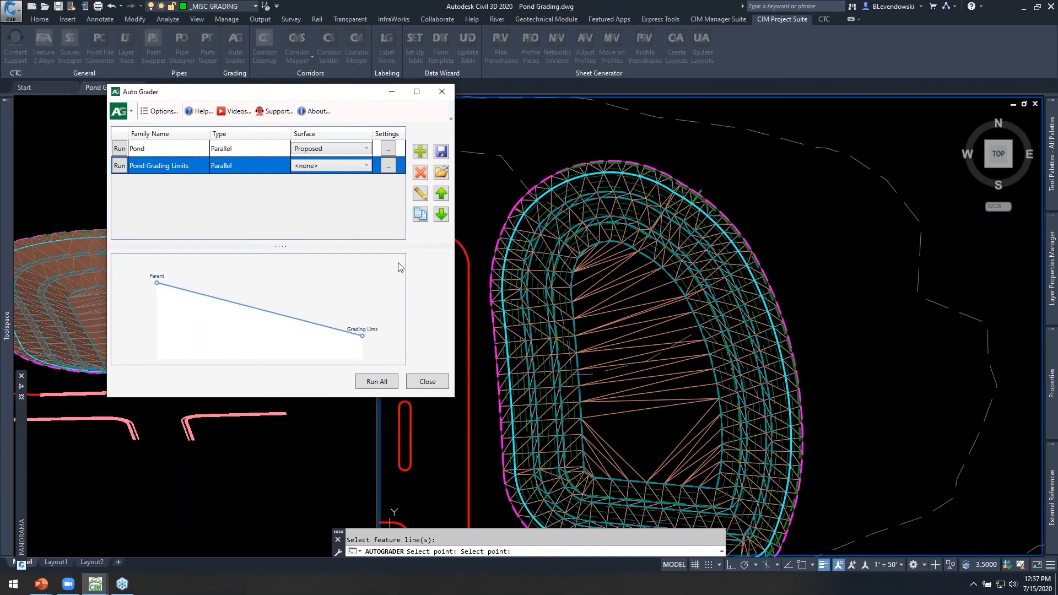
pyautogui.click(434, 384)
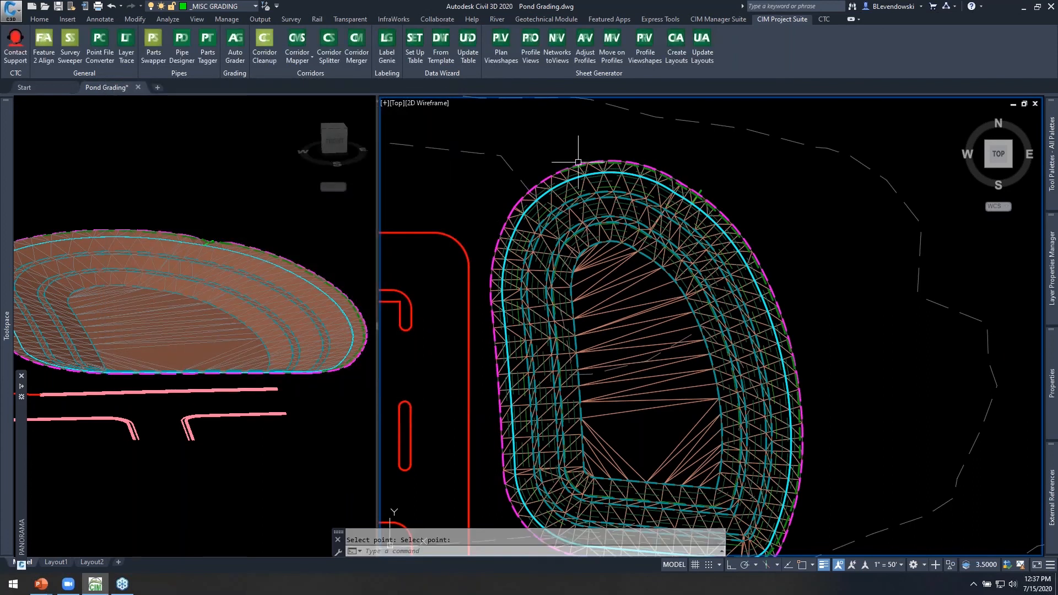
# - Examine the generated grading limits feature line along the pond's north and east edges against the magenta berm line
pyautogui.scroll(5, 638, 185)
pyautogui.scroll(-3, 638, 186)
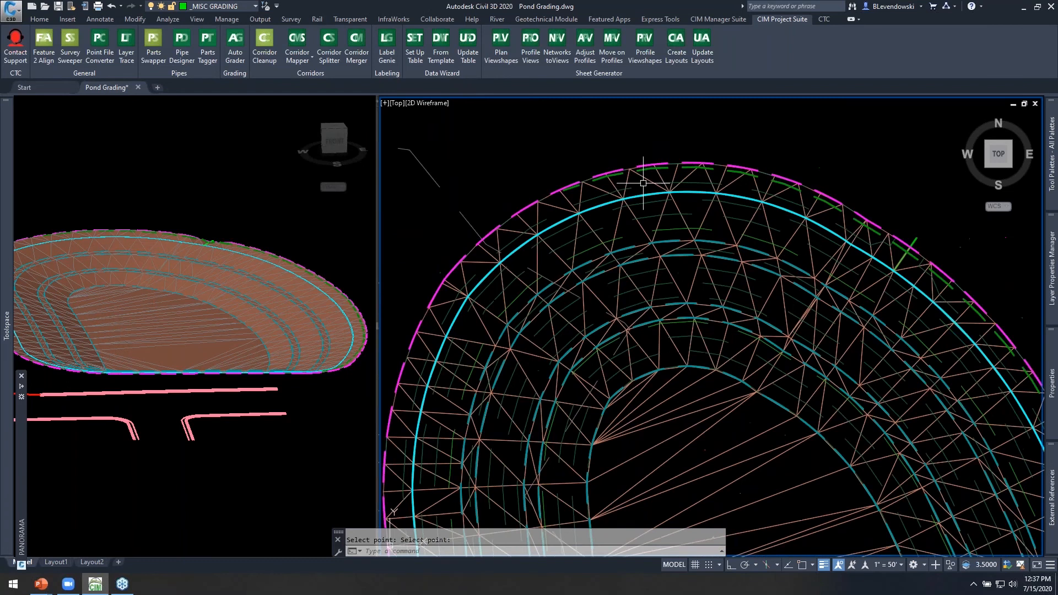
pyautogui.scroll(4, 727, 171)
pyautogui.click(710, 159)
pyautogui.scroll(-5, 716, 220)
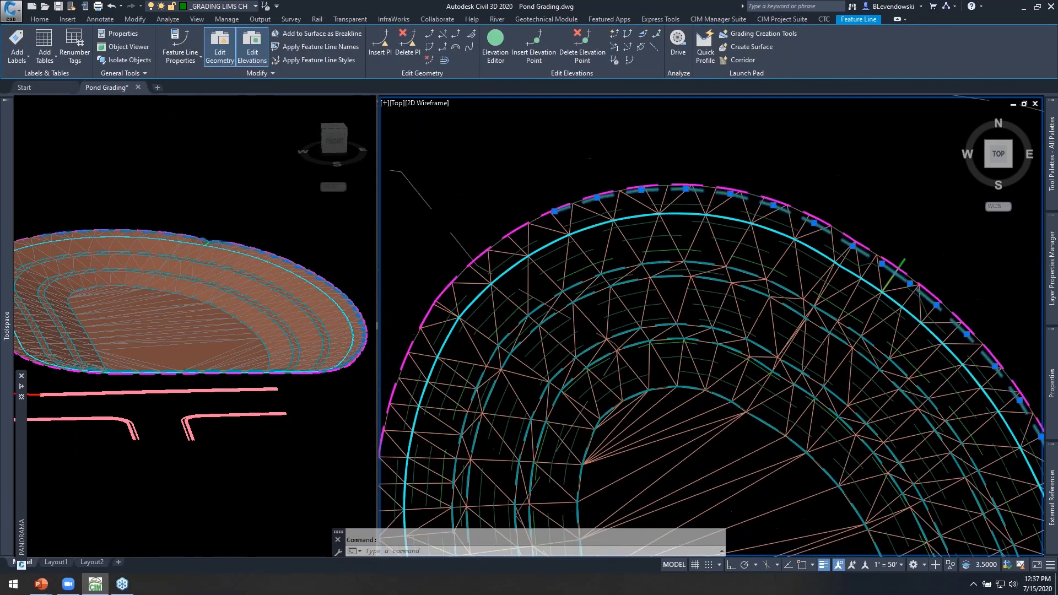
pyautogui.moveTo(745, 255); pyautogui.dragTo(670, 205, button='middle')
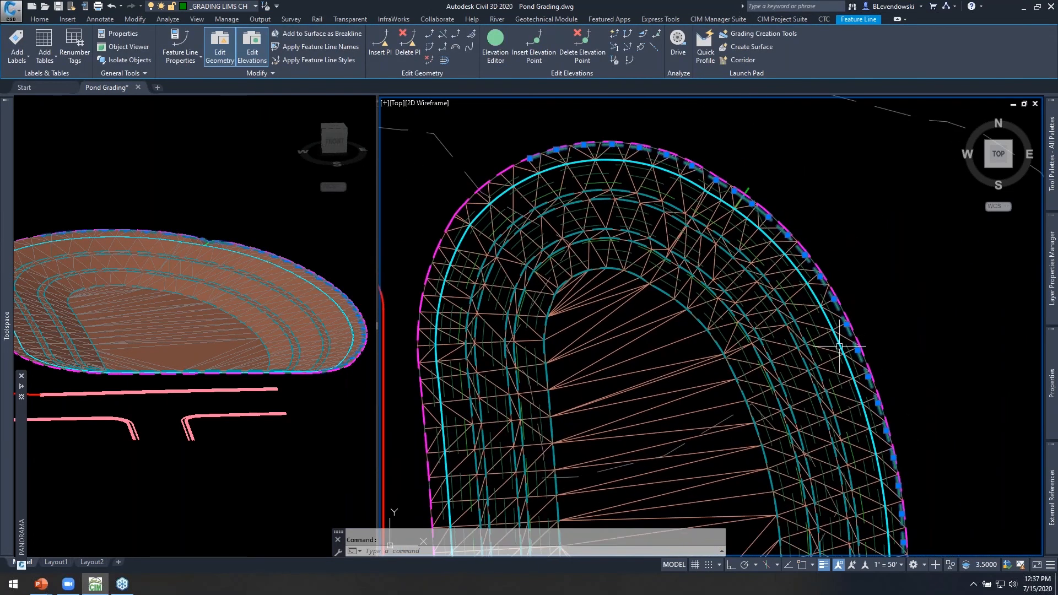
pyautogui.moveTo(666, 182); pyautogui.dragTo(700, 195, button='middle')
pyautogui.press('Escape')
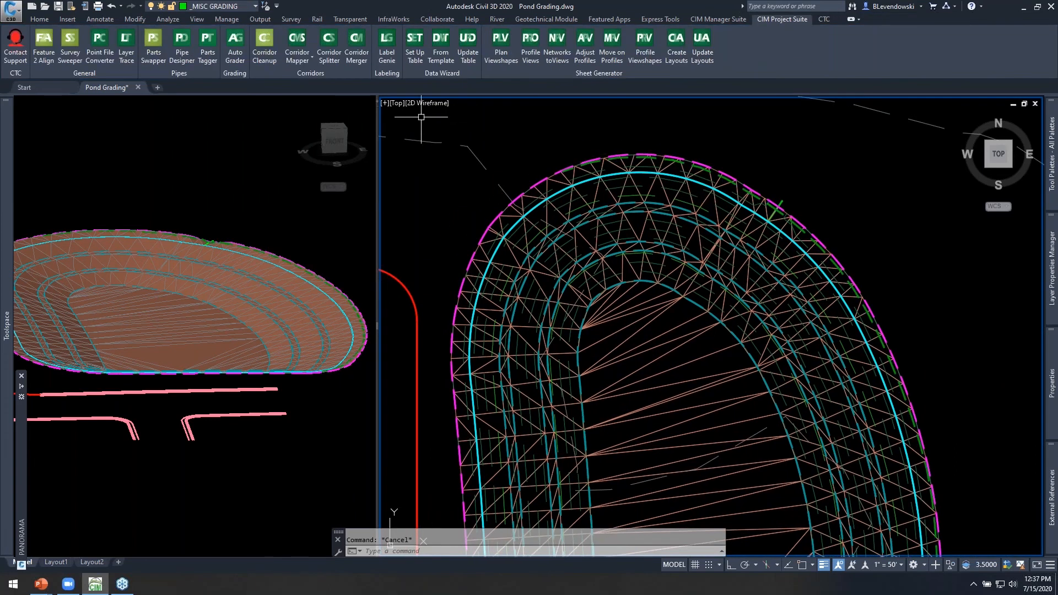
# - Edit the Pond Grading Limits family so its Grading Lims child grades Outwards at a 15% slope, and save it
pyautogui.click(235, 45)
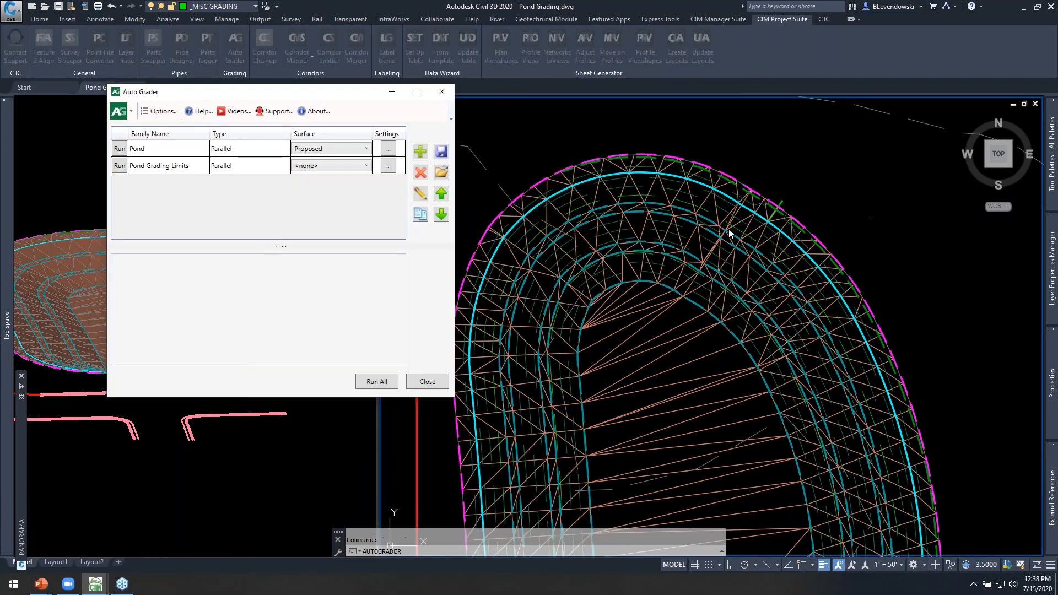
pyautogui.click(176, 165)
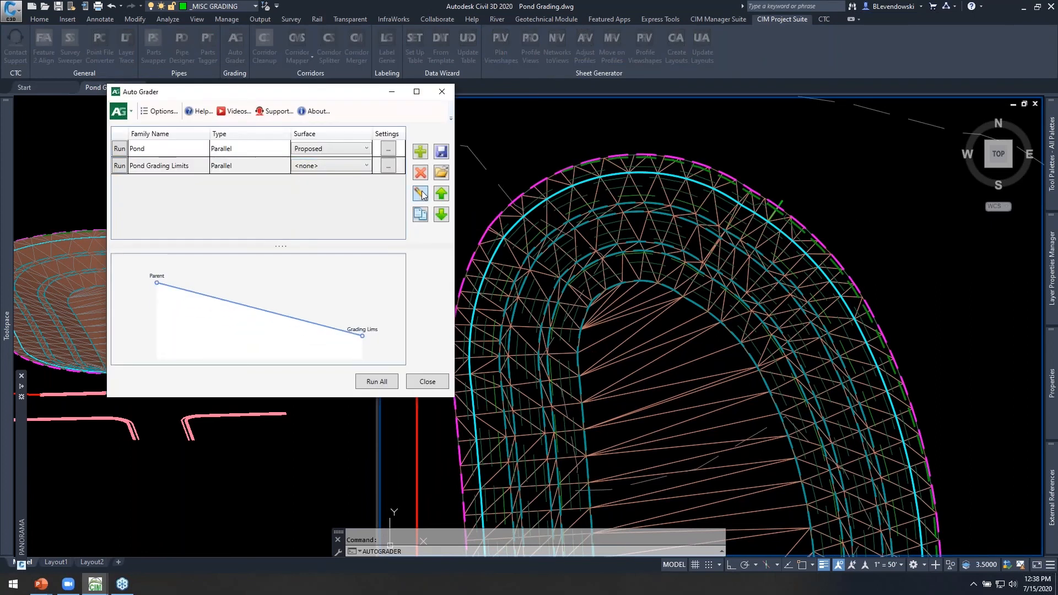
pyautogui.click(421, 194)
pyautogui.moveTo(808, 46); pyautogui.dragTo(312, 40)
pyautogui.click(292, 158)
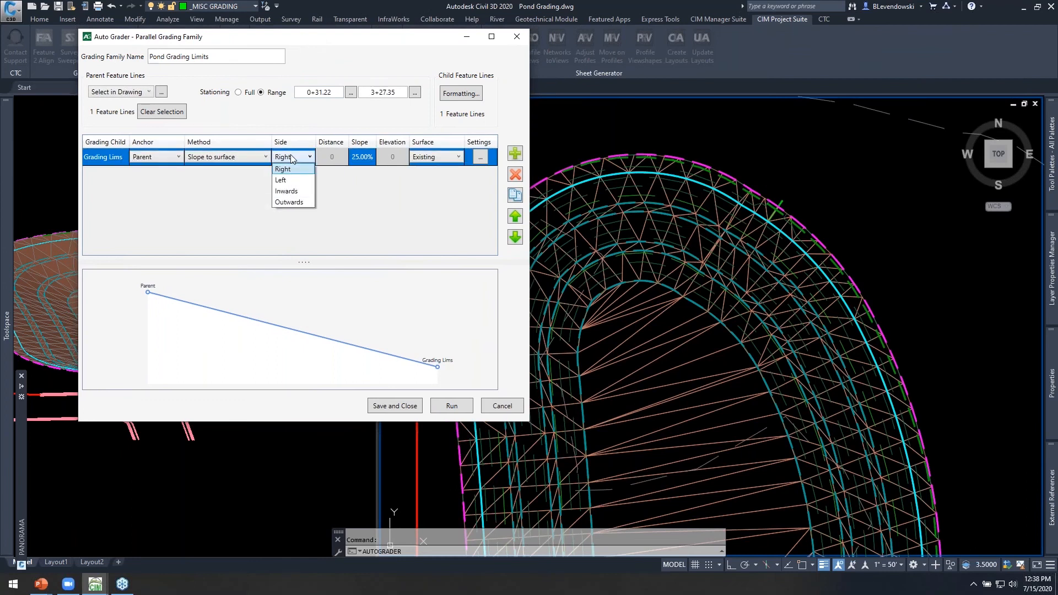
pyautogui.click(288, 201)
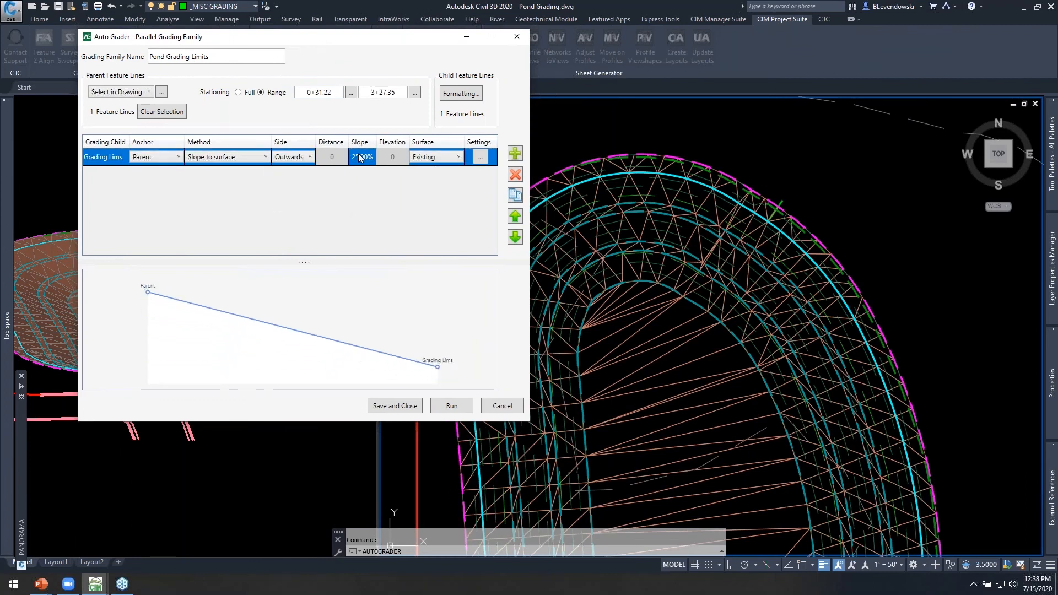
pyautogui.write('15')
pyautogui.press('Return')
pyautogui.click(394, 406)
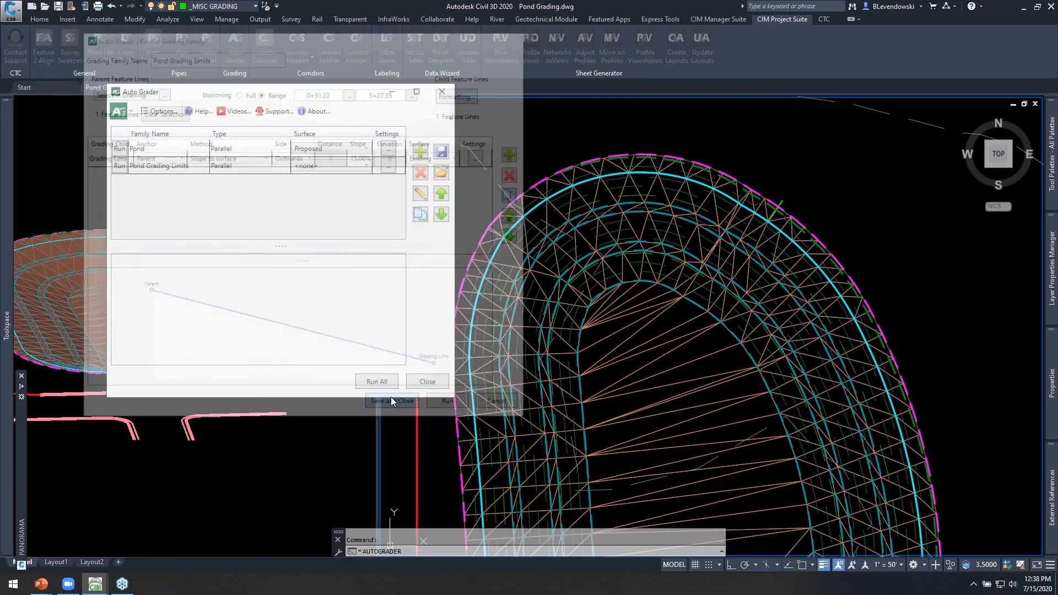
# - Rerun the Pond Grading Limits family with its edited settings and close Auto Grader
pyautogui.click(120, 166)
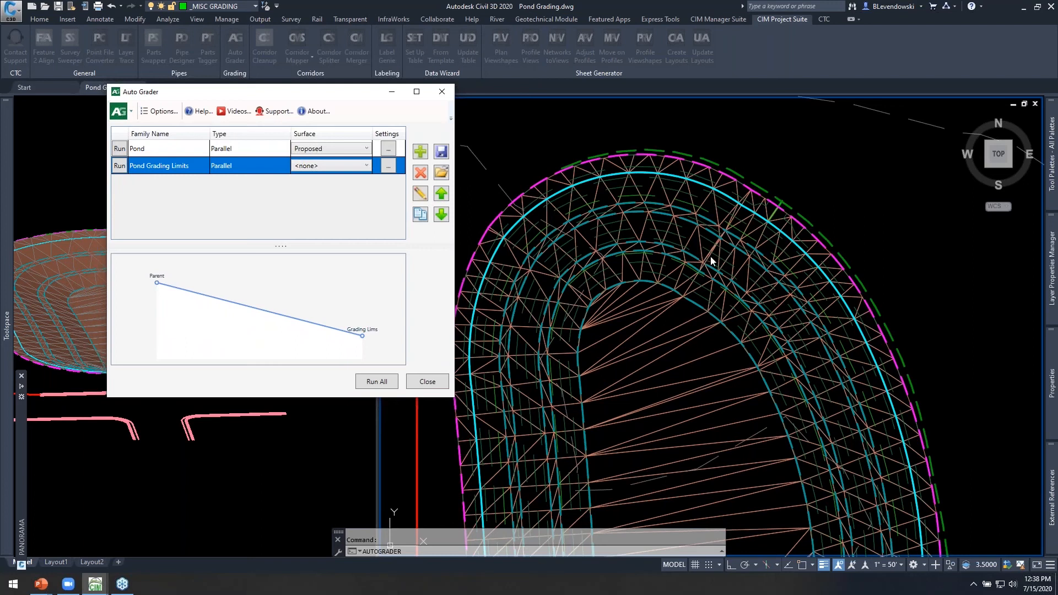
pyautogui.click(424, 383)
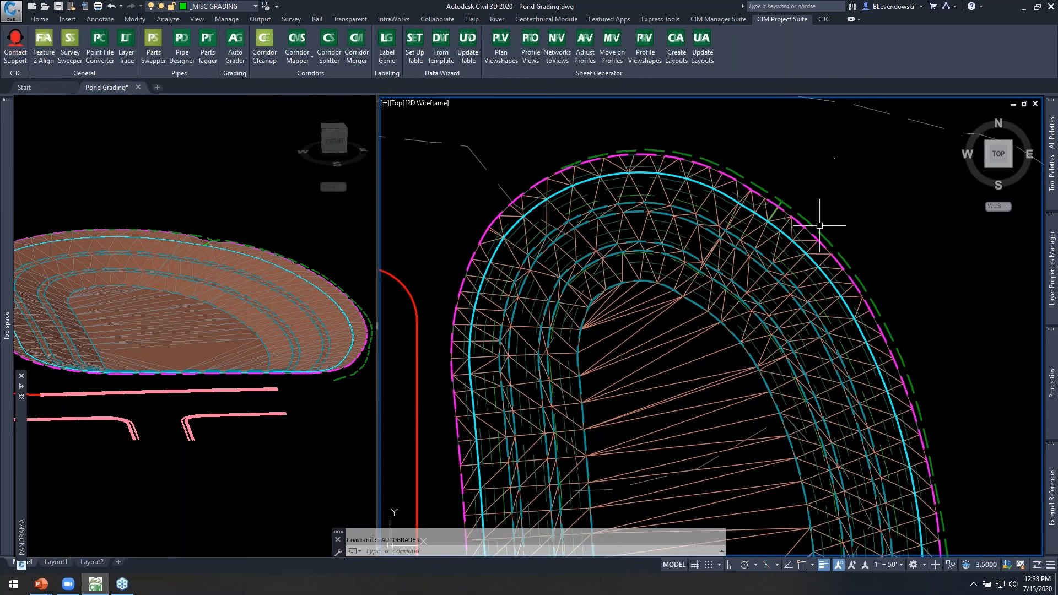
pyautogui.press('Escape')
# - Raise the cyan pond feature line and the short green feature line crossing the berm by an elevation difference of 1
pyautogui.scroll(3, 779, 209)
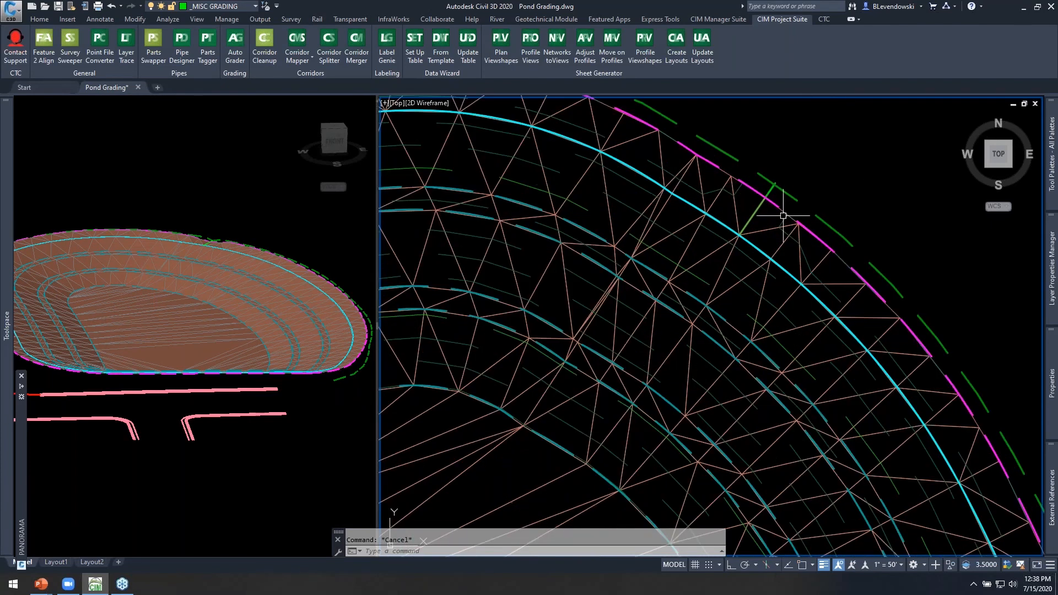
pyautogui.click(760, 251)
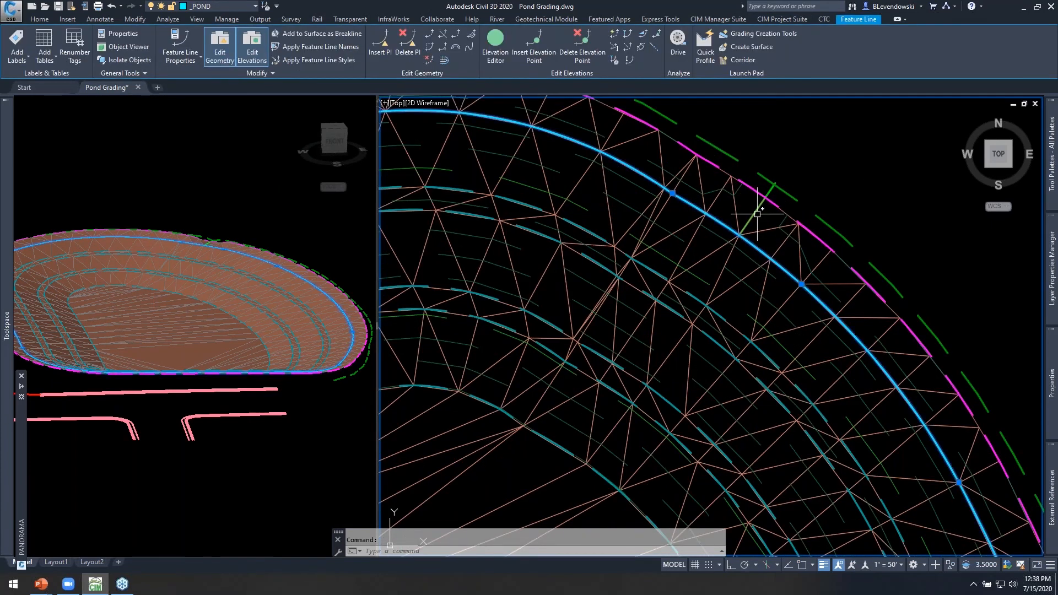
pyautogui.scroll(-3, 777, 188)
pyautogui.rightClick(789, 165)
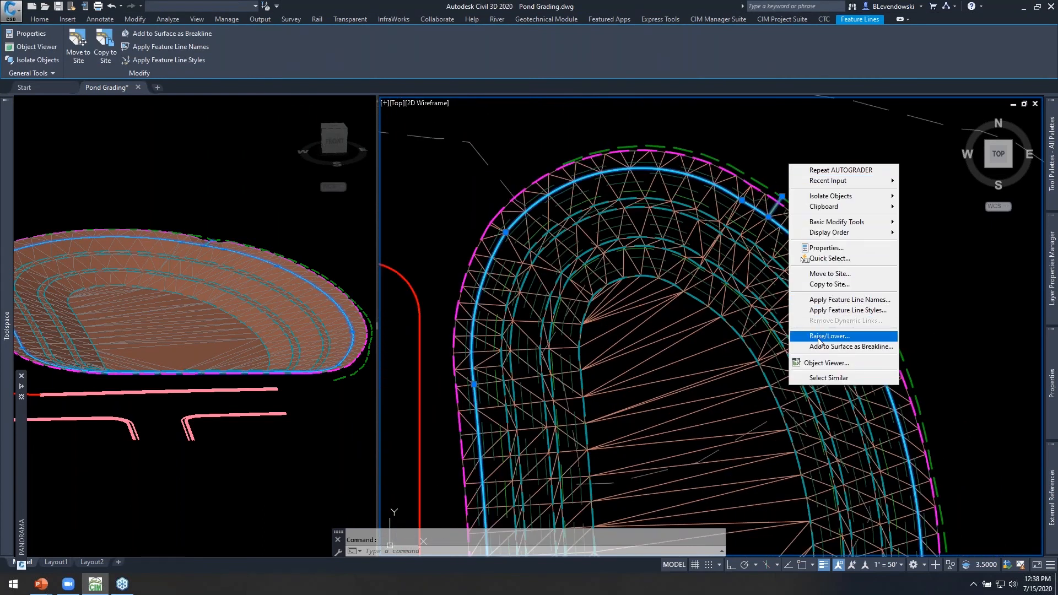
pyautogui.click(829, 336)
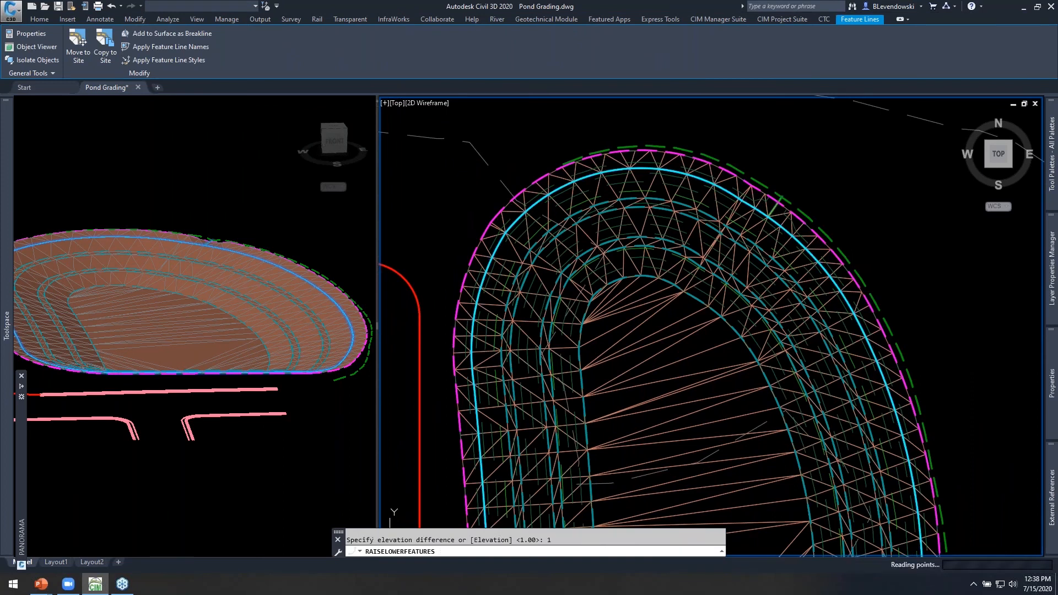
pyautogui.press('Return')
pyautogui.scroll(2, 736, 183)
pyautogui.press('Escape')
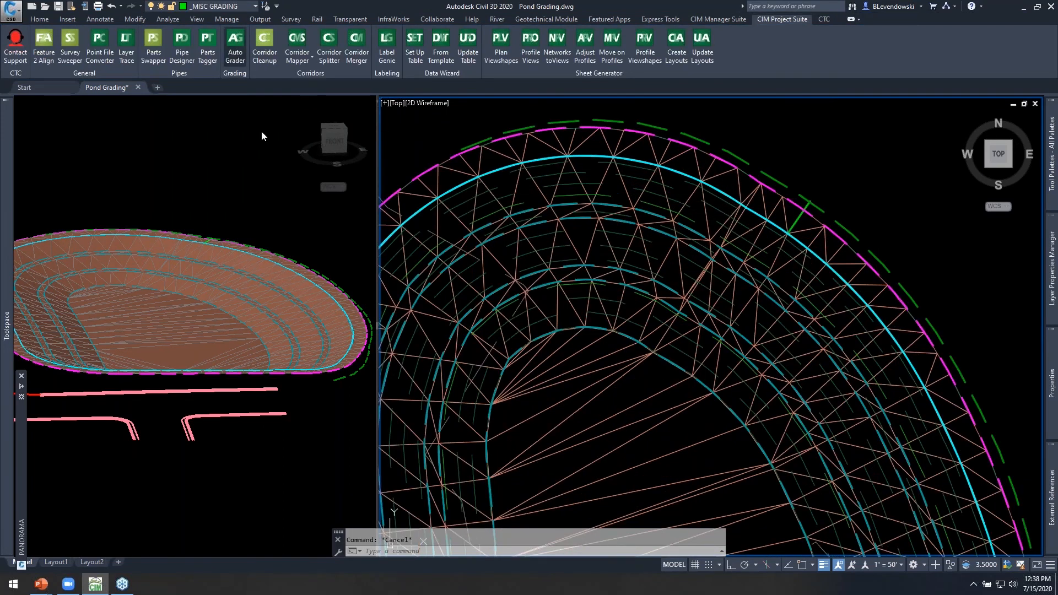
# - Rerun the Pond grading family from the raised feature line and close Auto Grader
pyautogui.click(235, 41)
pyautogui.click(164, 153)
pyautogui.click(120, 150)
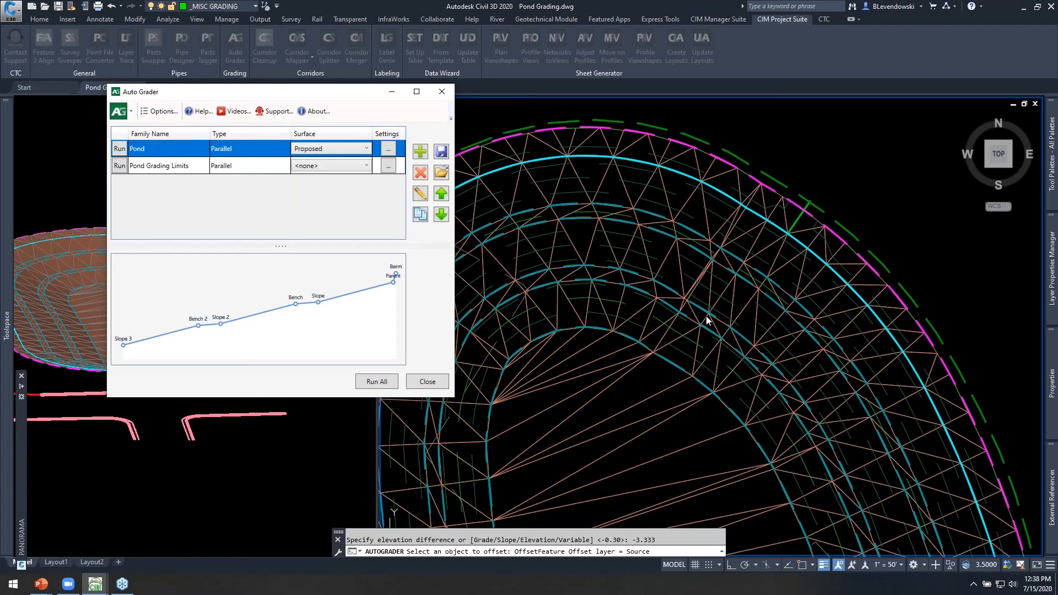
pyautogui.click(434, 379)
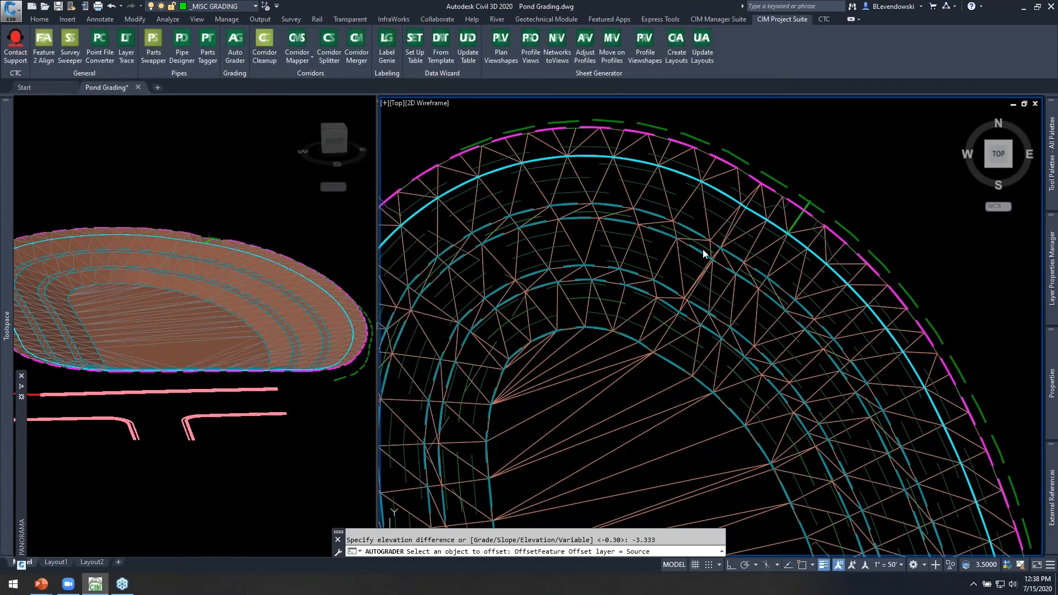
pyautogui.press('Escape')
# - Inspect the regraded pond edge and its daylight line in the 3D view
pyautogui.click(259, 200)
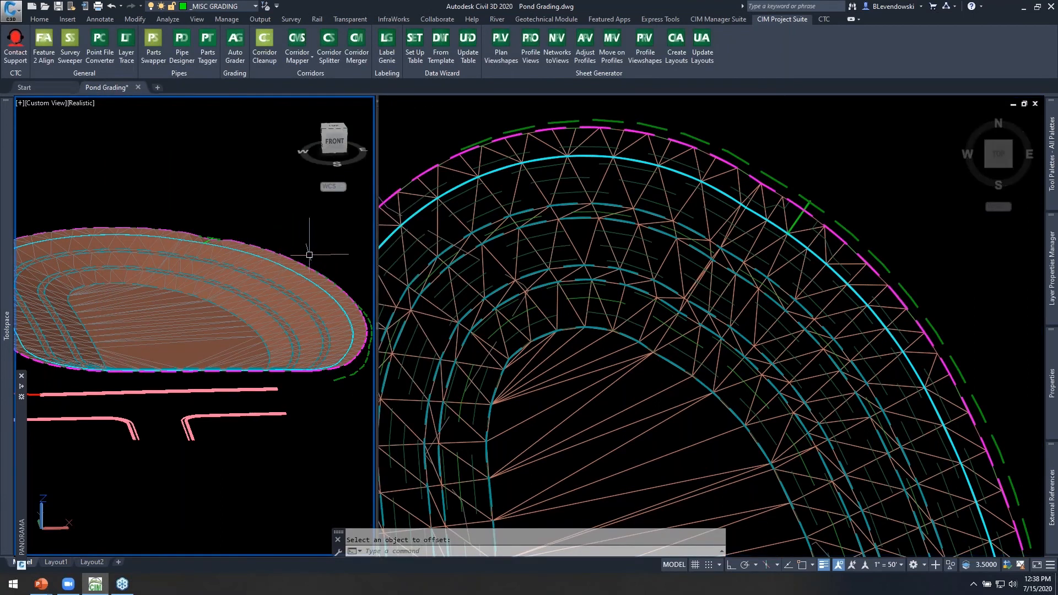
pyautogui.moveTo(292, 253); pyautogui.dragTo(217, 208, button='middle')
pyautogui.scroll(3, 286, 315)
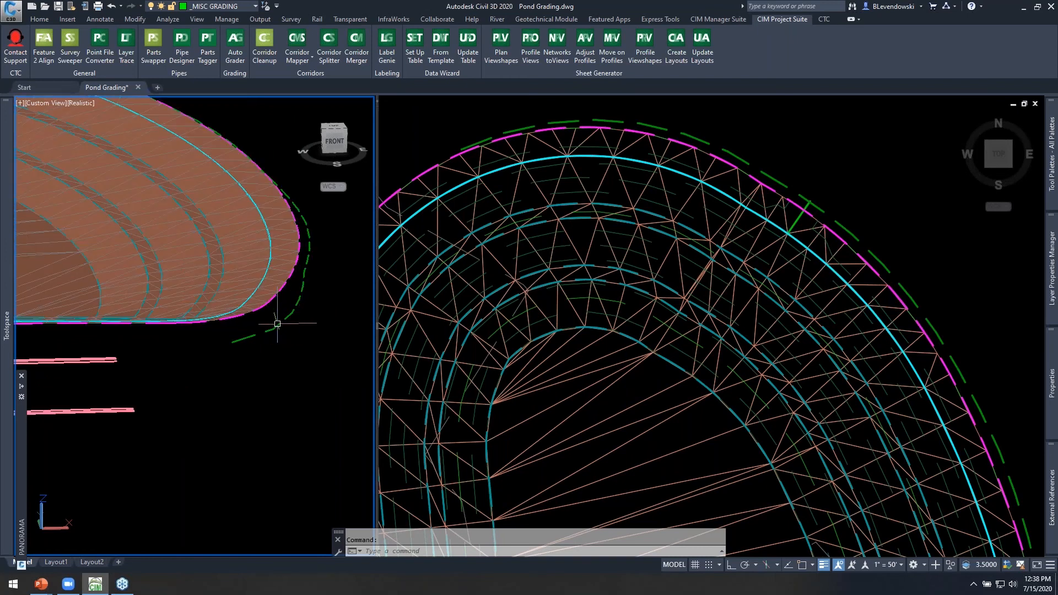
pyautogui.moveTo(307, 296)
pyautogui.mouseDown(button='middle')
pyautogui.moveTo(278, 371)
pyautogui.moveTo(268, 353)
pyautogui.moveTo(303, 307)
pyautogui.mouseUp(button='middle')
pyautogui.moveTo(309, 257); pyautogui.dragTo(339, 319, button='middle')
pyautogui.moveTo(312, 386); pyautogui.dragTo(331, 402, button='middle')
pyautogui.scroll(3, 243, 273)
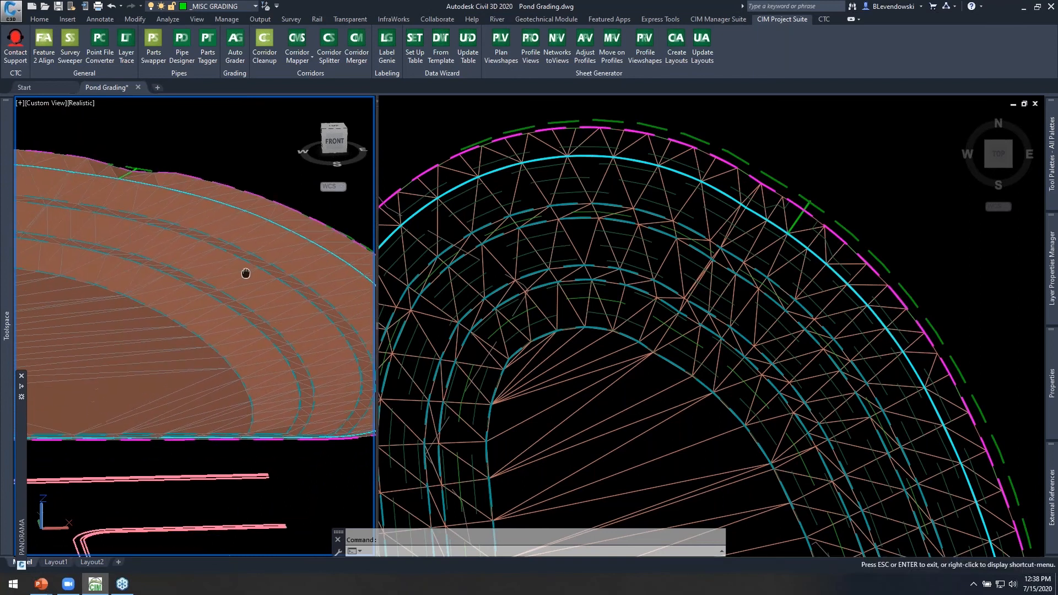
# - Set the magenta berm feature line as parent of the Pond Grading Limits family, save, and rerun the family
pyautogui.click(235, 43)
pyautogui.click(177, 169)
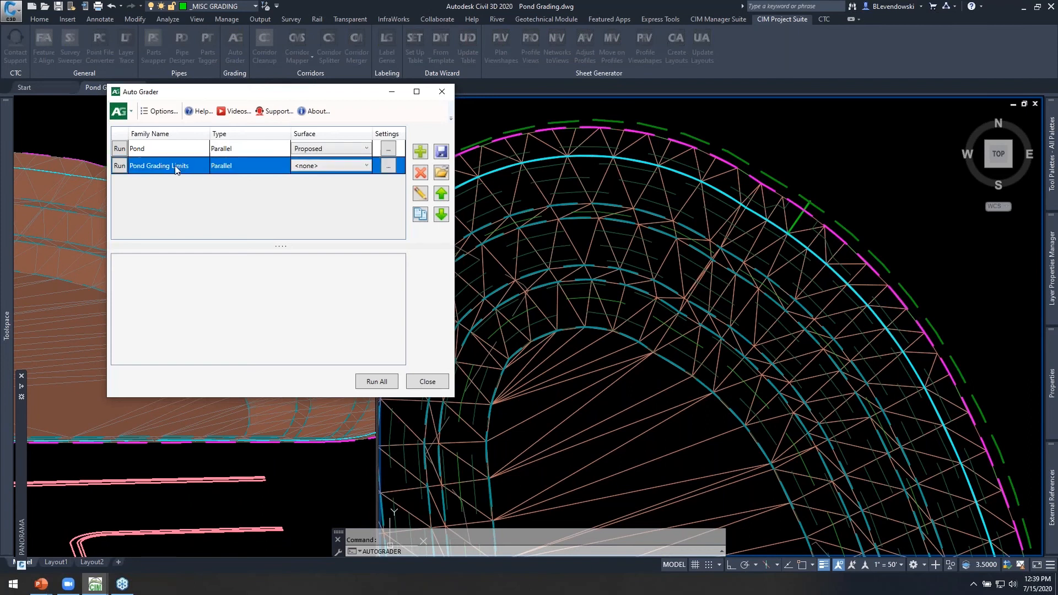
pyautogui.click(421, 194)
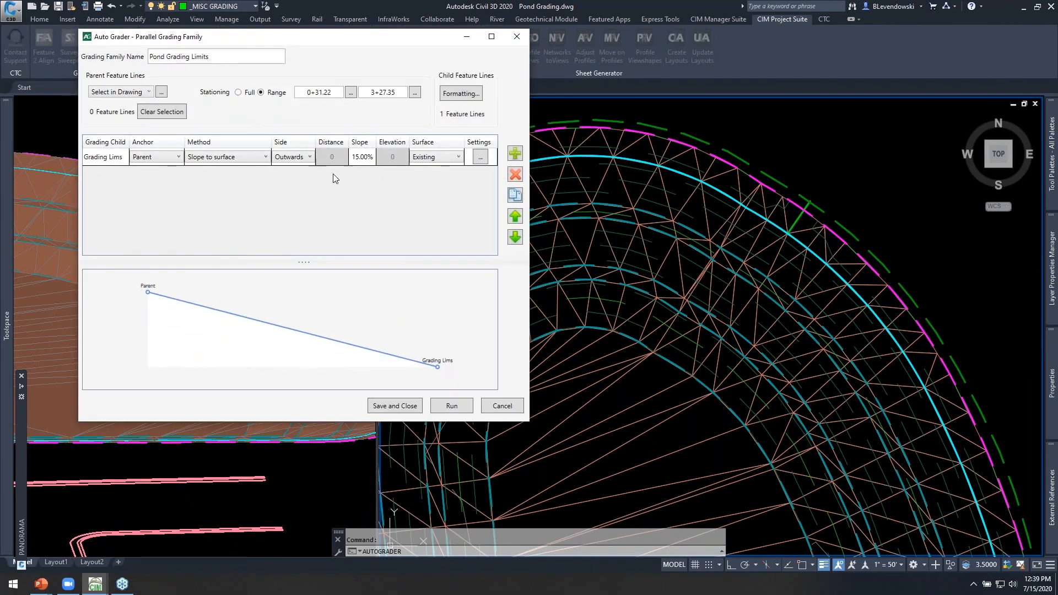
pyautogui.click(162, 93)
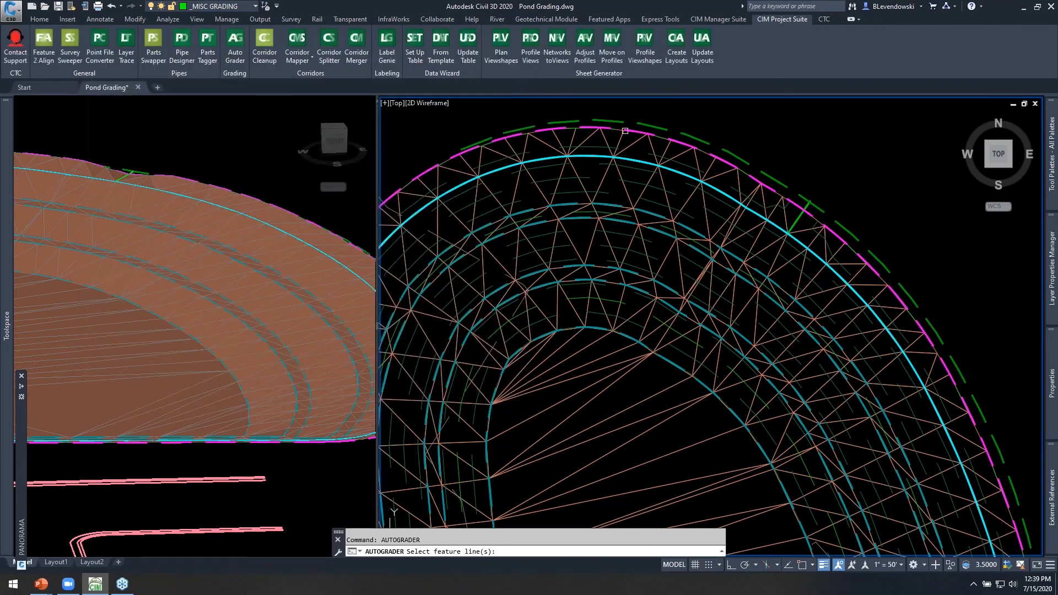
pyautogui.scroll(3, 634, 132)
pyautogui.click(634, 132)
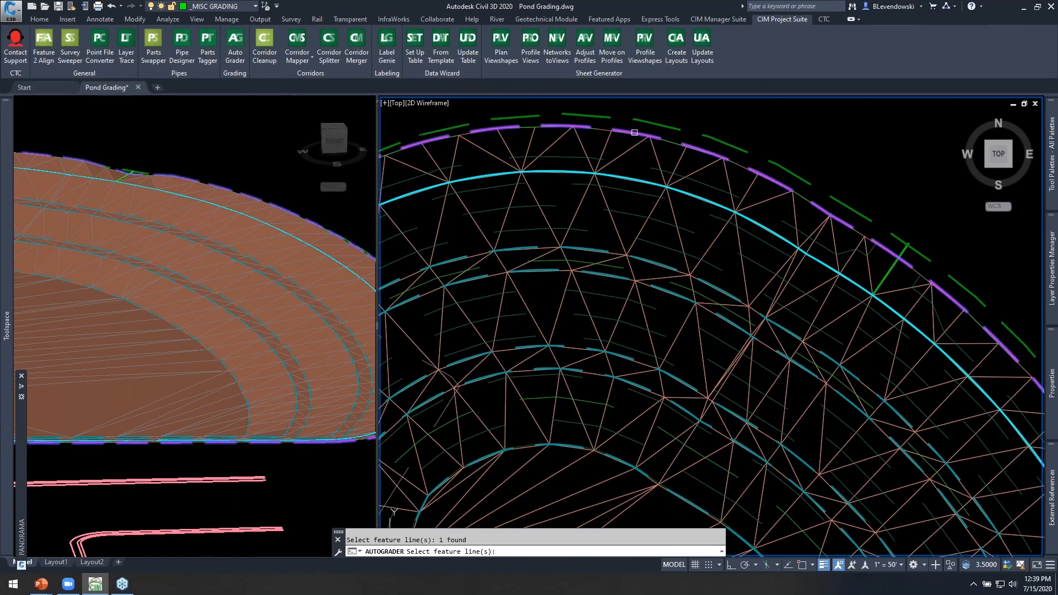
pyautogui.press('Return')
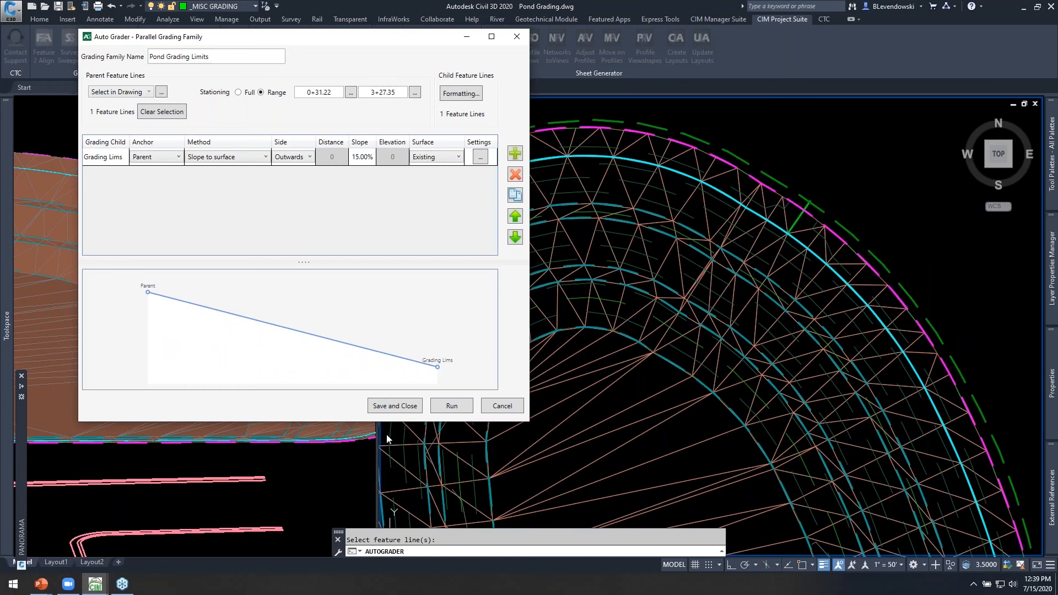
pyautogui.click(396, 406)
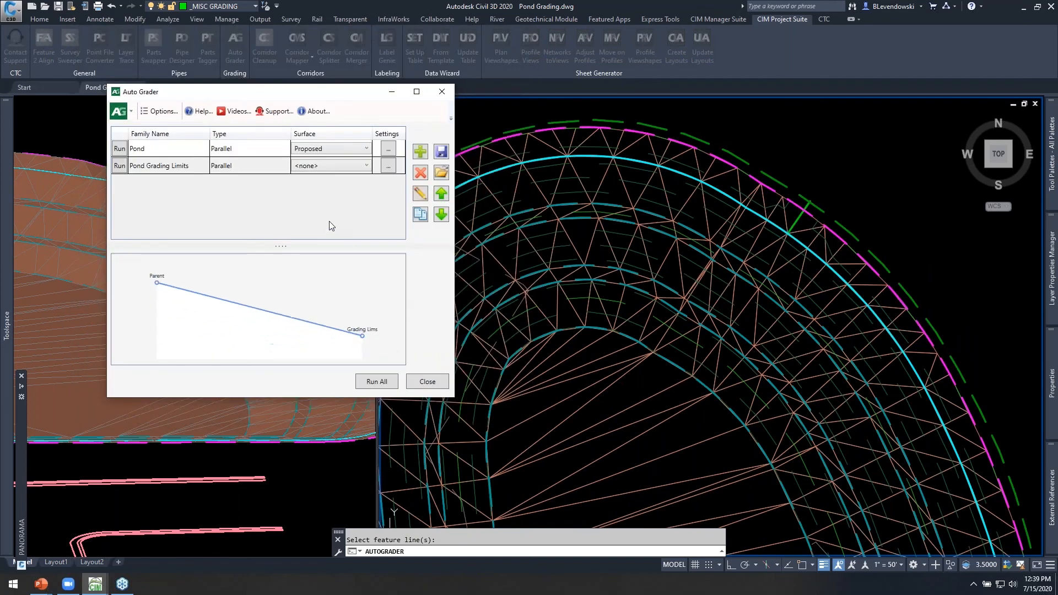
pyautogui.click(119, 168)
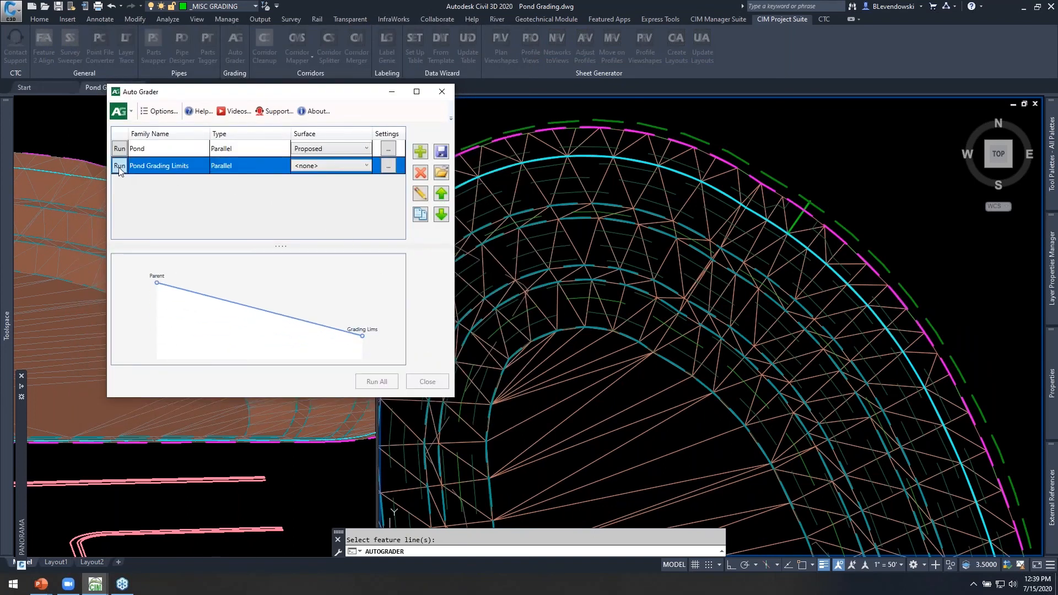
pyautogui.click(427, 381)
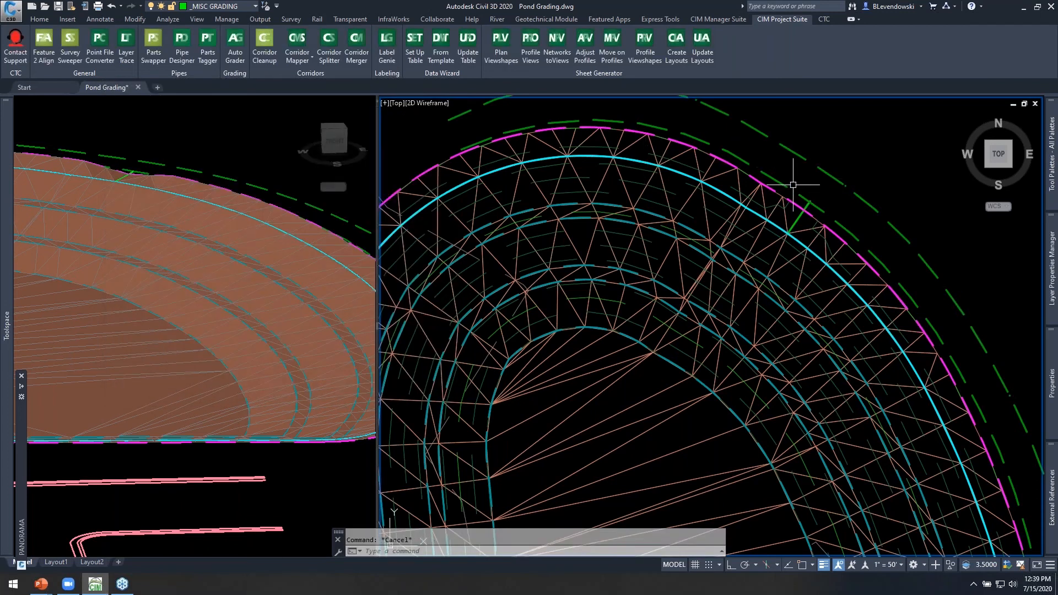
# - Erase the old green daylight feature line just outside the magenta berm line
pyautogui.click(803, 205)
pyautogui.scroll(-3, 878, 244)
pyautogui.write('e')
pyautogui.press('Return')
pyautogui.scroll(2, 777, 215)
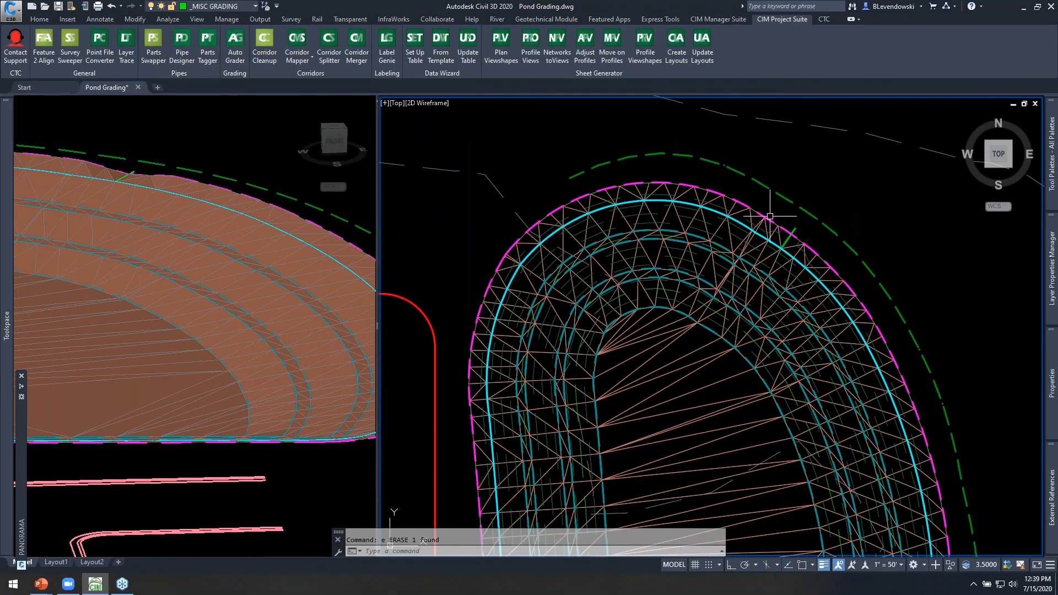
# - Assign the Proposed surface to the Pond Grading Limits family in Auto Grader
pyautogui.scroll(2, 683, 173)
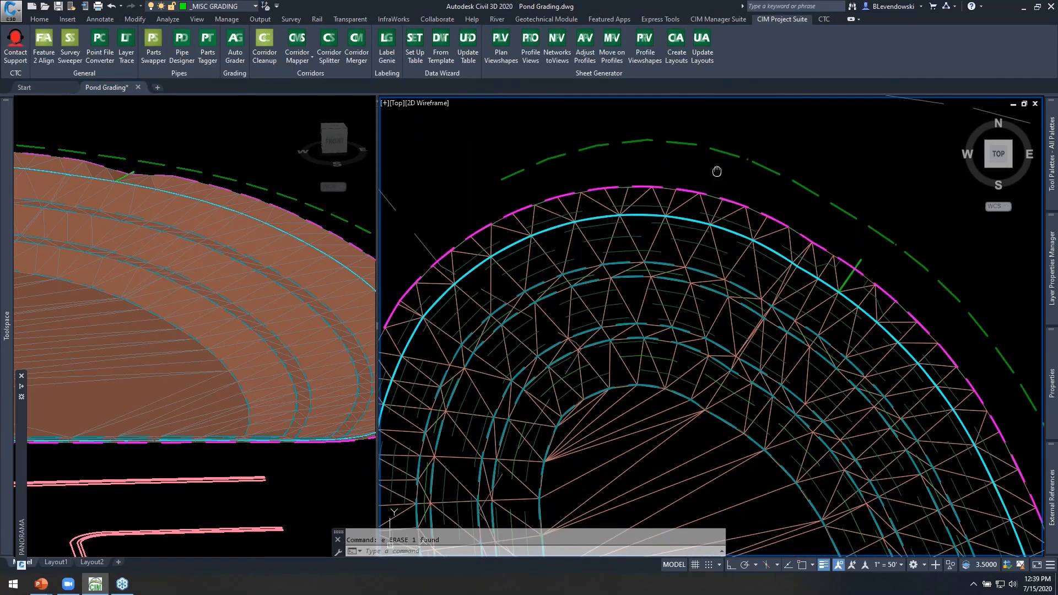
pyautogui.moveTo(716, 172); pyautogui.dragTo(712, 200, button='middle')
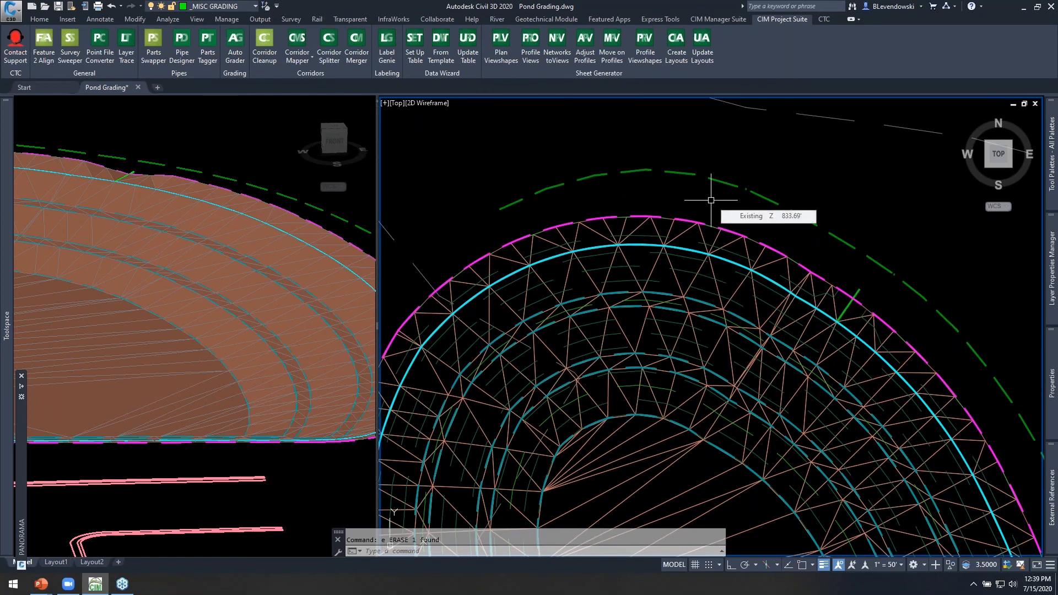
pyautogui.scroll(2, 627, 213)
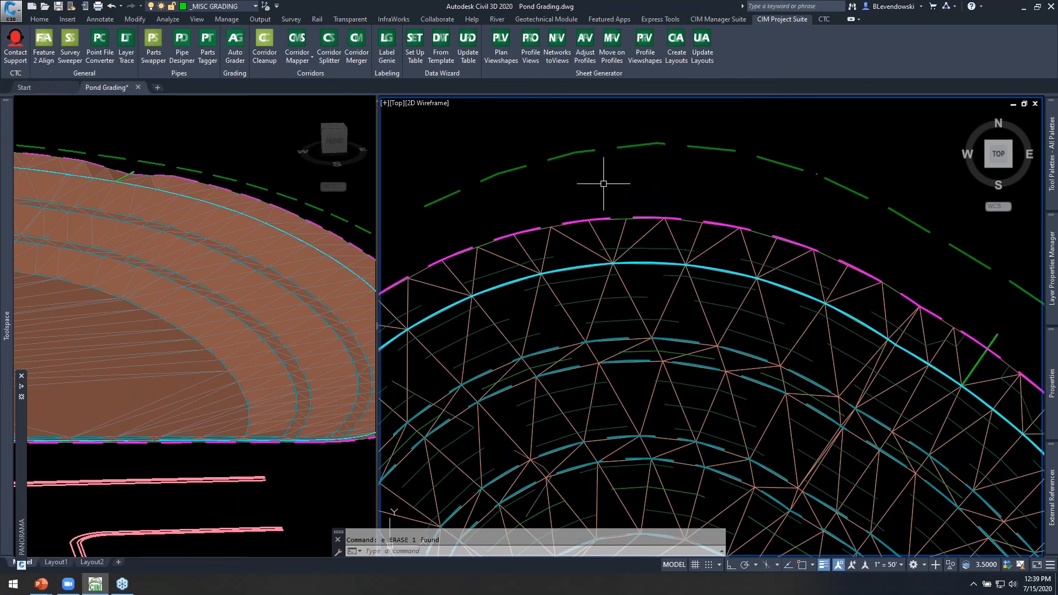
pyautogui.scroll(-3, 692, 177)
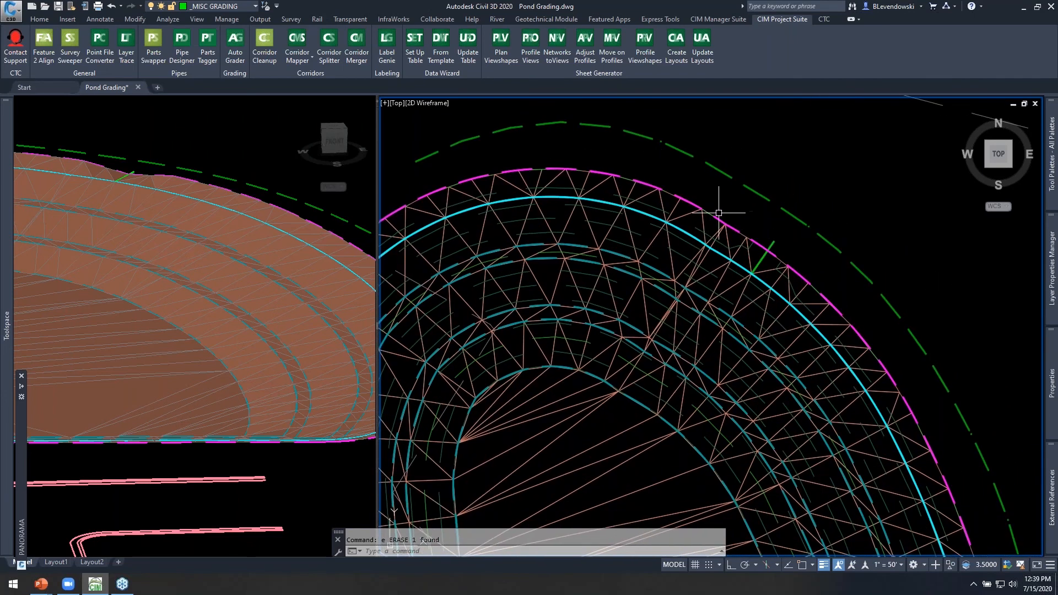
pyautogui.moveTo(655, 162); pyautogui.dragTo(754, 167, button='middle')
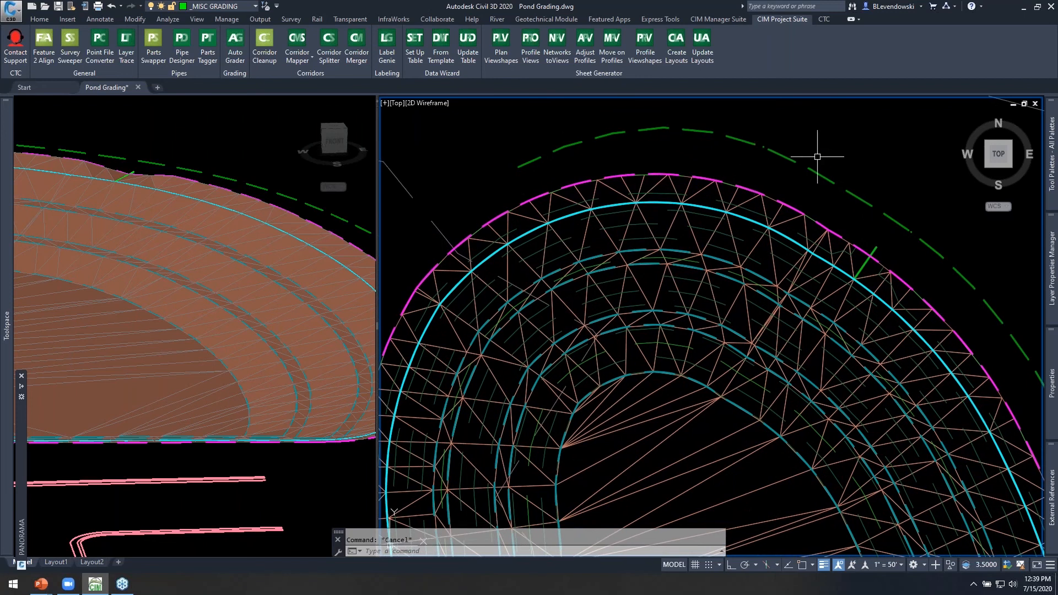
pyautogui.moveTo(869, 158); pyautogui.dragTo(663, 150, button='middle')
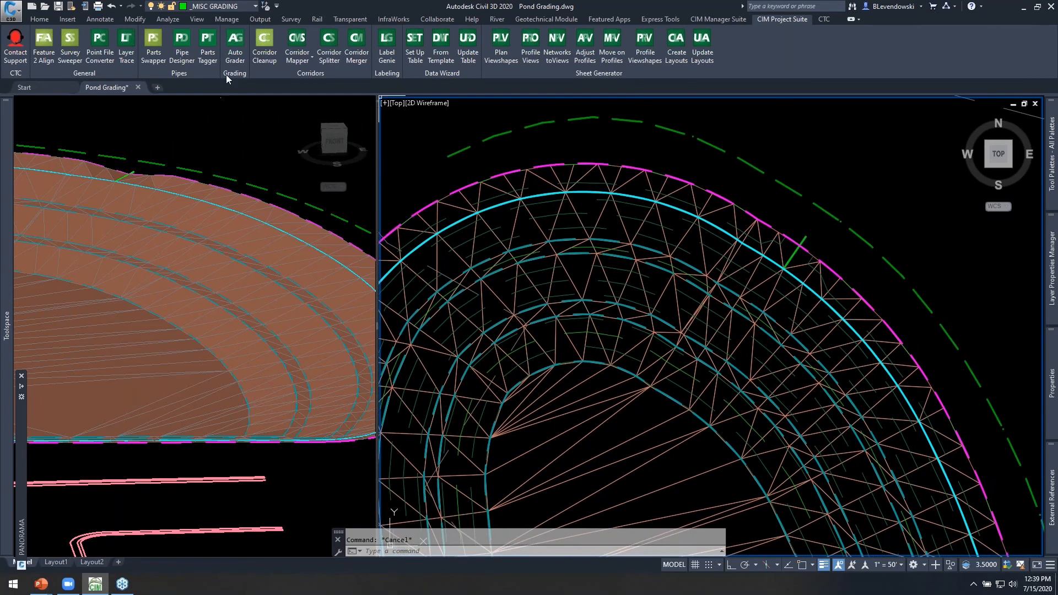
pyautogui.click(235, 44)
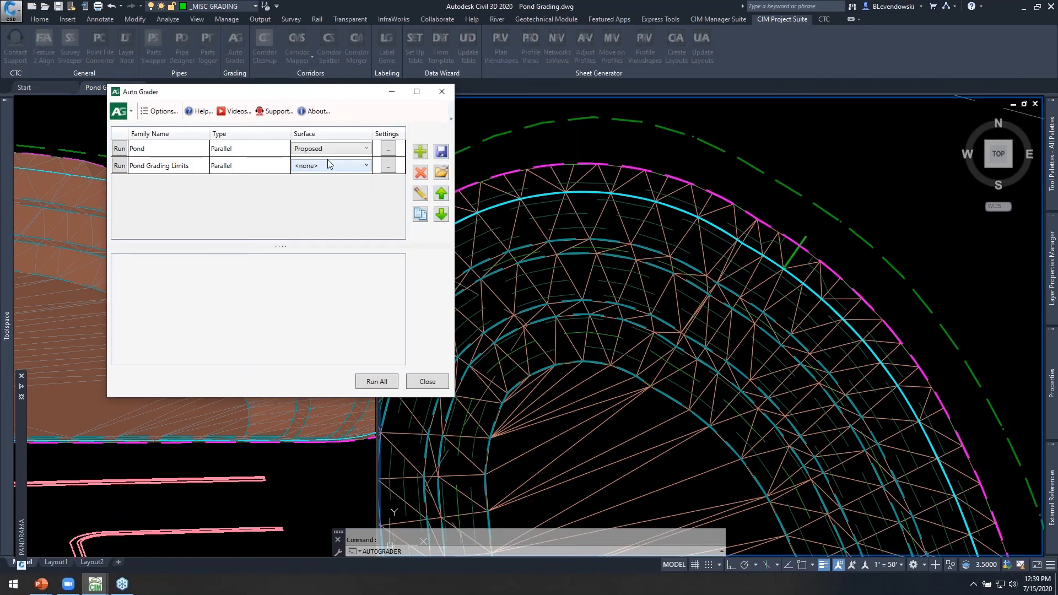
pyautogui.click(330, 165)
pyautogui.click(313, 212)
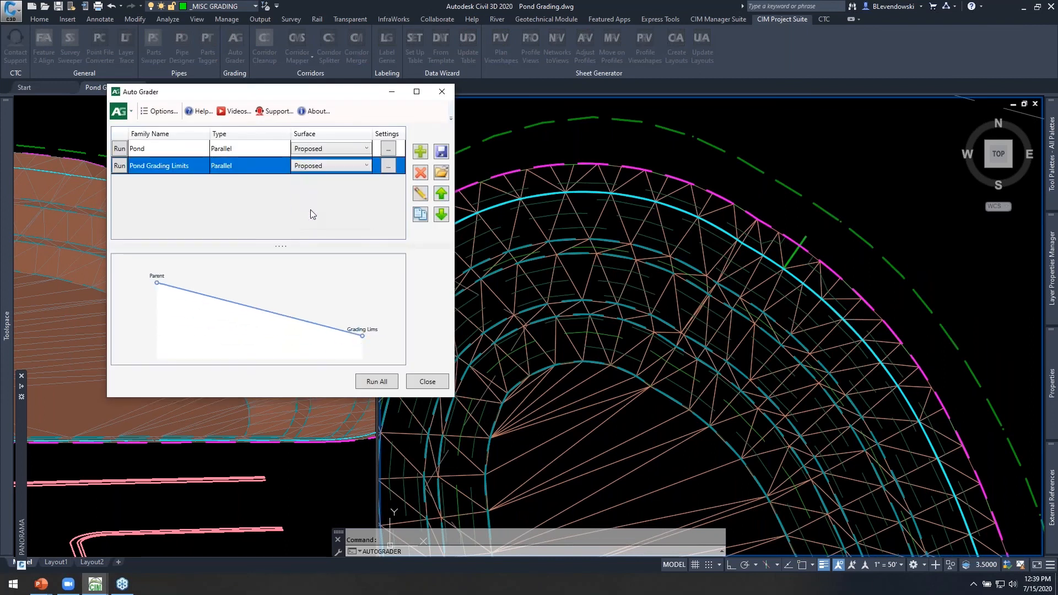
# - Enable a supplementing distance of 25 in the Pond Grading Limits breakline settings, and run the family
pyautogui.click(388, 166)
pyautogui.doubleClick(463, 263)
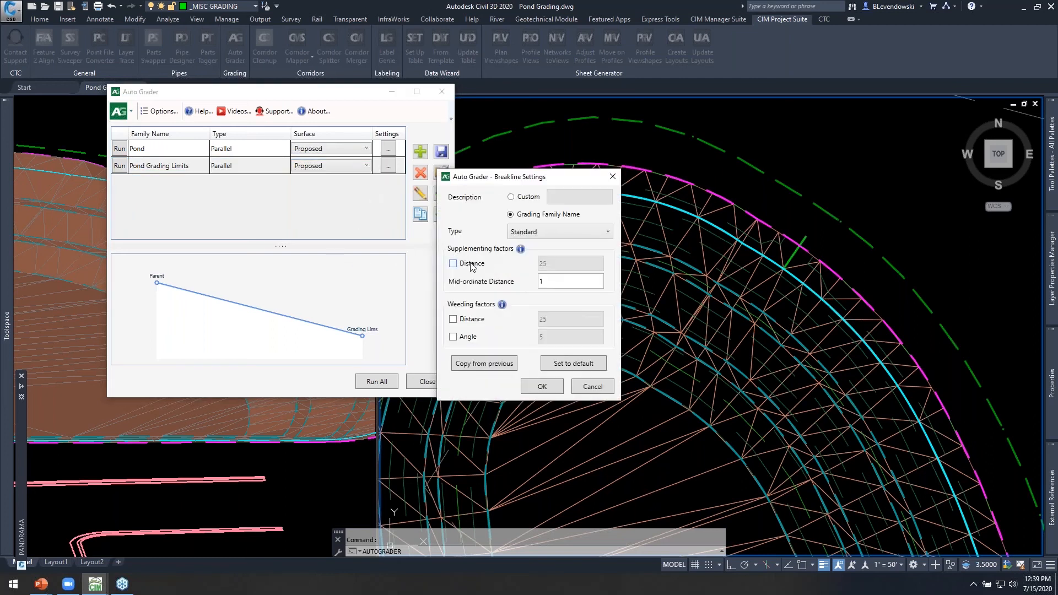
pyautogui.click(474, 263)
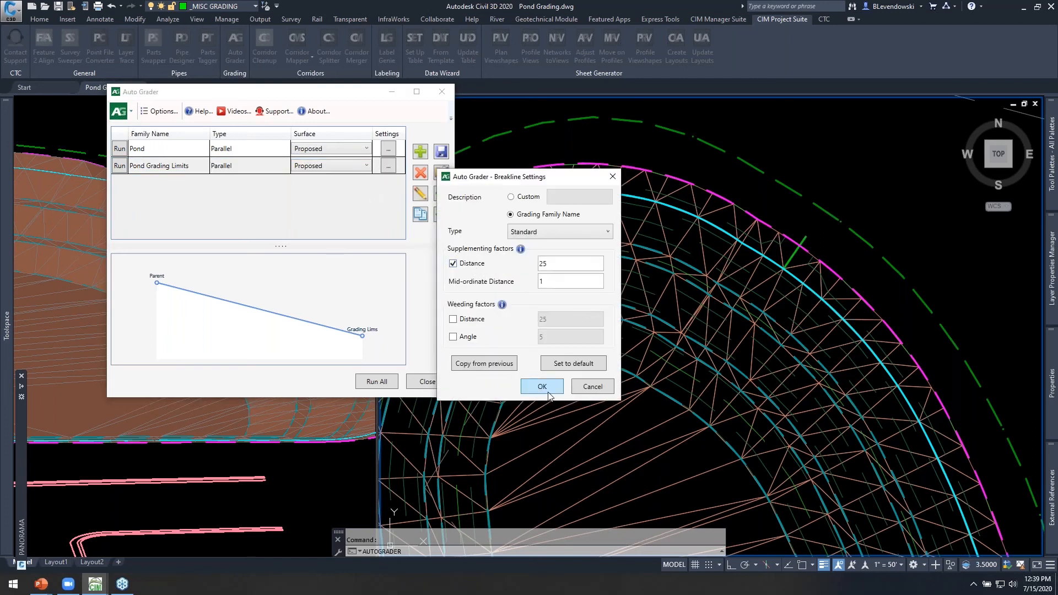
pyautogui.click(542, 386)
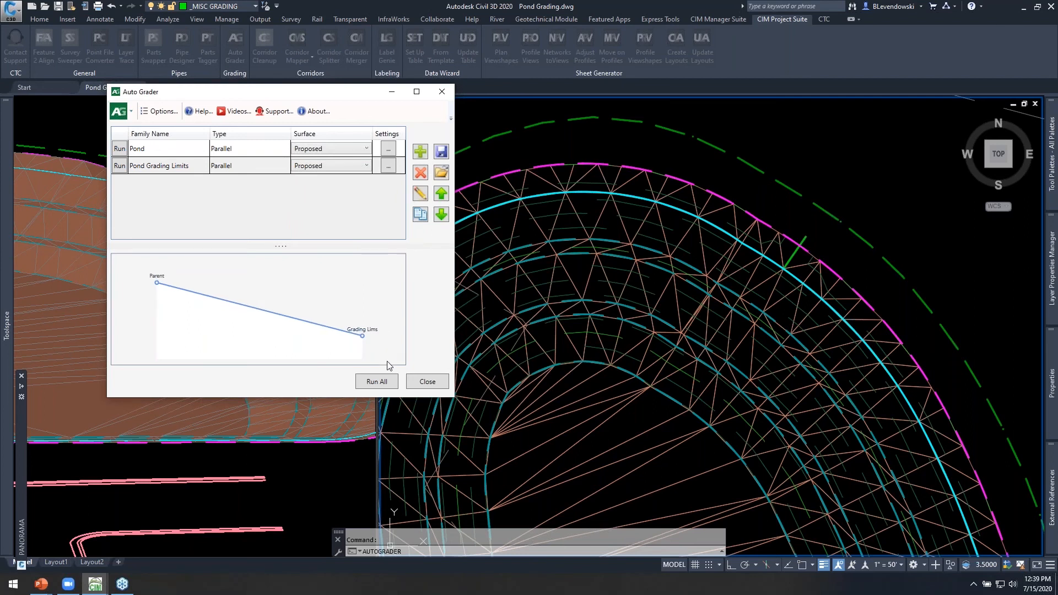
pyautogui.click(120, 166)
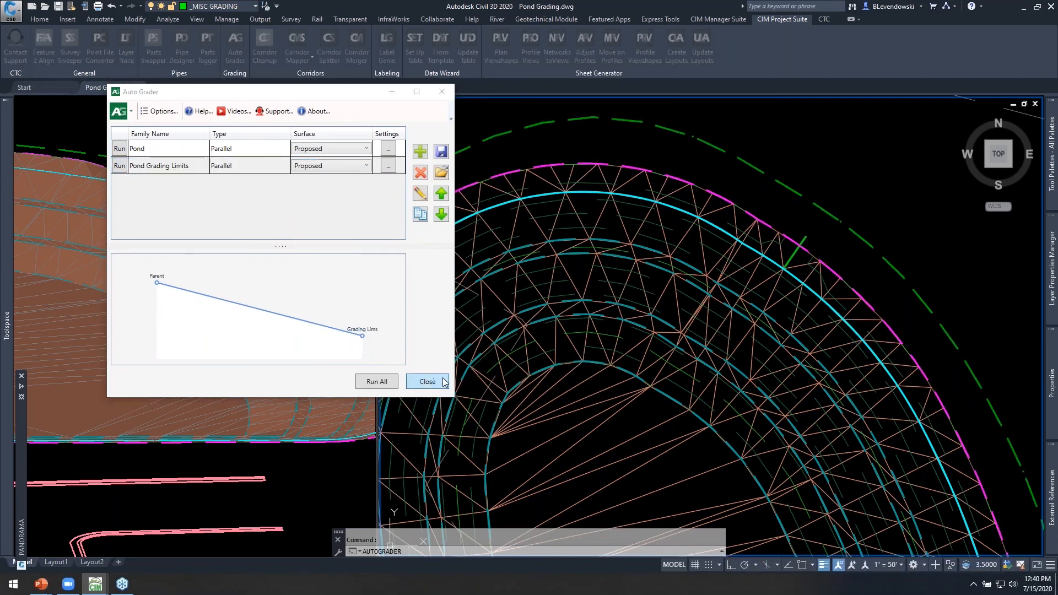
pyautogui.click(441, 379)
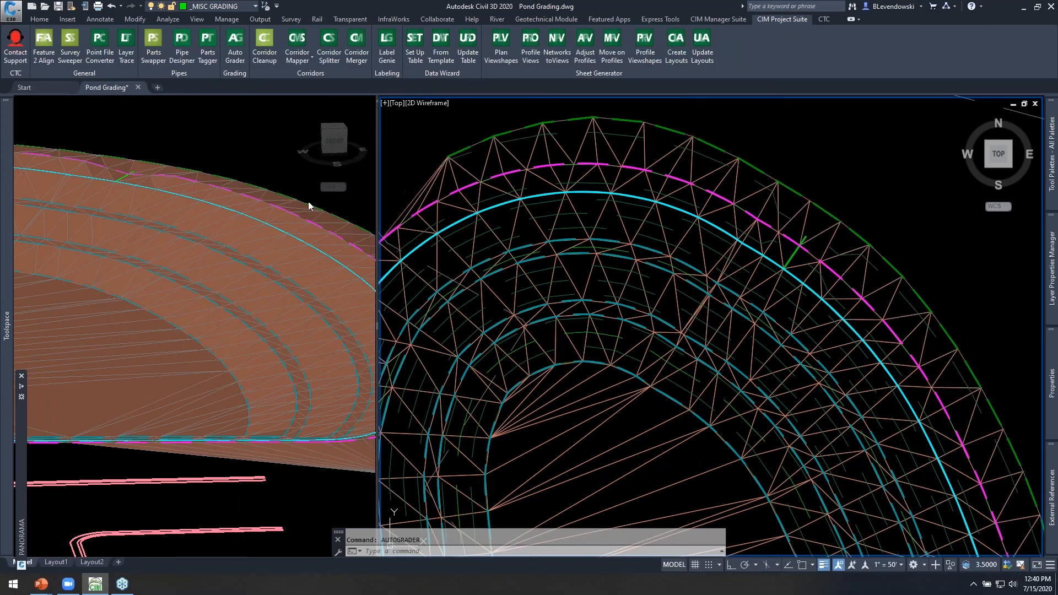
# - Examine the Proposed surface between the berm and the daylight line in both the 3D and plan views
pyautogui.click(234, 157)
pyautogui.scroll(-3, 220, 237)
pyautogui.scroll(-2, 278, 267)
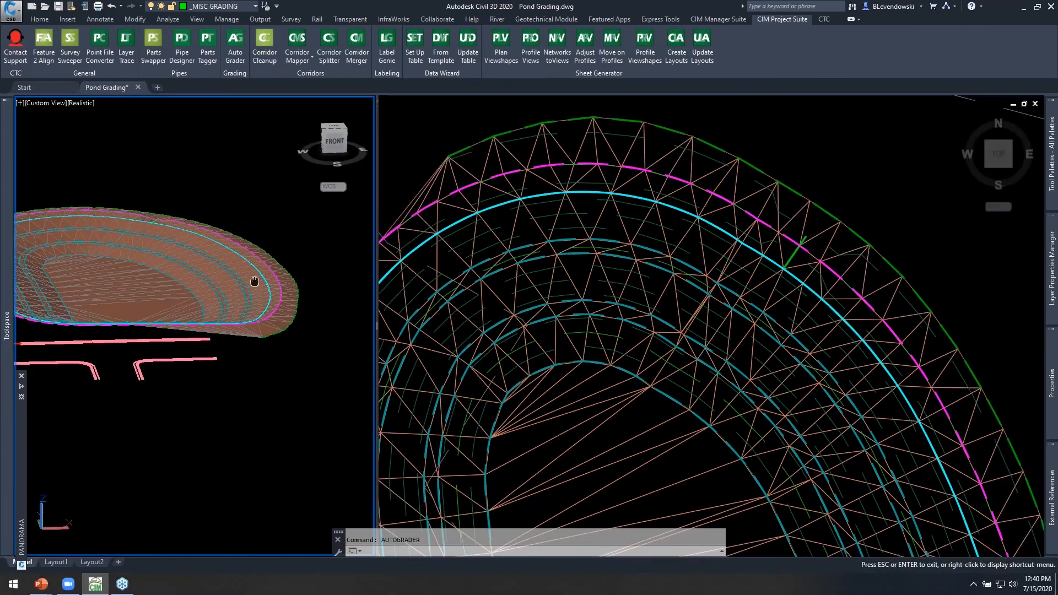
pyautogui.click(807, 137)
pyautogui.scroll(-3, 866, 266)
pyautogui.moveTo(865, 266); pyautogui.dragTo(793, 256, button='middle')
pyautogui.click(123, 236)
pyautogui.scroll(5, 123, 236)
pyautogui.scroll(-2, 138, 236)
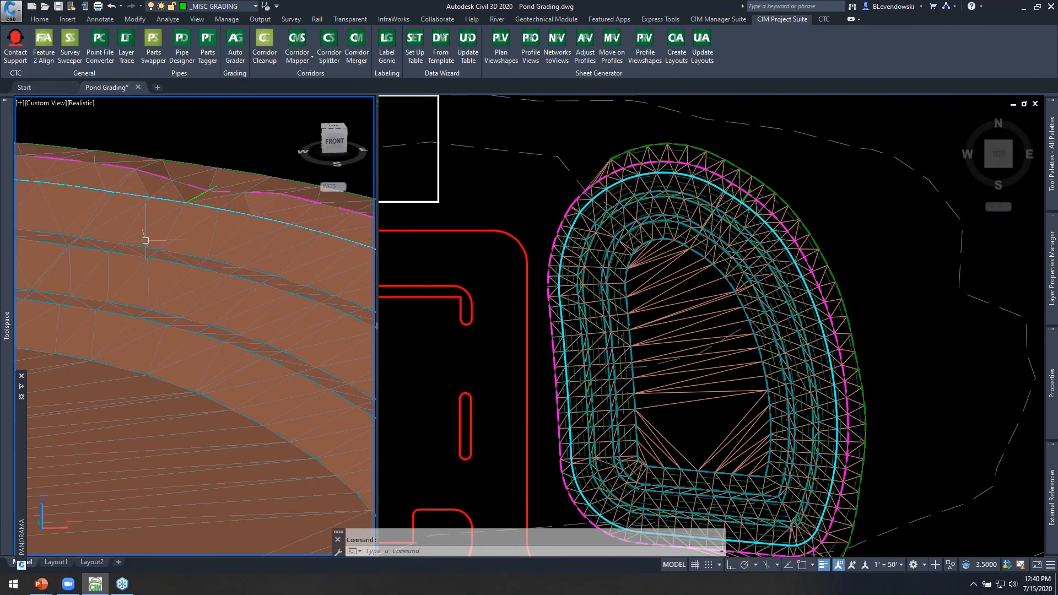
pyautogui.scroll(-4, 264, 291)
pyautogui.moveTo(236, 331); pyautogui.dragTo(141, 321, button='middle')
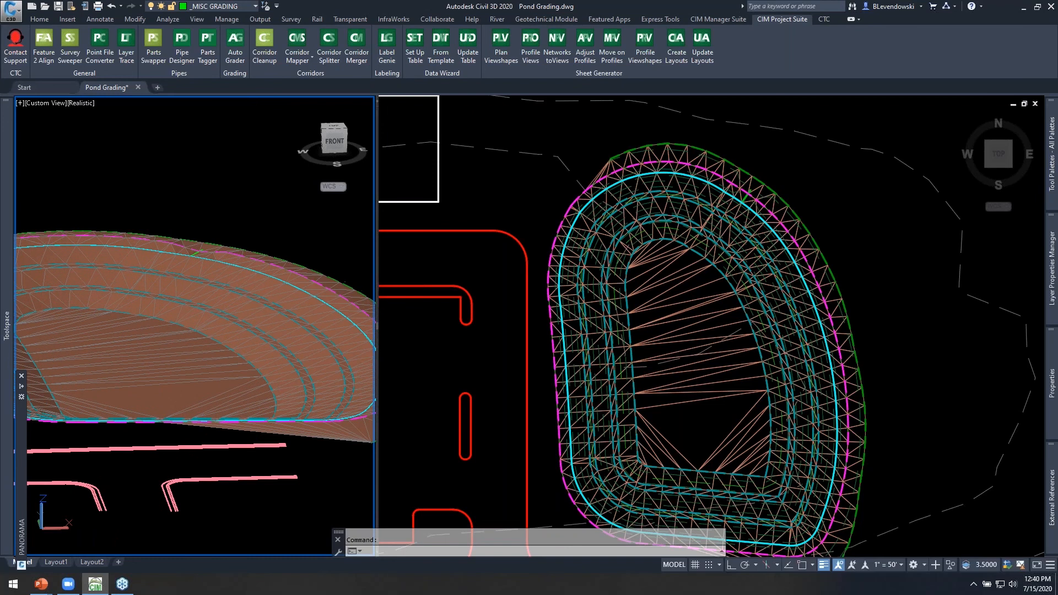
pyautogui.click(518, 207)
pyautogui.moveTo(567, 281); pyautogui.dragTo(667, 252, button='middle')
pyautogui.moveTo(667, 251)
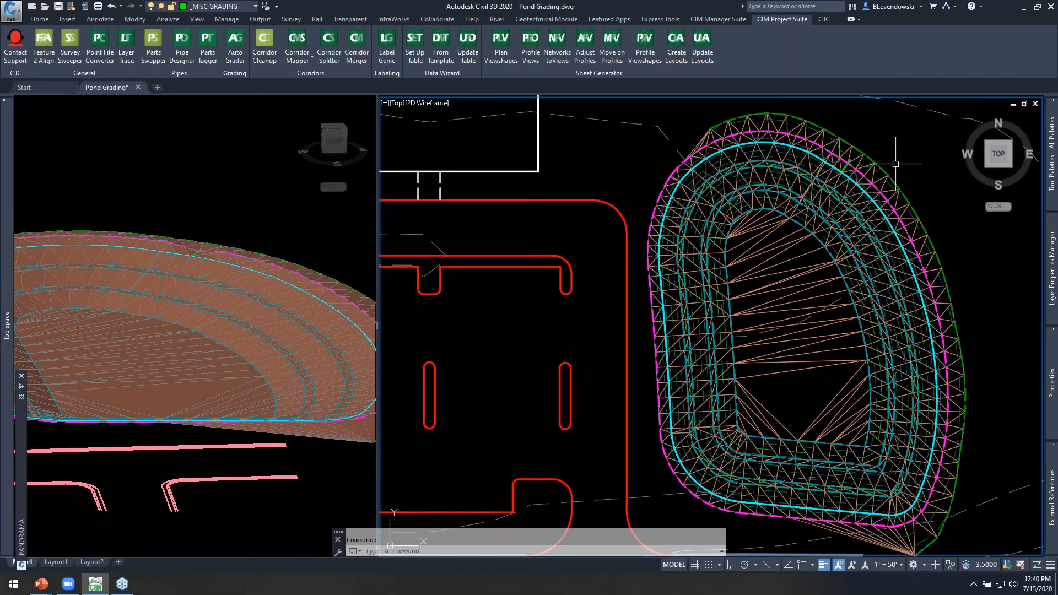
pyautogui.scroll(3, 899, 173)
pyautogui.moveTo(898, 173); pyautogui.dragTo(871, 201, button='middle')
pyautogui.click(286, 225)
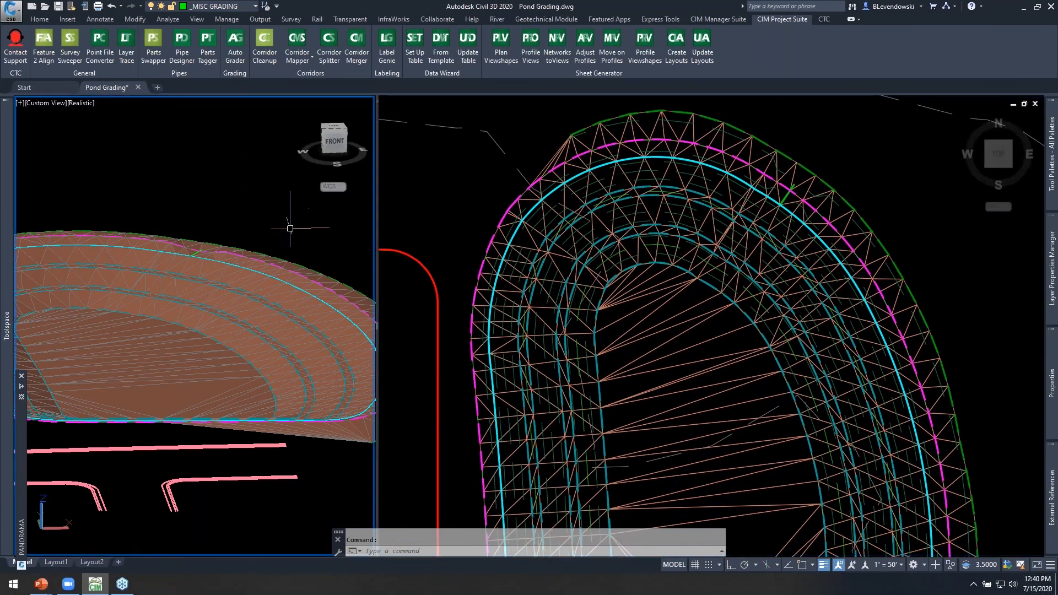
pyautogui.click(460, 206)
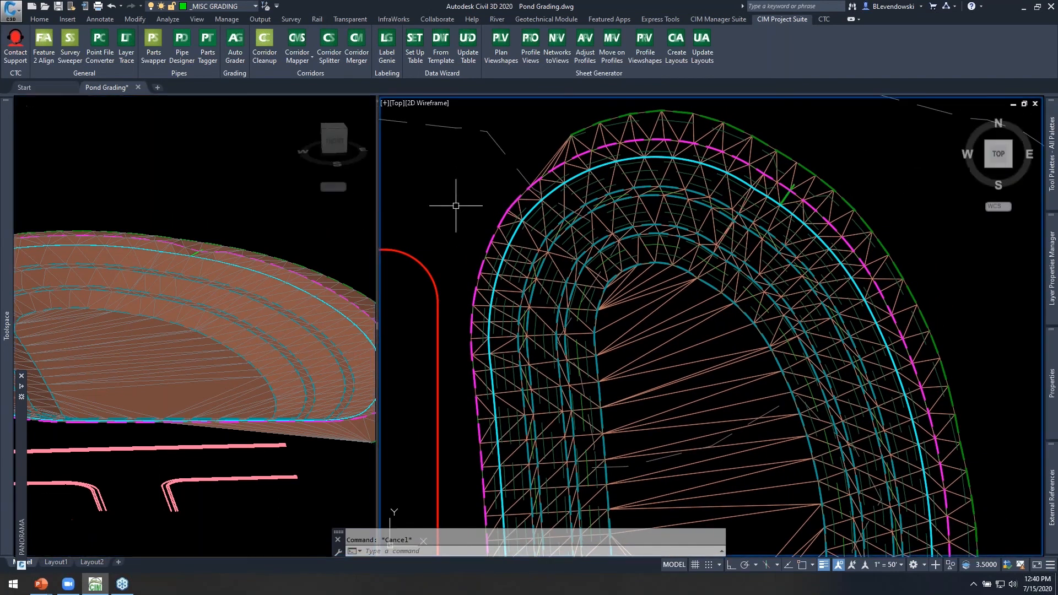
# - Add the cyan feature line around the pond to the Pond Top surface as a Standard breakline with a 10' supplementing distance
pyautogui.click(657, 158)
pyautogui.rightClick(751, 167)
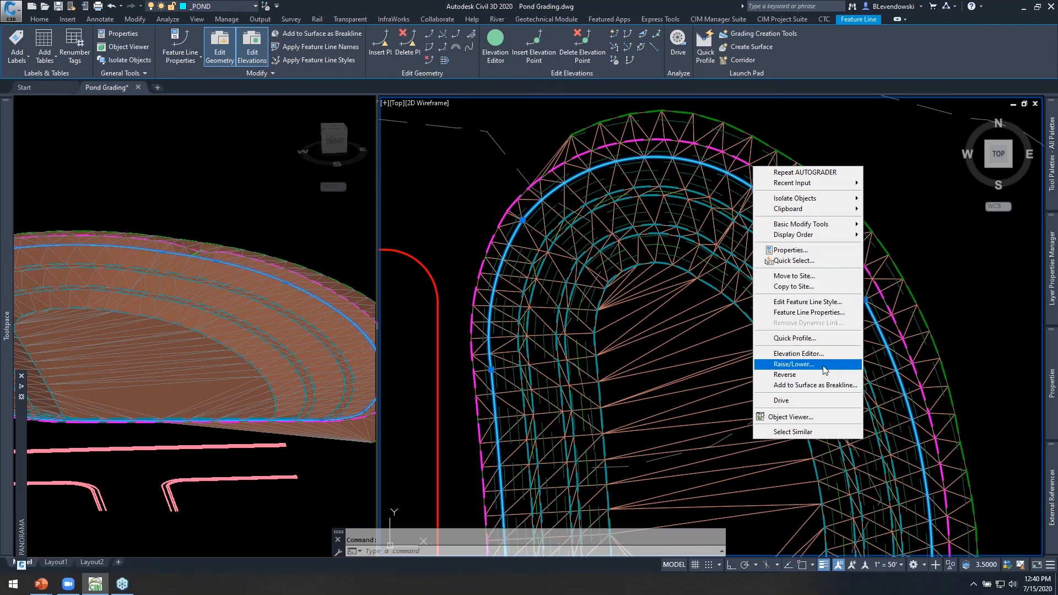
pyautogui.click(799, 385)
pyautogui.click(504, 286)
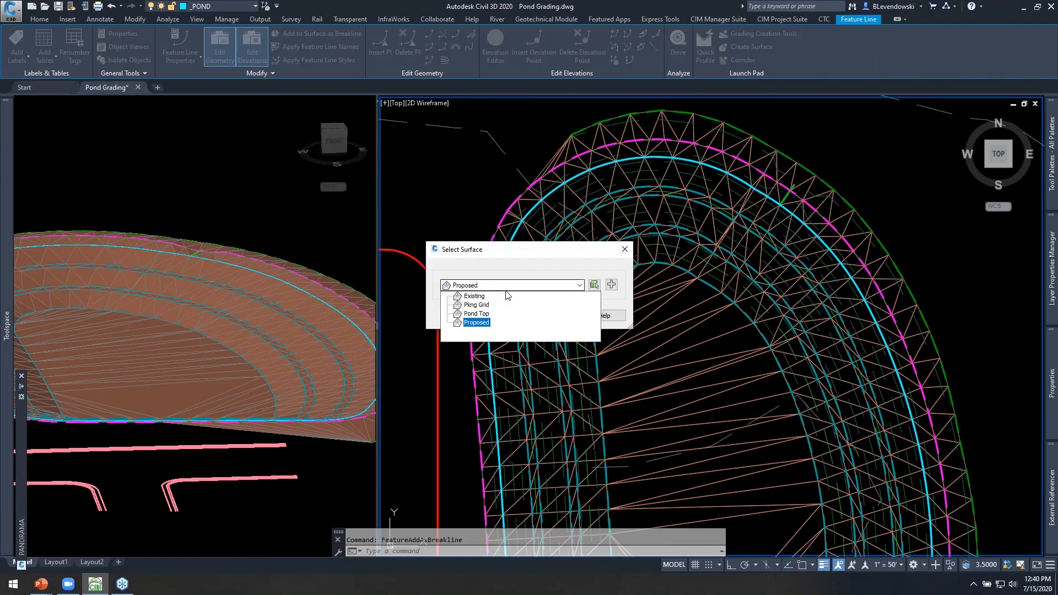
pyautogui.click(481, 315)
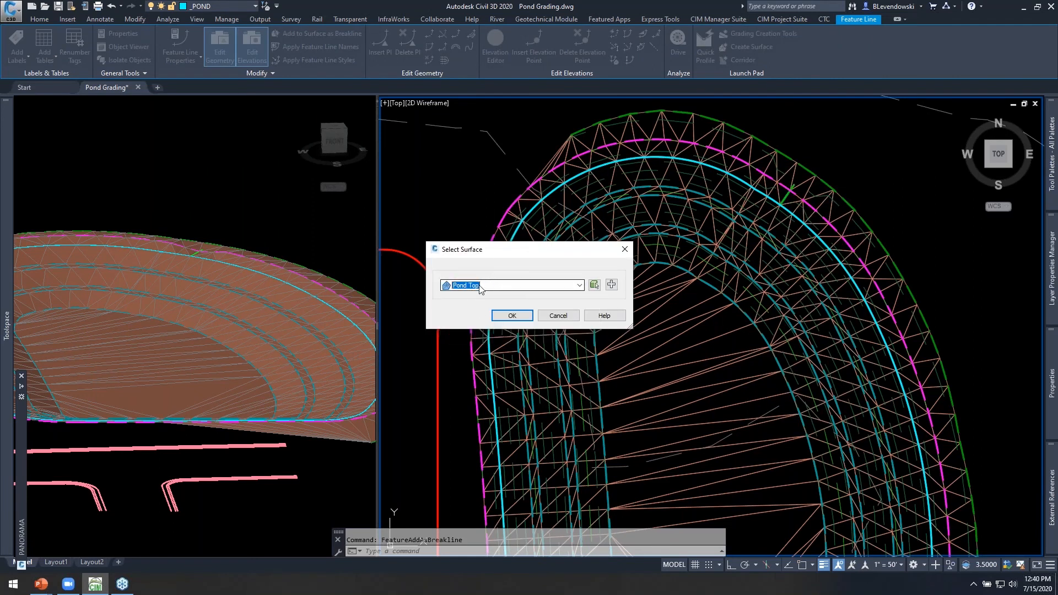
pyautogui.click(512, 317)
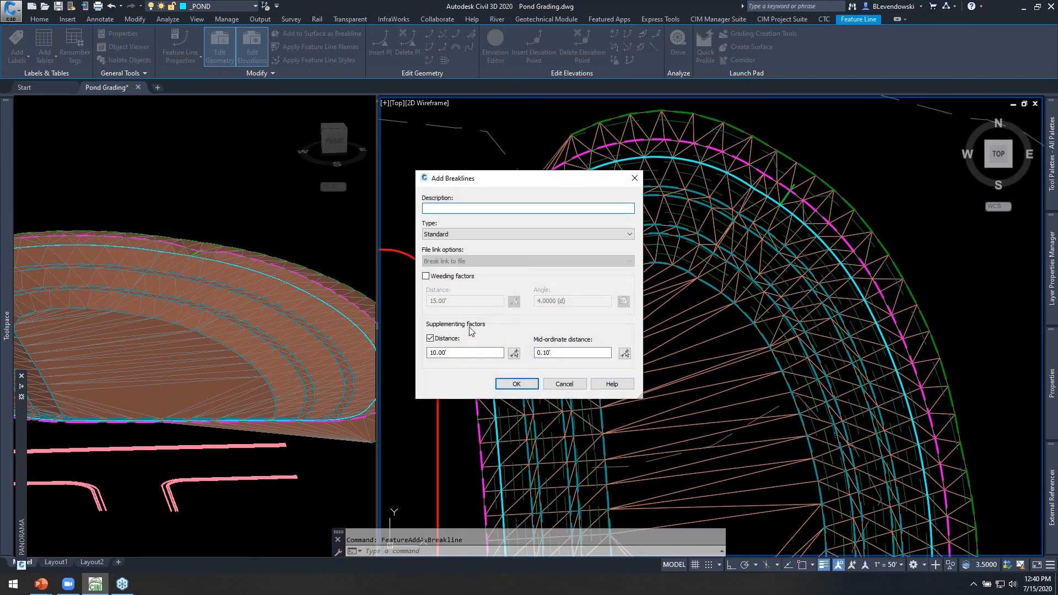
pyautogui.click(517, 385)
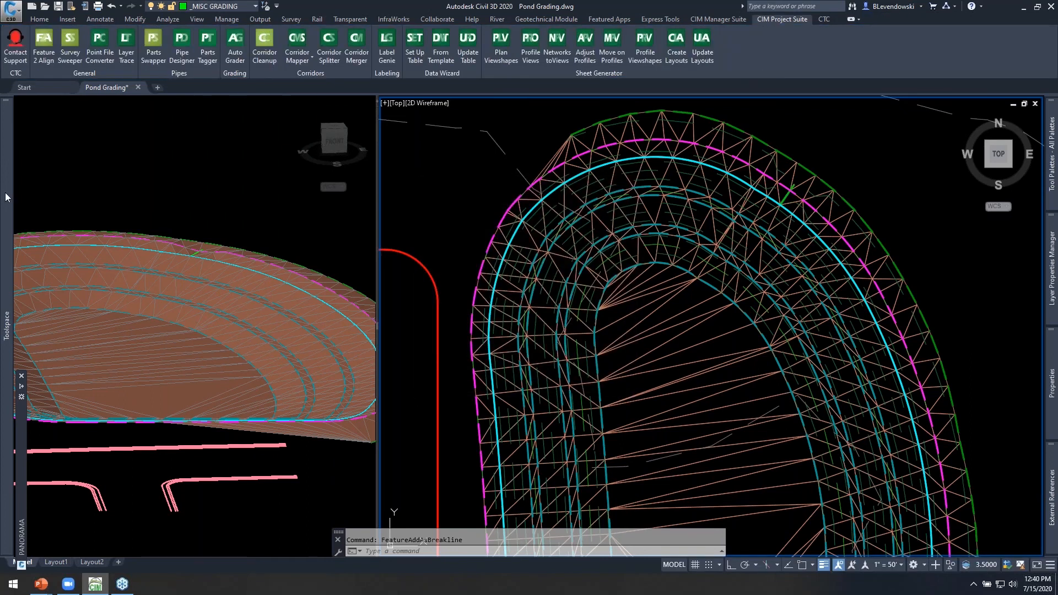
# - Start creating a new TIN volume surface and name it "pond vol"
pyautogui.moveTo(7, 197)
pyautogui.click(75, 167)
pyautogui.rightClick(77, 167)
pyautogui.click(96, 172)
pyautogui.click(451, 212)
pyautogui.click(433, 239)
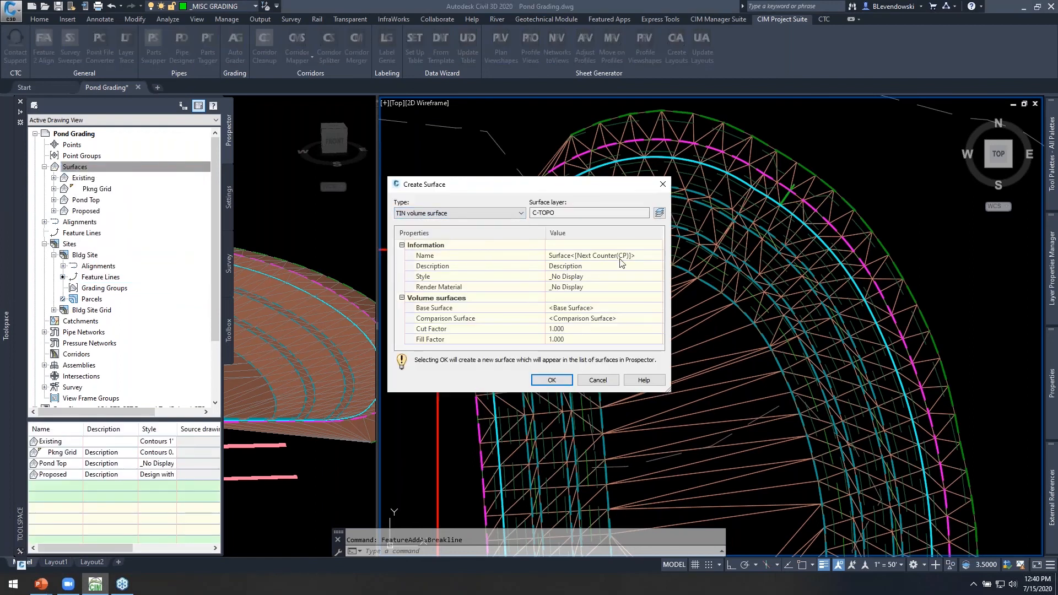
pyautogui.click(648, 259)
pyautogui.write('pond vol')
# - Set Proposed as the base surface and Pond Top as the comparison surface, and create the volume surface
pyautogui.click(657, 310)
pyautogui.click(657, 312)
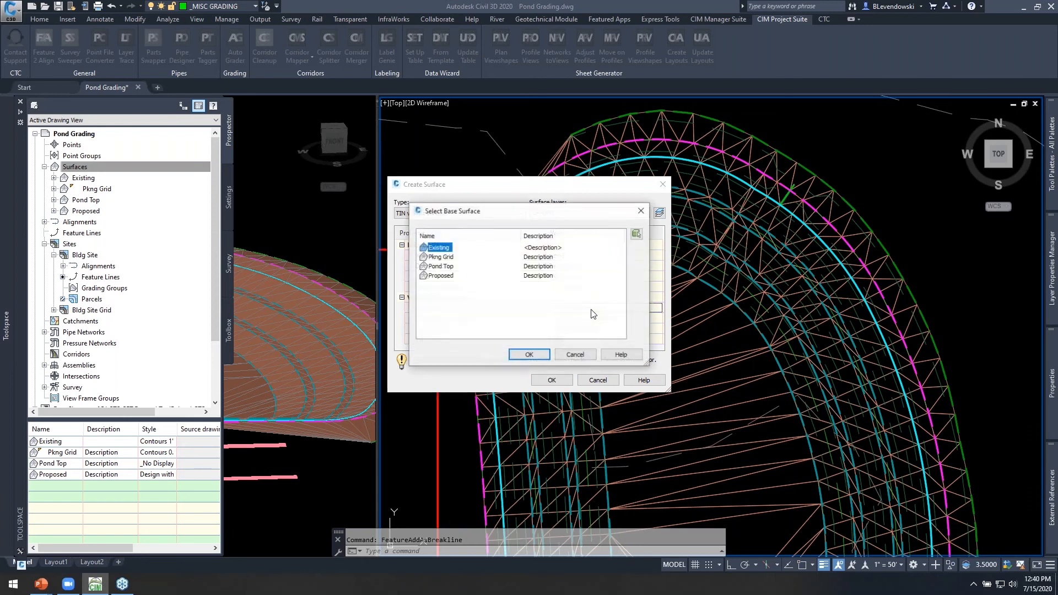
pyautogui.click(439, 276)
pyautogui.click(534, 353)
pyautogui.click(638, 320)
pyautogui.click(657, 318)
pyautogui.click(440, 266)
pyautogui.click(529, 354)
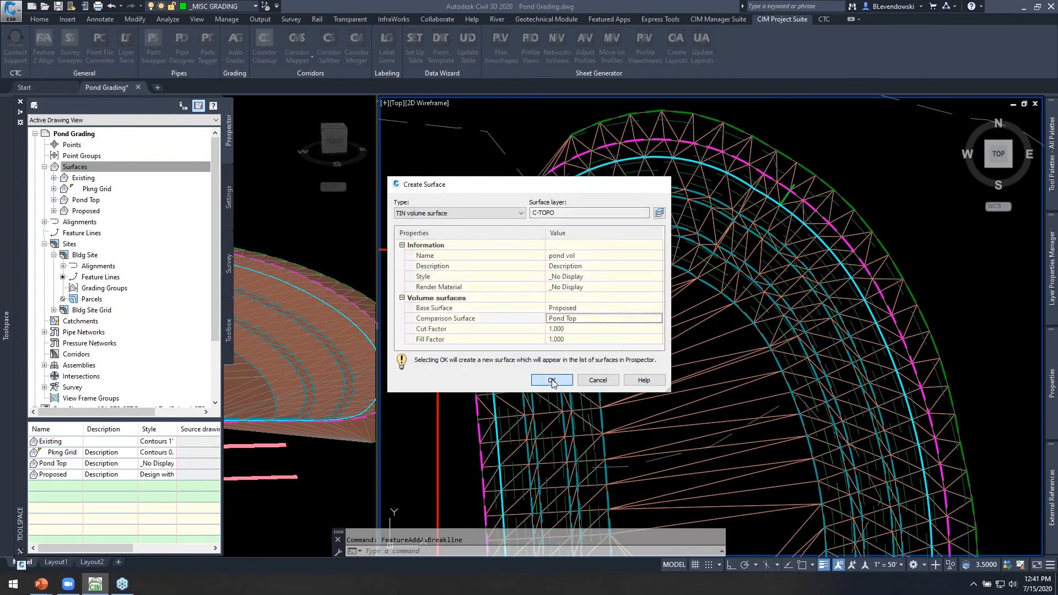
pyautogui.click(551, 380)
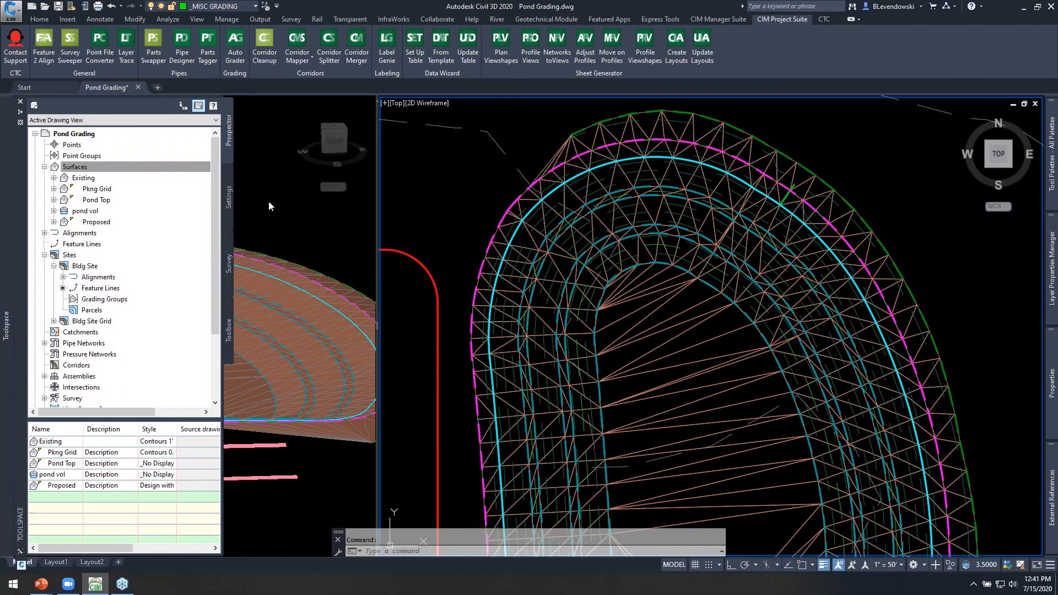
# - Add the pond vol surface to the Volumes Dashboard and check its cut, fill and net volumes
pyautogui.click(174, 21)
pyautogui.click(380, 58)
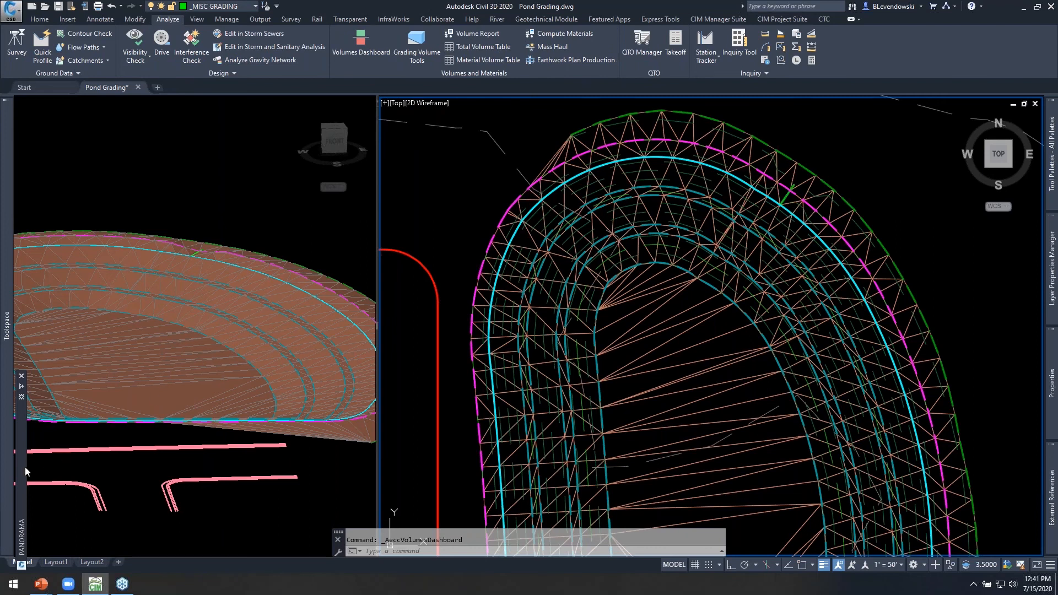
pyautogui.moveTo(20, 467)
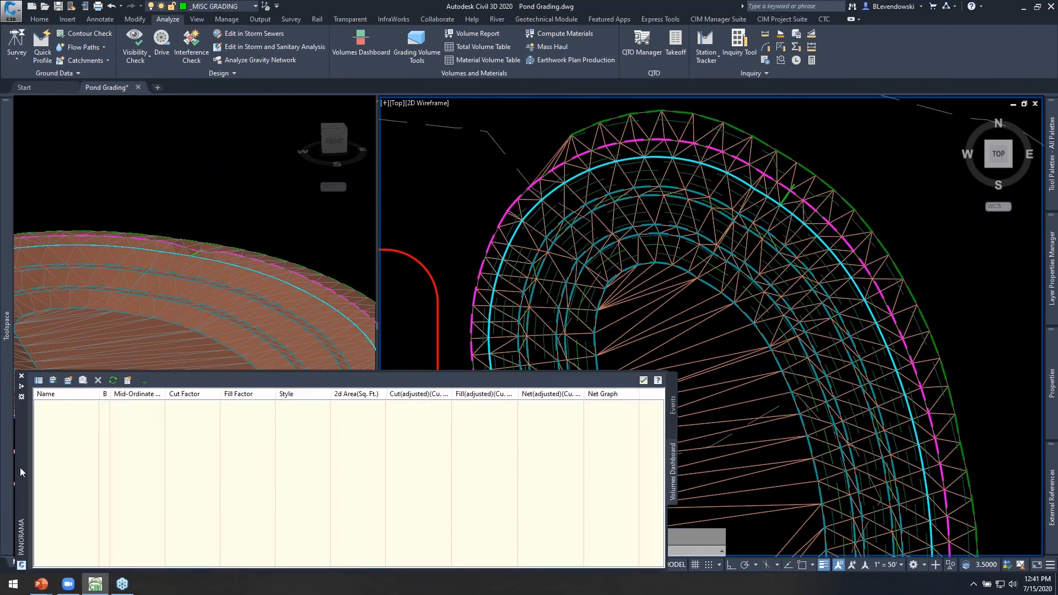
pyautogui.click(52, 380)
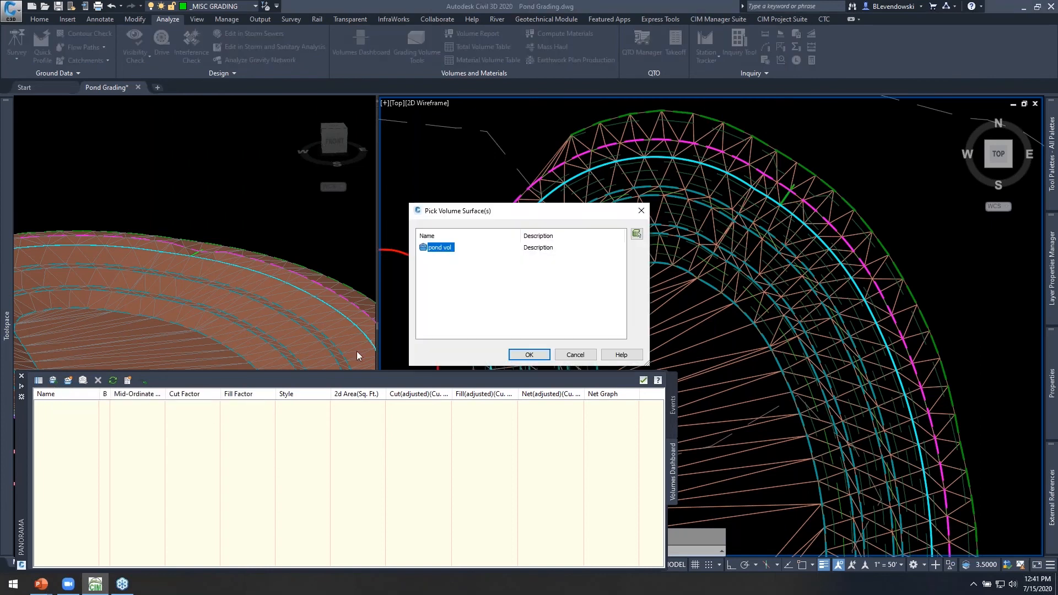
pyautogui.click(526, 355)
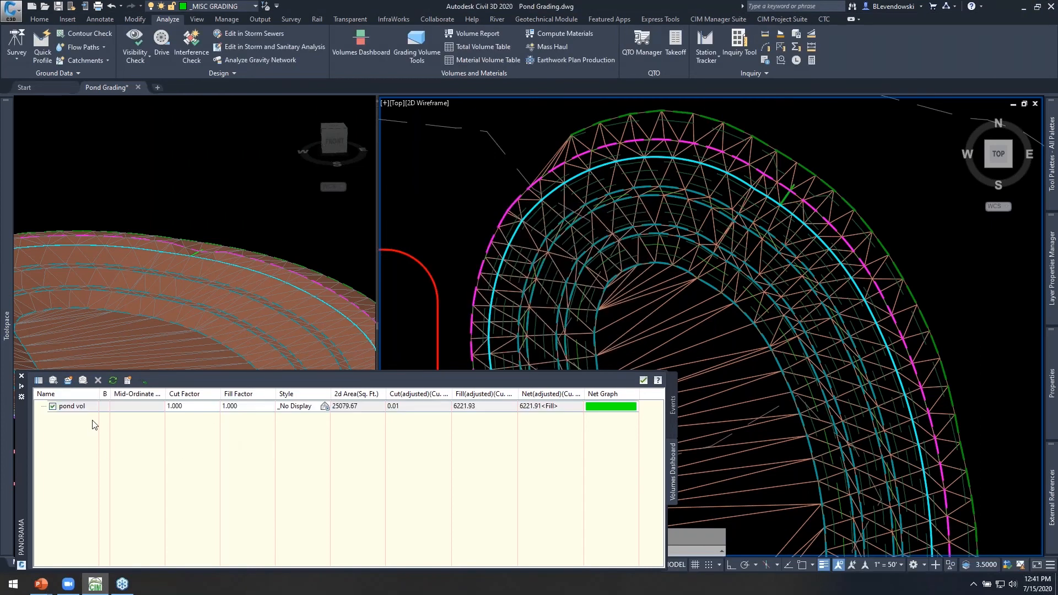
pyautogui.click(495, 406)
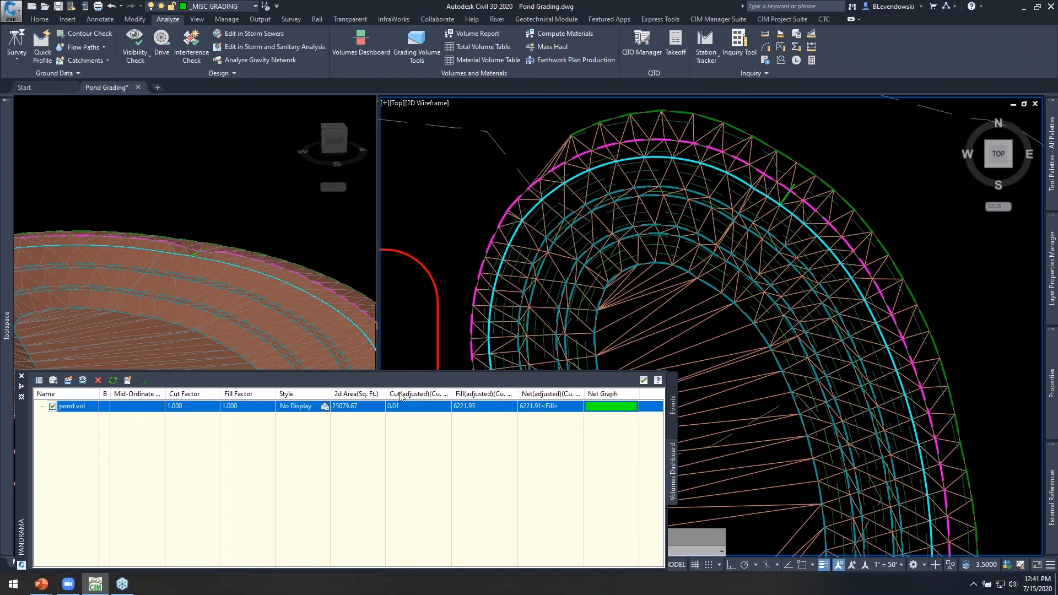
pyautogui.scroll(-5, 496, 165)
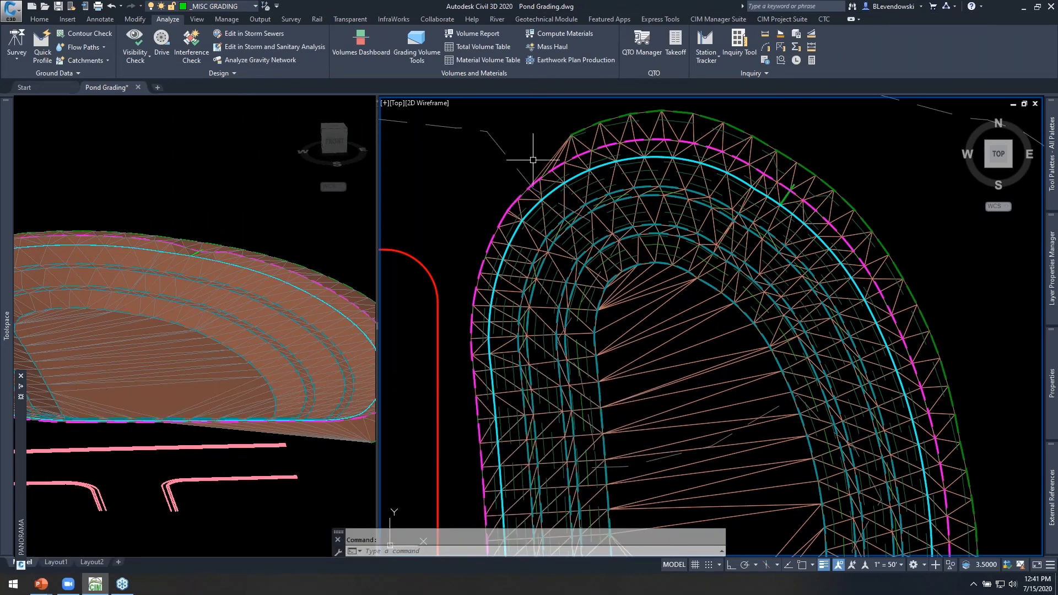
# - Examine the pond grading in plan view, especially the daylight corner at its southeast end and the adjacent parking lot
pyautogui.press('Escape')
pyautogui.scroll(3, 669, 331)
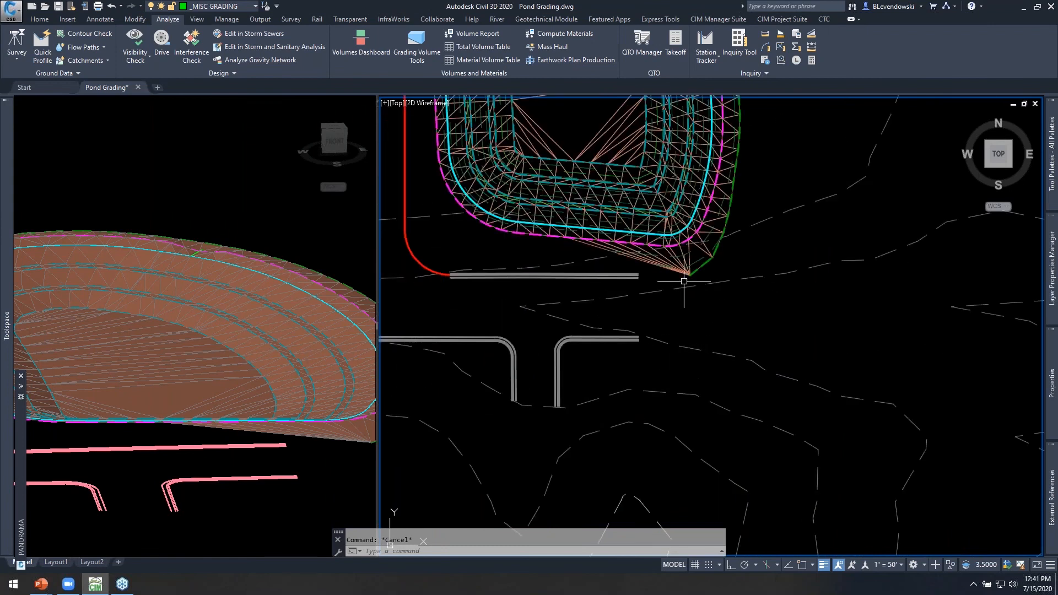
pyautogui.scroll(3, 683, 281)
pyautogui.moveTo(683, 277); pyautogui.dragTo(735, 349, button='middle')
pyautogui.scroll(-4, 735, 349)
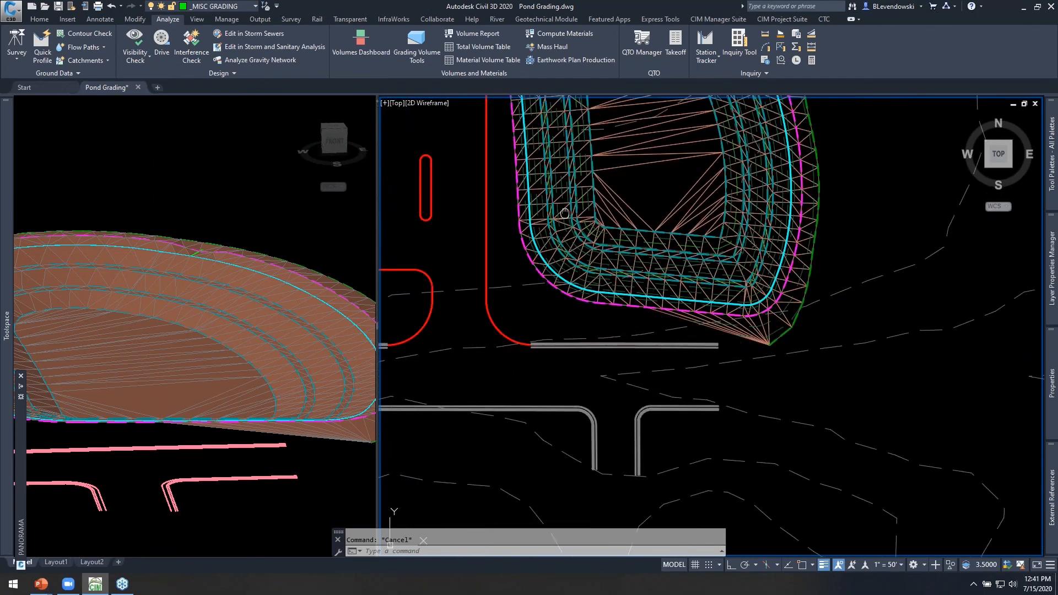
pyautogui.moveTo(564, 213); pyautogui.dragTo(734, 335, button='middle')
pyautogui.moveTo(613, 230); pyautogui.dragTo(542, 226, button='middle')
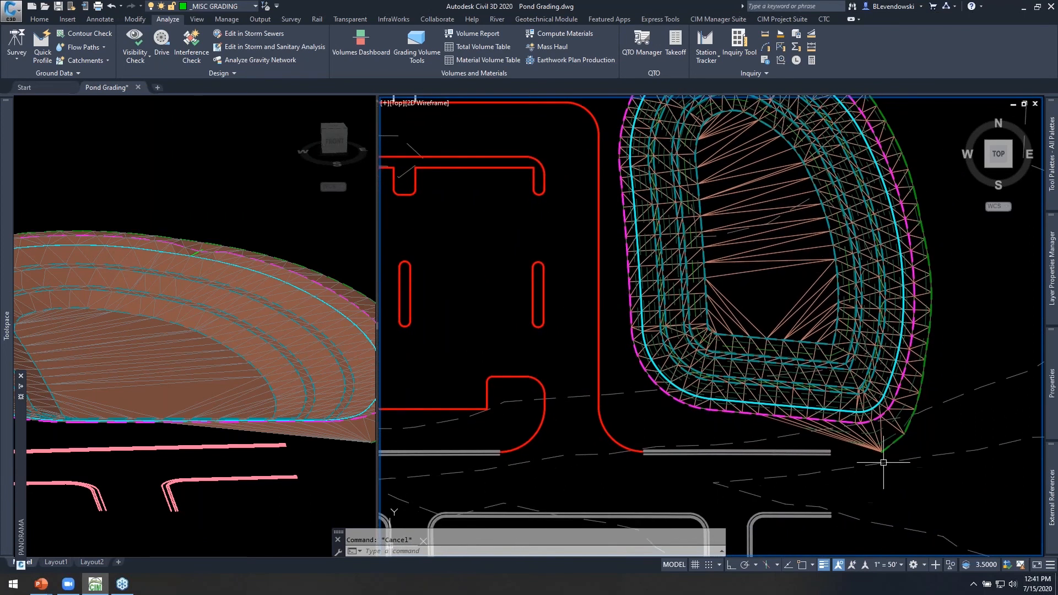
pyautogui.scroll(2, 883, 463)
pyautogui.moveTo(557, 325); pyautogui.dragTo(686, 393, button='middle')
pyautogui.scroll(-2, 686, 394)
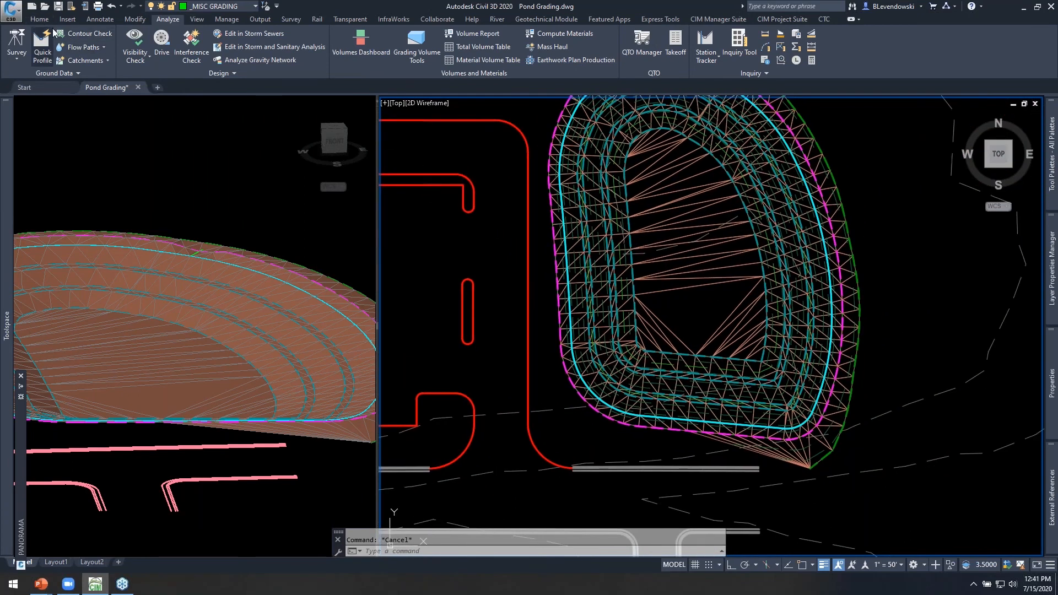
pyautogui.click(39, 19)
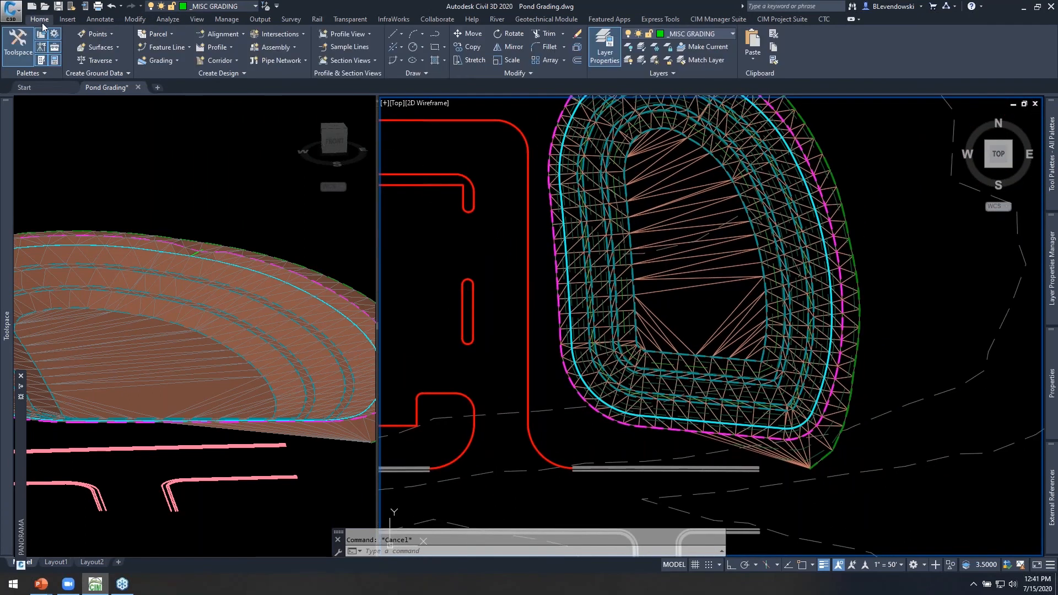
pyautogui.click(780, 19)
pyautogui.click(235, 44)
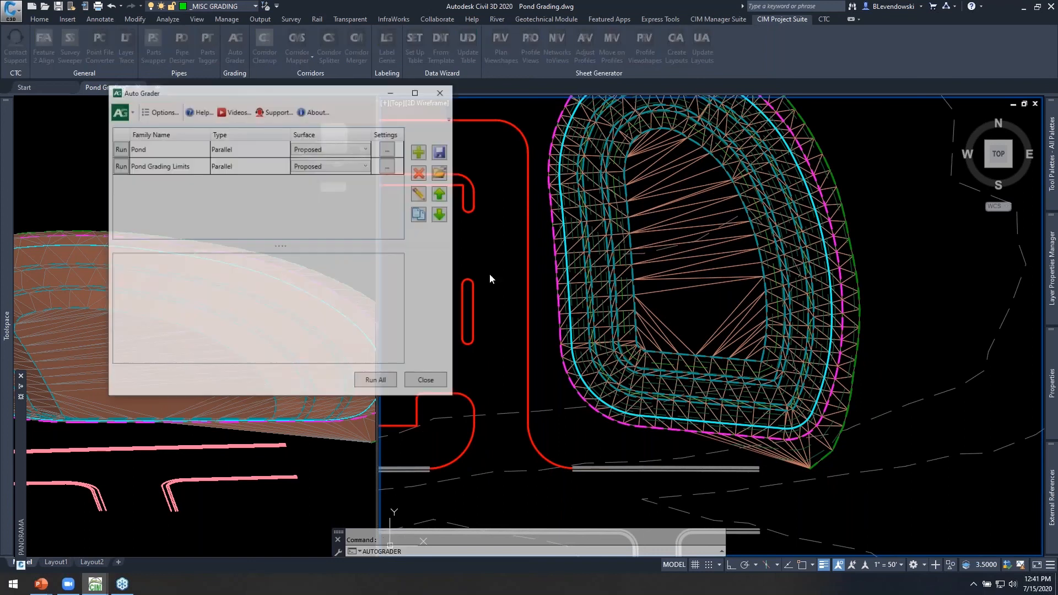
pyautogui.click(429, 388)
# - Bring the parking lot curbs into view, reopen Auto Grader, and review the Pond family's grading children without changing them
pyautogui.moveTo(489, 229); pyautogui.dragTo(761, 259, button='middle')
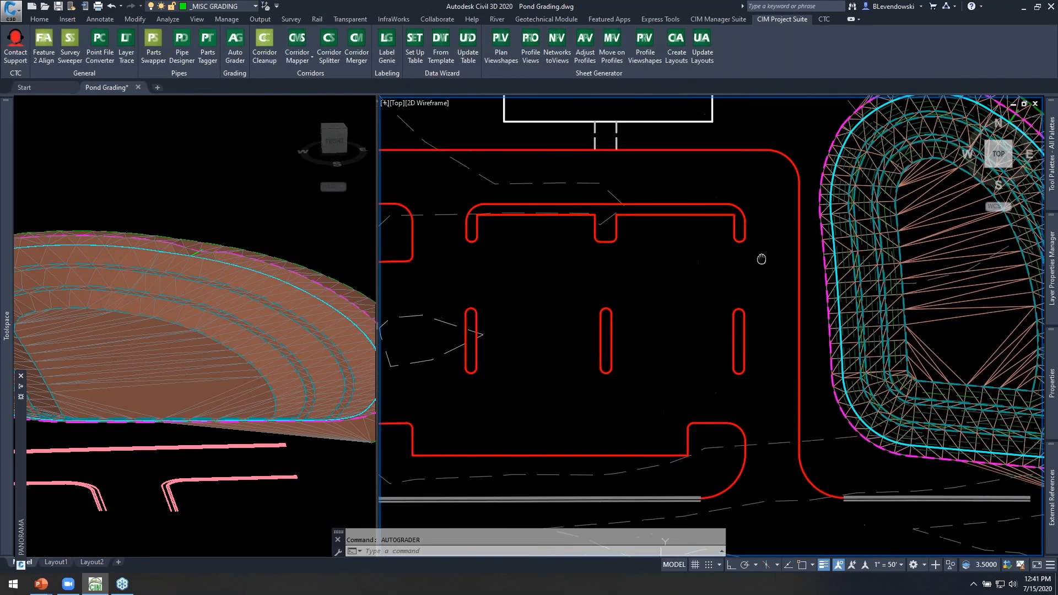
pyautogui.moveTo(668, 303)
pyautogui.mouseDown(button='middle')
pyautogui.moveTo(652, 307)
pyautogui.moveTo(699, 304)
pyautogui.moveTo(683, 308)
pyautogui.mouseUp(button='middle')
pyautogui.click(232, 54)
pyautogui.moveTo(346, 86); pyautogui.dragTo(840, 56)
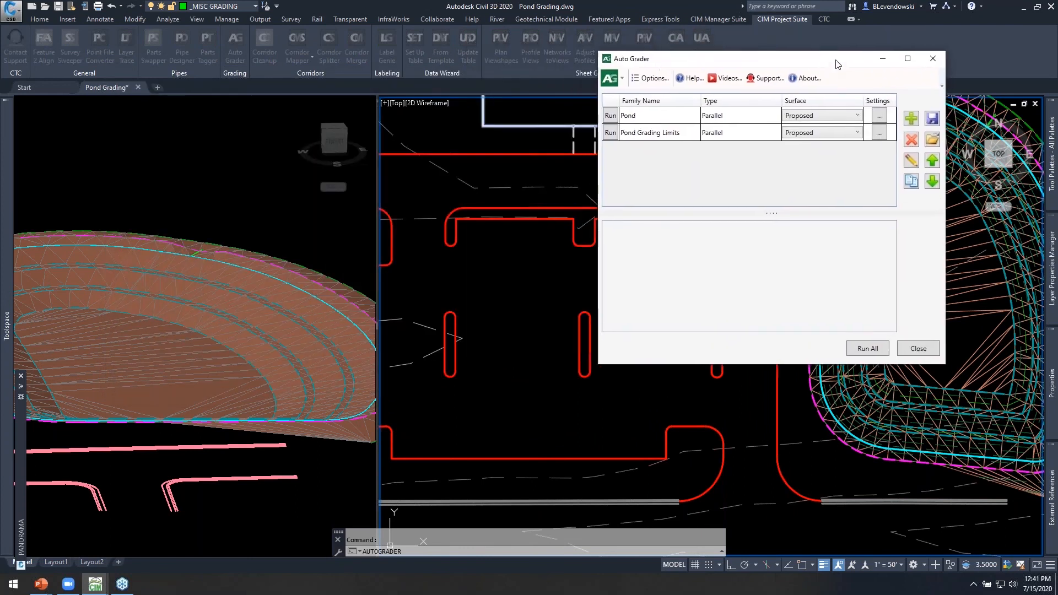
pyautogui.click(663, 118)
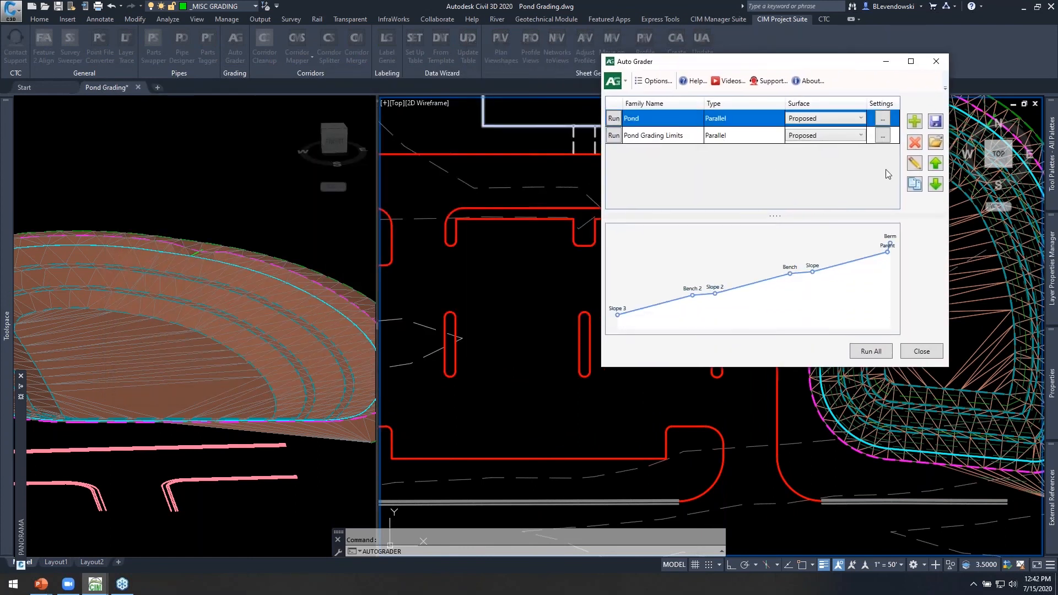
pyautogui.click(914, 163)
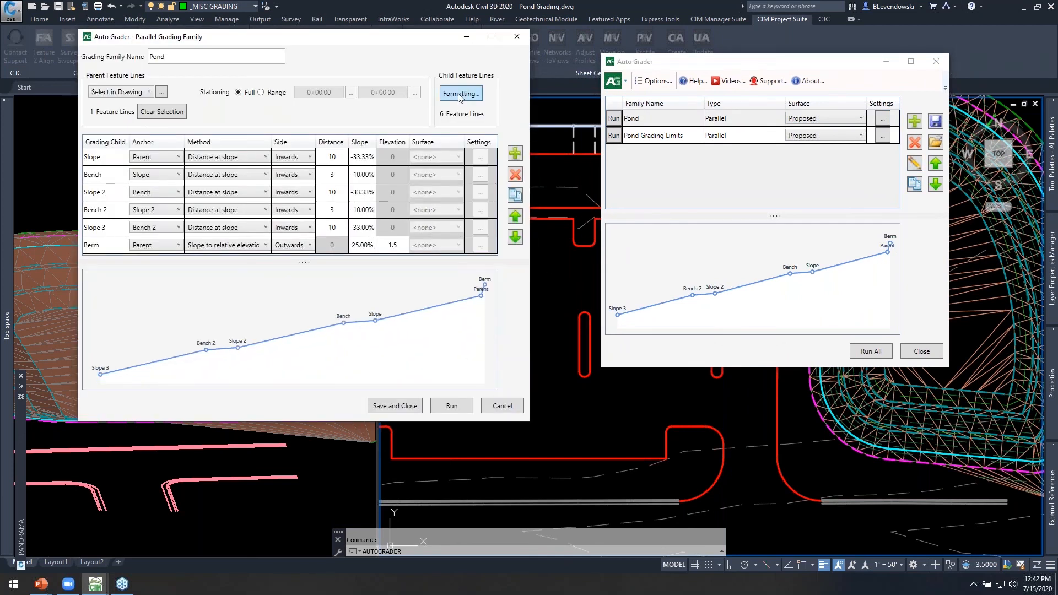
pyautogui.click(502, 406)
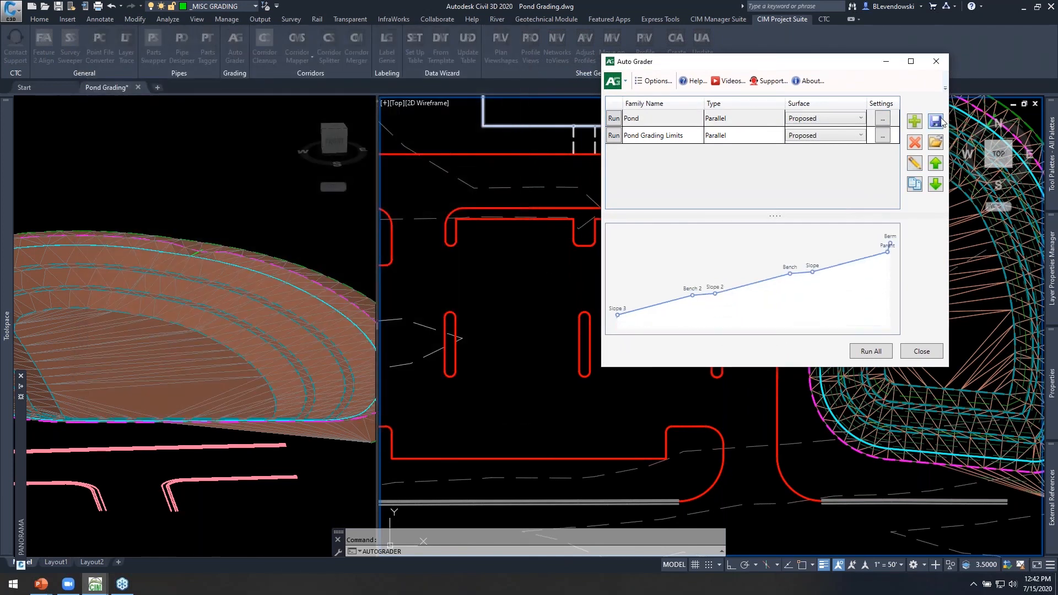
# - Save the Pond grading family to Pond.json, replacing the existing file
pyautogui.click(935, 122)
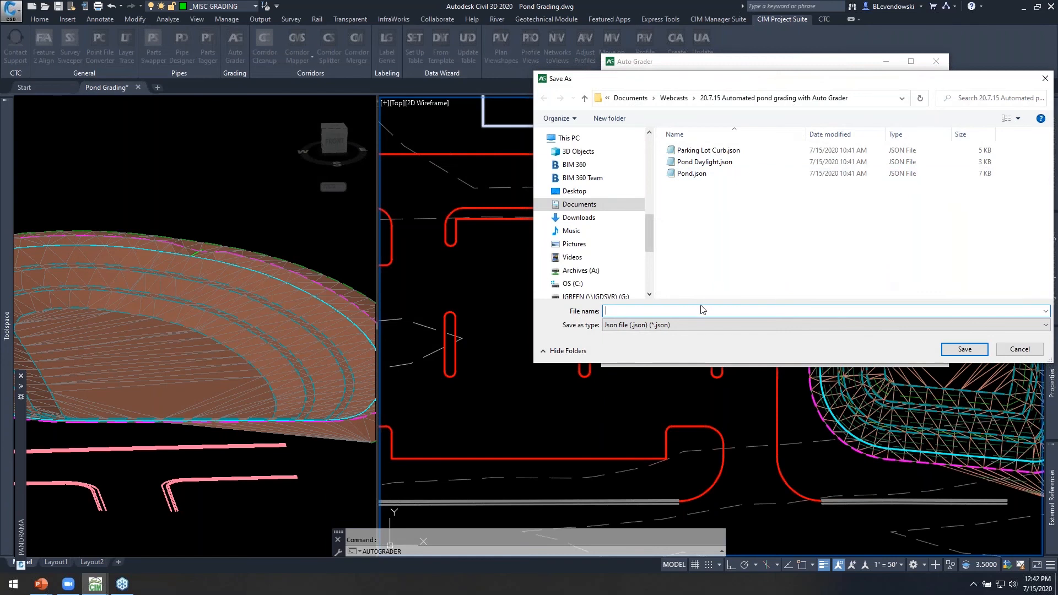
pyautogui.click(695, 177)
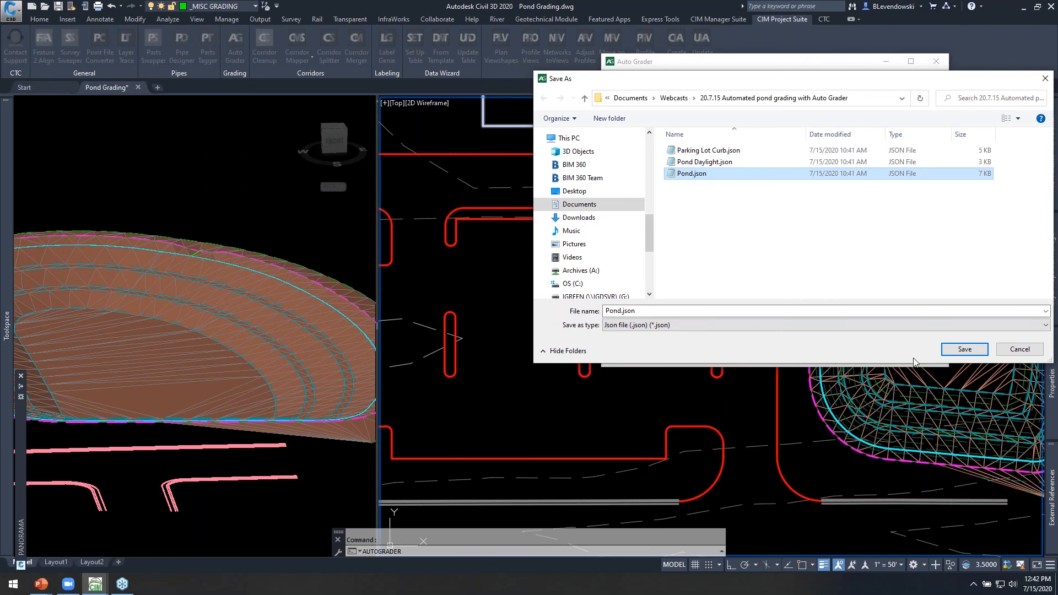
pyautogui.click(946, 353)
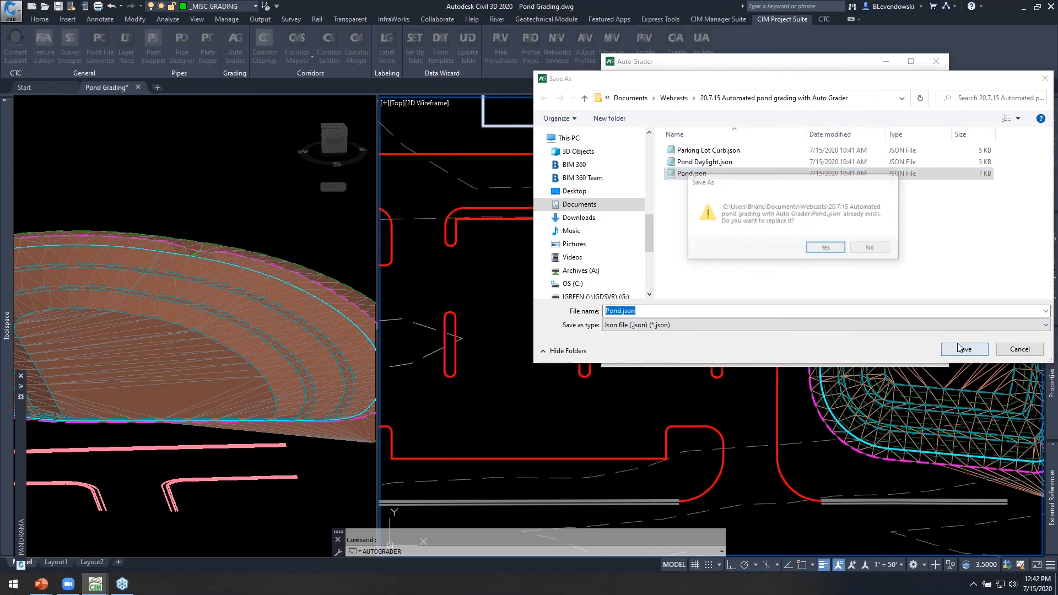
pyautogui.click(827, 248)
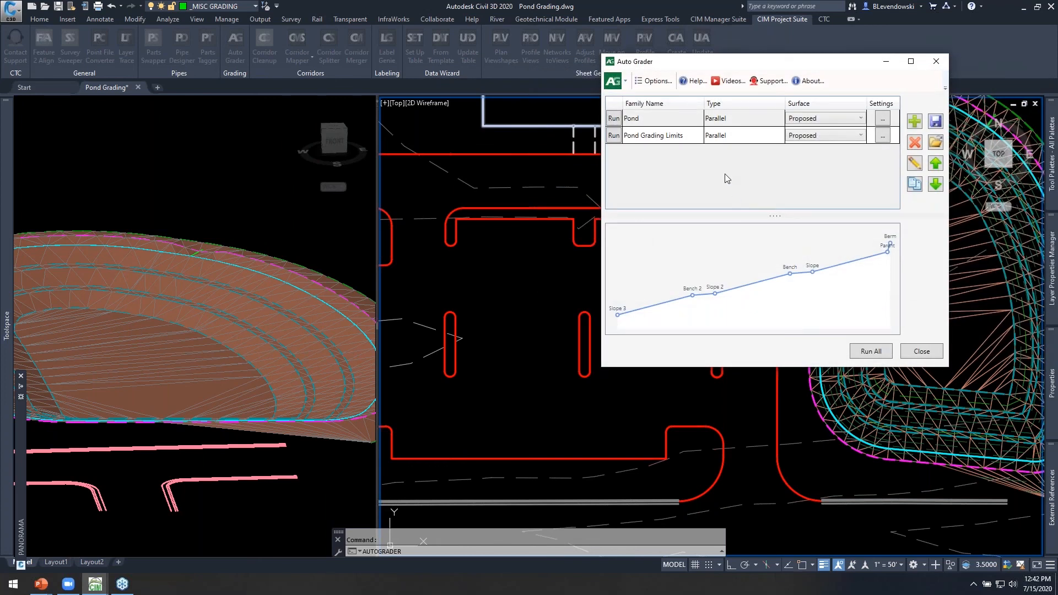
# - Load the Parking Lot Curb.json grading family into Auto Grader and move the dialog clear of the parking lot
pyautogui.click(935, 143)
pyautogui.doubleClick(711, 152)
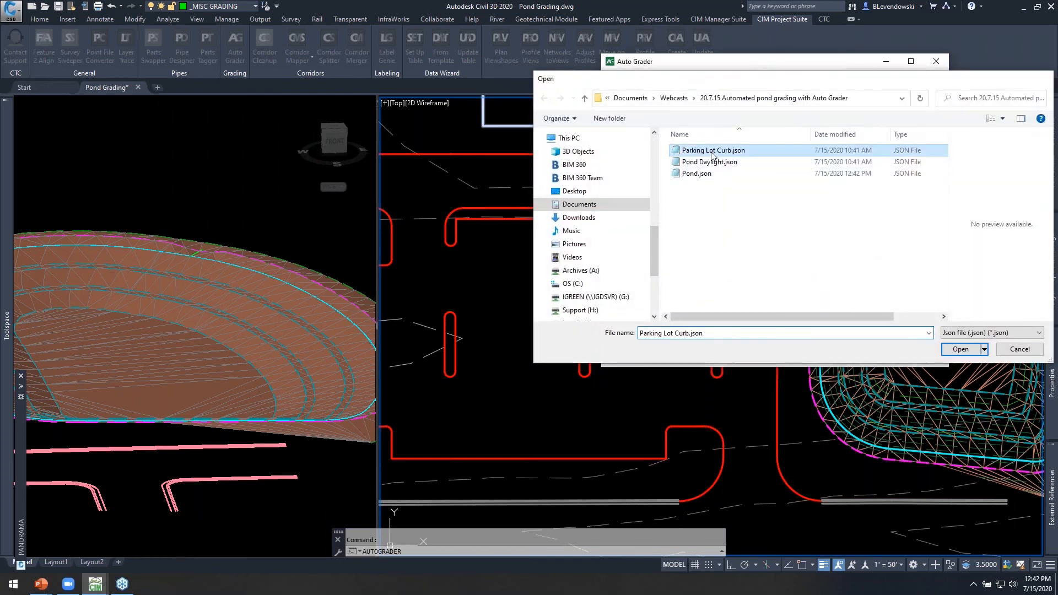
pyautogui.moveTo(780, 68); pyautogui.dragTo(245, 73)
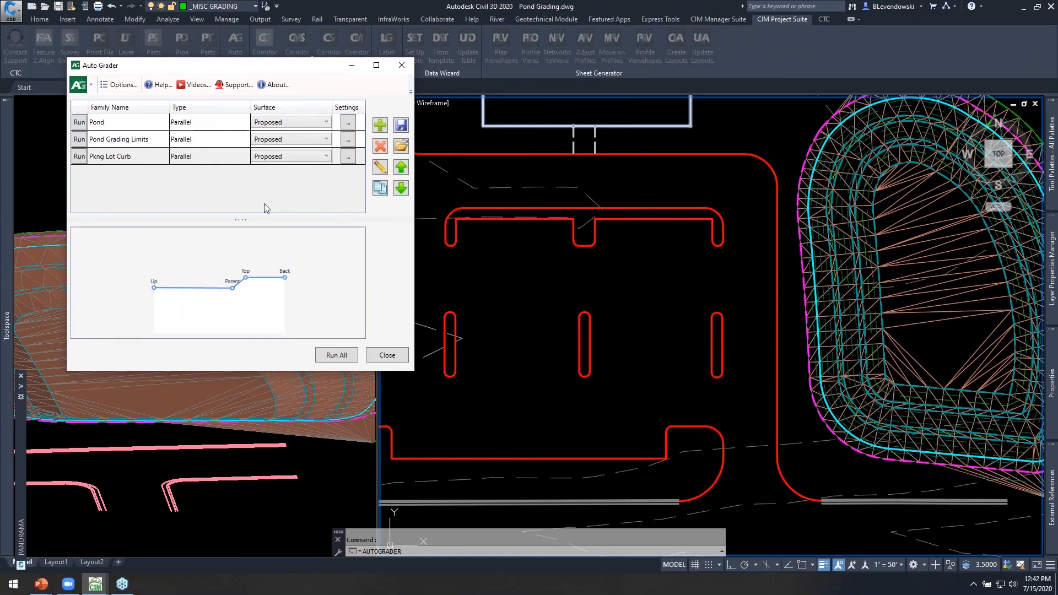
# - Save the Pkng Lot Curb family with its filter-selected parent feature lines, run it on the Proposed surface, and close Auto Grader
pyautogui.click(80, 157)
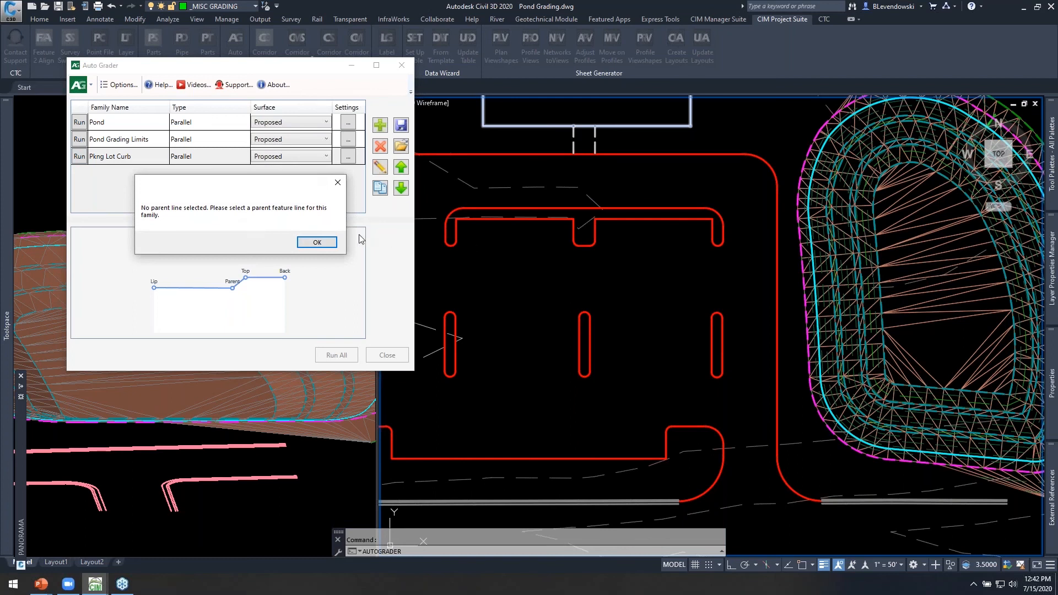
pyautogui.click(327, 243)
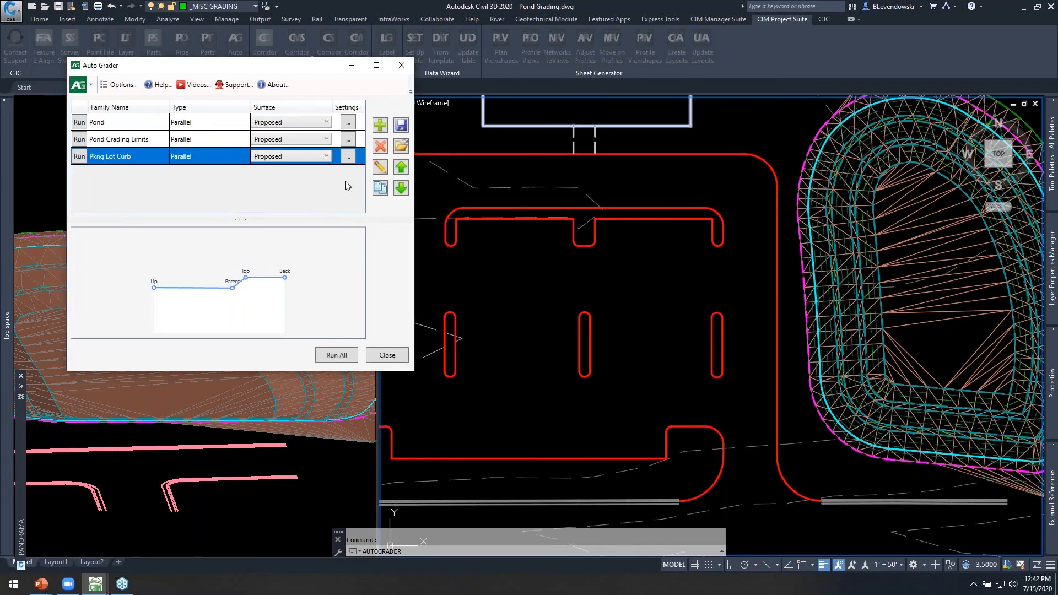
pyautogui.click(379, 167)
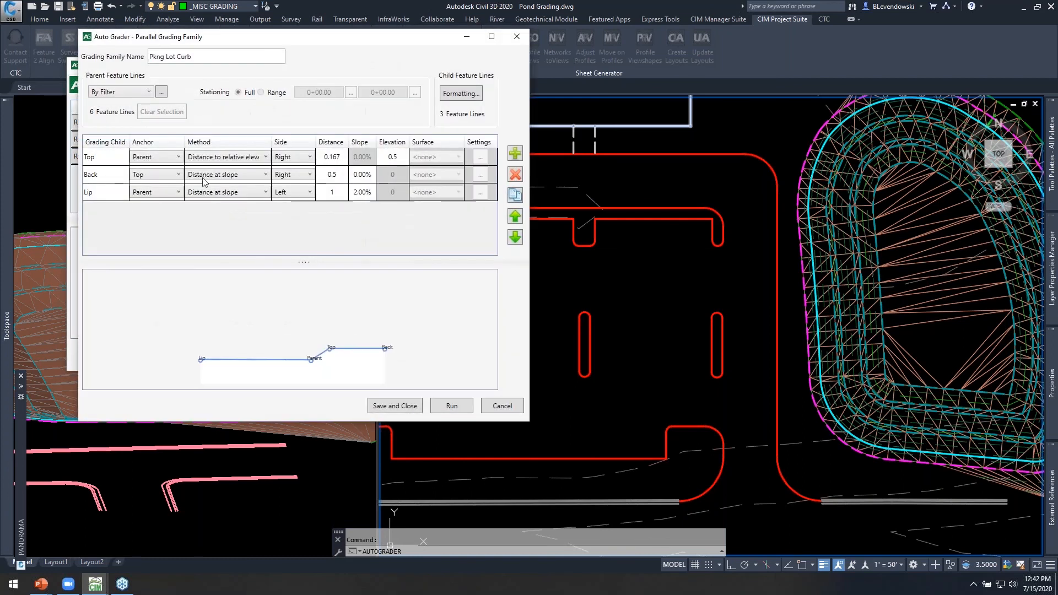
pyautogui.click(380, 406)
pyautogui.click(79, 157)
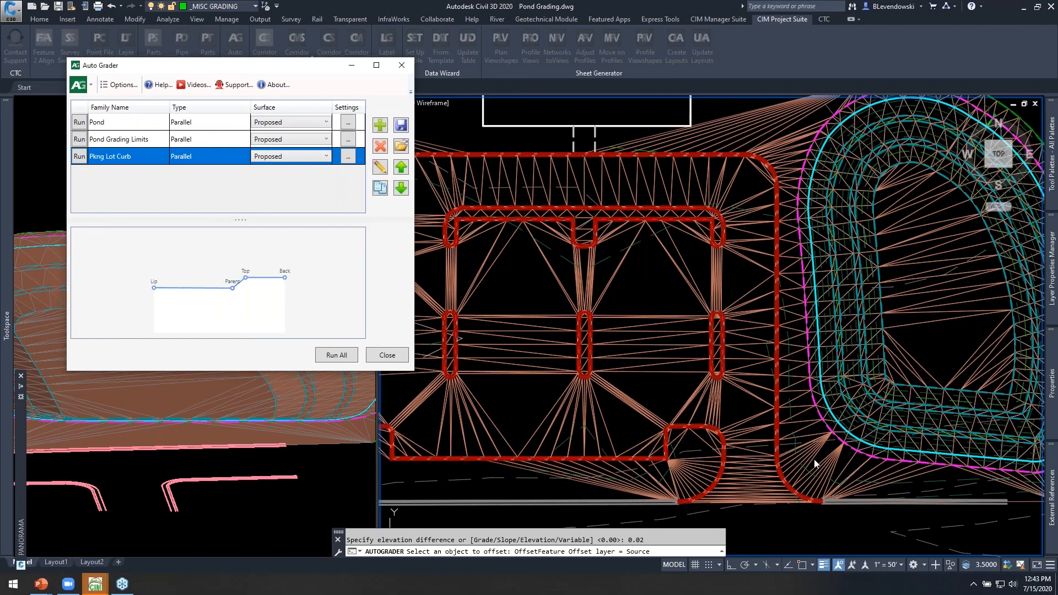
pyautogui.click(393, 356)
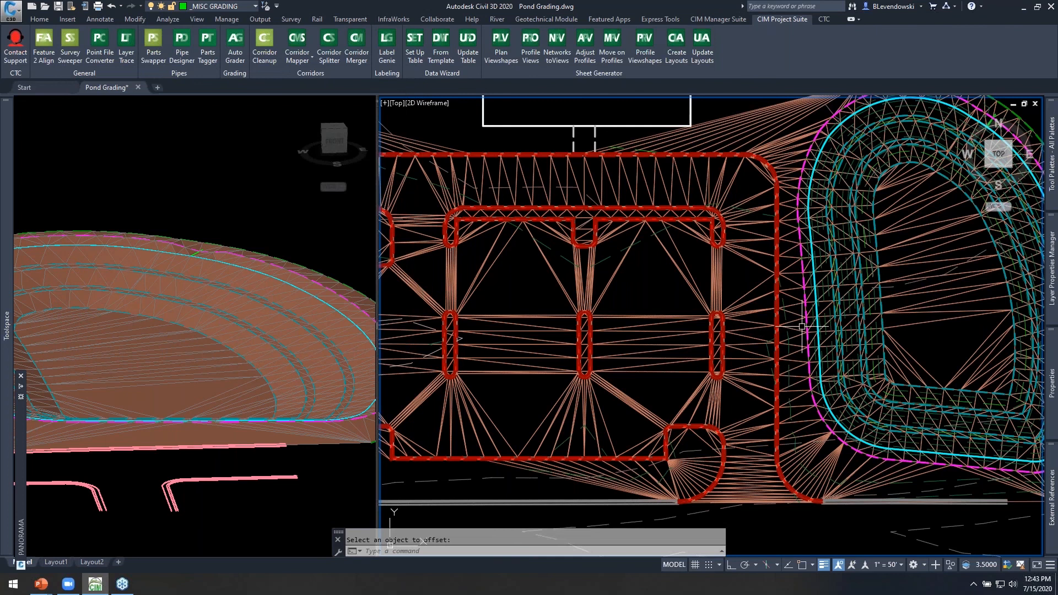
# - Add the road curb feature line south of the pond to the Proposed surface as a standard breakline with 10.00' supplementing distance and 0.10' mid-ordinate
pyautogui.scroll(4, 820, 312)
pyautogui.moveTo(819, 312); pyautogui.dragTo(585, 260, button='middle')
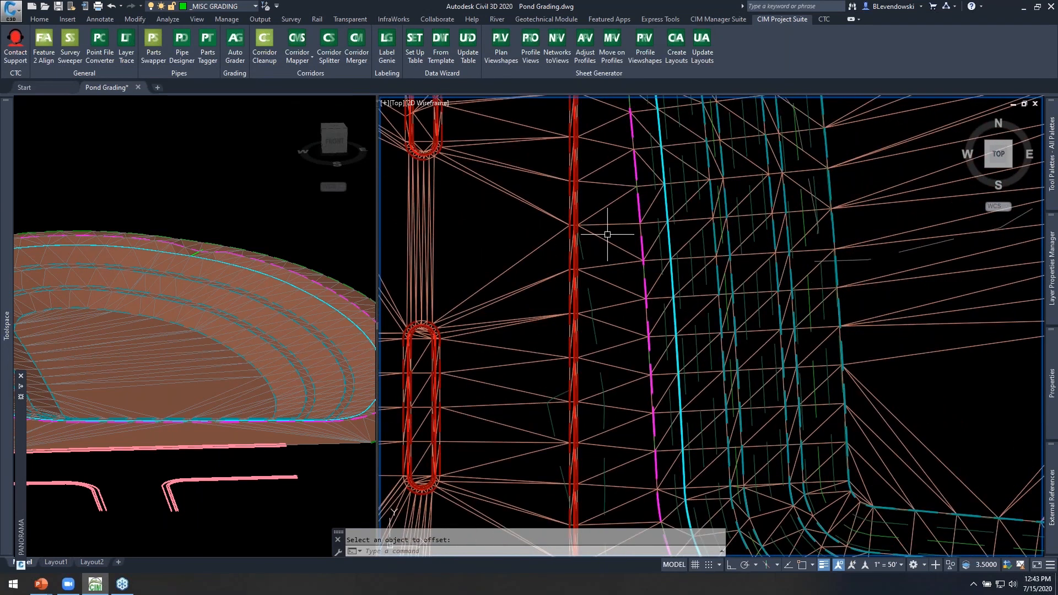
pyautogui.scroll(-3, 633, 275)
pyautogui.moveTo(637, 255); pyautogui.dragTo(635, 230, button='middle')
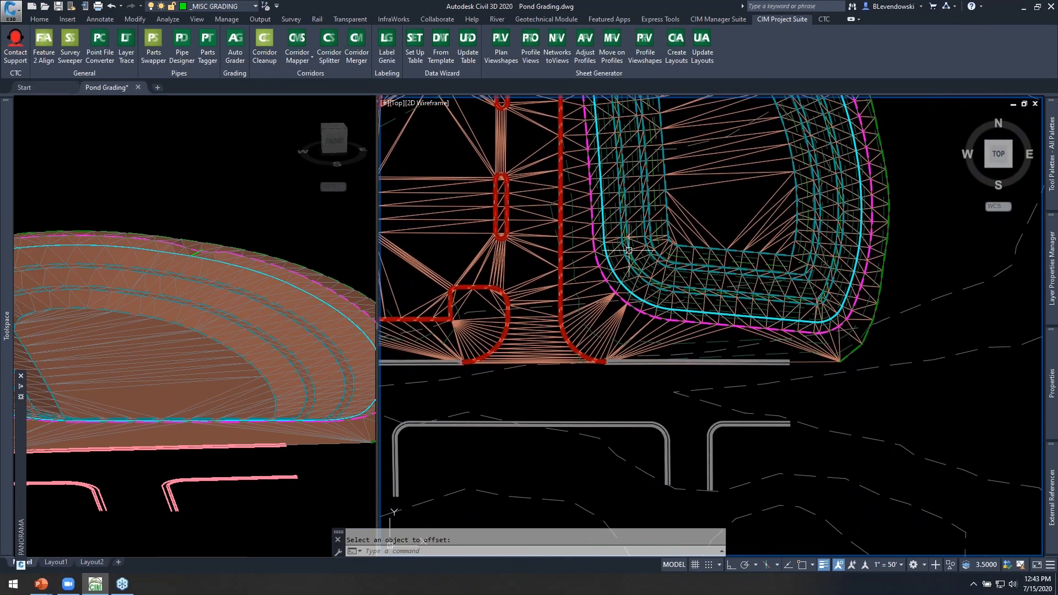
pyautogui.scroll(3, 827, 359)
pyautogui.scroll(-2, 855, 349)
pyautogui.moveTo(740, 360); pyautogui.dragTo(834, 382, button='middle')
pyautogui.scroll(2, 819, 353)
pyautogui.click(811, 352)
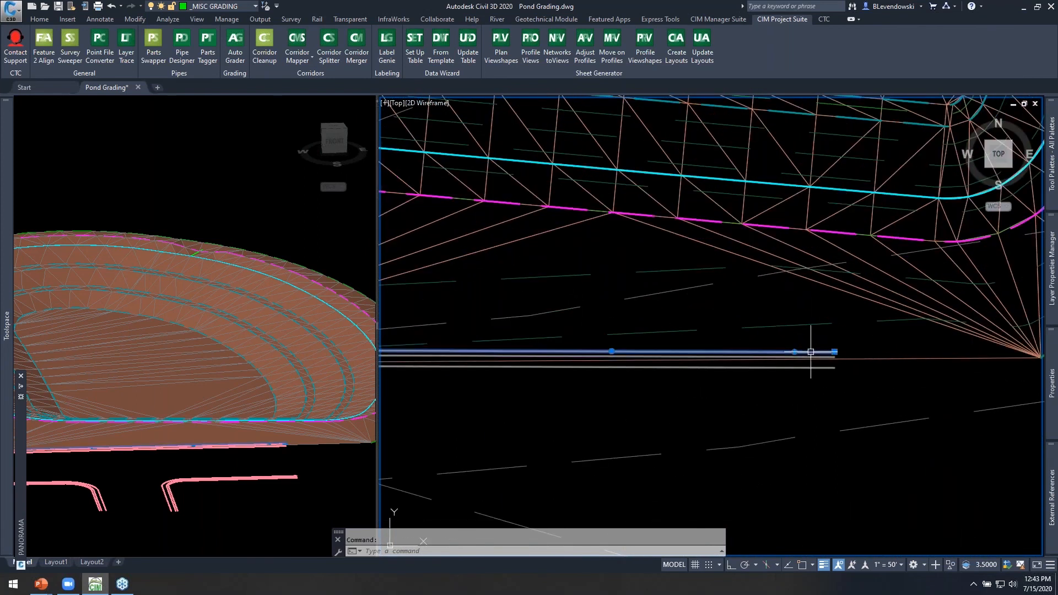
pyautogui.scroll(-3, 832, 353)
pyautogui.rightClick(736, 334)
pyautogui.click(763, 276)
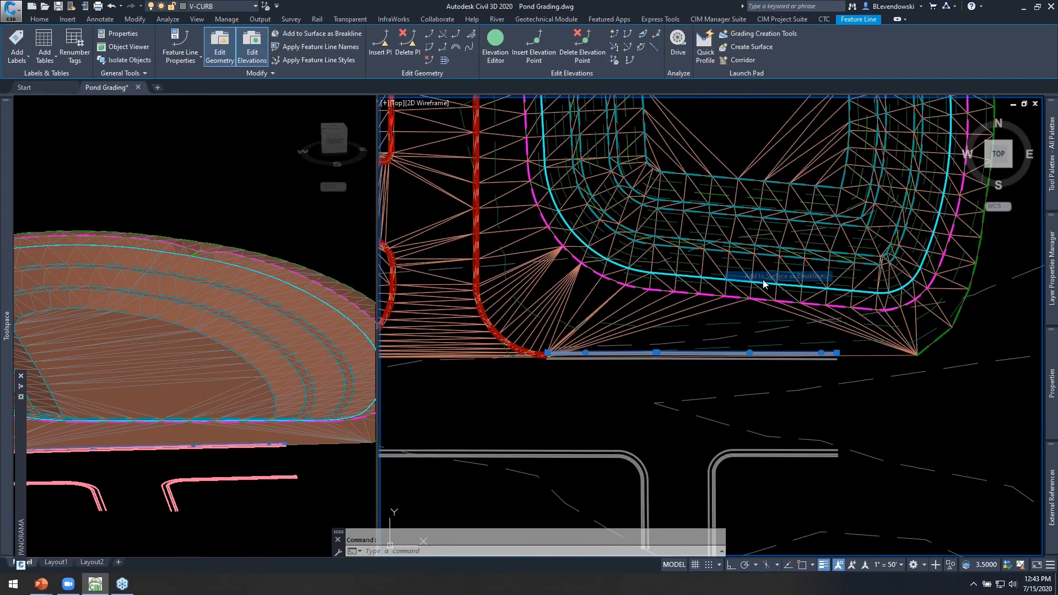
pyautogui.click(495, 286)
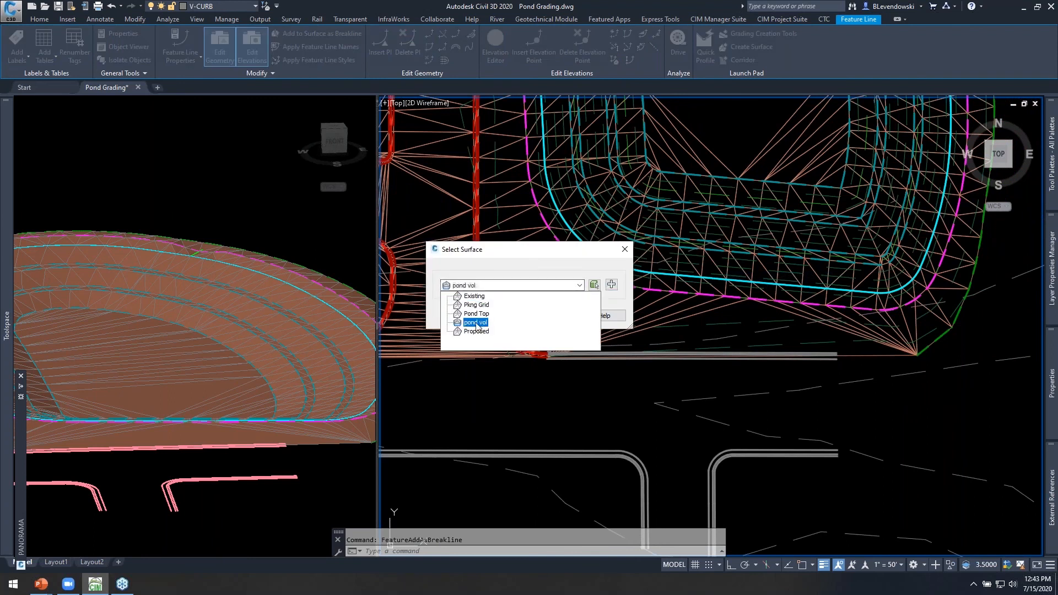
pyautogui.click(474, 331)
pyautogui.click(506, 316)
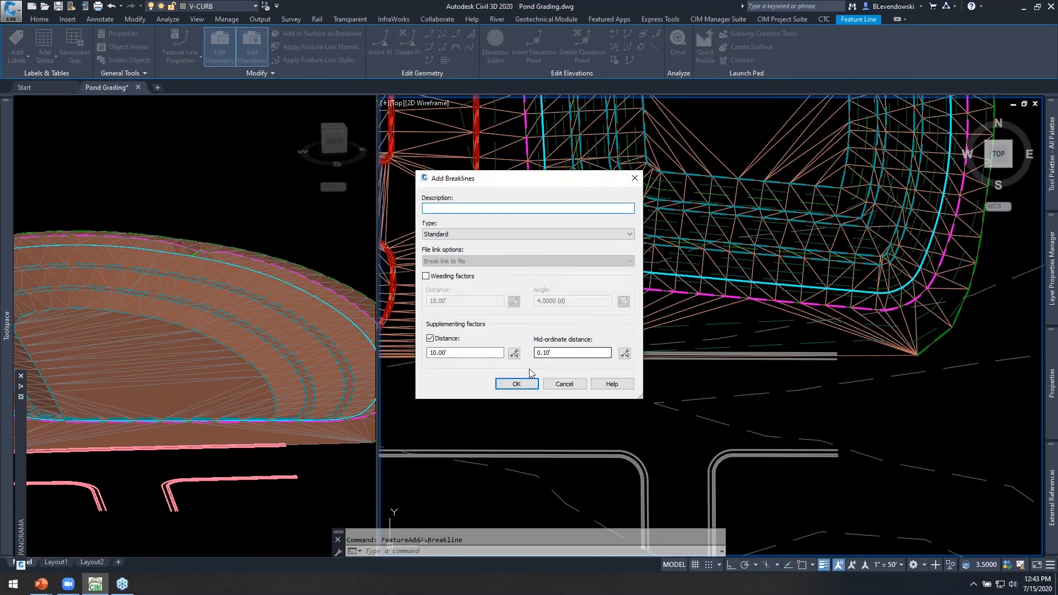
pyautogui.click(516, 381)
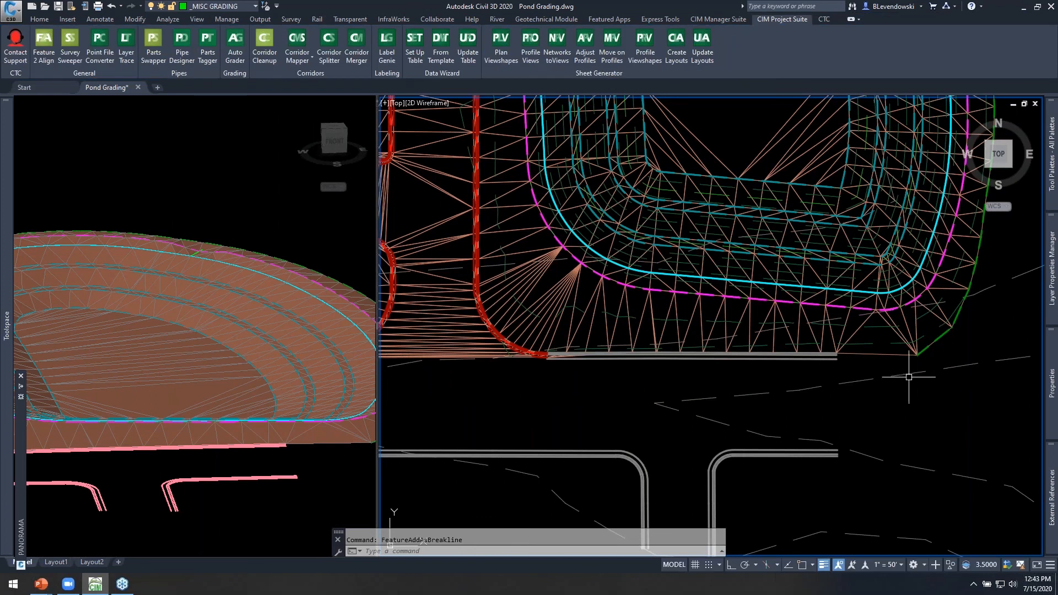
# - Start a polyline at the endpoint of the green daylight line at the pond's northwest corner
pyautogui.scroll(-4, 909, 371)
pyautogui.moveTo(742, 241); pyautogui.dragTo(770, 367, button='middle')
pyautogui.scroll(2, 790, 269)
pyautogui.moveTo(791, 259); pyautogui.dragTo(846, 319, button='middle')
pyautogui.write('pl')
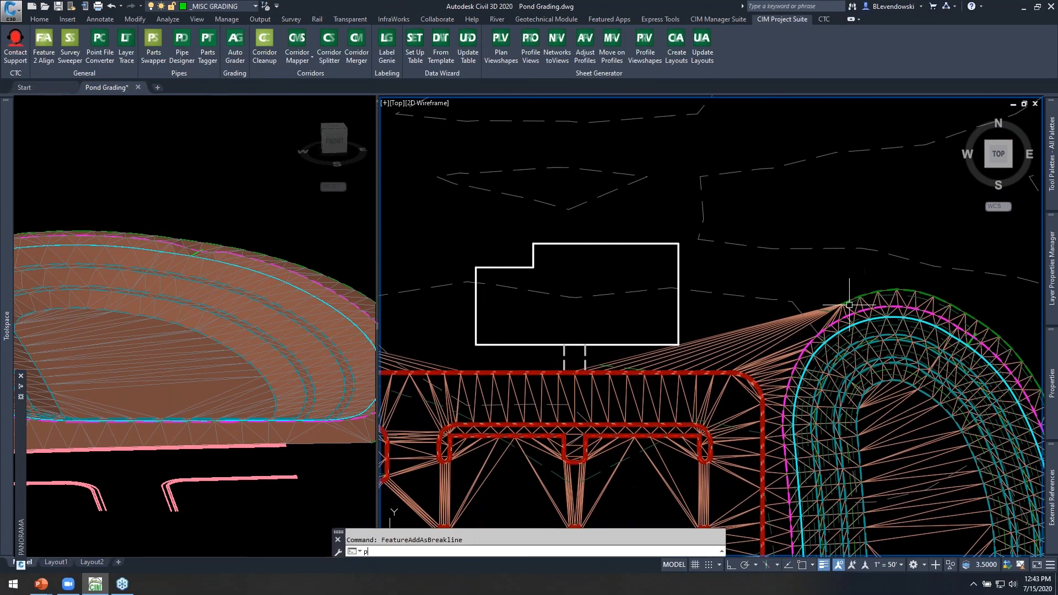
pyautogui.press('Return')
pyautogui.scroll(4, 851, 265)
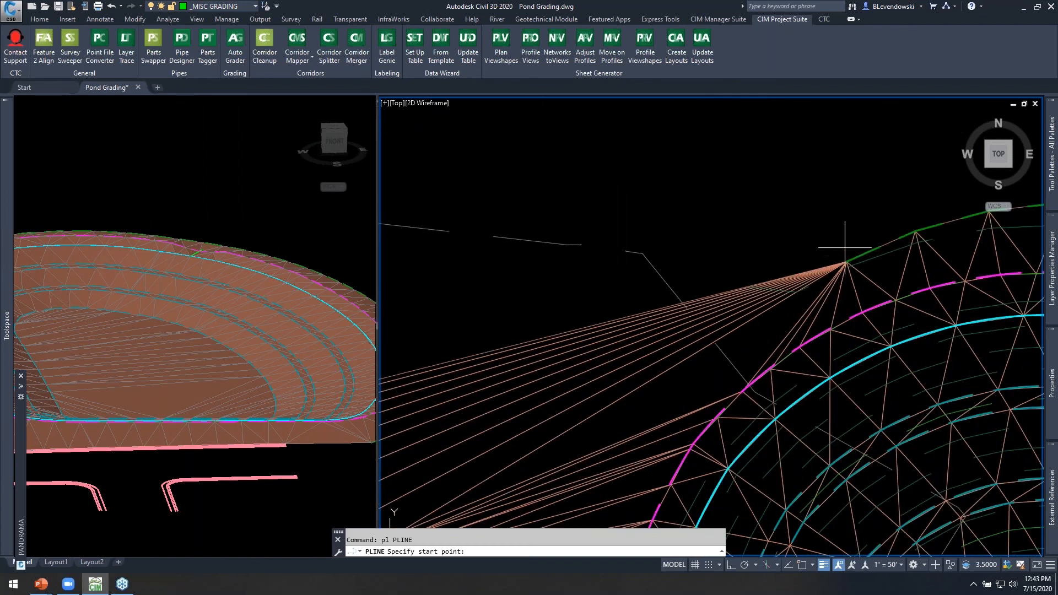
pyautogui.keyDown('shift'); pyautogui.rightClick(844, 242); pyautogui.keyUp('shift')
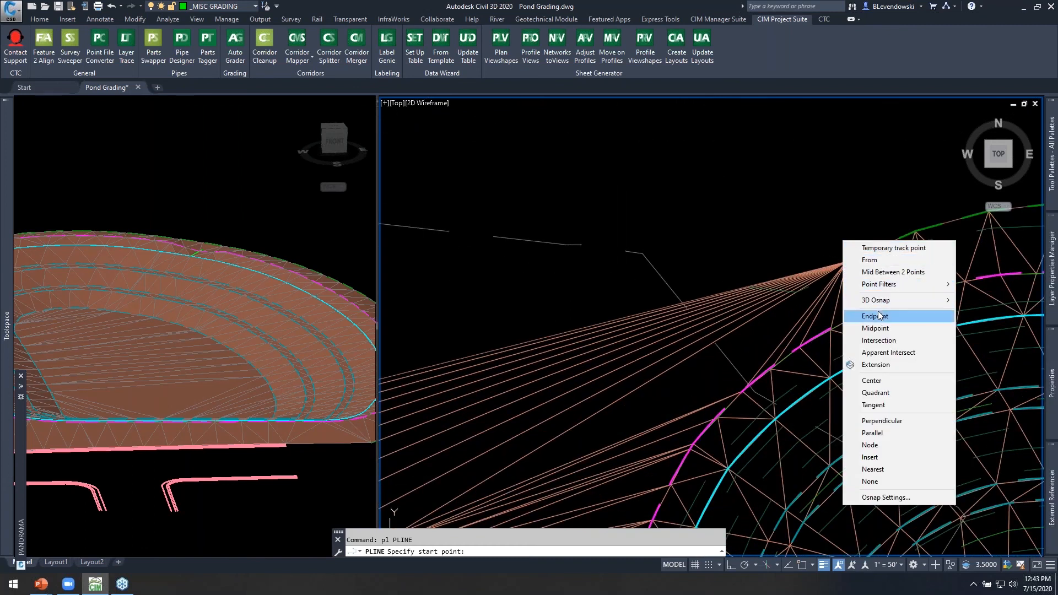
pyautogui.click(882, 315)
pyautogui.click(852, 254)
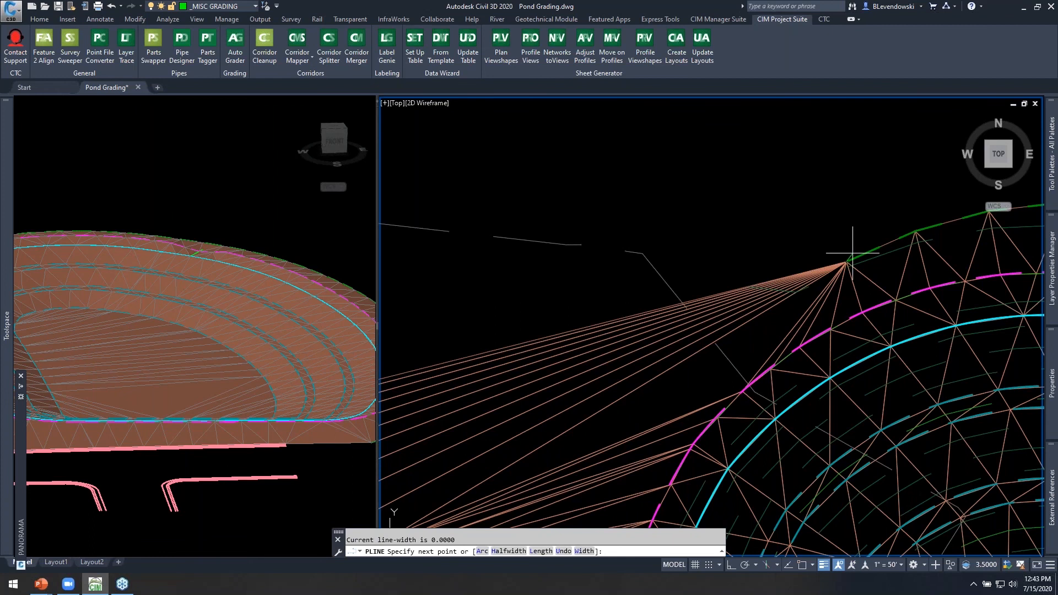
# - Draw the polyline's first segment as a three-point arc curving from the pond up to the area northeast of the building
pyautogui.scroll(-4, 853, 254)
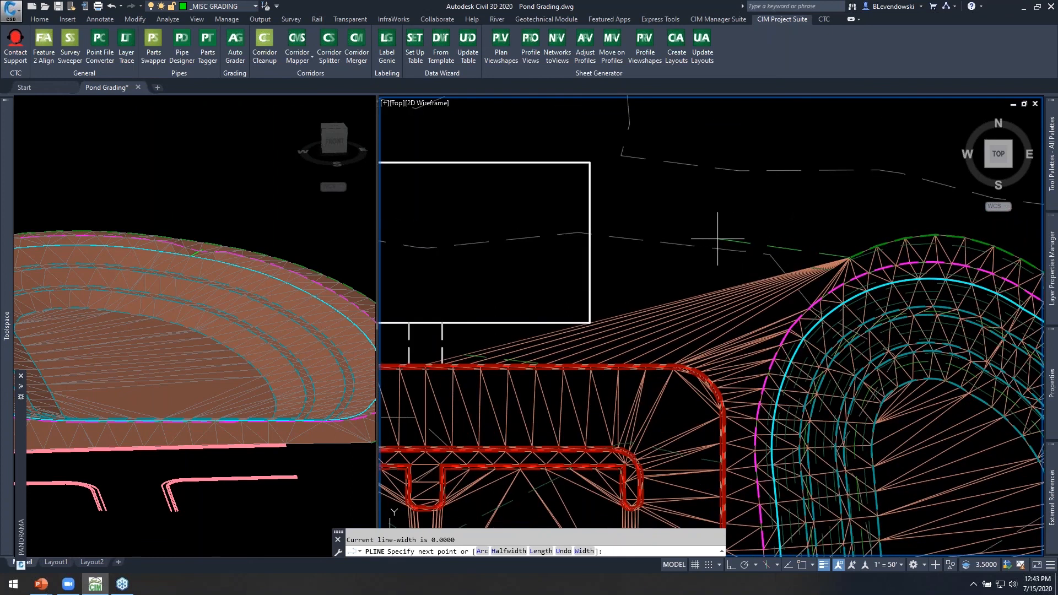
pyautogui.write('a')
pyautogui.press('Return')
pyautogui.write('s')
pyautogui.press('Return')
pyautogui.click(687, 229)
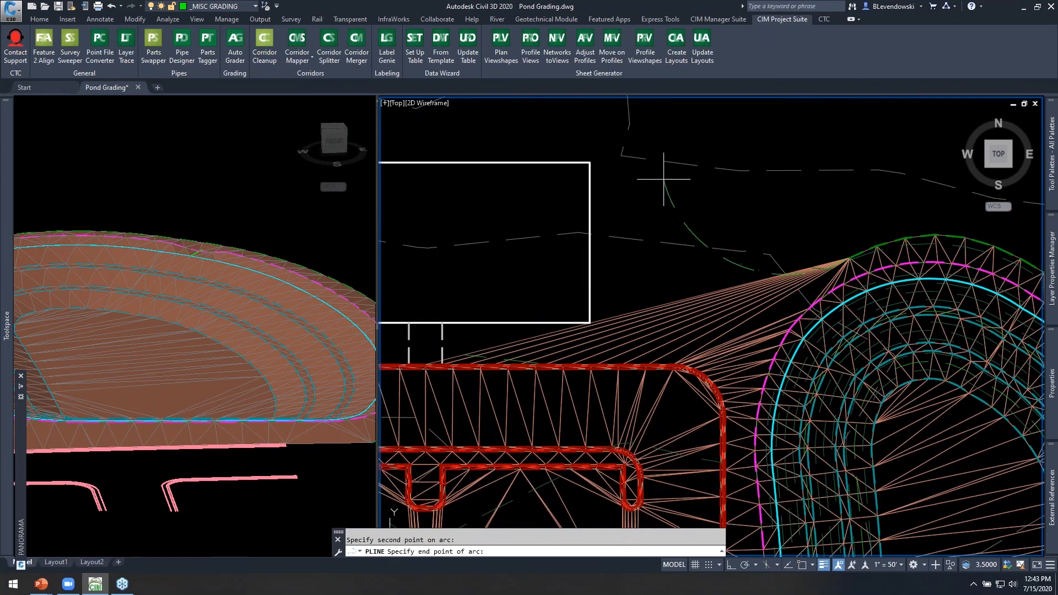
pyautogui.click(648, 146)
# - Continue the polyline with arcs north of the building, end it at the endpoint of the parking lot's northwest curb return, and finish it
pyautogui.scroll(-3, 647, 178)
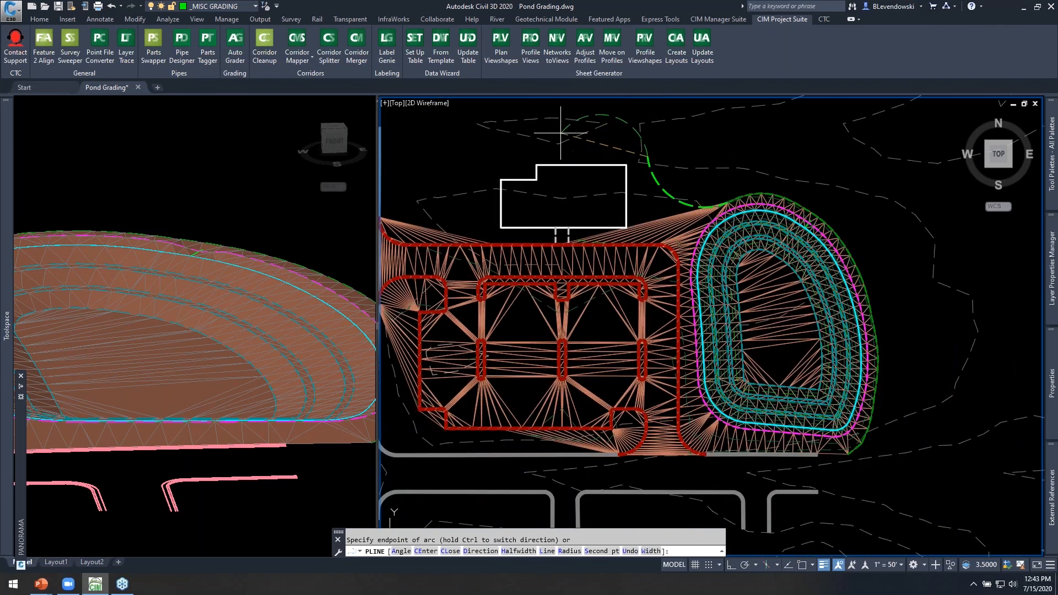
pyautogui.click(615, 131)
pyautogui.moveTo(523, 147); pyautogui.dragTo(662, 166, button='middle')
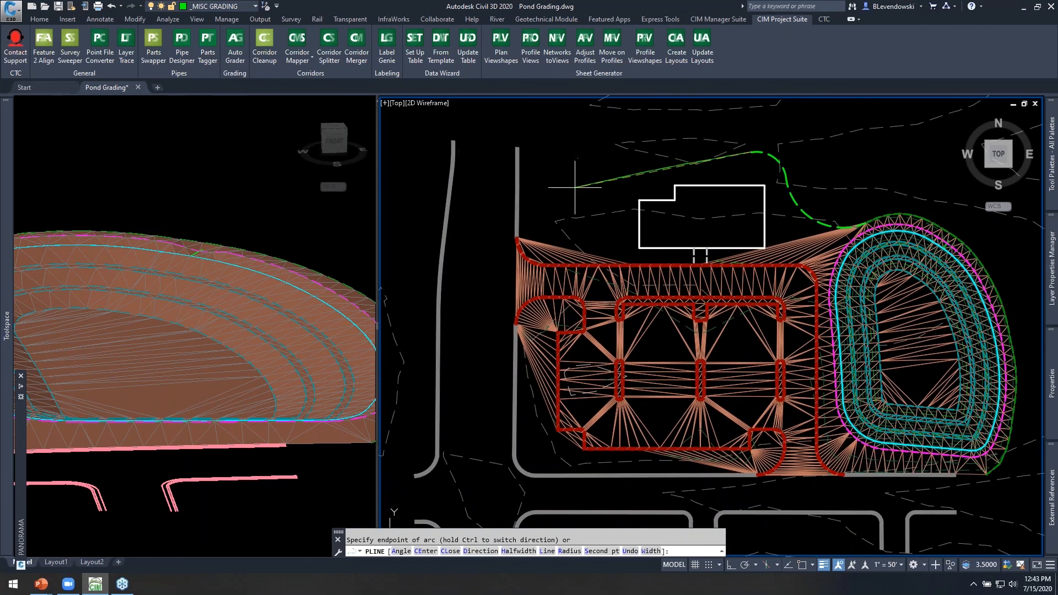
pyautogui.scroll(5, 516, 238)
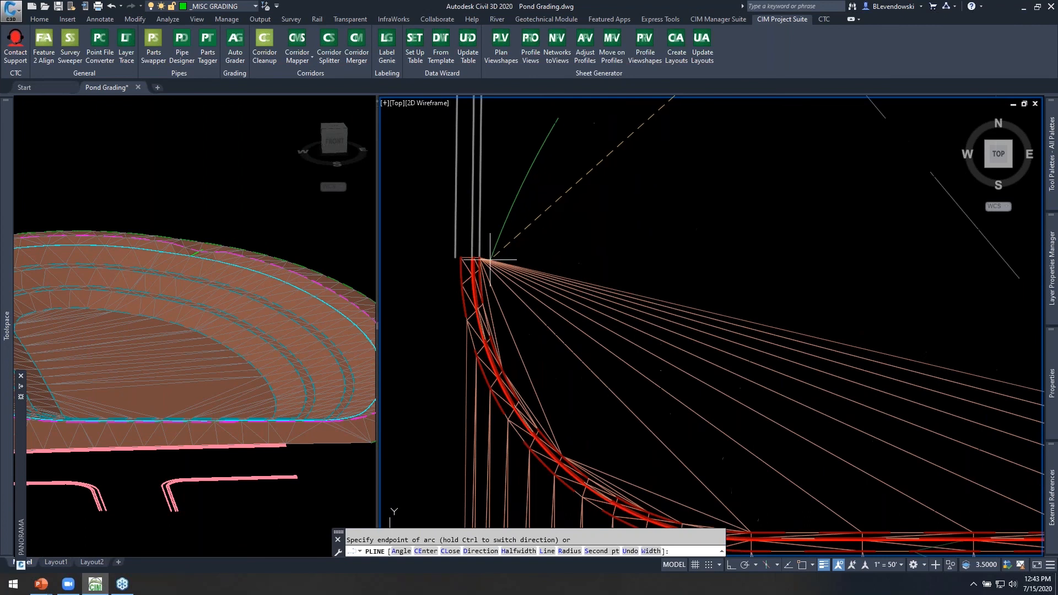
pyautogui.keyDown('shift'); pyautogui.rightClick(490, 258); pyautogui.keyUp('shift')
pyautogui.click(523, 324)
pyautogui.click(482, 257)
pyautogui.scroll(-5, 482, 258)
pyautogui.press('Return')
# - Examine the polyline around the building and the Proposed surface between the pond, the parking lot curb and the road
pyautogui.moveTo(662, 187); pyautogui.dragTo(455, 213, button='middle')
pyautogui.moveTo(663, 230); pyautogui.dragTo(676, 196, button='middle')
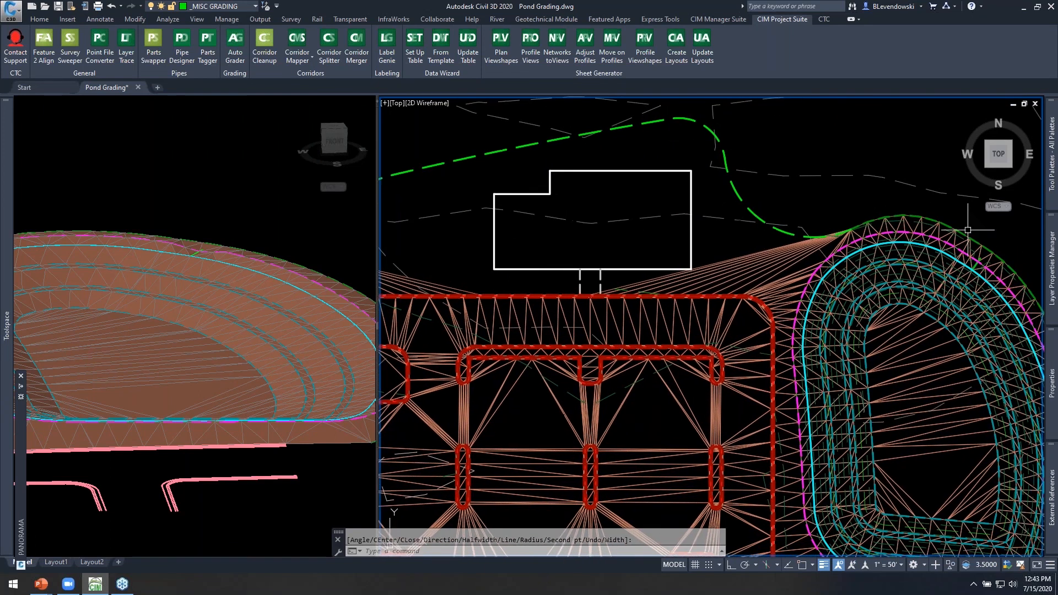
pyautogui.moveTo(603, 193); pyautogui.dragTo(548, 177, button='middle')
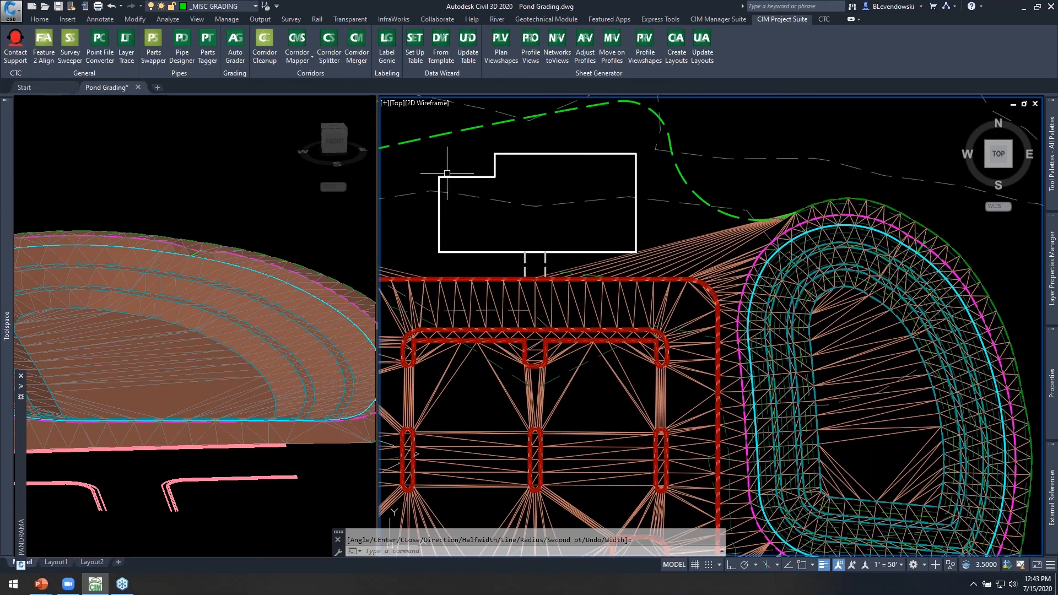
pyautogui.moveTo(713, 182); pyautogui.dragTo(600, 154, button='middle')
pyautogui.moveTo(729, 249); pyautogui.dragTo(749, 227, button='middle')
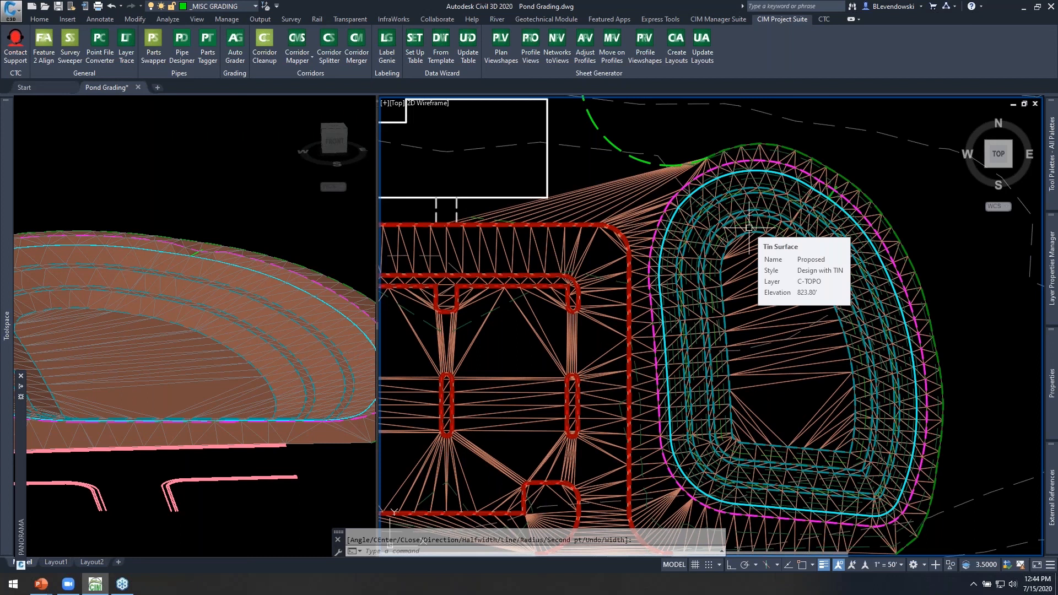
pyautogui.scroll(2, 792, 287)
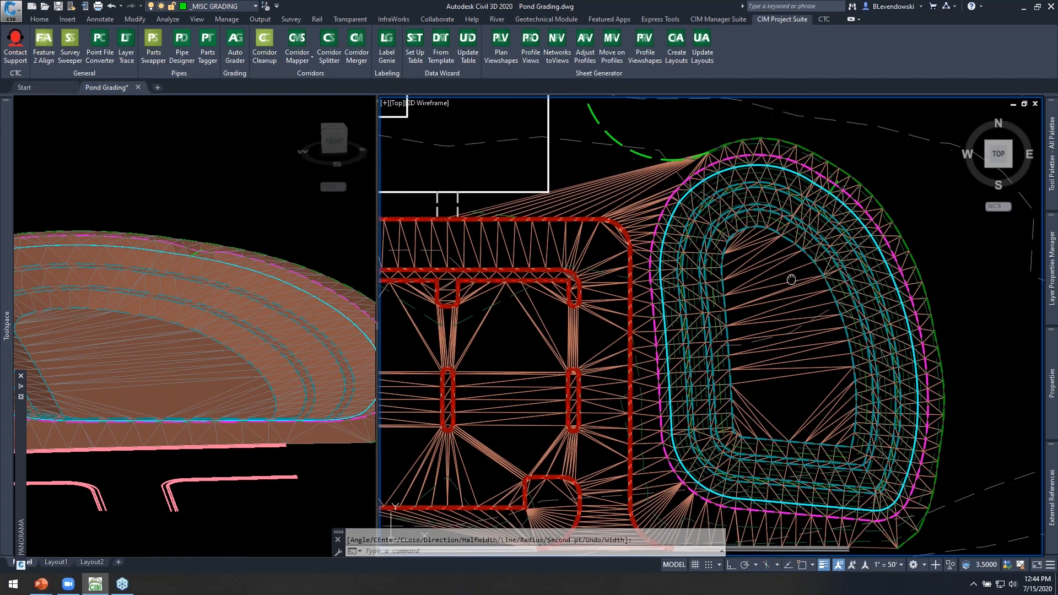
pyautogui.moveTo(750, 287); pyautogui.dragTo(591, 331, button='middle')
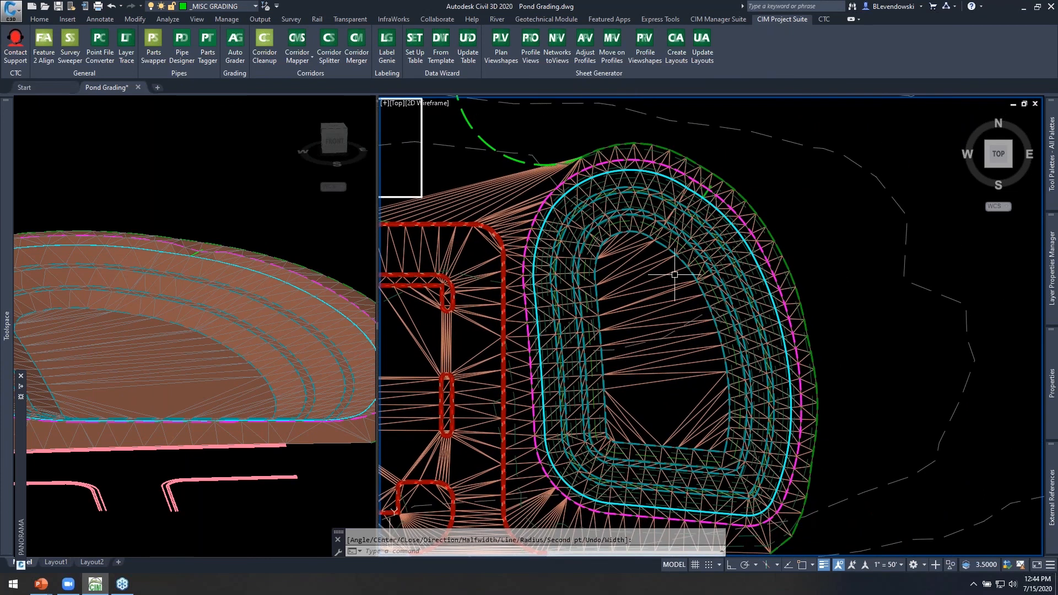
pyautogui.moveTo(814, 262); pyautogui.dragTo(815, 247, button='middle')
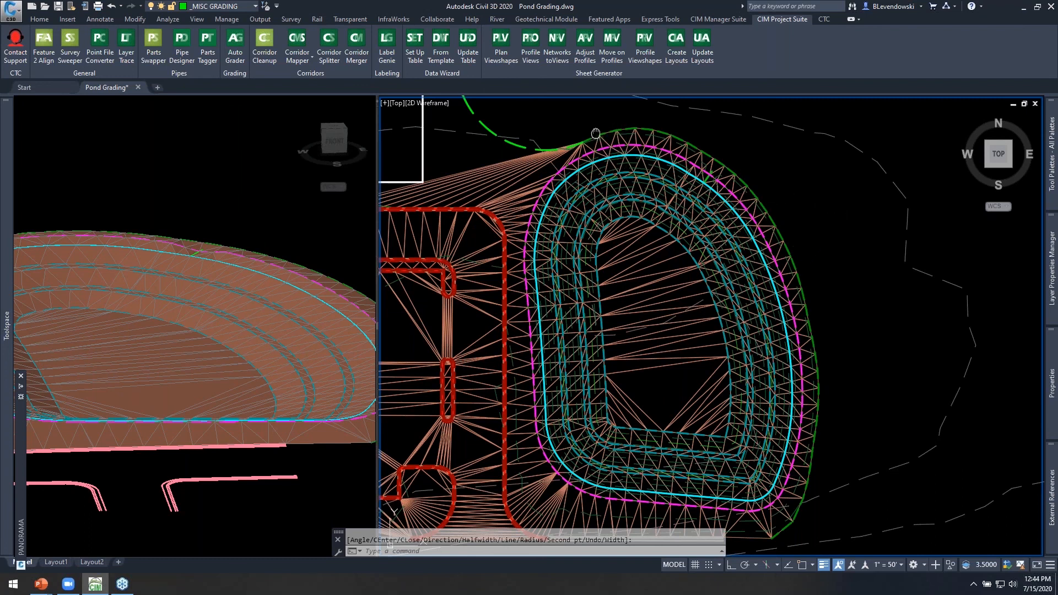
pyautogui.moveTo(596, 132); pyautogui.dragTo(608, 149, button='middle')
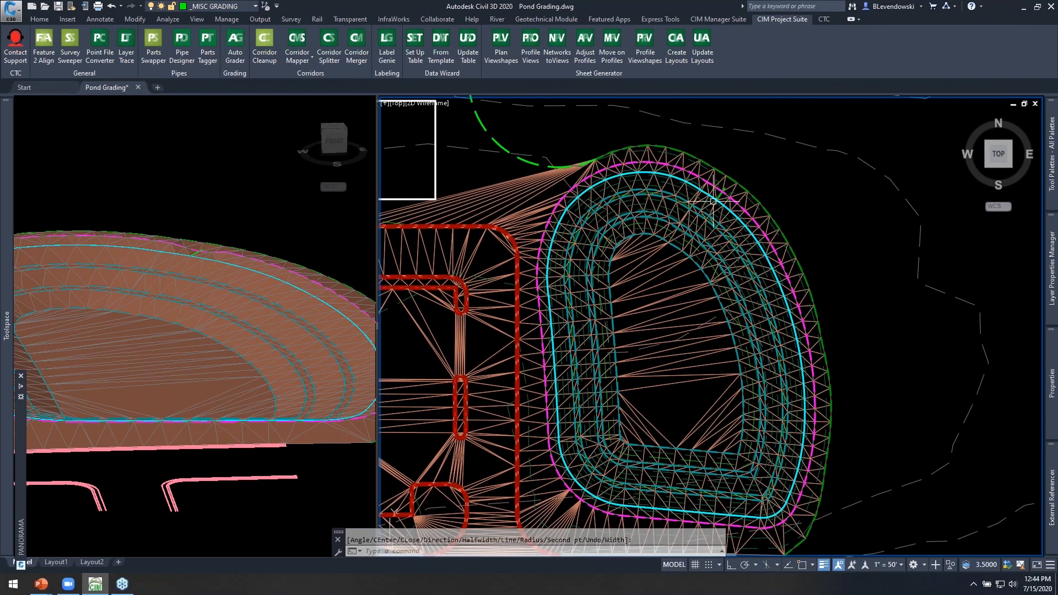
pyautogui.moveTo(844, 300); pyautogui.dragTo(850, 284, button='middle')
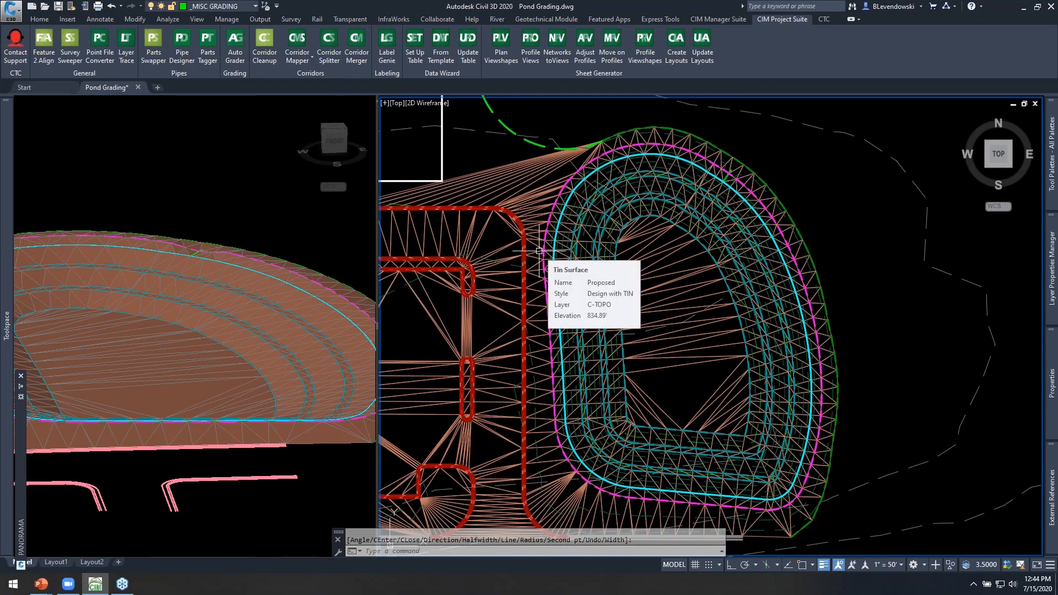
pyautogui.moveTo(870, 329); pyautogui.dragTo(881, 275, button='middle')
pyautogui.moveTo(683, 465)
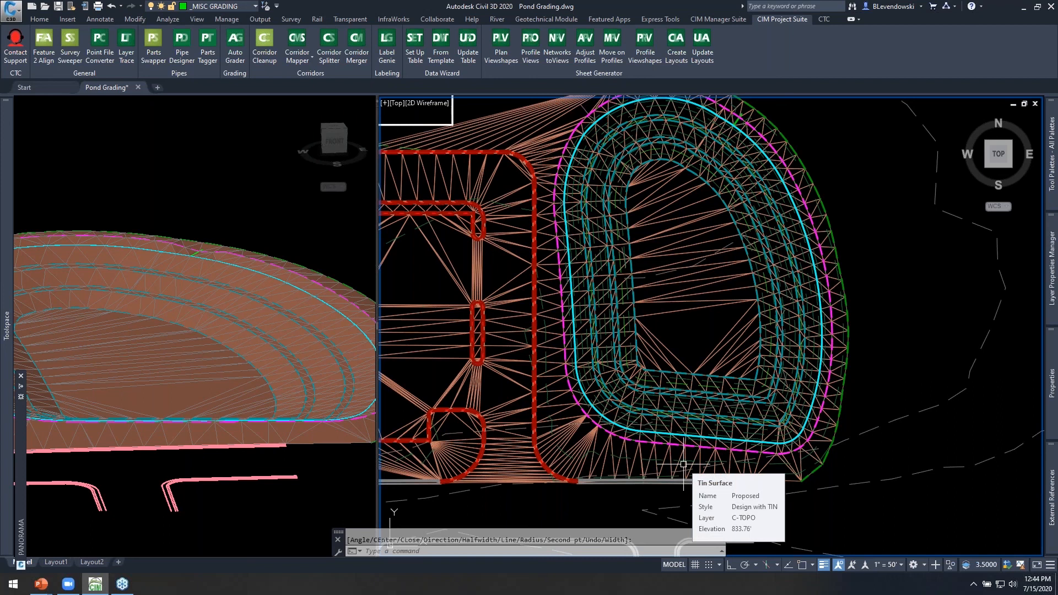
pyautogui.moveTo(845, 194); pyautogui.dragTo(861, 255, button='middle')
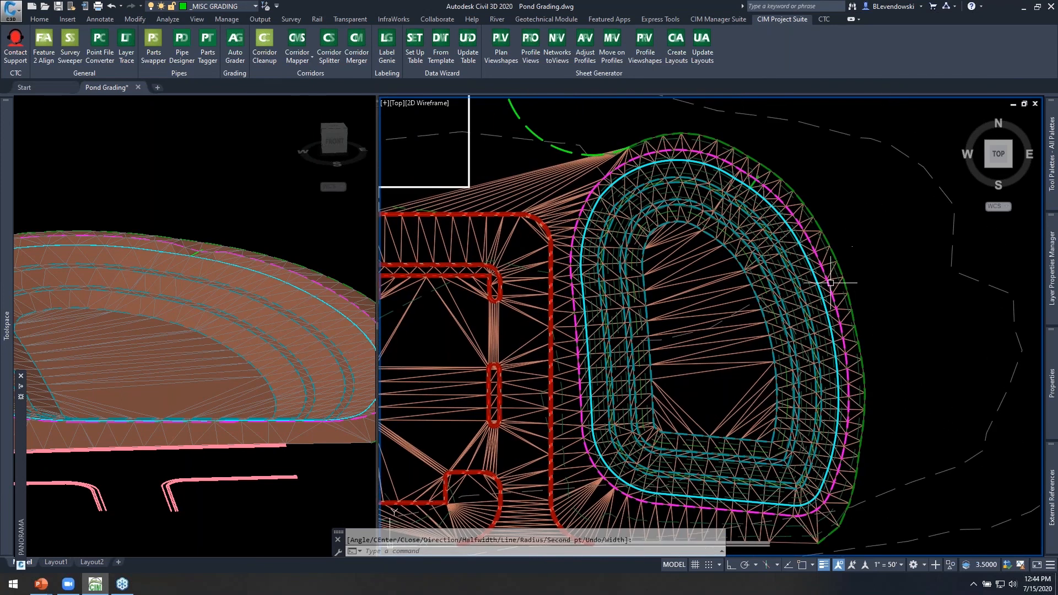
pyautogui.moveTo(874, 275); pyautogui.dragTo(864, 240, button='middle')
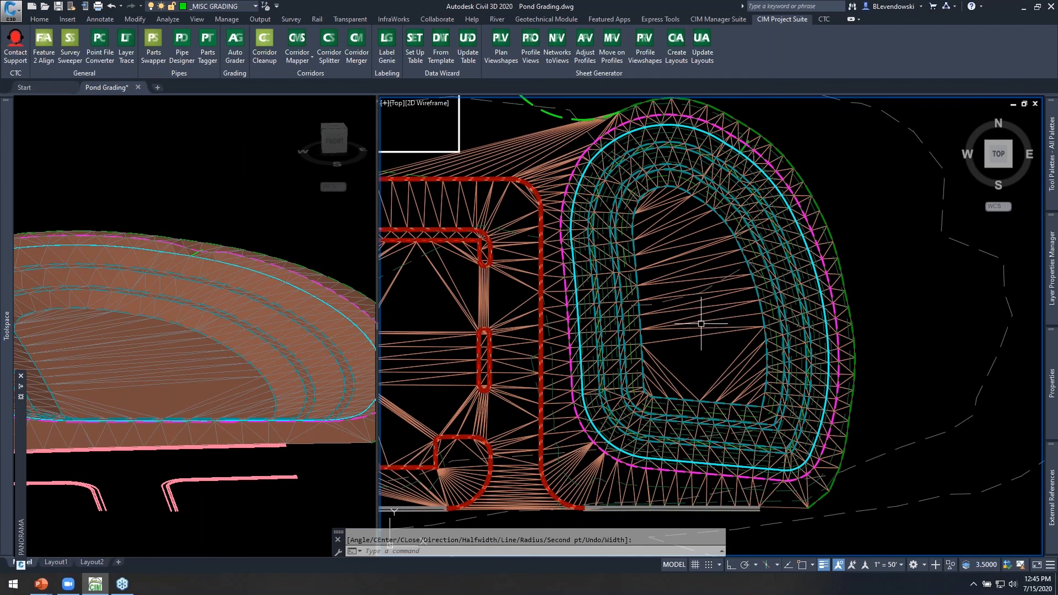
pyautogui.hotkey('alt', 'Tab')
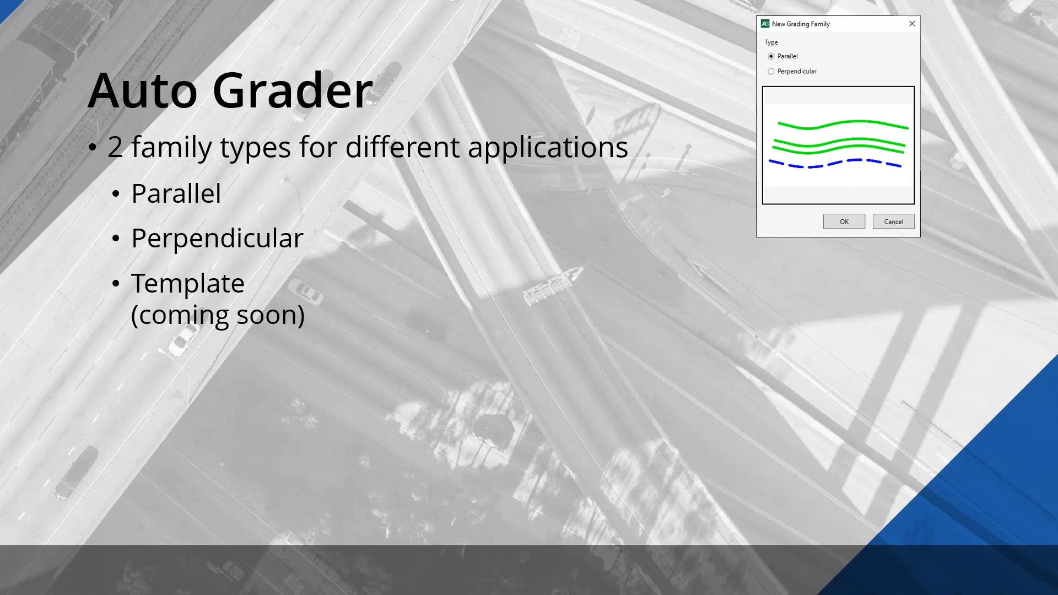
pyautogui.press('Right')
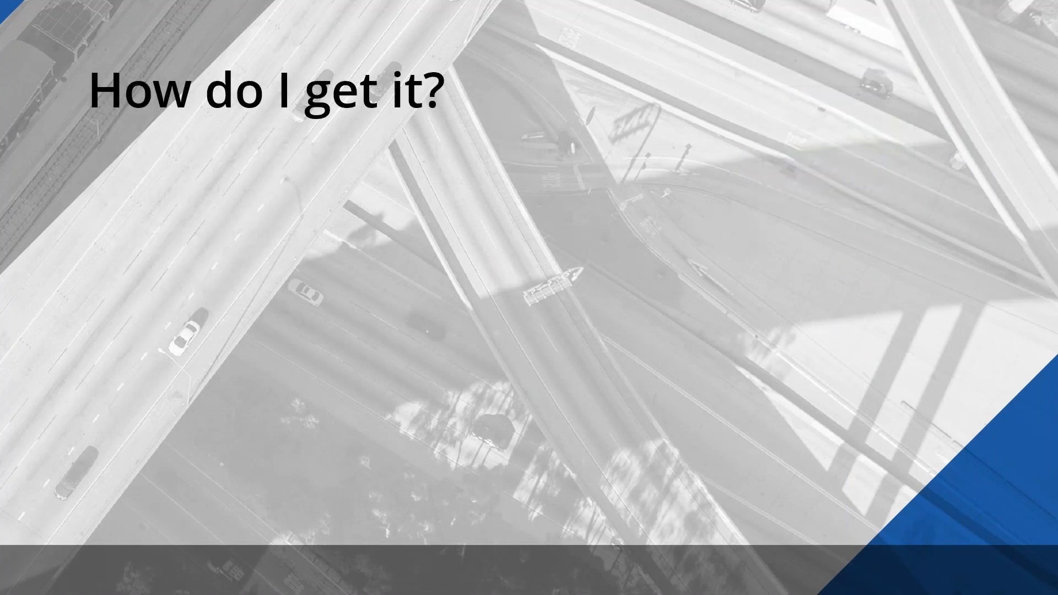
pyautogui.click(474, 389)
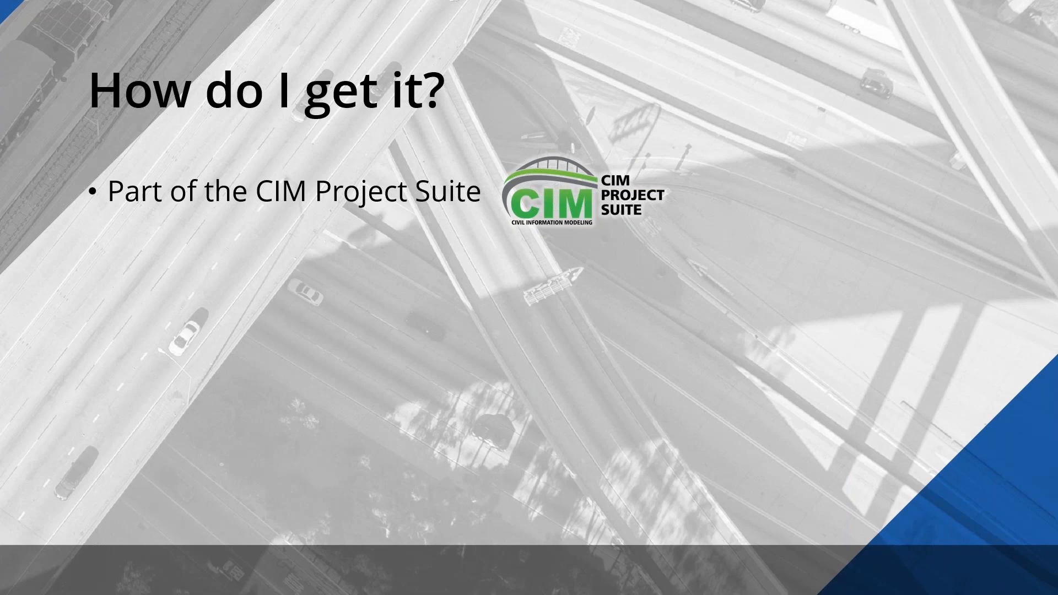
pyautogui.hotkey('alt', 'Tab')
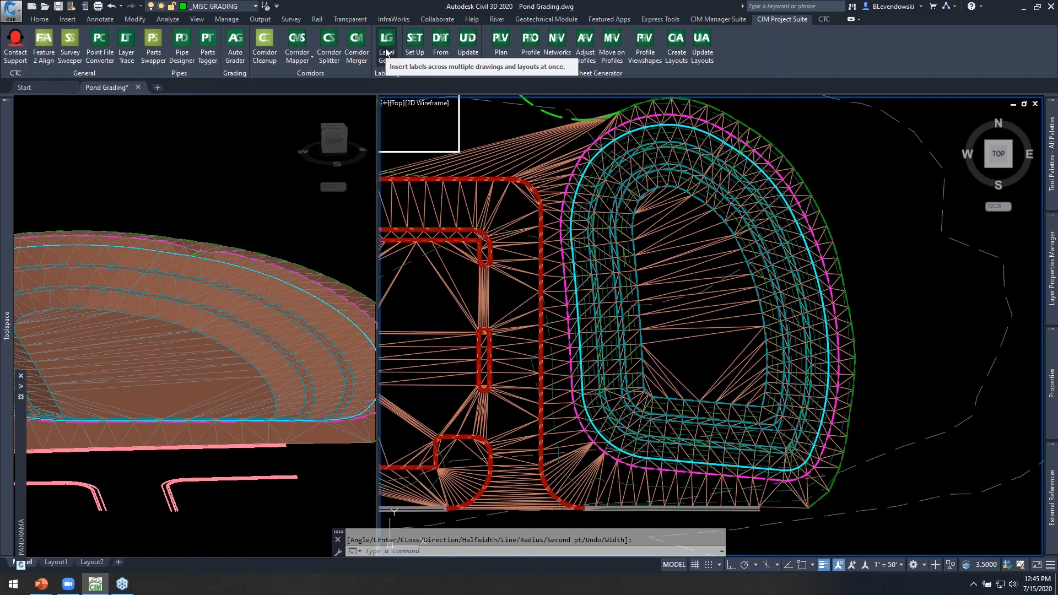
pyautogui.hotkey('alt', 'Tab')
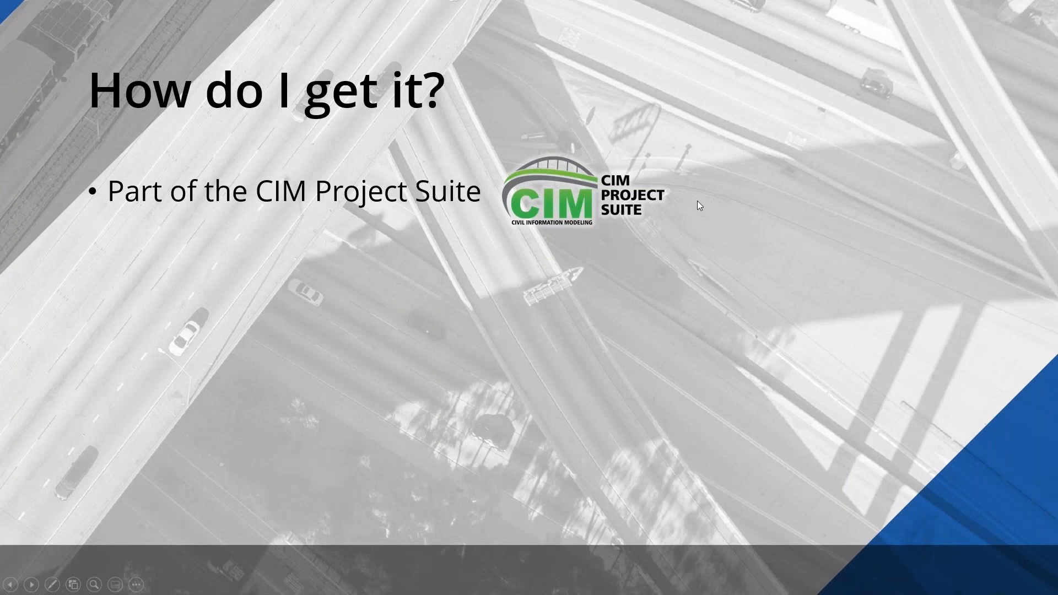
pyautogui.click(699, 211)
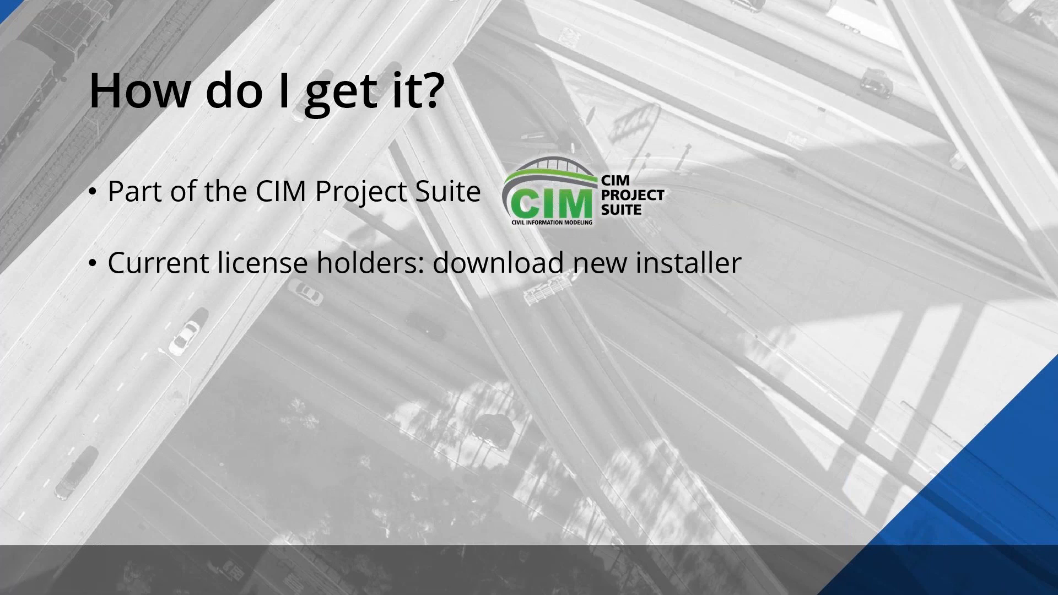
pyautogui.press('Right')
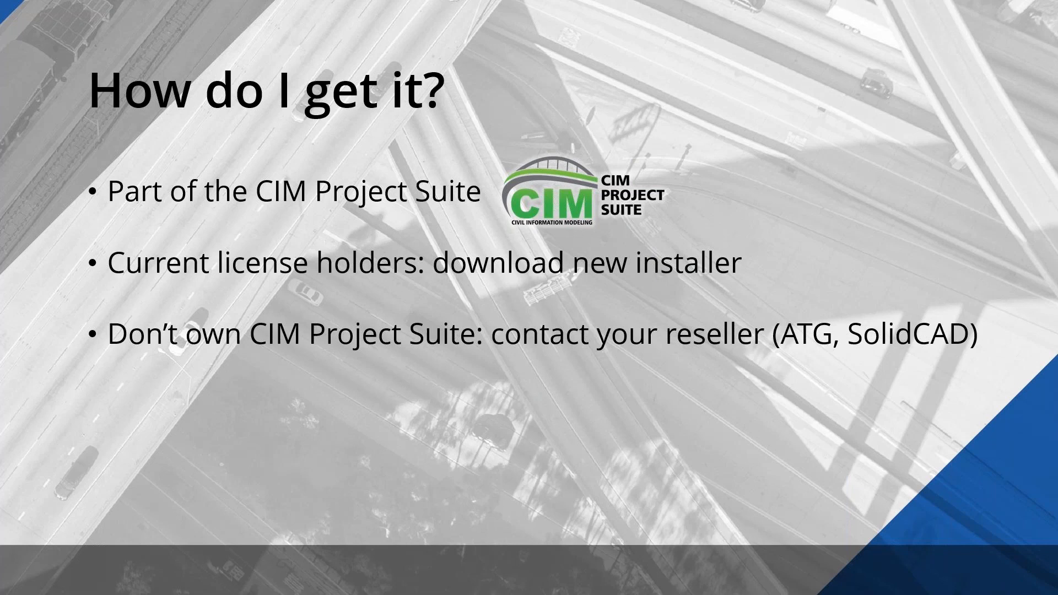